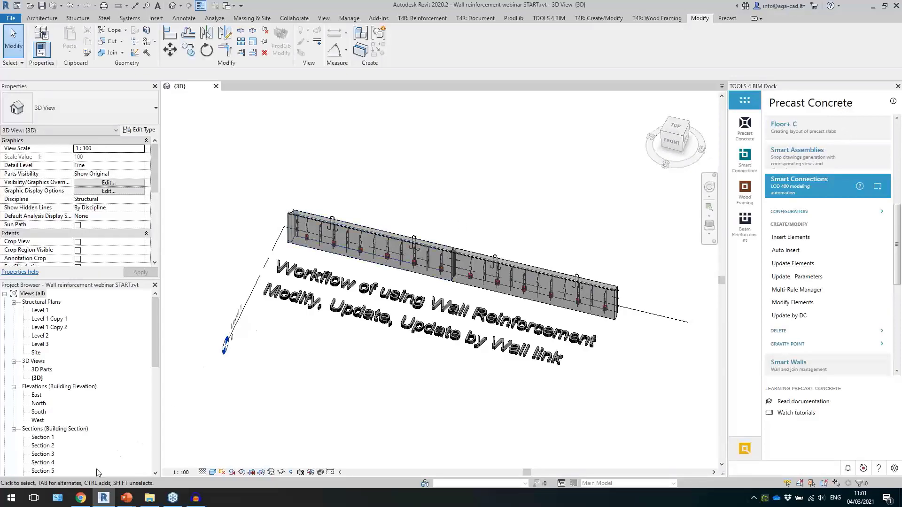
Switch to the browser and open the TOOLS4BIM Dock download page through the Wall Reinforcement product's free trial.
click(81, 498)
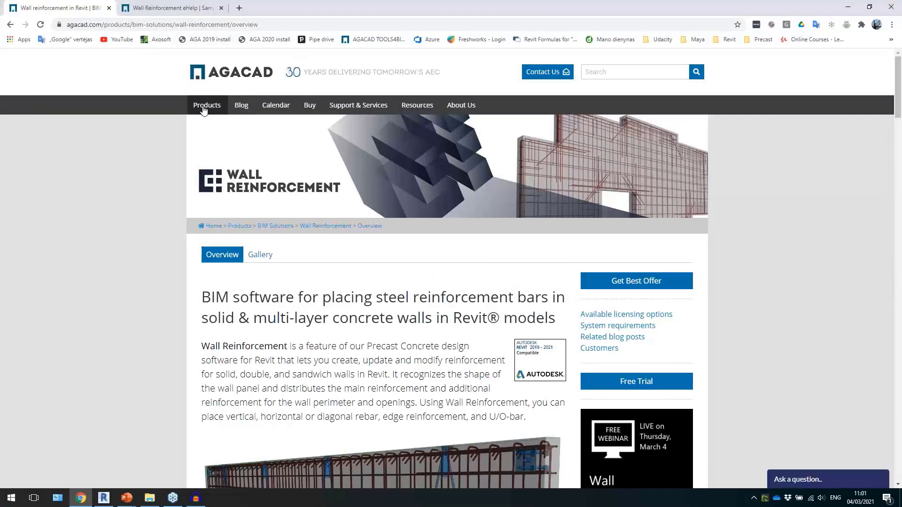
drag(200, 107, 203, 107)
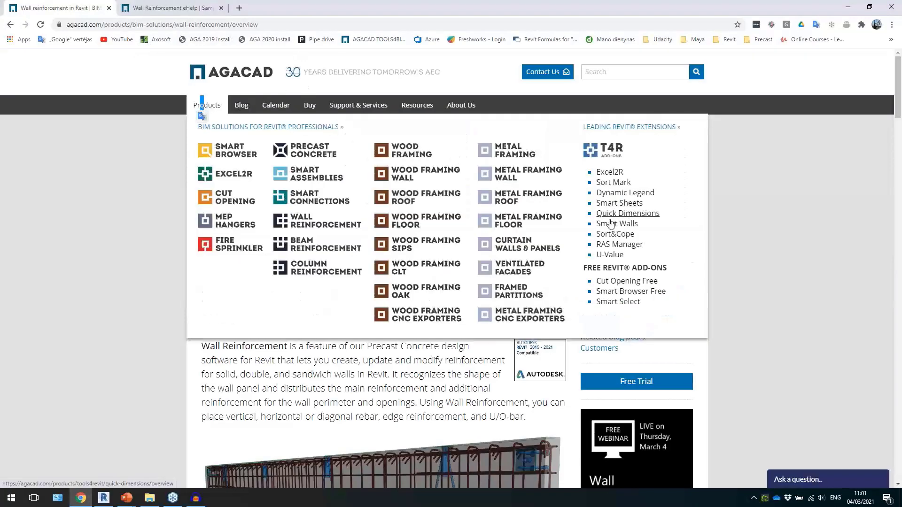
click(129, 360)
scroll(447, 336, down, 2)
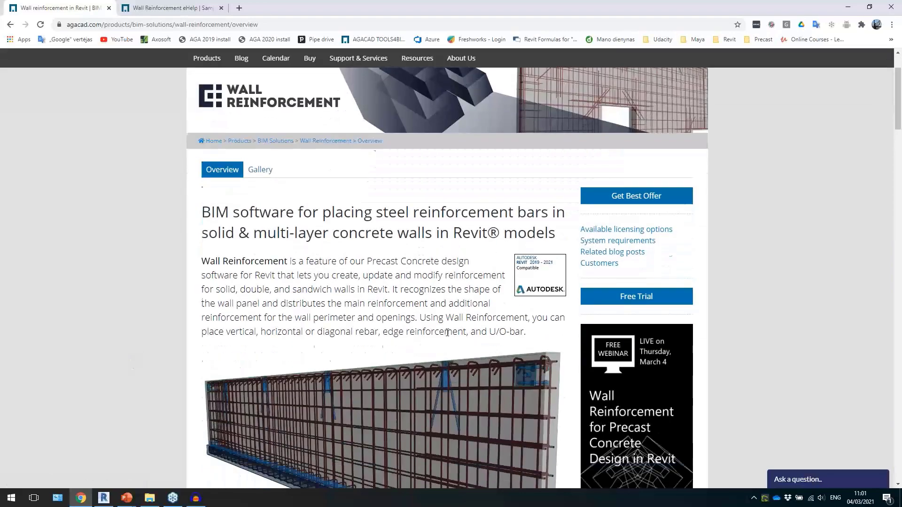
click(634, 288)
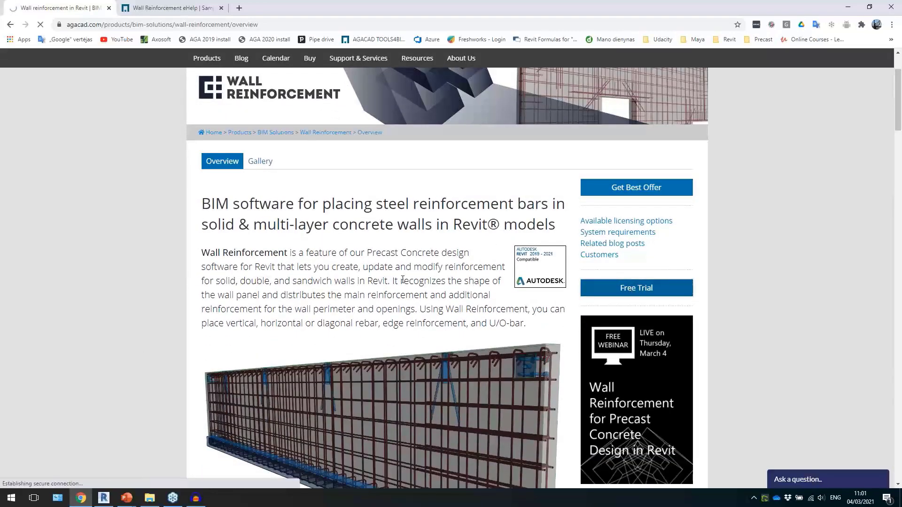
scroll(443, 297, down, 4)
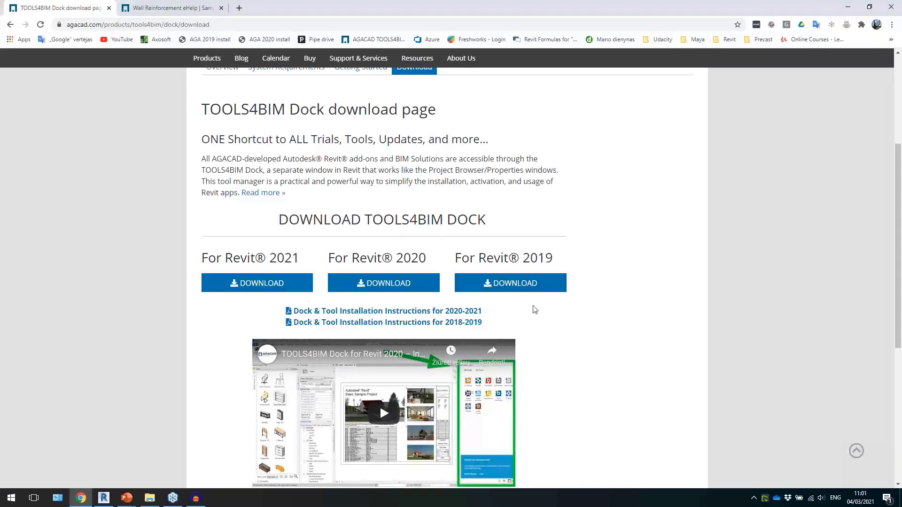
scroll(534, 309, down, 1)
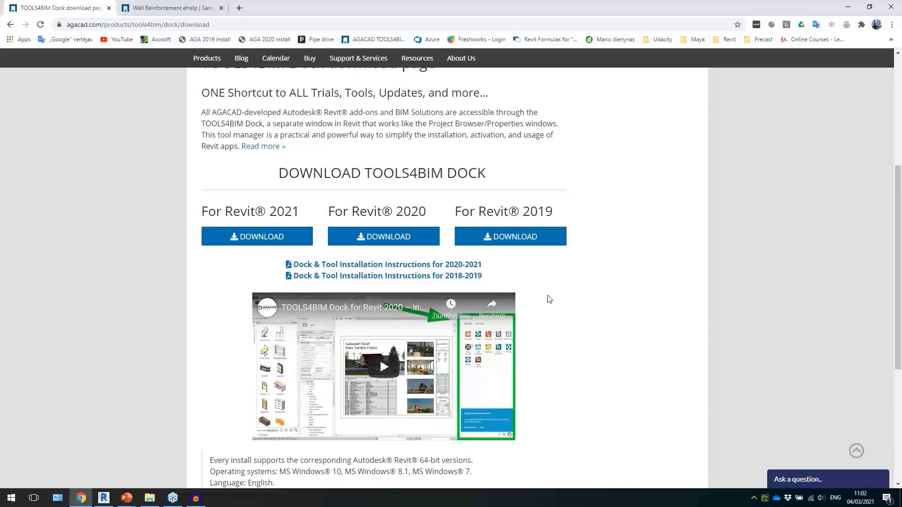
Switch back to Revit and open the Precast Concrete solution from the list of owned tools in the TOOLS4BIM Dock.
key(alt+Tab)
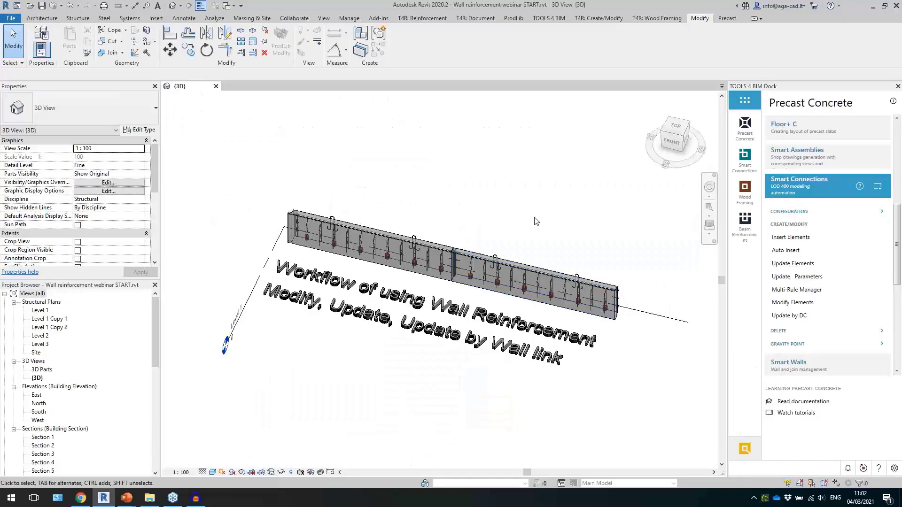
middle_drag(540, 232, 532, 223)
click(744, 100)
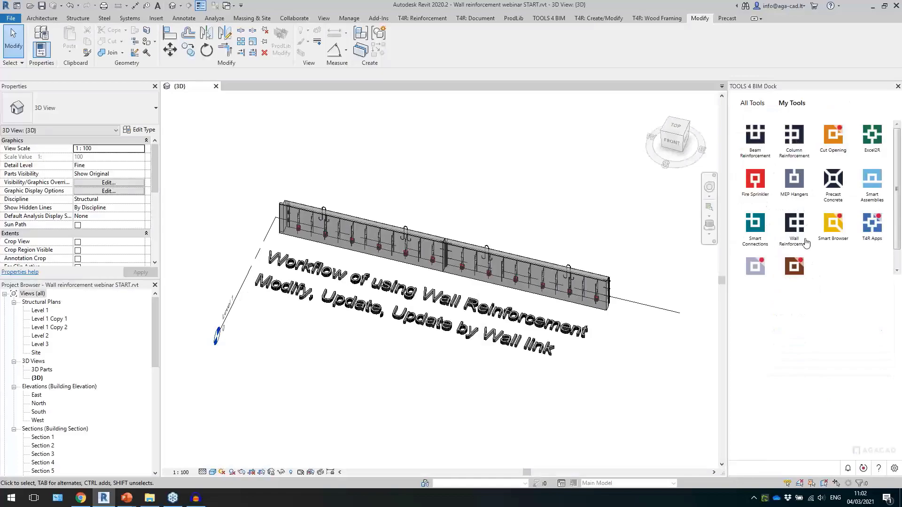
click(833, 181)
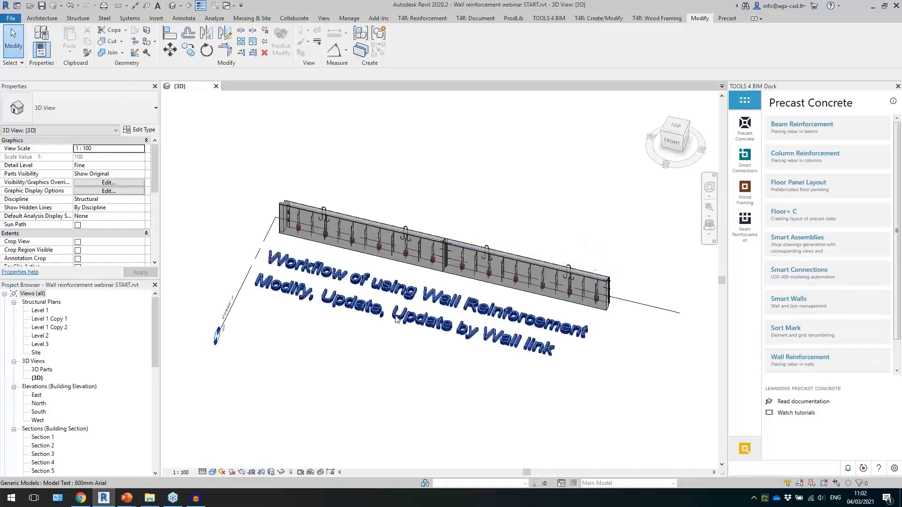
Show the Smart Connections commands, float their panel over the 3D view and return it to its original place.
click(789, 279)
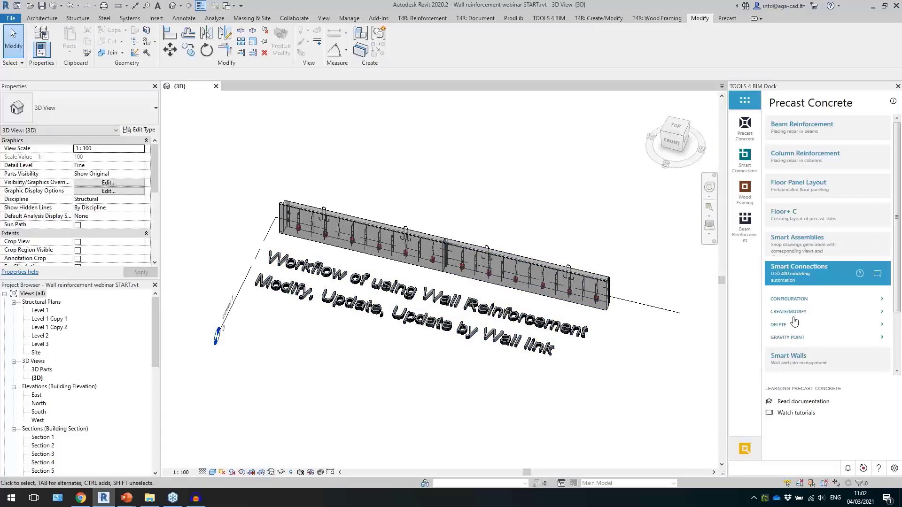
click(877, 273)
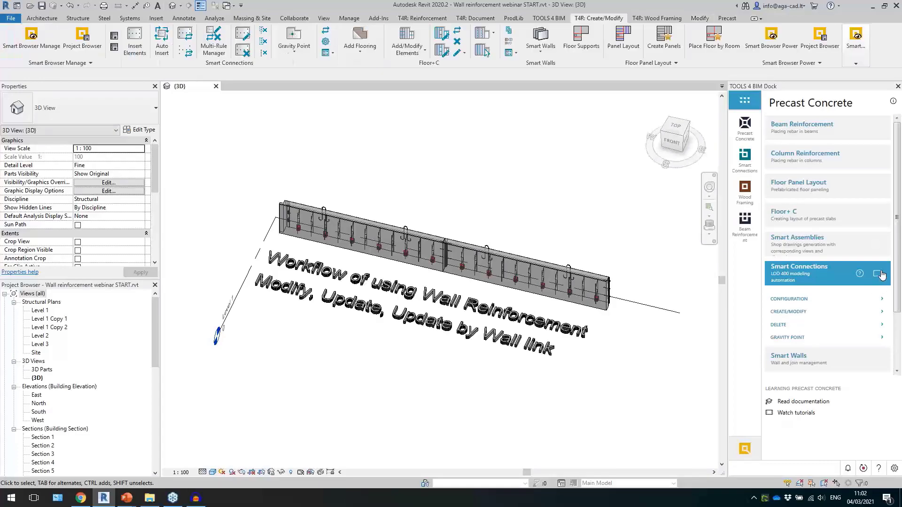
drag(228, 66, 306, 126)
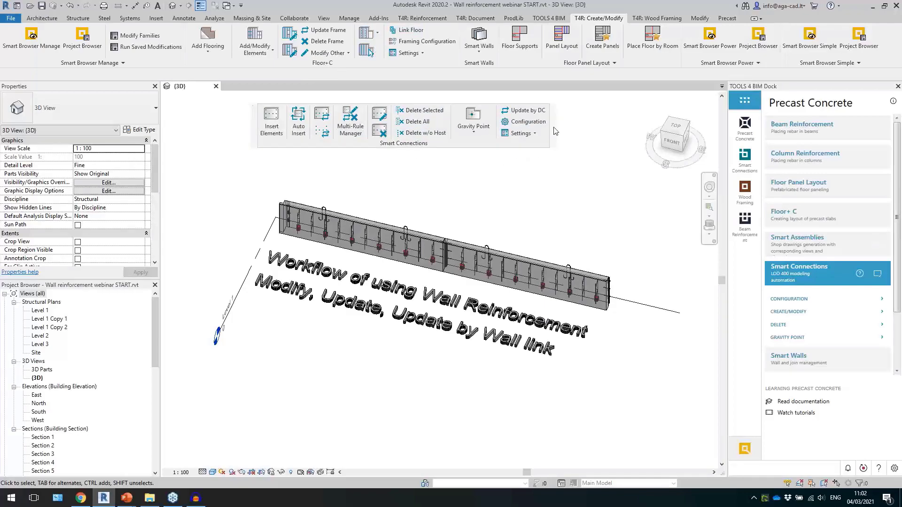
click(554, 111)
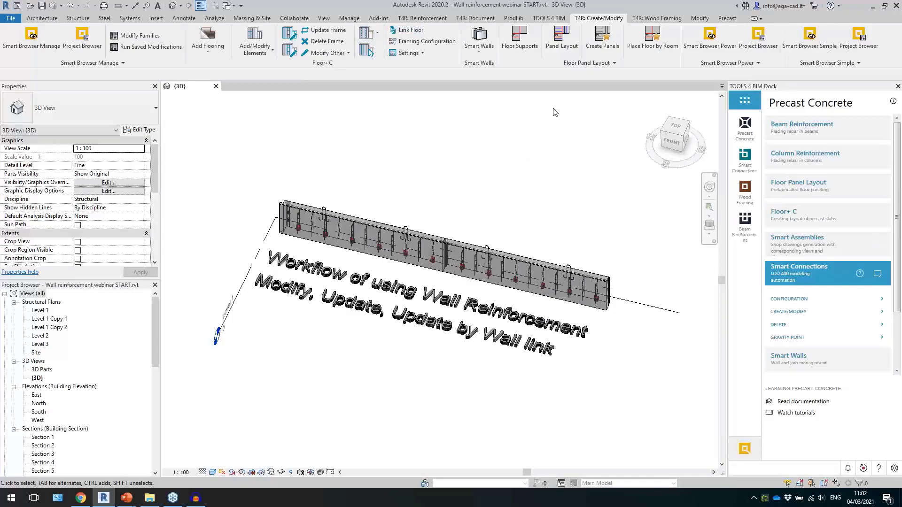
Show the reinforcement tools and float the Wall Reinforcement command group above the walls in the 3D view.
click(658, 18)
click(422, 18)
drag(87, 63, 358, 155)
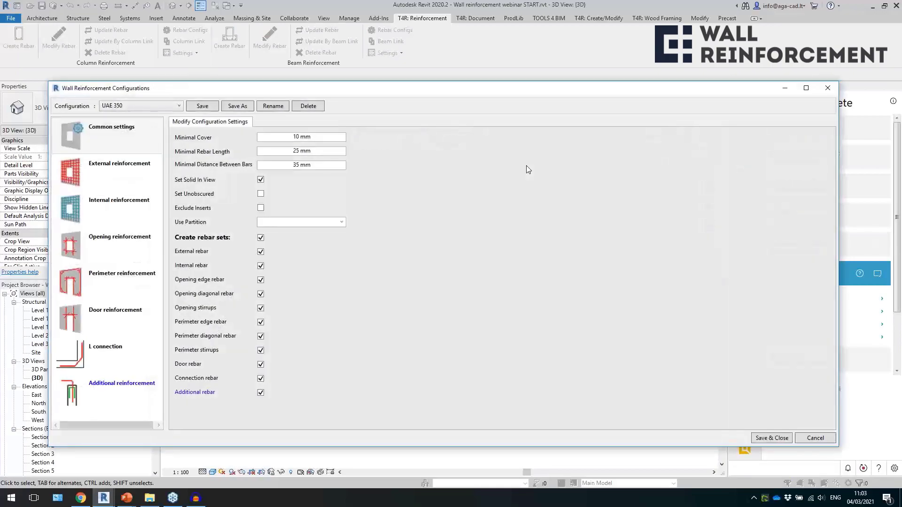
Load the Default Configuration from the saved wall reinforcement configurations.
click(166, 107)
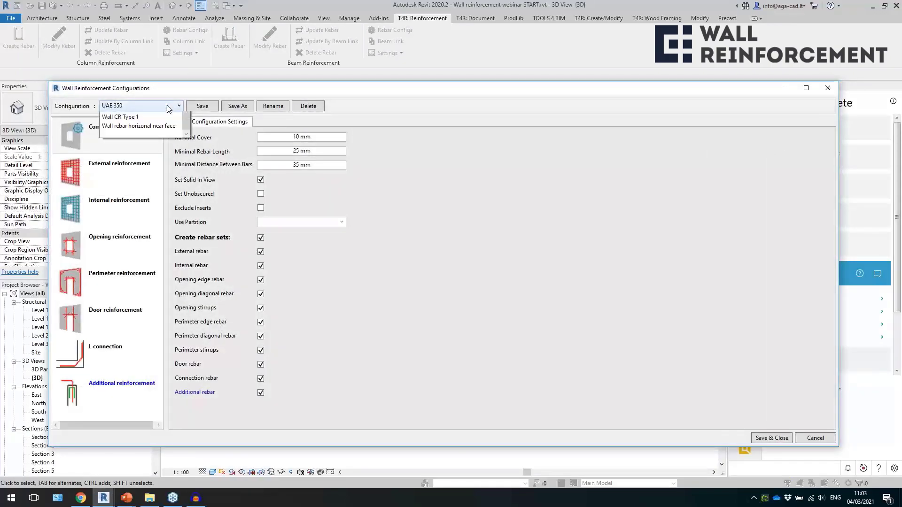
scroll(141, 198, up, 5)
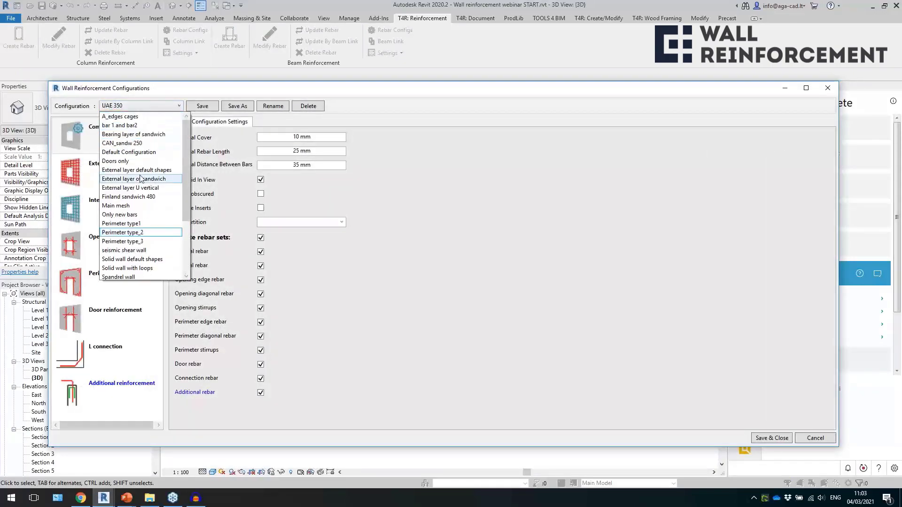
click(139, 152)
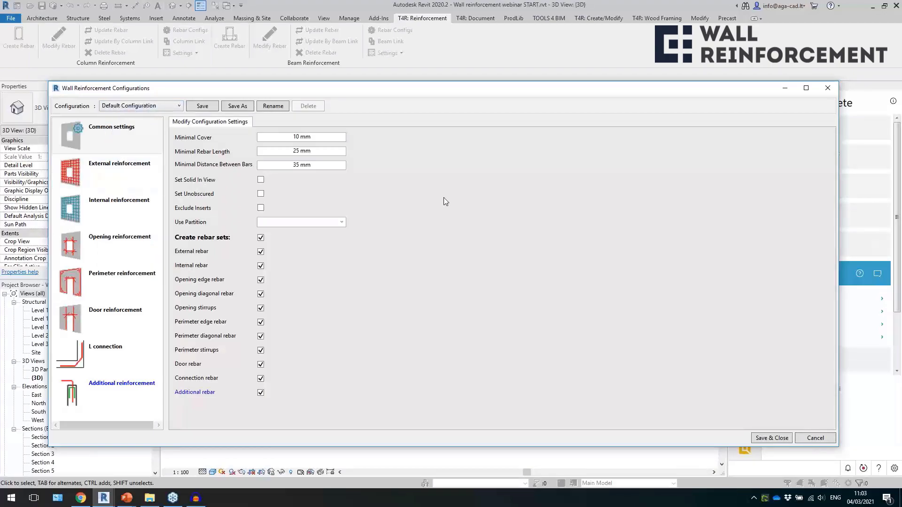
click(237, 106)
triple_click(397, 270)
text(aee)
click(489, 282)
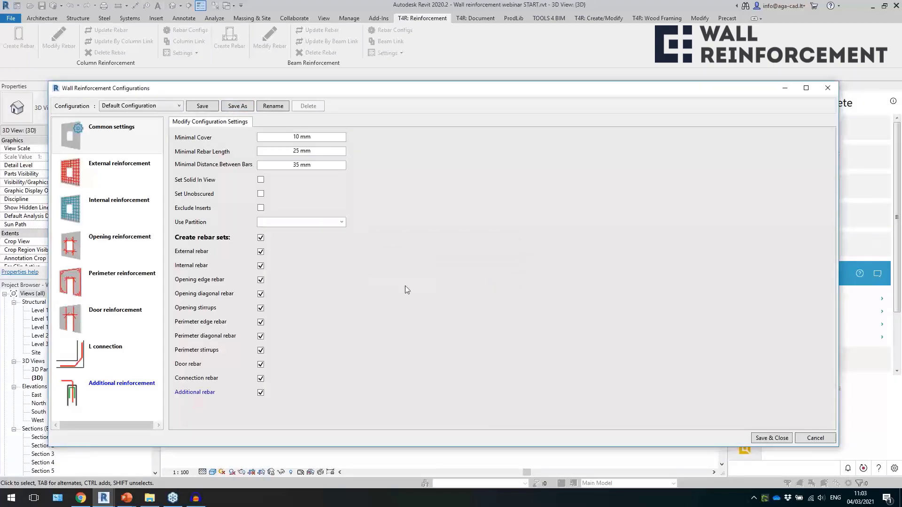
Review the external and internal reinforcement settings and the list of saved configurations, and leave the configurations without saving.
click(120, 171)
click(121, 209)
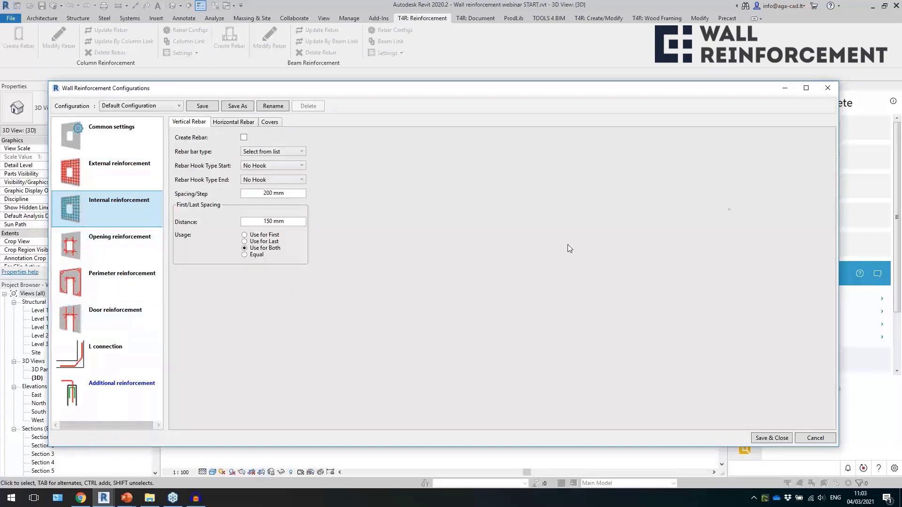
click(164, 105)
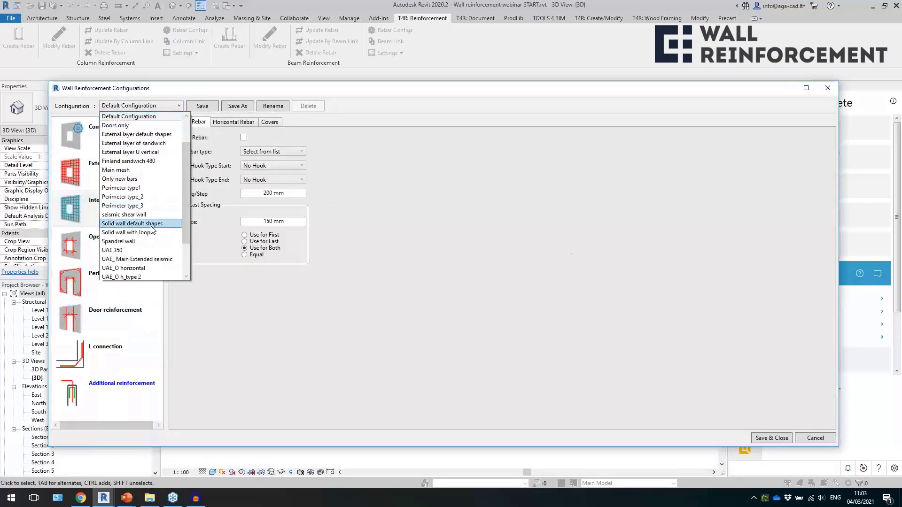
click(523, 200)
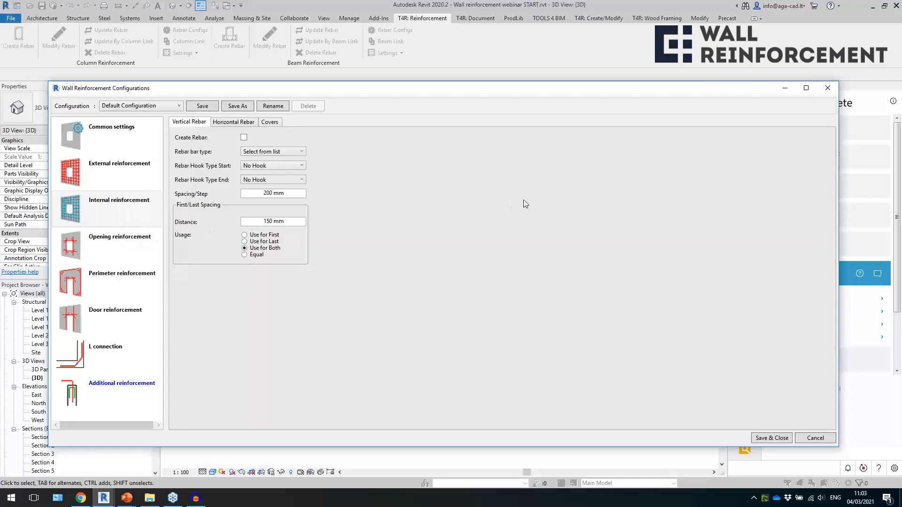
click(827, 88)
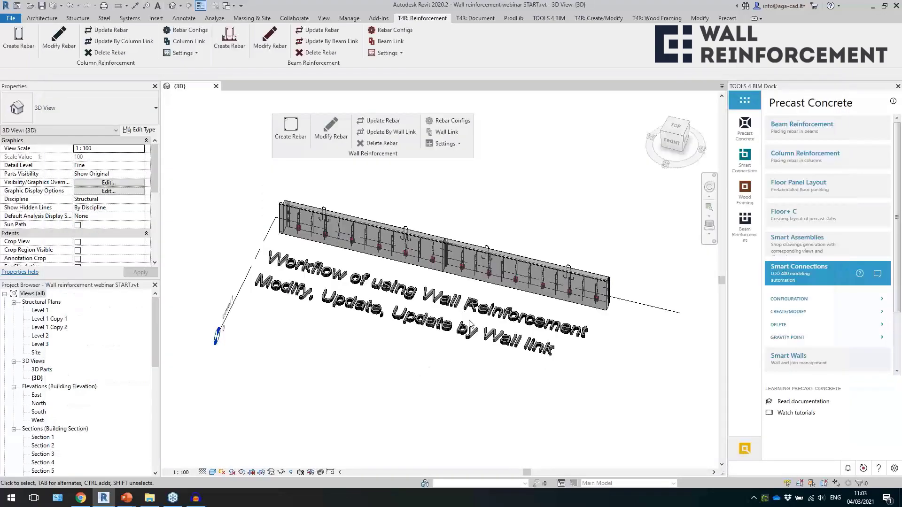
Examine in Wall Link which reinforcement configurations are assigned to the layers of the selected wall's Sandwich 480 c type.
click(507, 293)
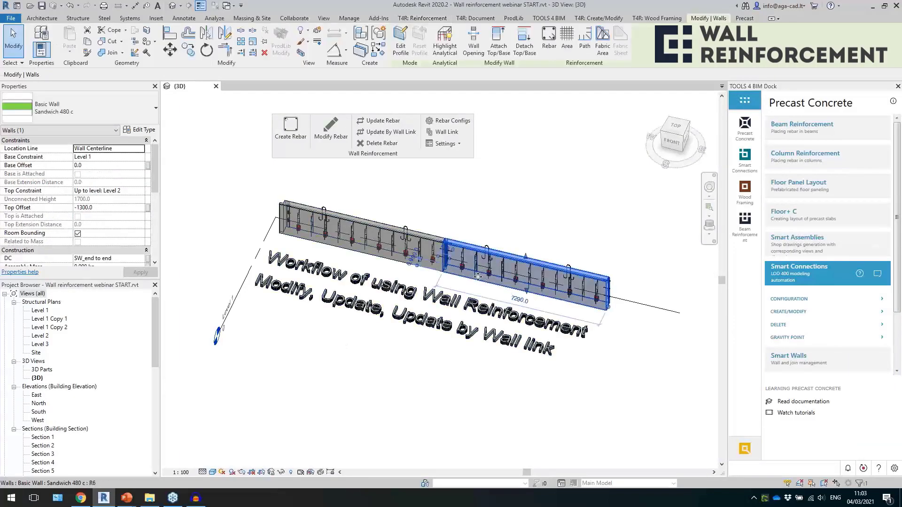
click(441, 133)
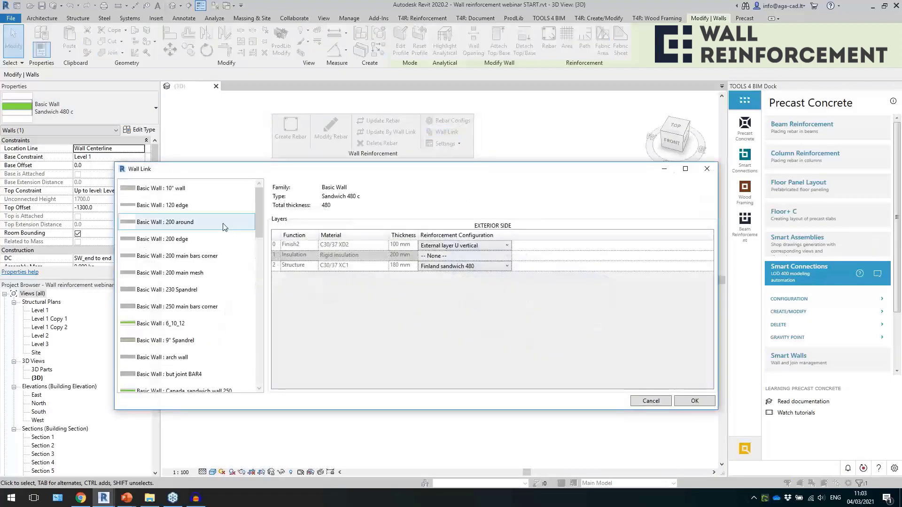
drag(258, 219, 251, 356)
click(226, 311)
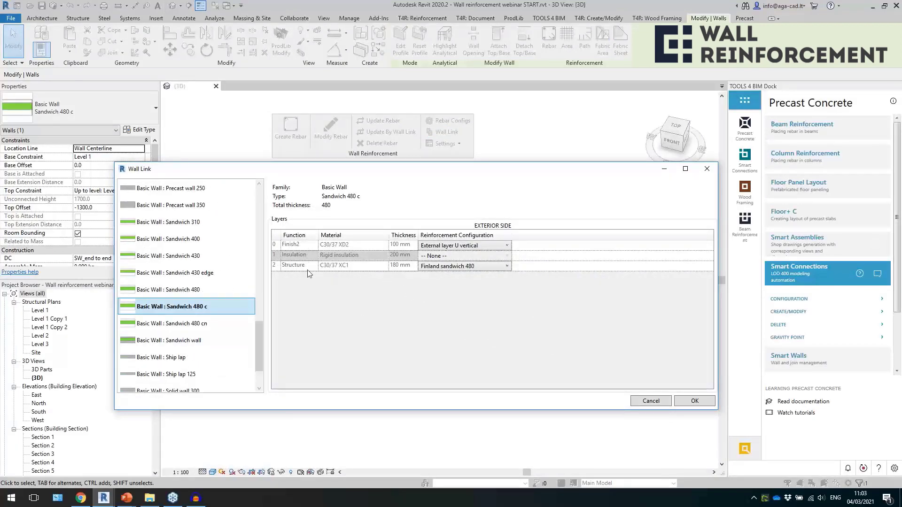
click(471, 271)
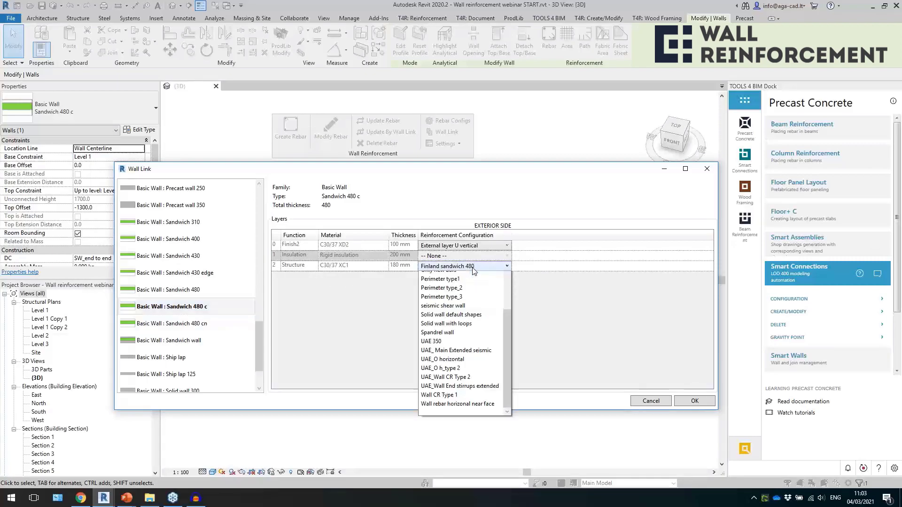
click(439, 267)
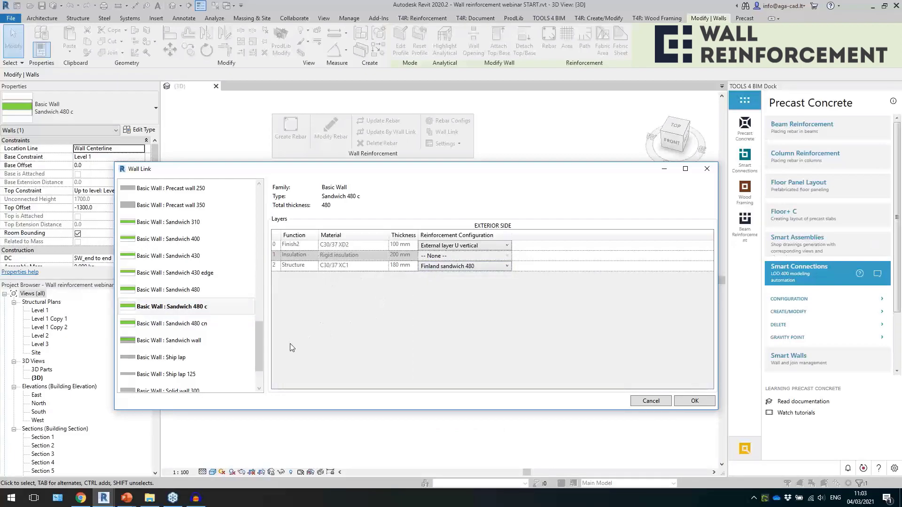
Examine the reinforcement links of the Ship lap, Ship lap 125 and Canada_sandwich wall 250 types, and cancel Wall Link.
click(188, 358)
click(197, 374)
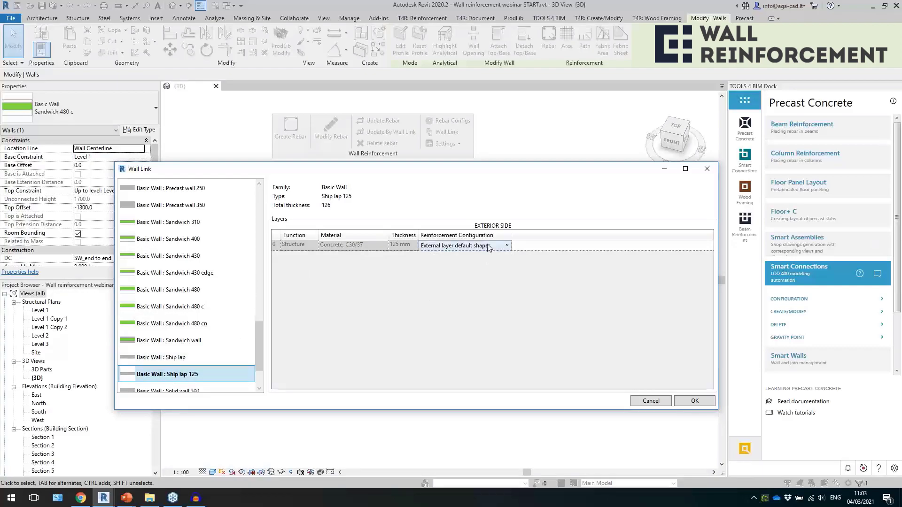
click(463, 245)
click(358, 287)
drag(262, 350, 256, 264)
click(201, 257)
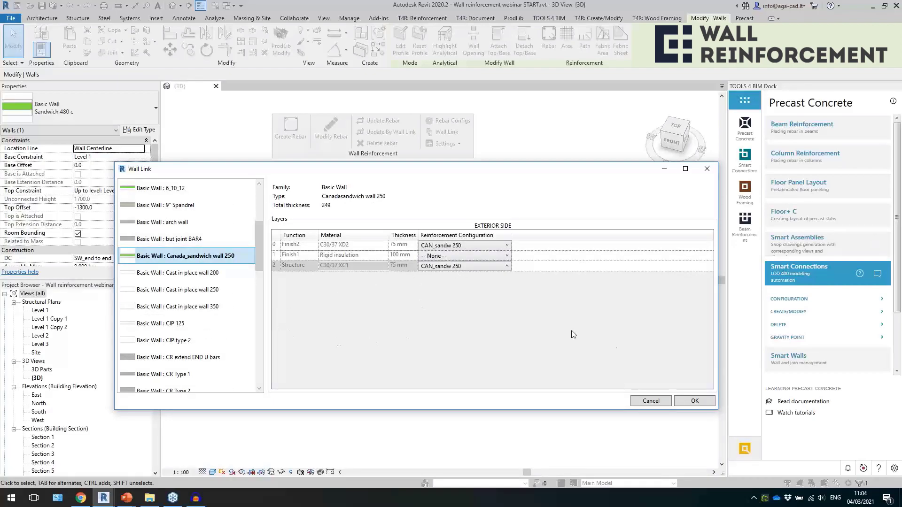
click(651, 402)
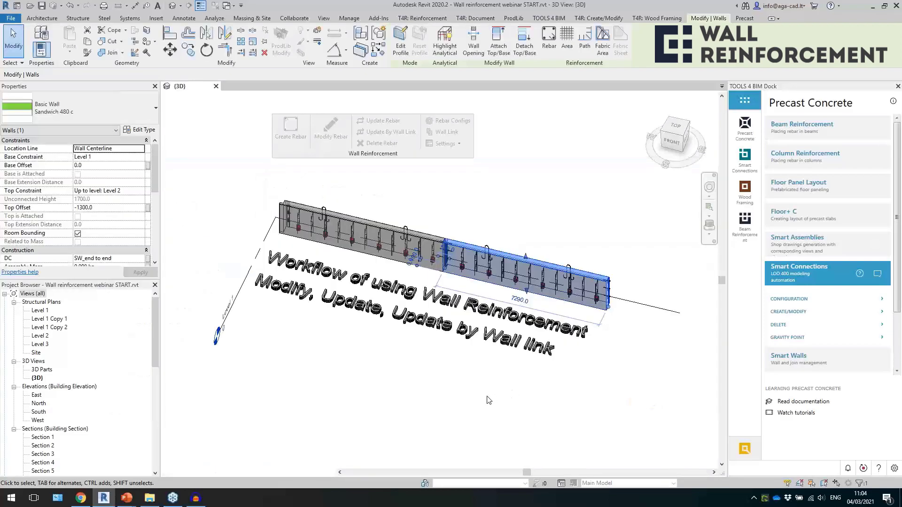
Select both adjoining sandwich walls in the 3D view.
click(489, 400)
click(486, 290)
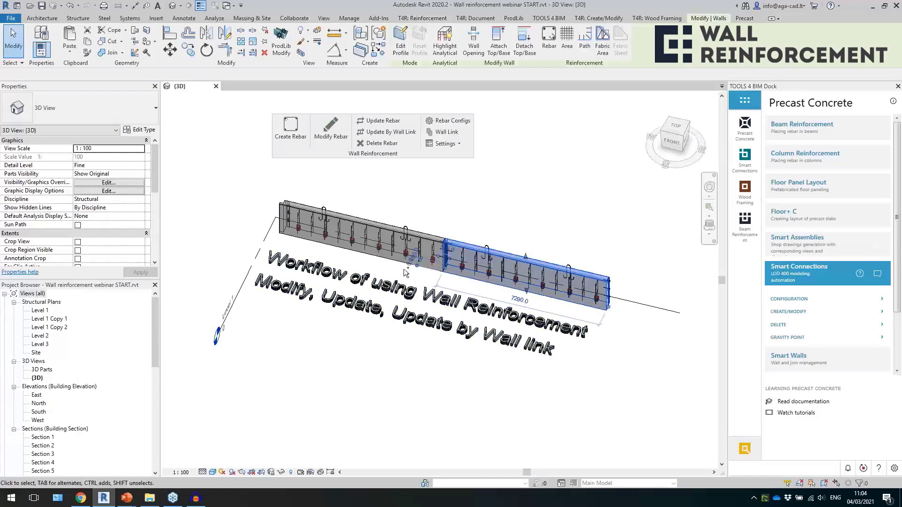
ctrl+click(399, 262)
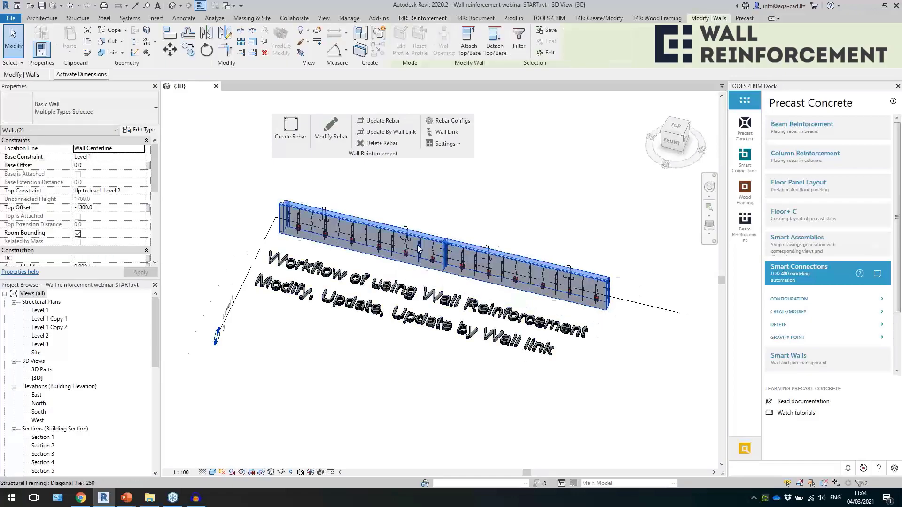
scroll(248, 212, up, 6)
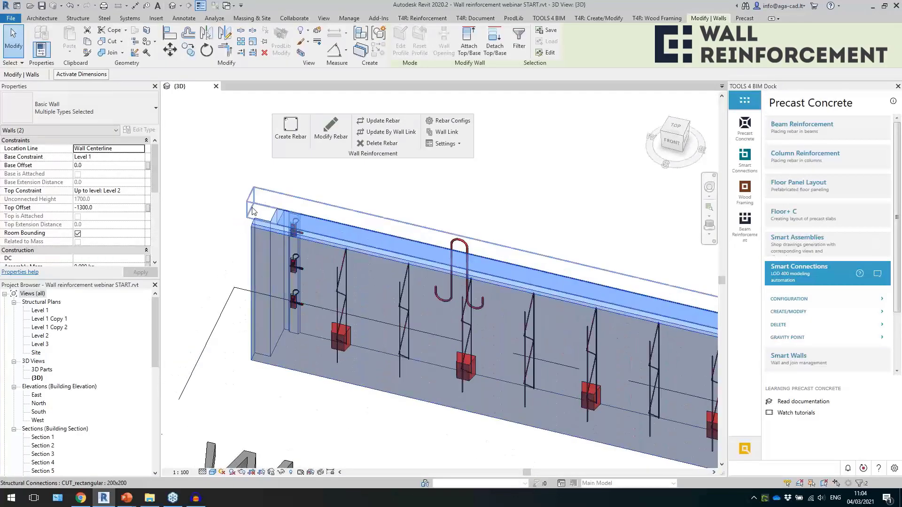
scroll(251, 213, down, 3)
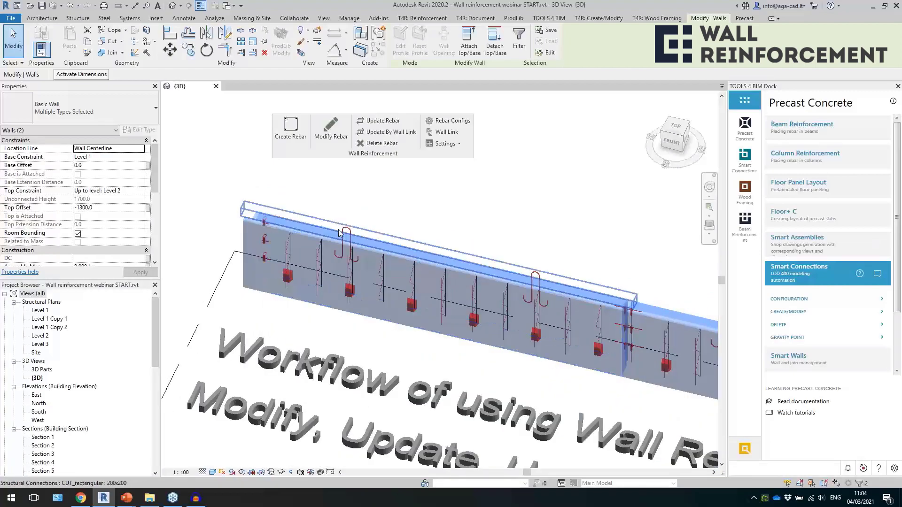
scroll(454, 209, down, 4)
shift+middle_drag(454, 209, 523, 215)
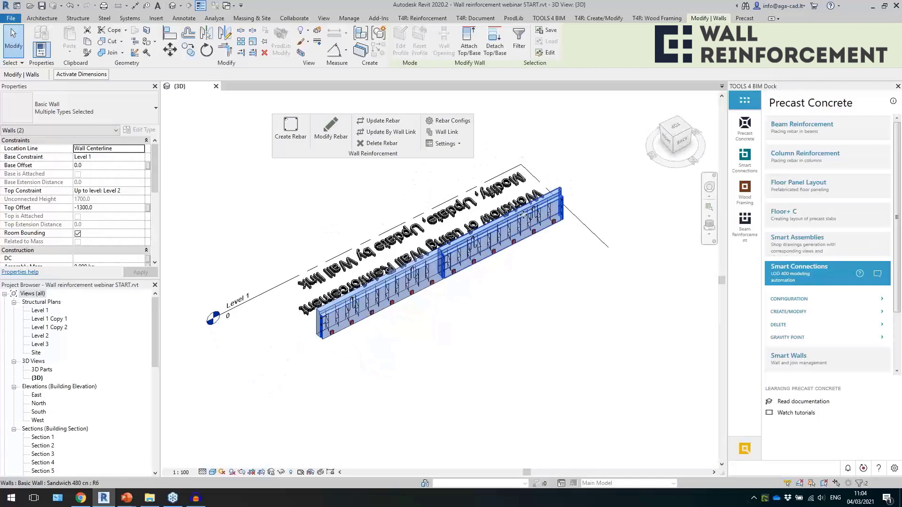
Create the rebar in both selected sandwich walls and inspect the U-shaped bars along their lower edge.
scroll(523, 215, up, 5)
click(286, 131)
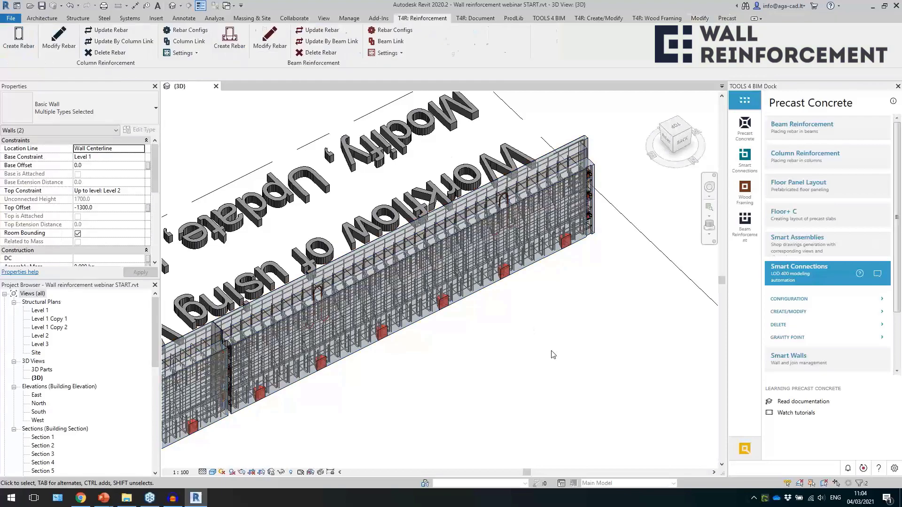
scroll(484, 308, up, 5)
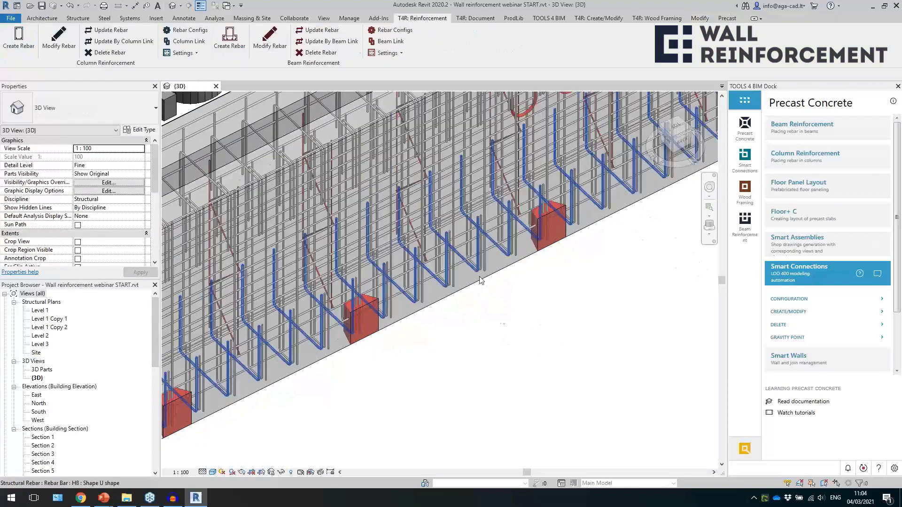
shift+middle_drag(561, 311, 675, 305)
scroll(564, 295, down, 2)
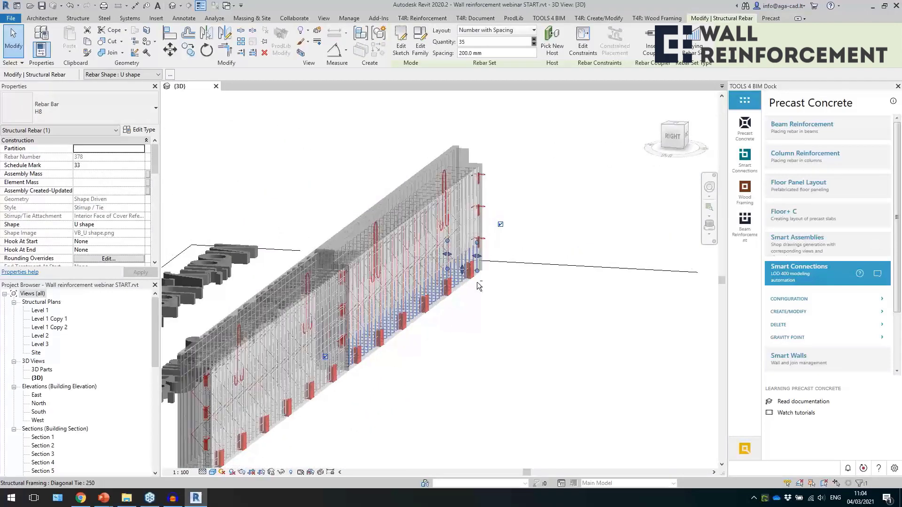
click(481, 301)
scroll(482, 350, down, 5)
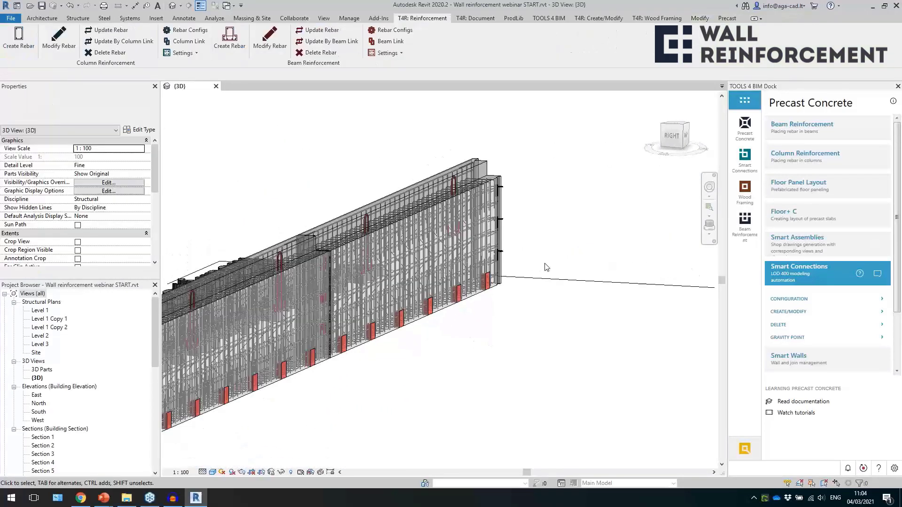
shift+middle_drag(474, 343, 616, 333)
Reposition the floating Wall Reinforcement tools above the two walls.
click(95, 103)
click(235, 172)
drag(371, 158, 419, 202)
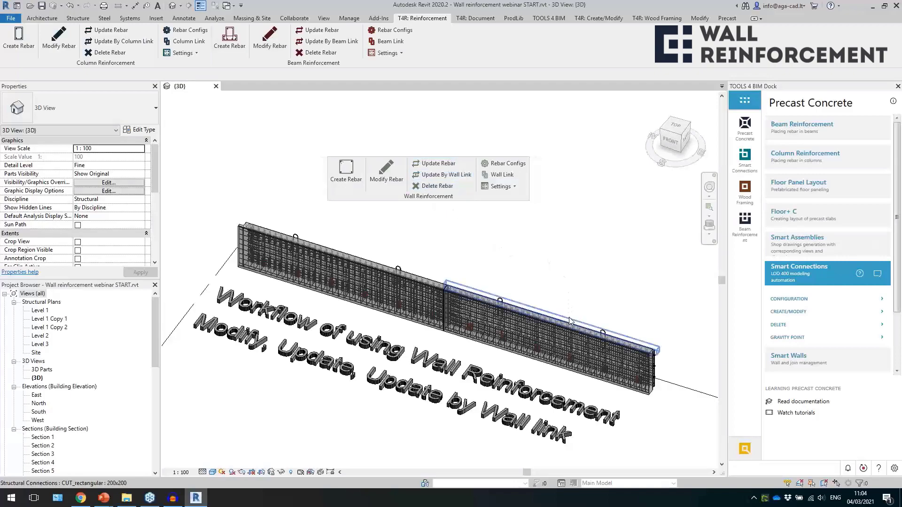
Shorten the rectangular cut along the top of the Sandwich 480 c wall to about 6200 mm at its outer end.
click(652, 335)
scroll(651, 332, up, 3)
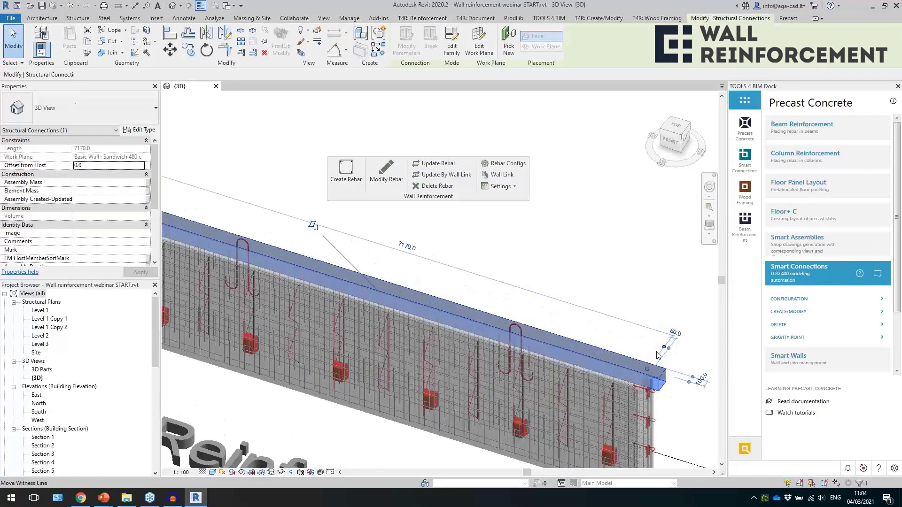
scroll(644, 317, down, 2)
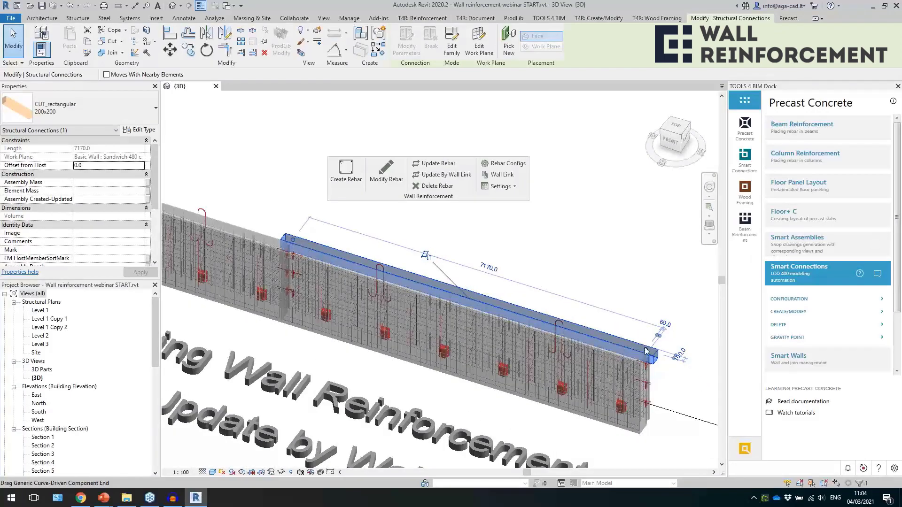
scroll(646, 352, up, 1)
drag(645, 350, 599, 335)
click(656, 305)
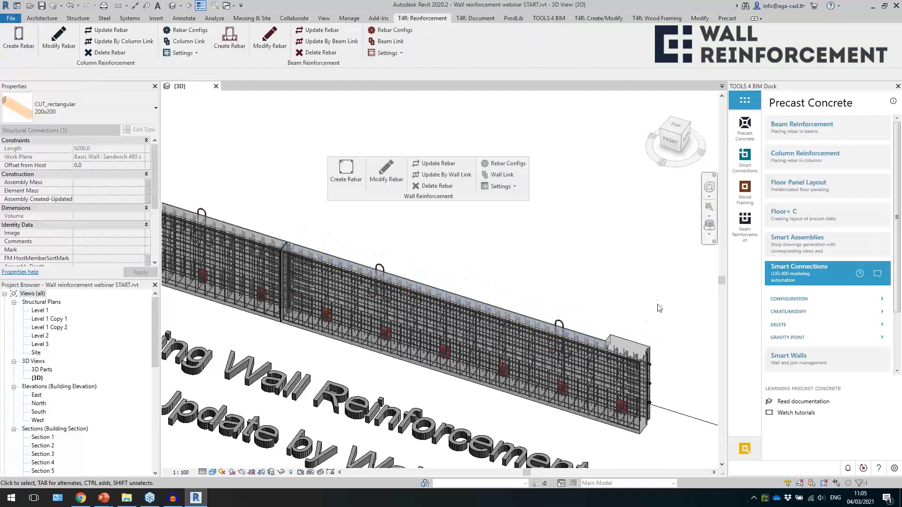
Update the rebar of the Sandwich 480 c wall to match its shortened top cut.
click(639, 347)
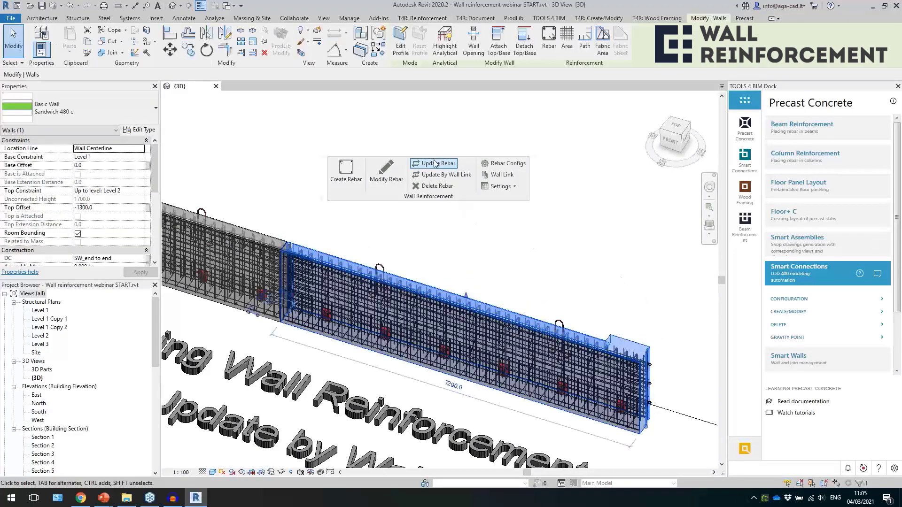
click(432, 165)
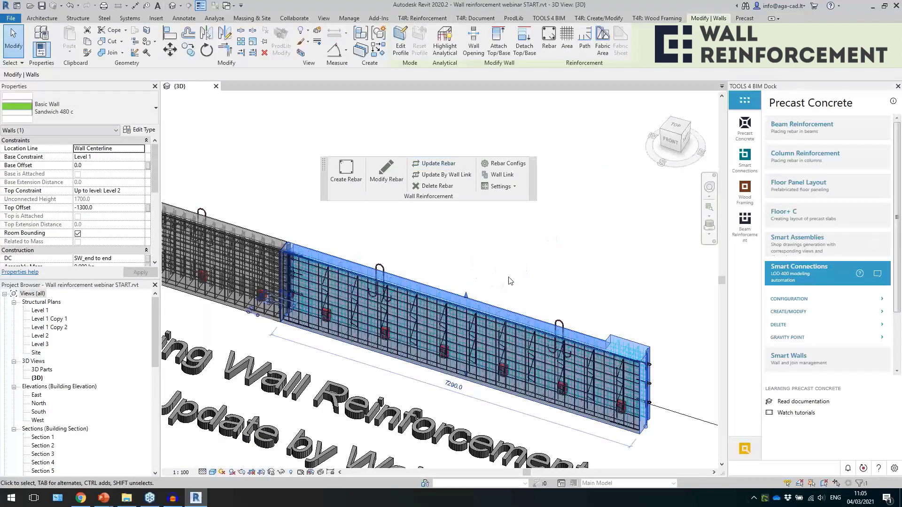
click(510, 281)
Inspect the U-shaped and vertical bars of the updated wall around the end of the shortened cut and at the raised corner.
scroll(559, 268, up, 5)
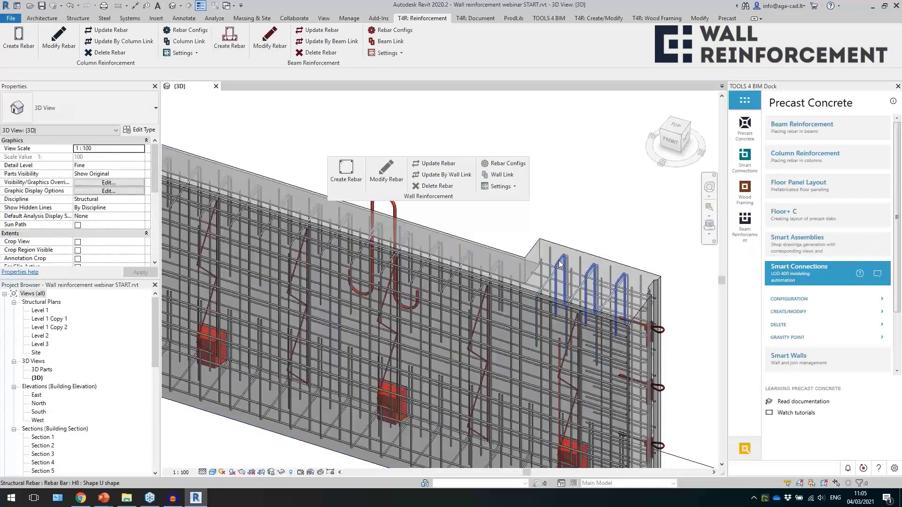
click(597, 321)
shift+middle_drag(597, 321, 308, 324)
scroll(556, 336, up, 3)
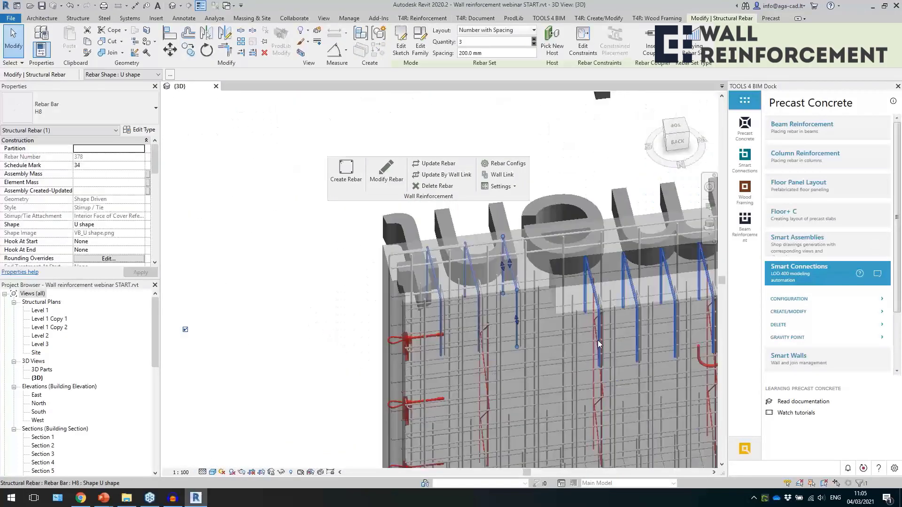
click(569, 337)
shift+middle_drag(569, 336, 516, 303)
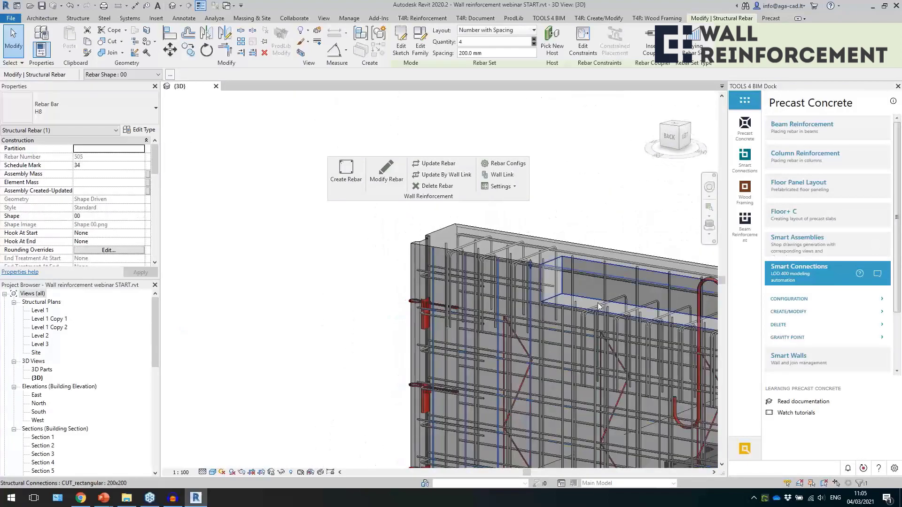
click(599, 308)
scroll(418, 287, down, 4)
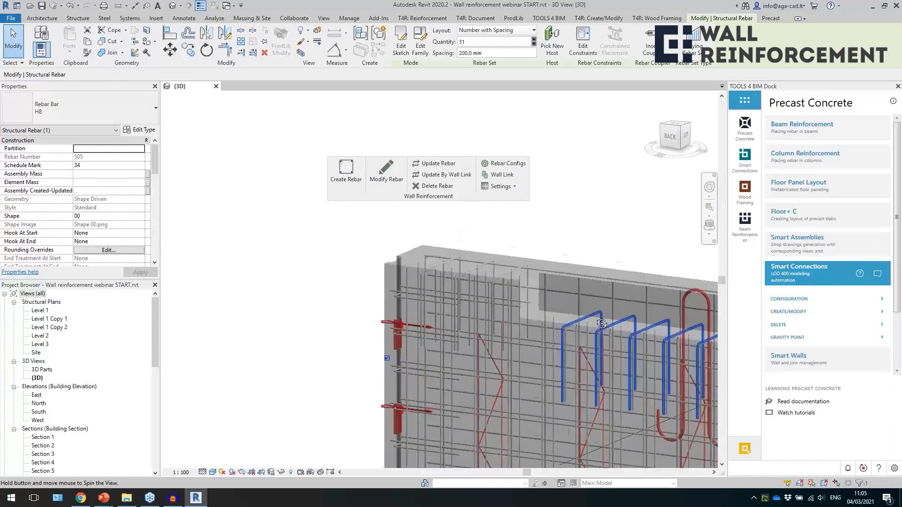
shift+middle_drag(417, 286, 791, 381)
shift+drag(791, 380, 788, 379)
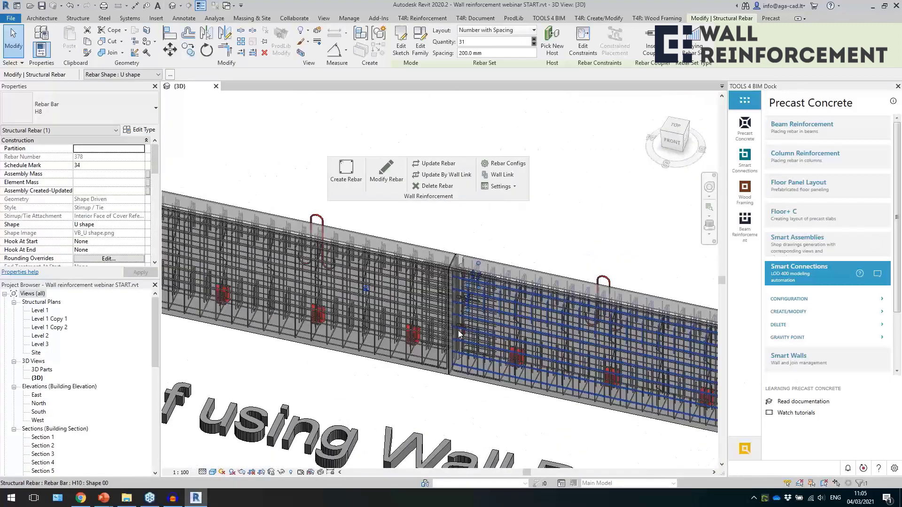
scroll(460, 333, down, 2)
click(569, 269)
scroll(450, 271, down, 1)
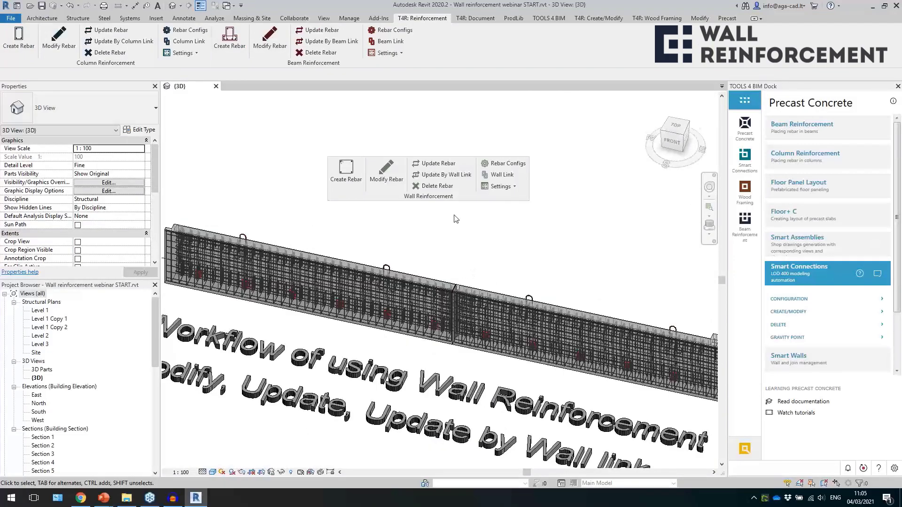
middle_drag(631, 304, 522, 288)
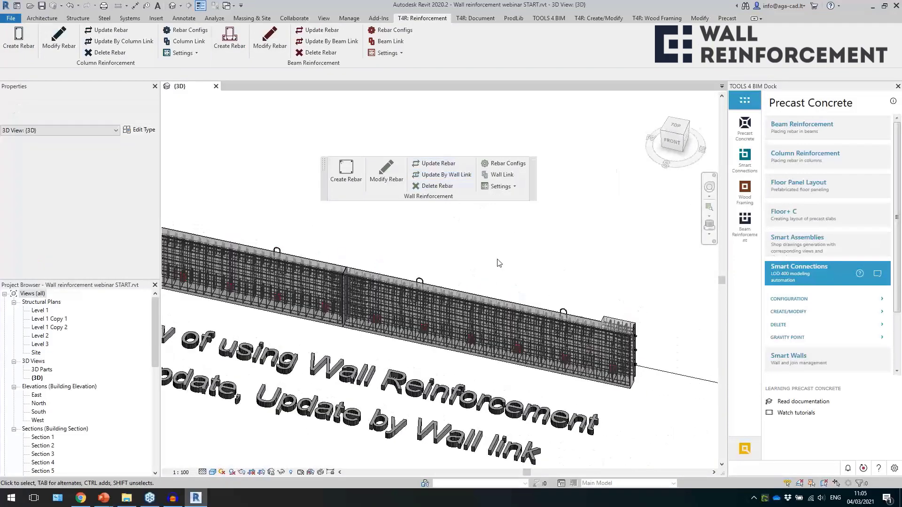
scroll(462, 329, up, 2)
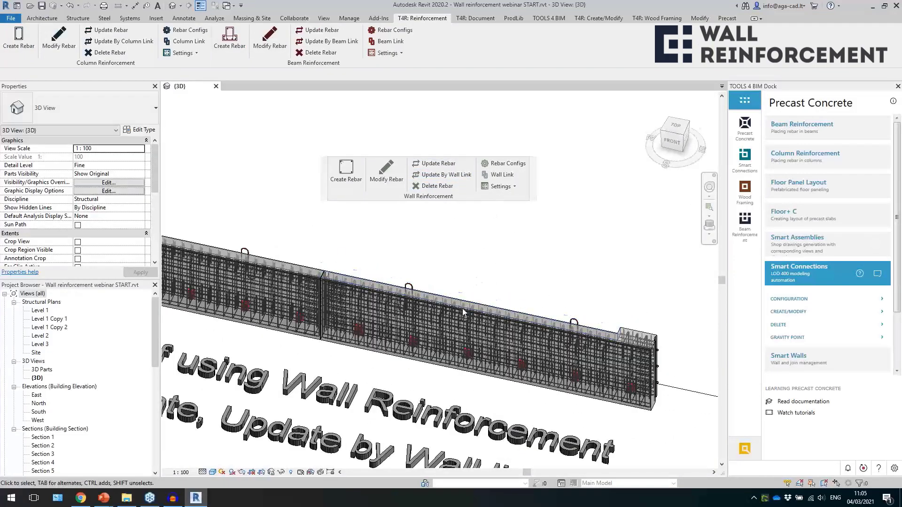
click(502, 177)
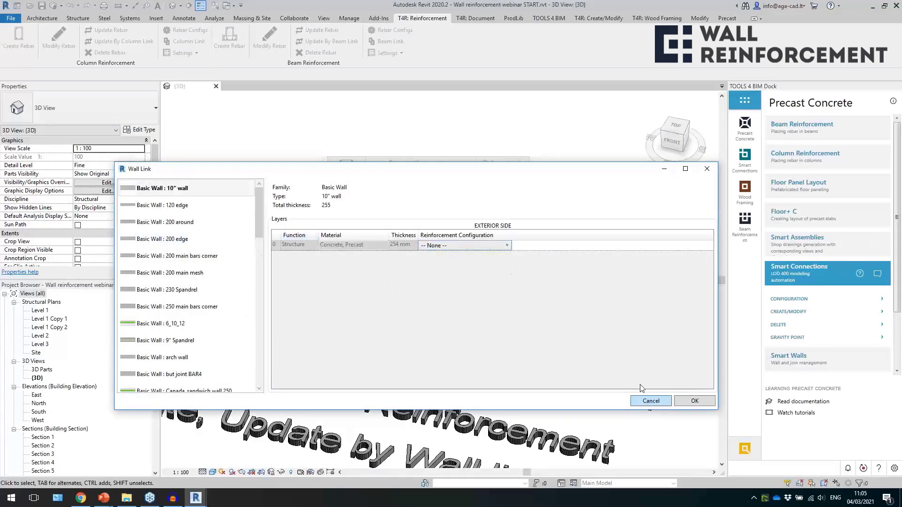
click(648, 402)
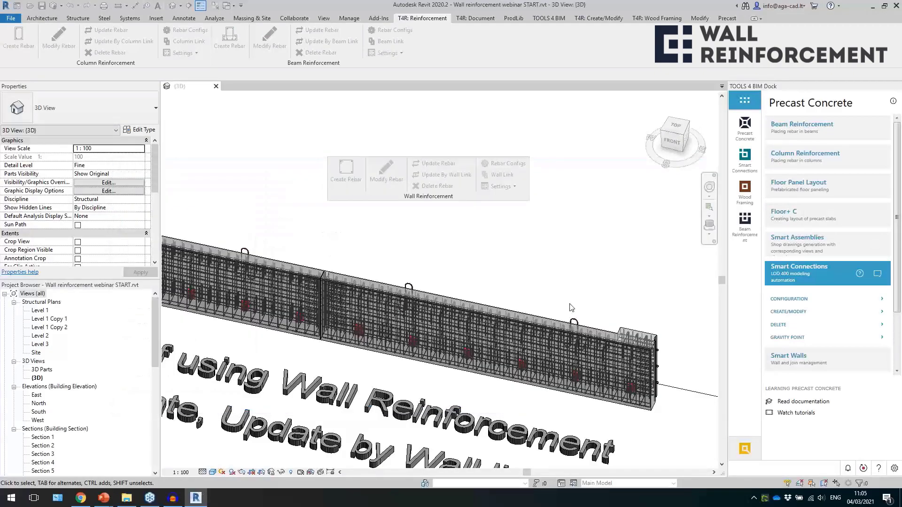
Set the 180 mm Structure layer of Sandwich 480 c to None in Wall Link and update the selected wall's rebar by wall link.
click(603, 405)
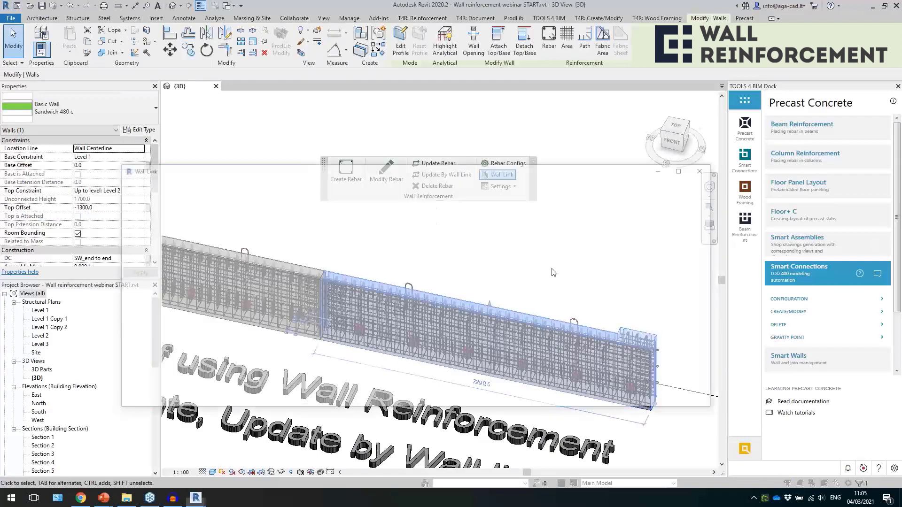
click(472, 268)
scroll(475, 314, up, 4)
click(460, 276)
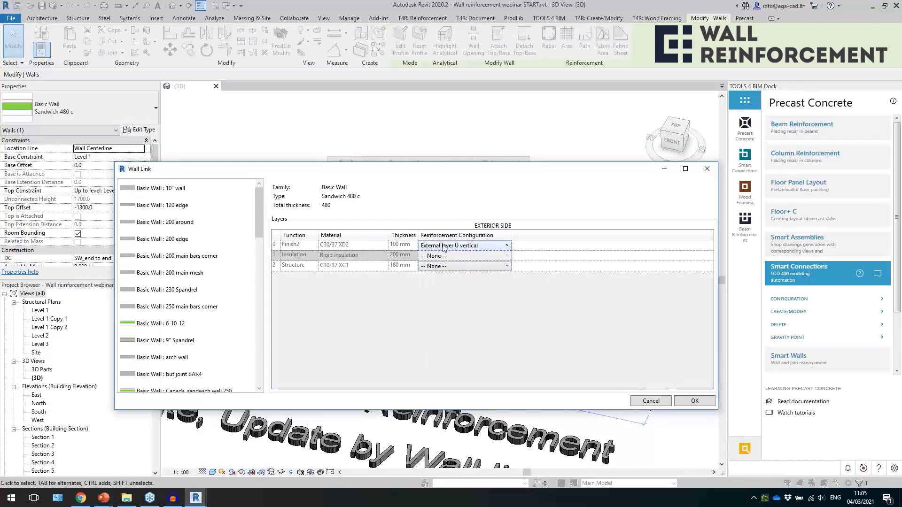
click(695, 401)
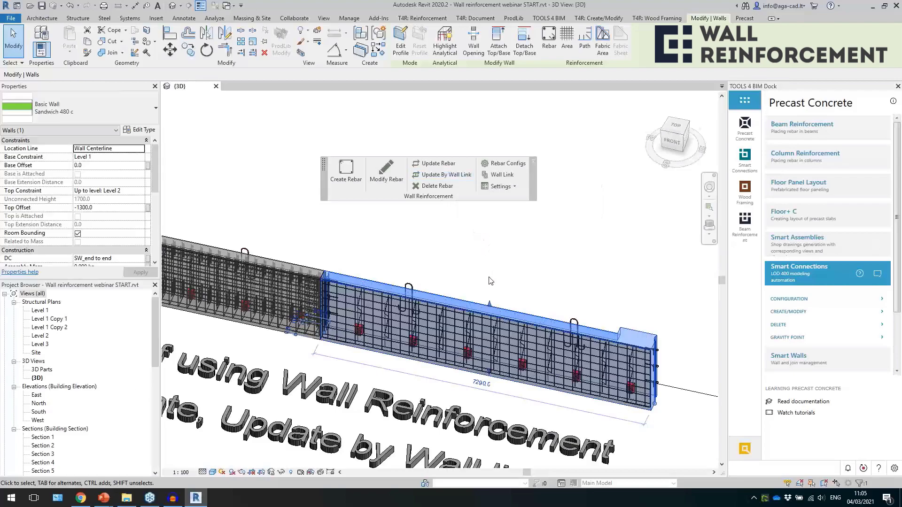
Inspect the horizontal bars in the external layer of the updated Sandwich 480 c wall.
scroll(566, 382, up, 3)
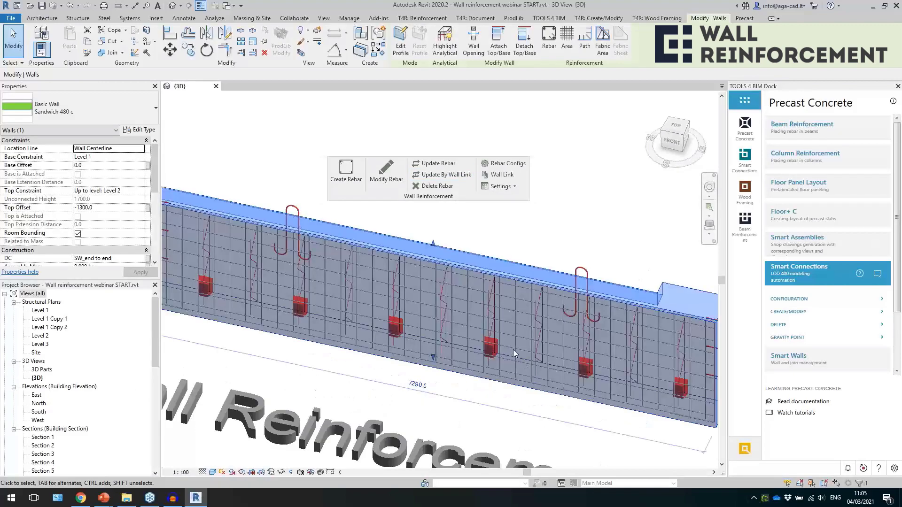
click(522, 337)
shift+middle_drag(521, 337, 613, 319)
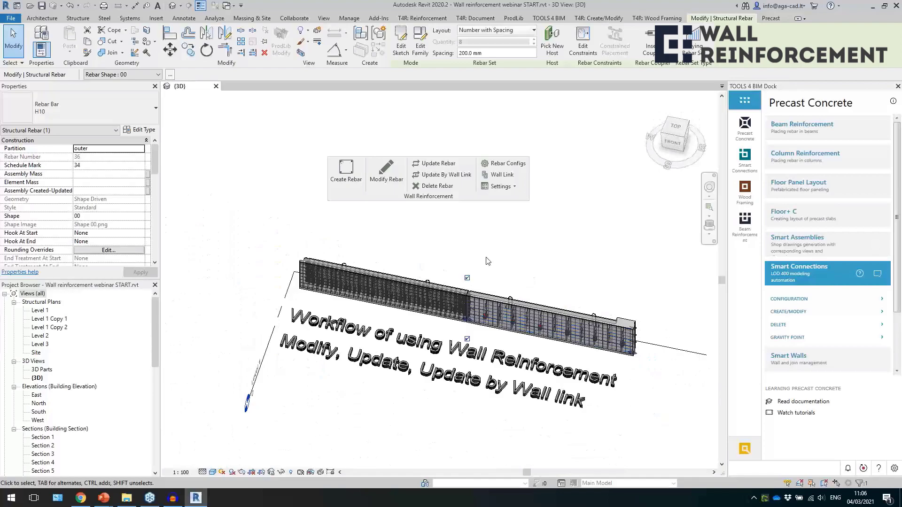
click(487, 261)
Modify the other wall's H10 outer-layer rebar, turning off horizontal and vertical external bars in the External layer U vertical configuration, and save.
scroll(393, 281, up, 5)
middle_drag(401, 241, 437, 229)
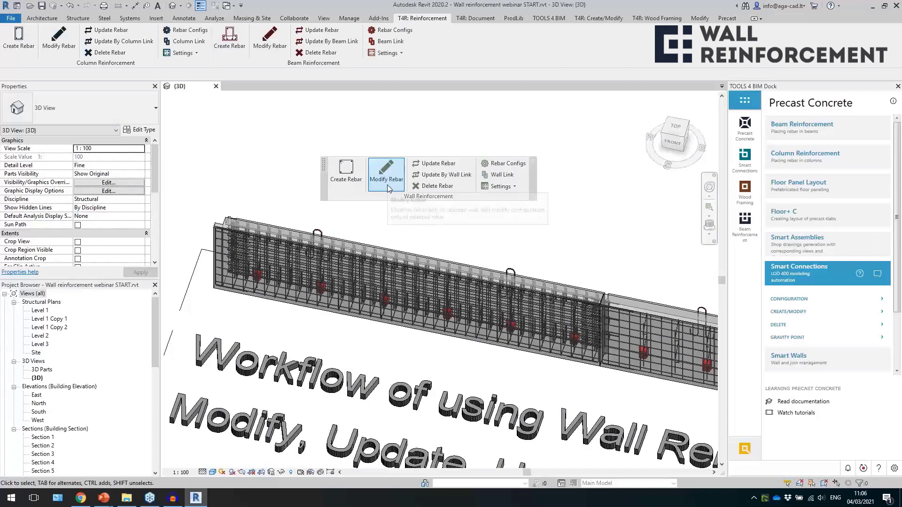
scroll(375, 289, up, 5)
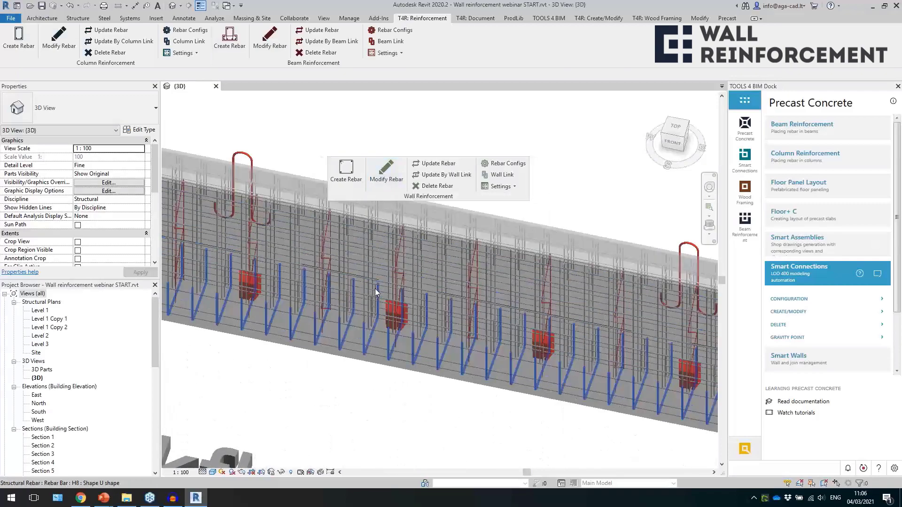
click(379, 262)
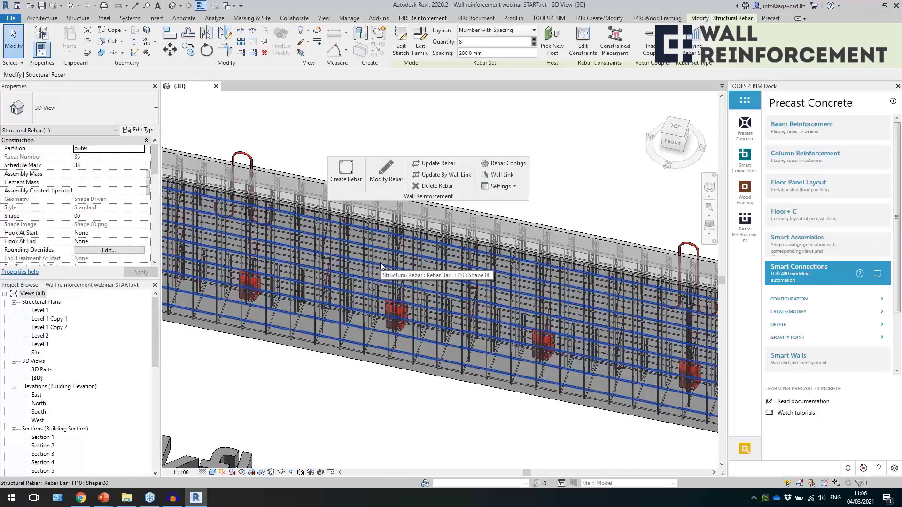
scroll(381, 266, down, 3)
scroll(393, 331, up, 2)
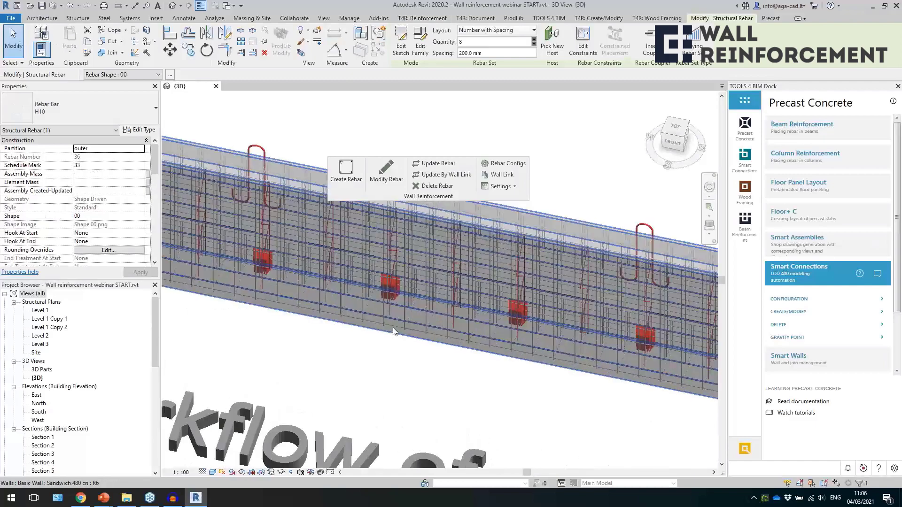
click(386, 172)
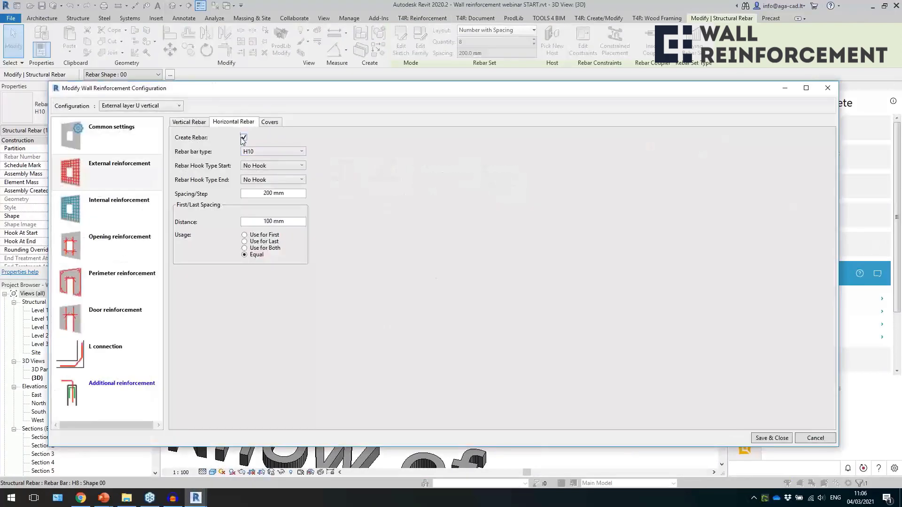
click(197, 123)
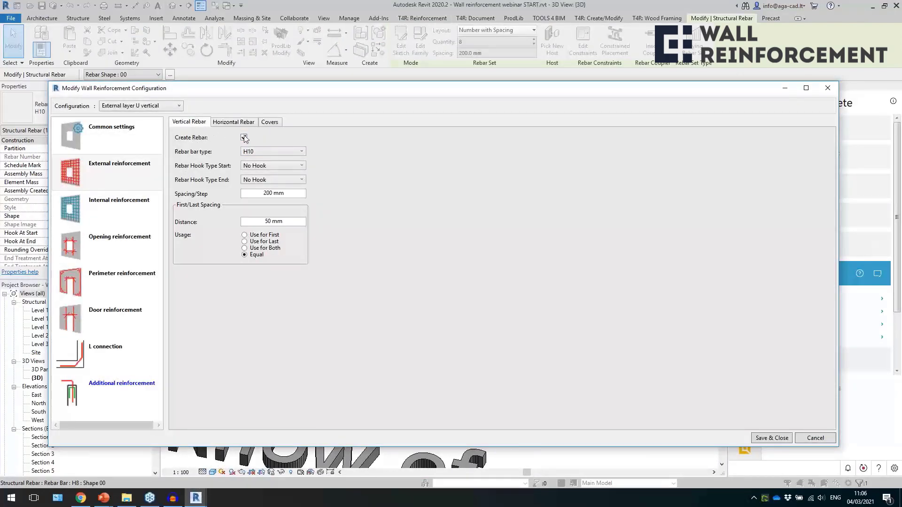
click(134, 215)
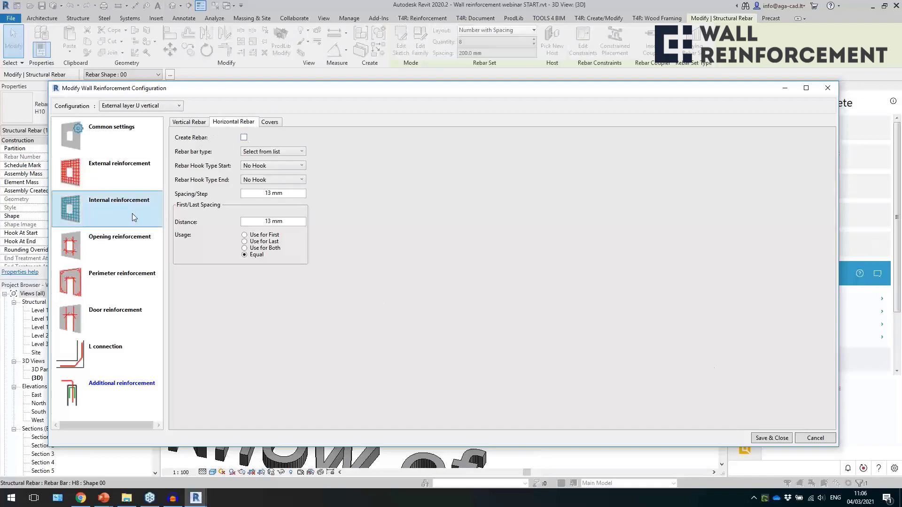
click(761, 441)
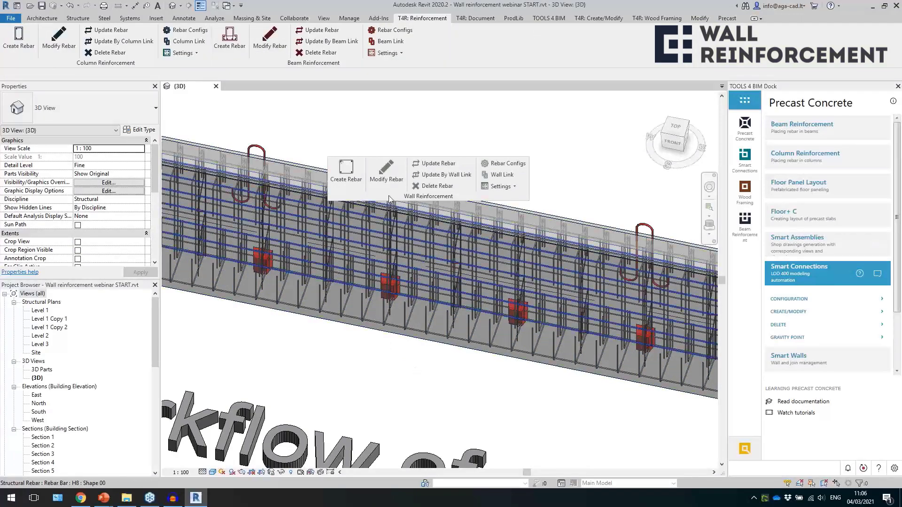
Modify the wall's Finland sandwich 480 rebar, turning off horizontal and vertical bars in the external and internal reinforcement, and save.
click(385, 174)
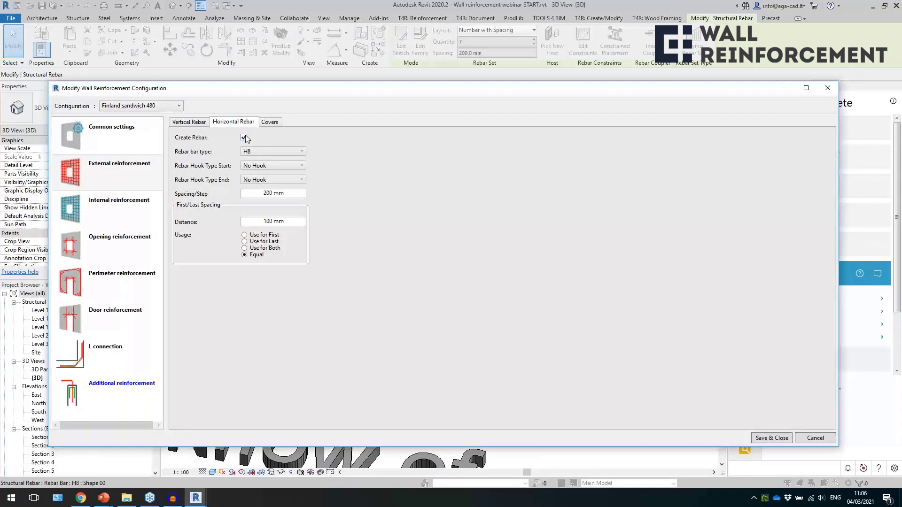
click(198, 124)
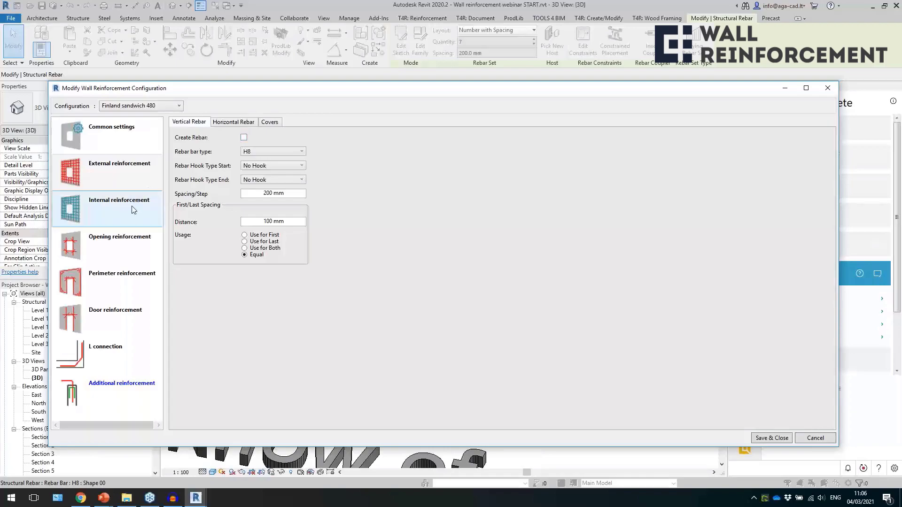
click(244, 137)
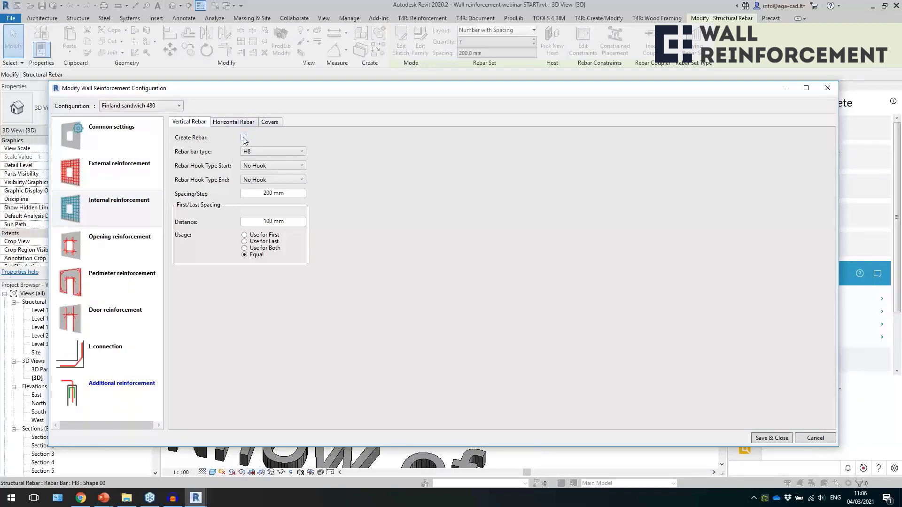
click(762, 438)
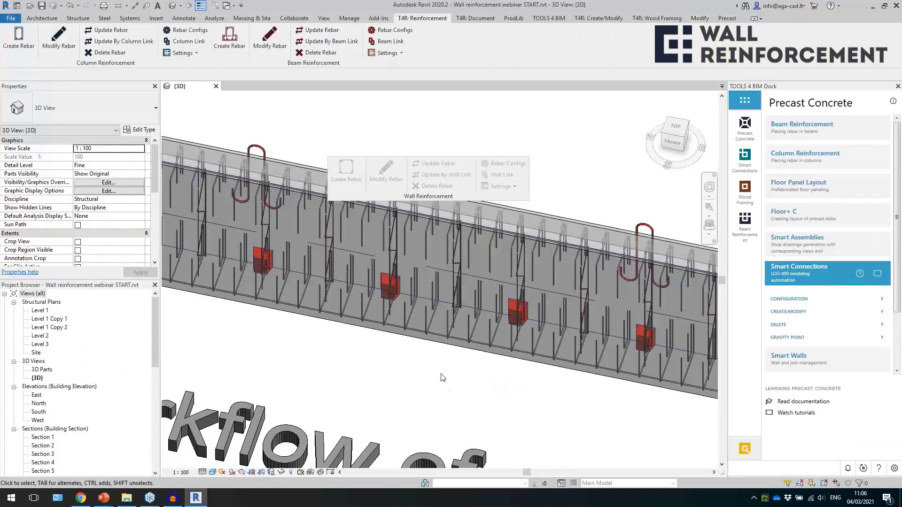
Inspect the bars remaining in the modified wall and dismiss the save reminder without saving the project.
shift+middle_drag(437, 353, 405, 340)
click(405, 340)
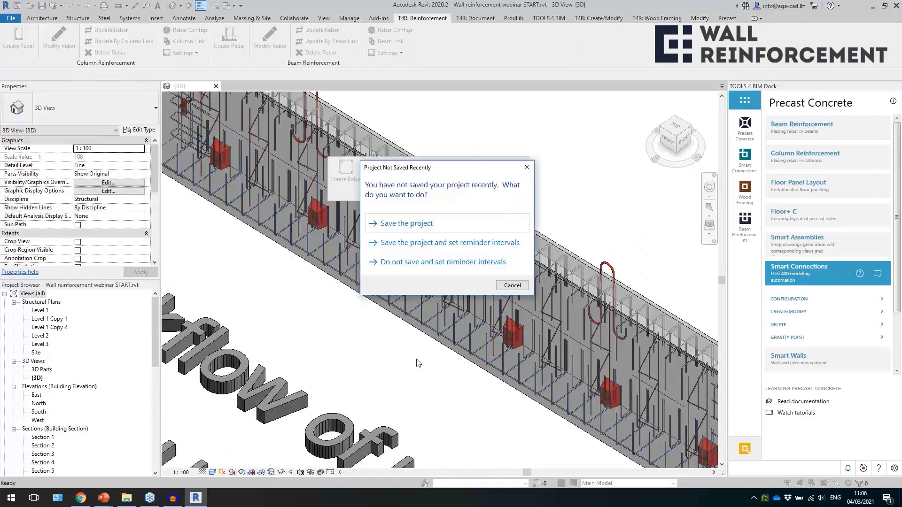
click(508, 286)
scroll(412, 336, down, 5)
shift+middle_drag(448, 358, 528, 354)
scroll(362, 317, down, 2)
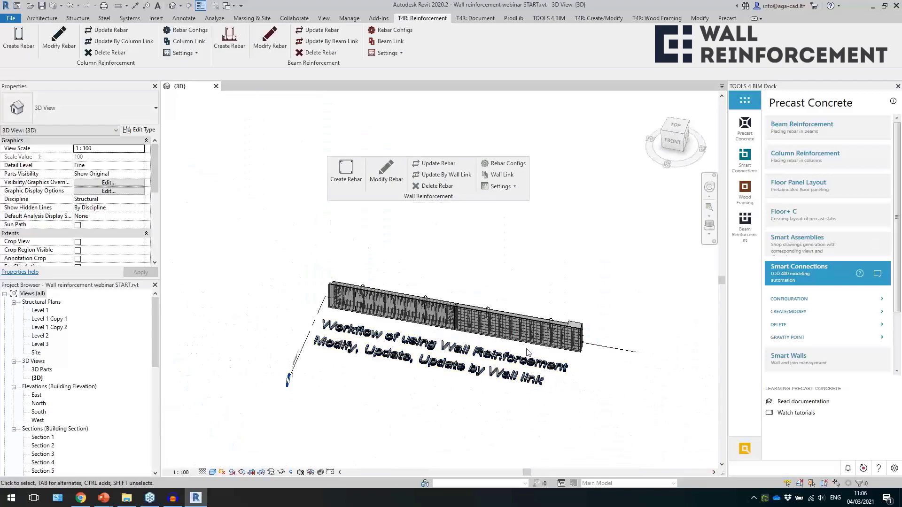
Move the floating Wall Reinforcement commands higher above the walls and turn off the 3D view's section box.
scroll(505, 349, up, 1)
drag(485, 199, 477, 175)
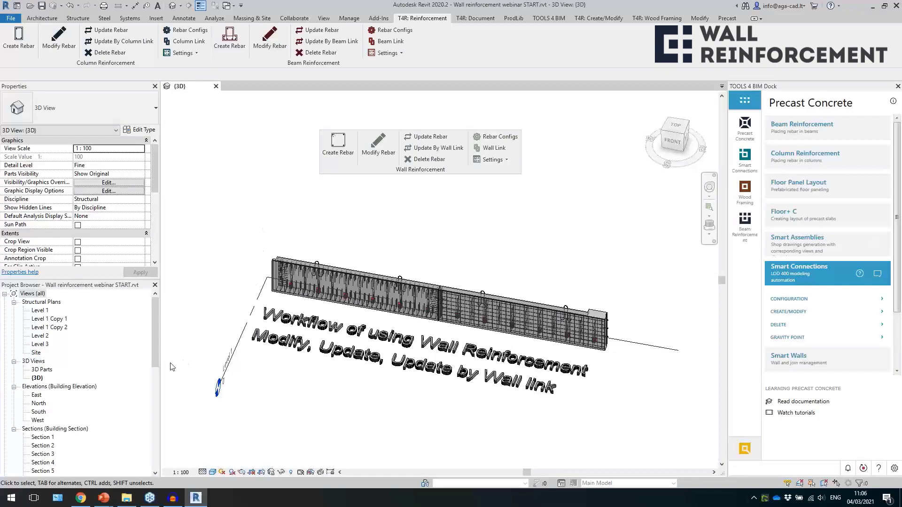
scroll(113, 211, down, 5)
click(78, 183)
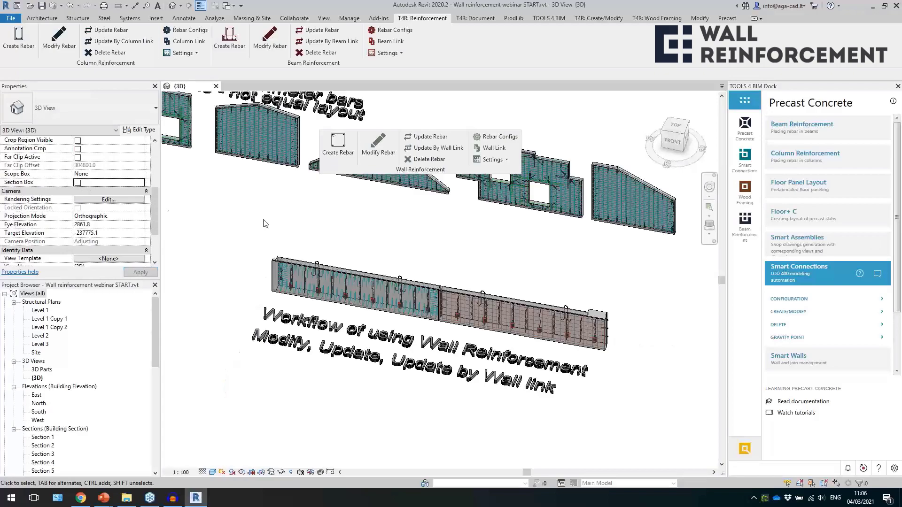
Draw a structural wall of type 200 main bars corner, about 3100 mm long, in front of the wall with window and door openings.
scroll(271, 223, down, 5)
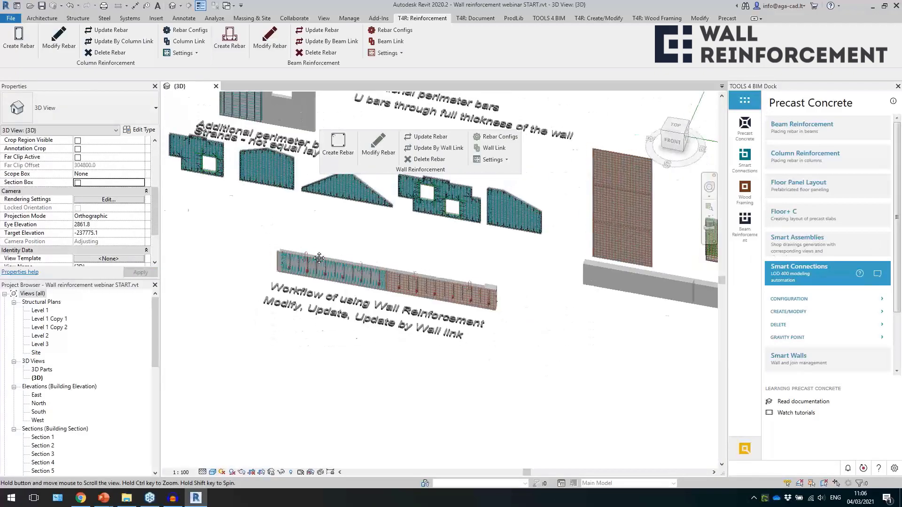
scroll(331, 256, down, 2)
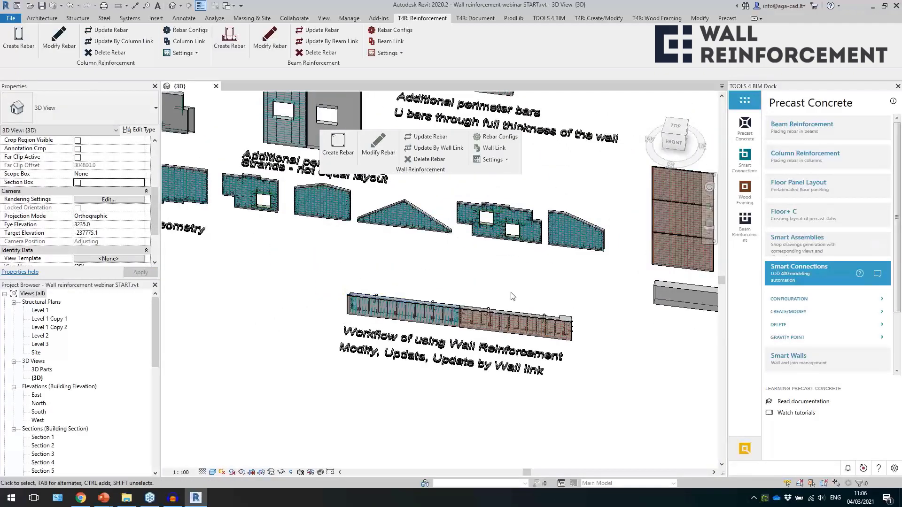
scroll(533, 302, down, 2)
middle_drag(334, 305, 446, 343)
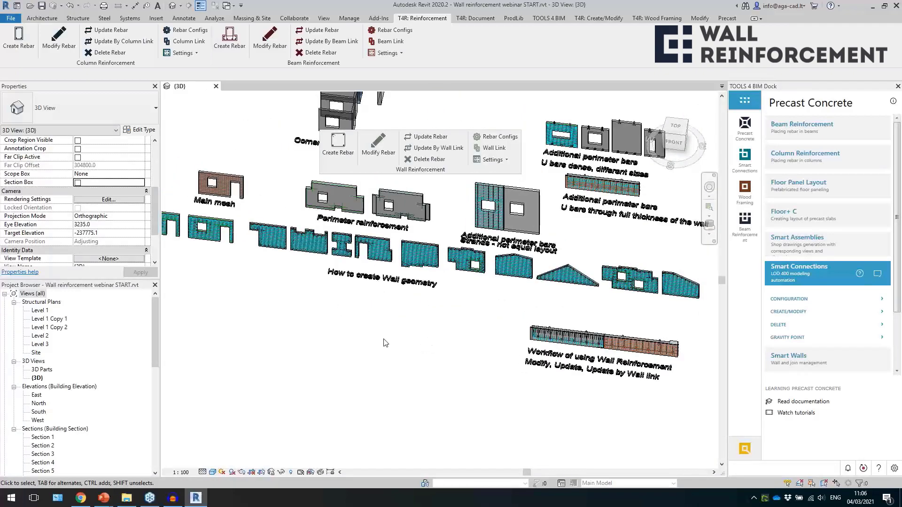
scroll(375, 310, up, 5)
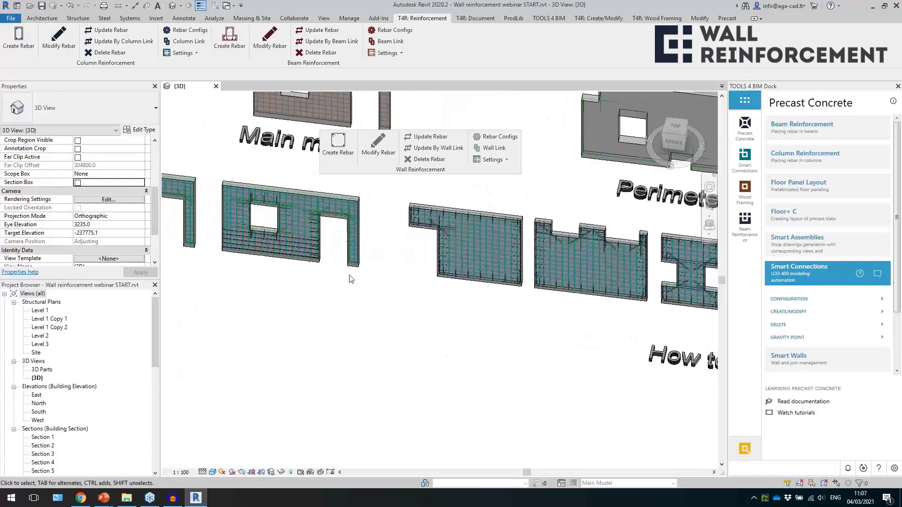
click(76, 19)
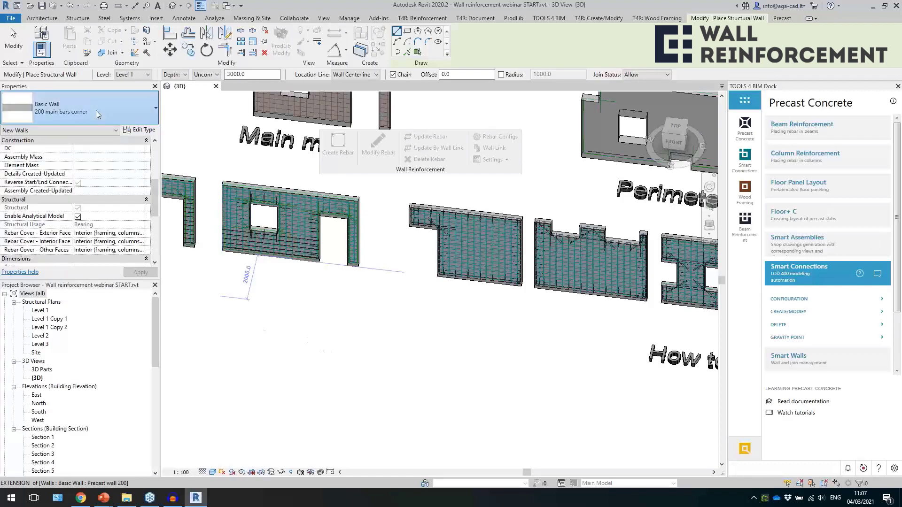
click(270, 355)
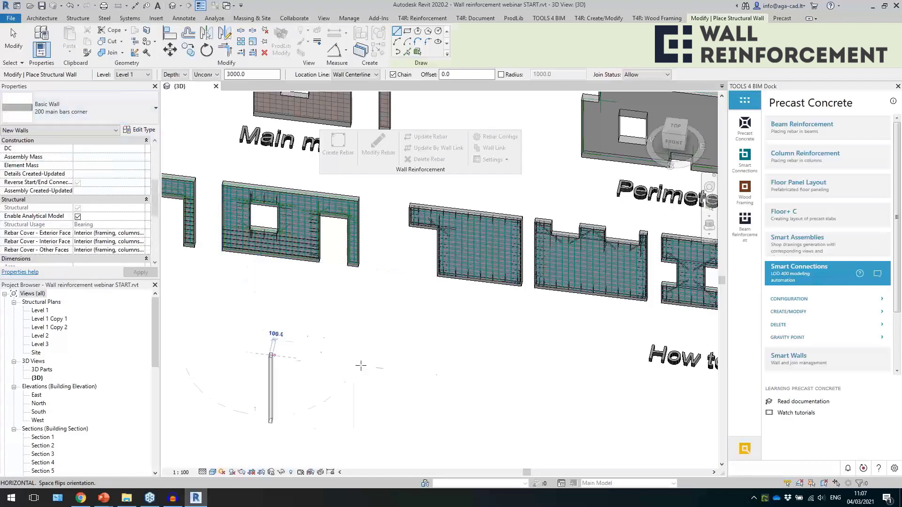
click(381, 386)
key(Escape)
key(Escape)
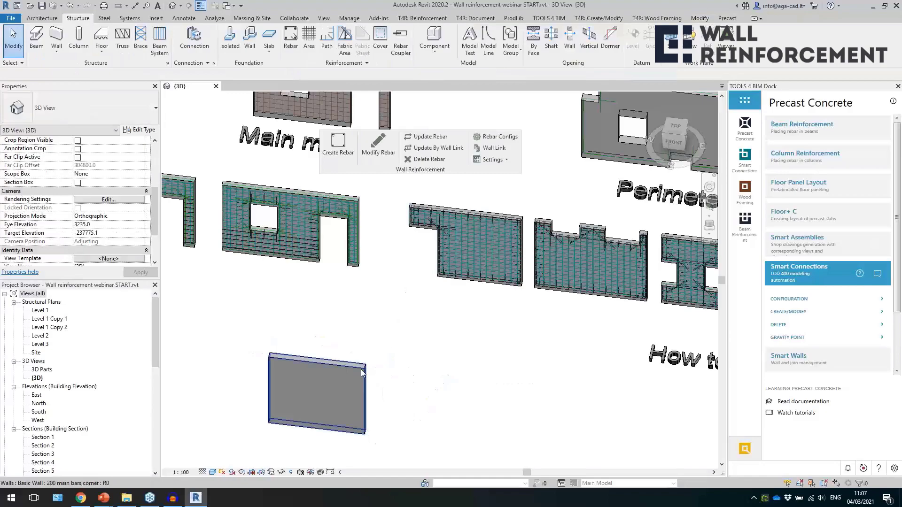
Delete the plain wall just drawn in front of the wall geometry examples.
middle_drag(476, 345, 448, 339)
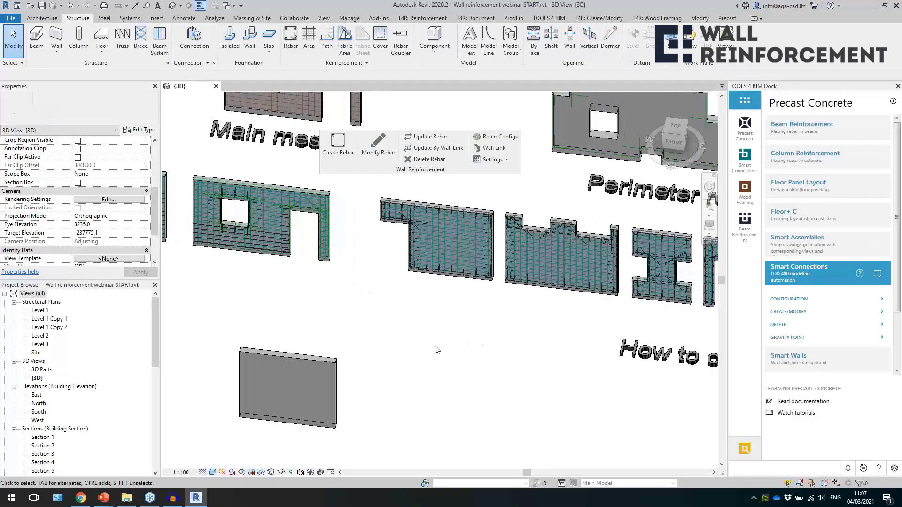
drag(342, 378, 313, 373)
key(Delete)
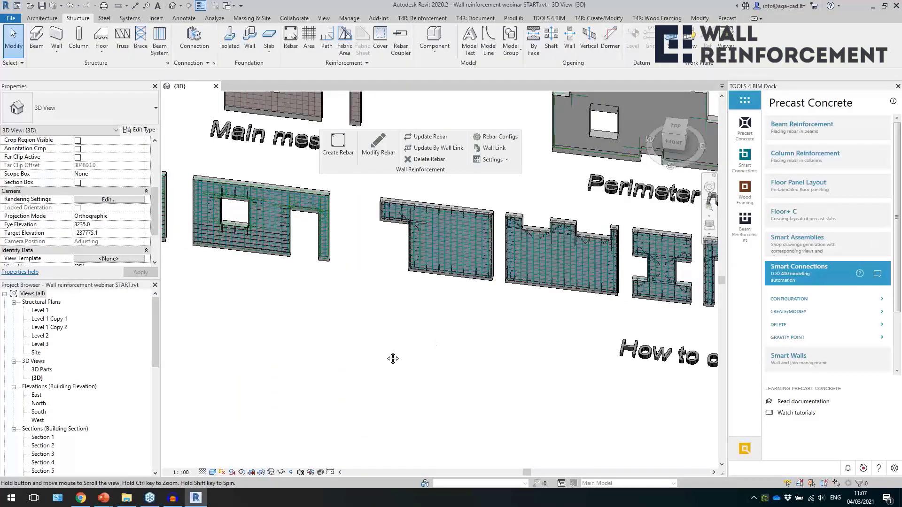
Select the door opening that cuts the corner of the L-shaped example wall and examine its family type.
middle_drag(392, 358, 328, 376)
scroll(345, 267, up, 2)
click(339, 272)
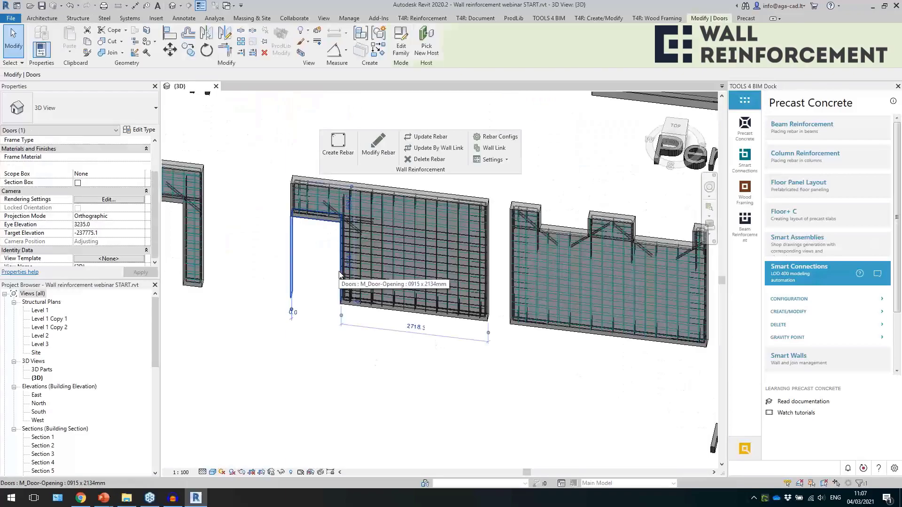
click(32, 134)
click(32, 134)
click(253, 334)
scroll(254, 334, down, 2)
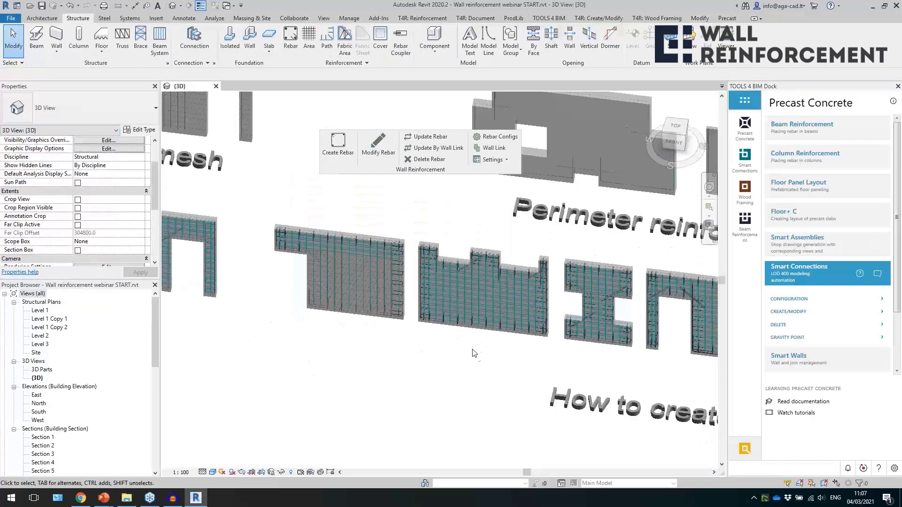
Examine the rectangular face openings that form the upper notches and the side notch of the neighbouring example walls.
click(455, 257)
middle_drag(485, 272, 399, 257)
scroll(399, 258, up, 2)
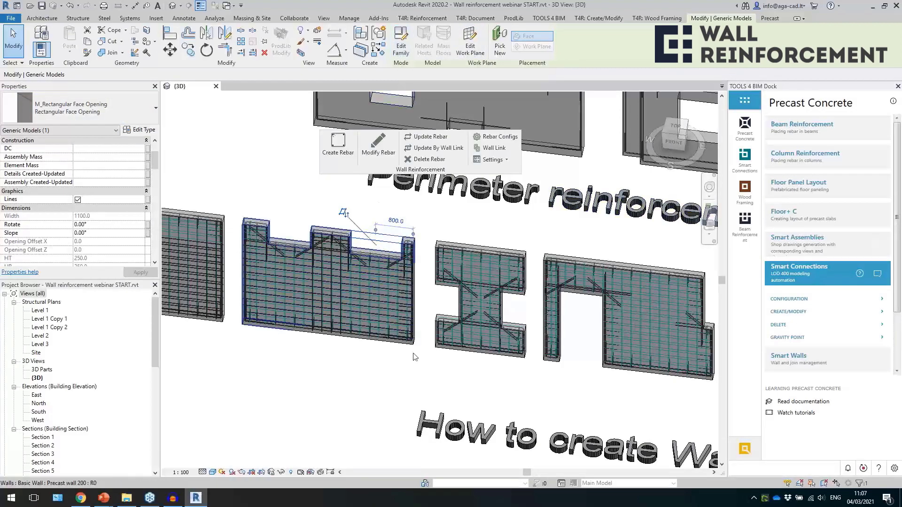
middle_drag(565, 384, 322, 342)
click(471, 263)
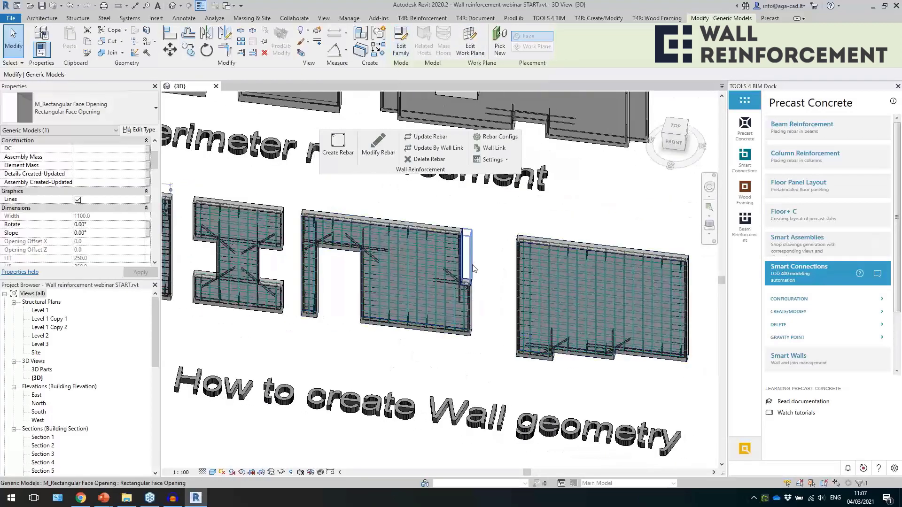
Examine the profile sketch of the Precast wall 200 with the stepped bottom edge and leave it without changes.
click(536, 356)
middle_drag(577, 378, 341, 343)
click(400, 49)
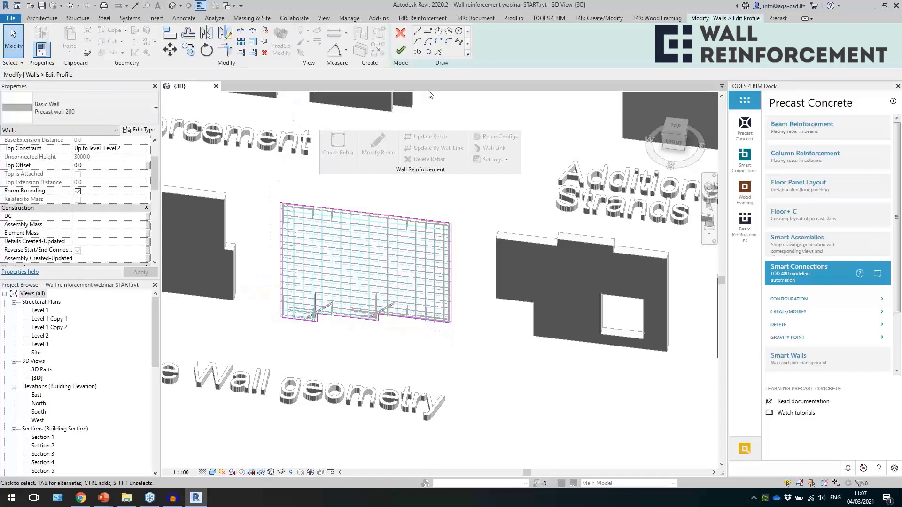
click(401, 34)
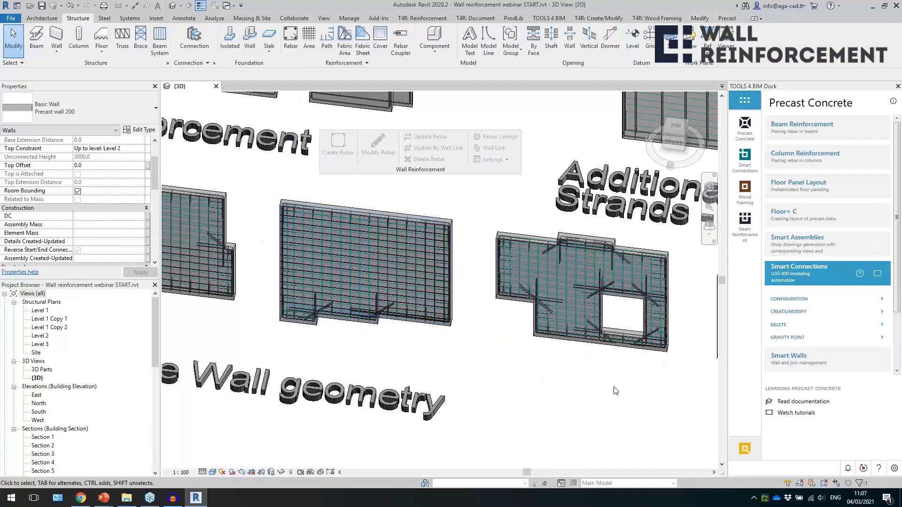
Select the window opening in the stepped wall before the gable wall and examine its family type.
middle_drag(615, 389, 357, 361)
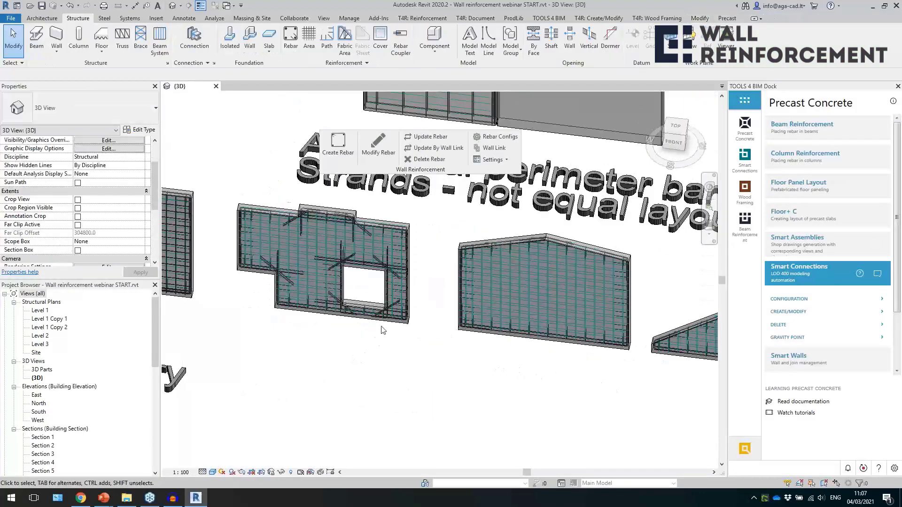
click(387, 299)
click(38, 130)
click(37, 131)
click(315, 382)
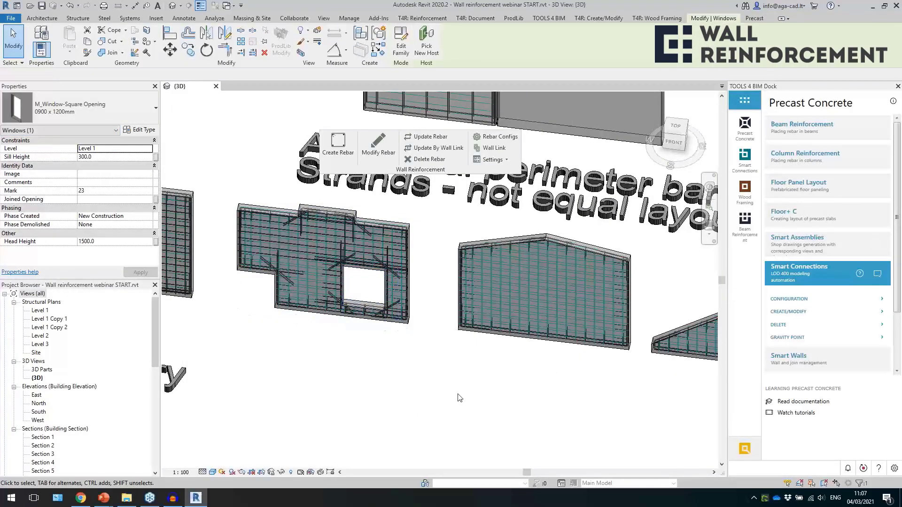
Examine the gable-shaped walls and the outline of the stepped wall with two window openings.
middle_drag(497, 378, 450, 382)
middle_drag(632, 392, 133, 379)
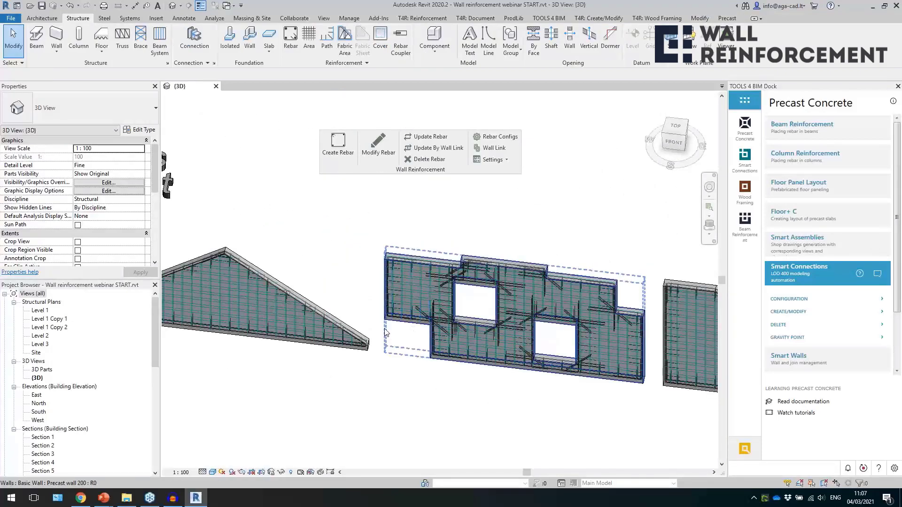
click(384, 329)
middle_drag(489, 393, 387, 376)
click(404, 409)
scroll(333, 271, down, 1)
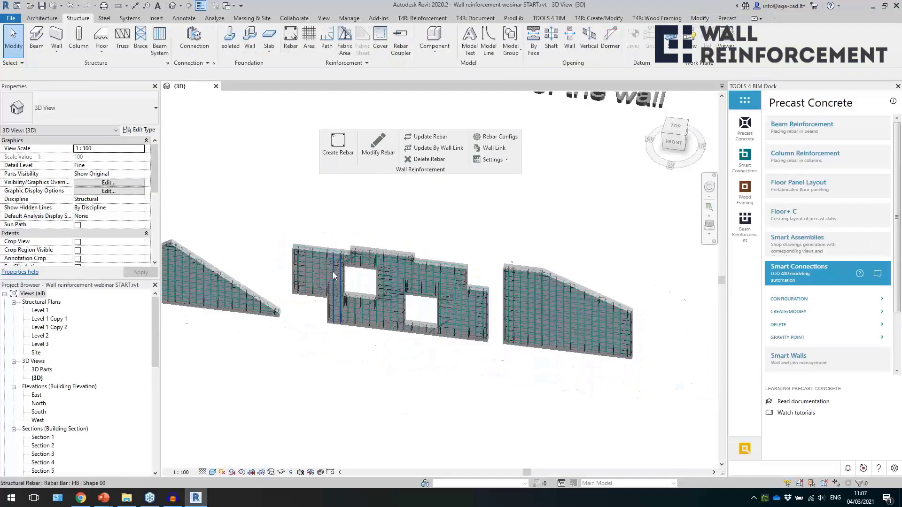
Inspect the shiplap joint cut on the tall meshed wall, selecting it and viewing the wall's end up close.
scroll(332, 272, down, 1)
middle_drag(462, 405, 359, 346)
scroll(702, 278, up, 4)
scroll(628, 243, up, 4)
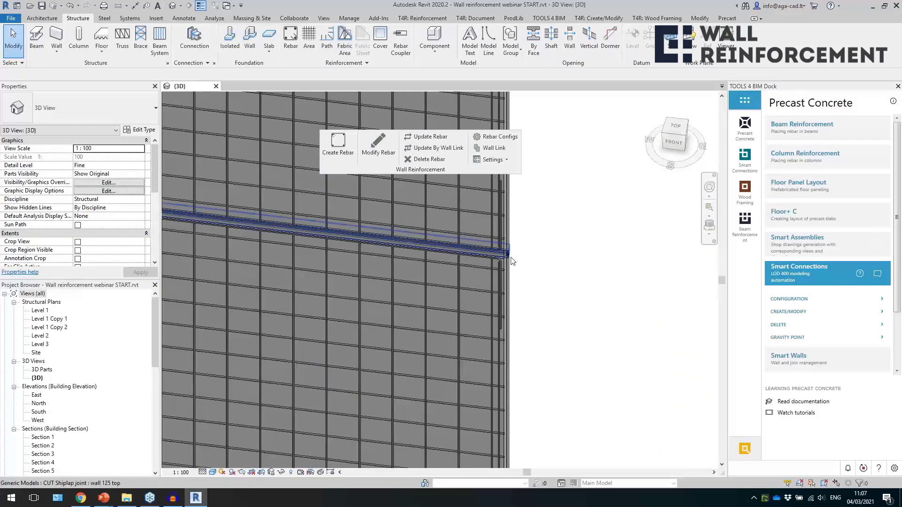
click(511, 257)
shift+middle_drag(562, 299, 484, 291)
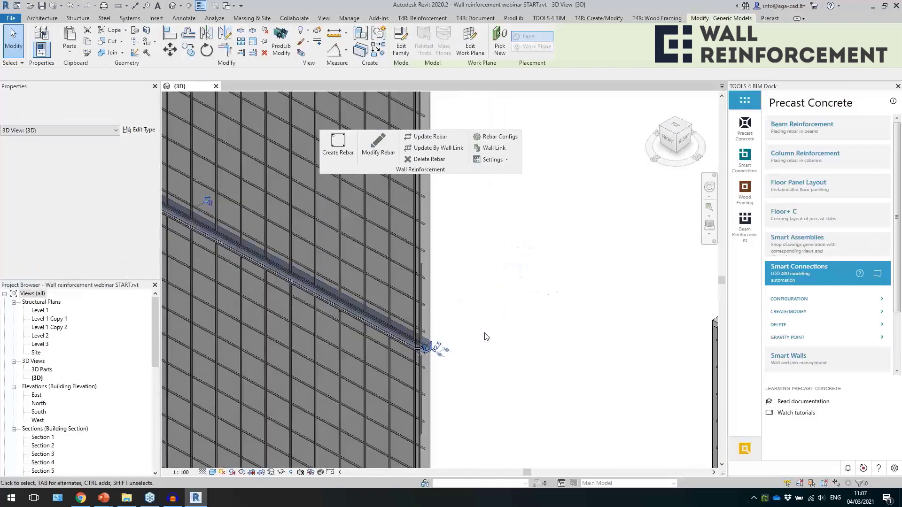
click(484, 335)
scroll(450, 351, up, 3)
scroll(448, 358, down, 6)
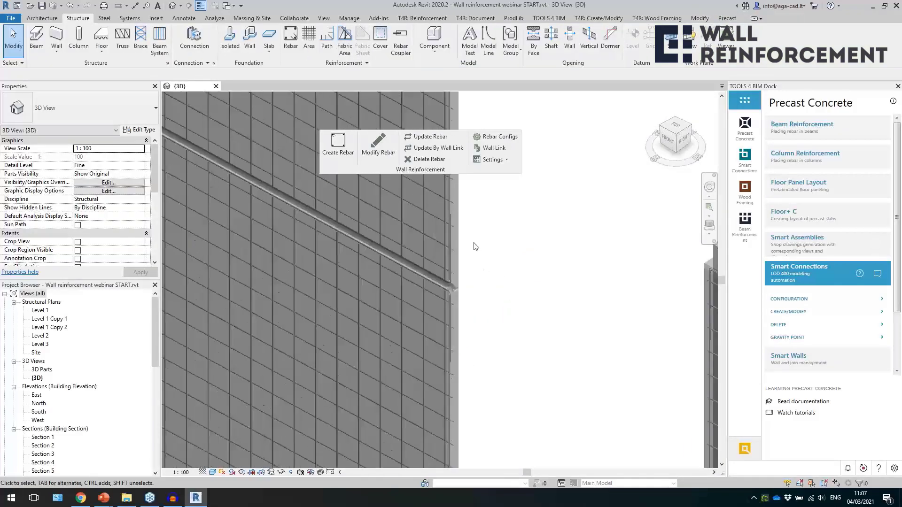
Select the two new sandwich walls in front of the tall meshed wall and auto-insert the Smart Connections elements into them.
shift+middle_drag(474, 244, 396, 345)
scroll(489, 347, down, 2)
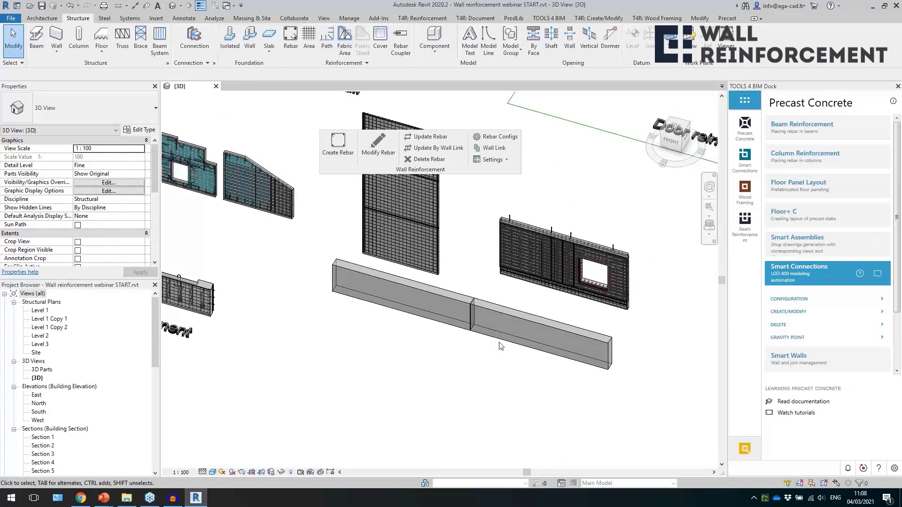
scroll(489, 345, up, 1)
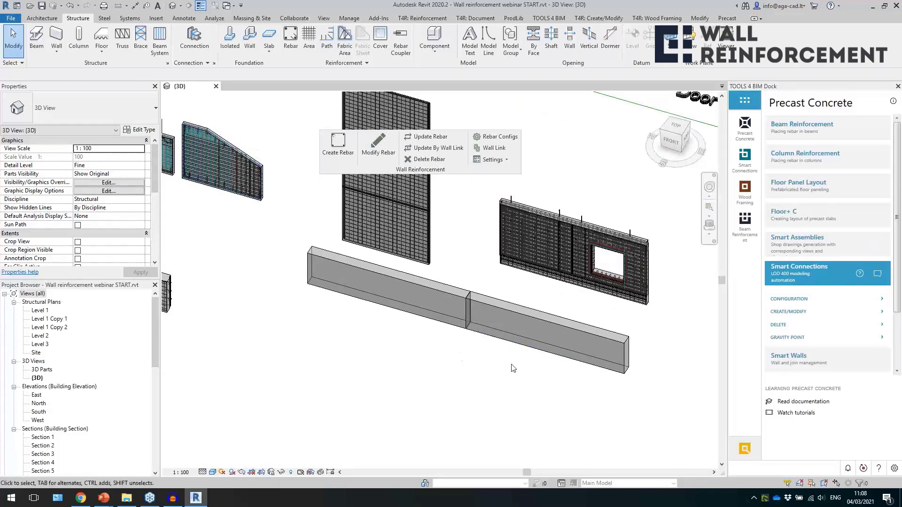
drag(462, 340, 442, 325)
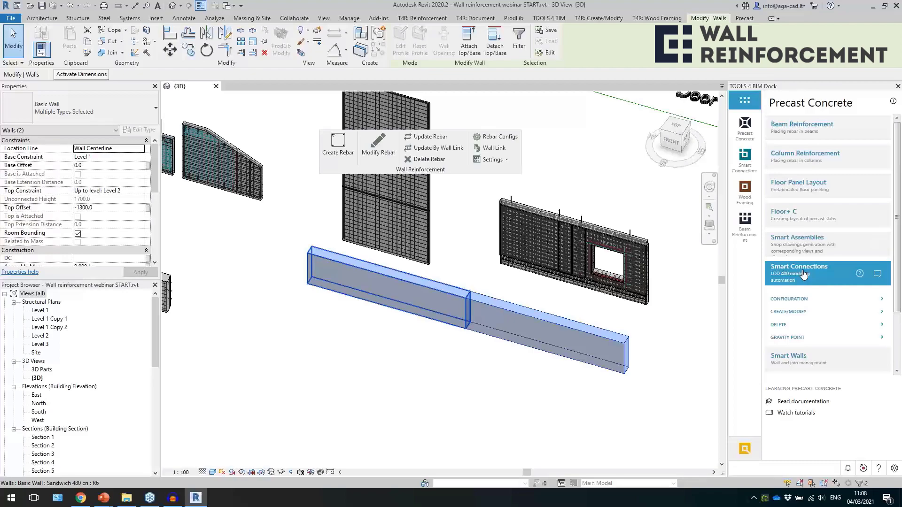
click(804, 312)
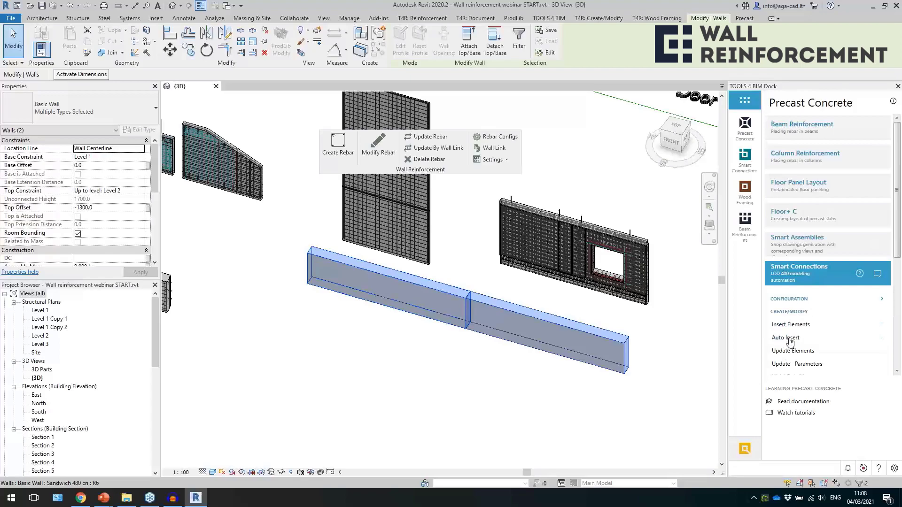
scroll(791, 341, down, 3)
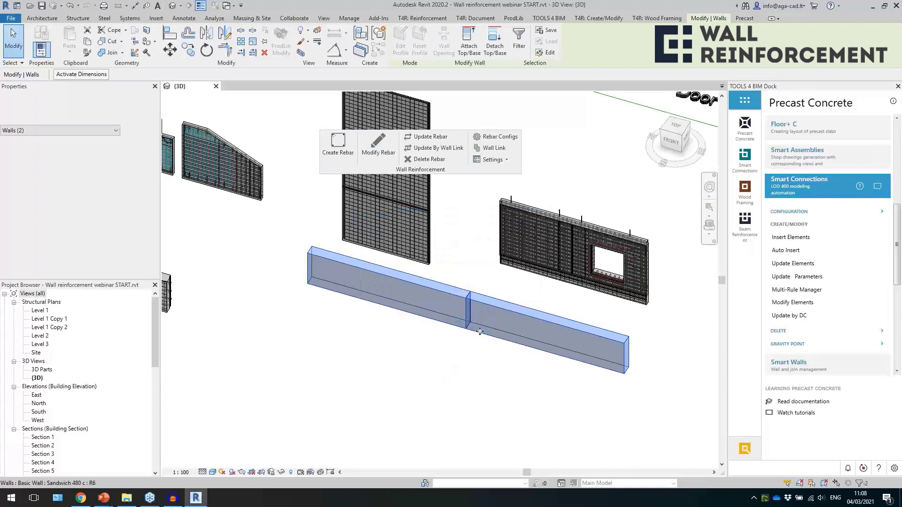
click(500, 404)
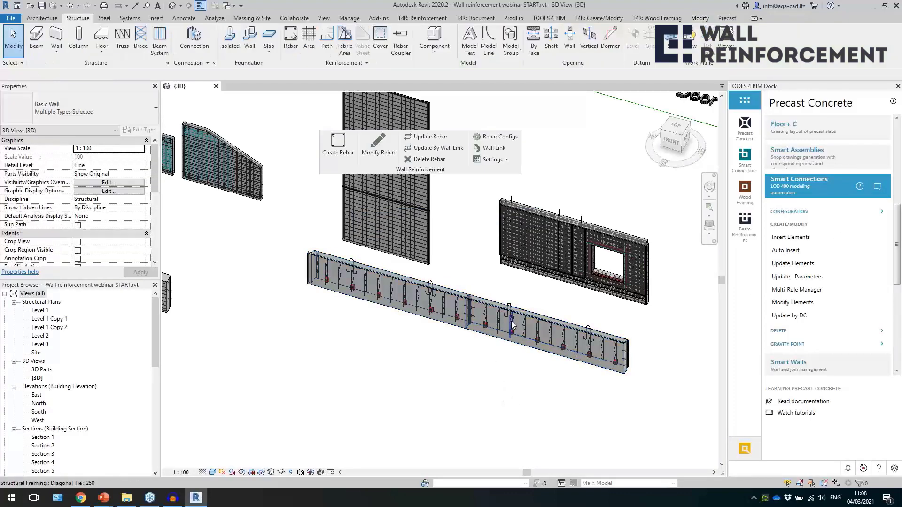
Inspect the inserted diagonal ties, the PVL 80 loop connections and the sandwich end cut at the joint between the two walls.
scroll(502, 304, up, 3)
click(483, 329)
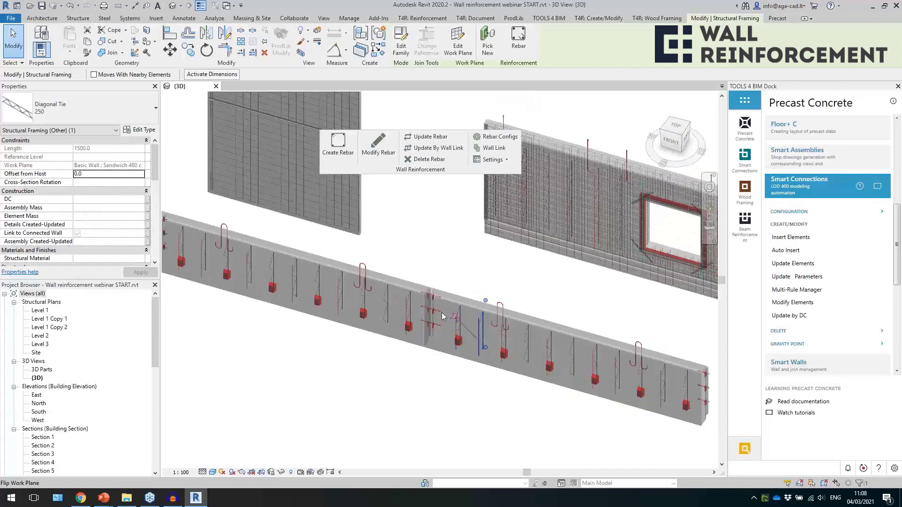
scroll(442, 313, up, 4)
click(425, 307)
shift+middle_drag(459, 312, 454, 446)
click(410, 285)
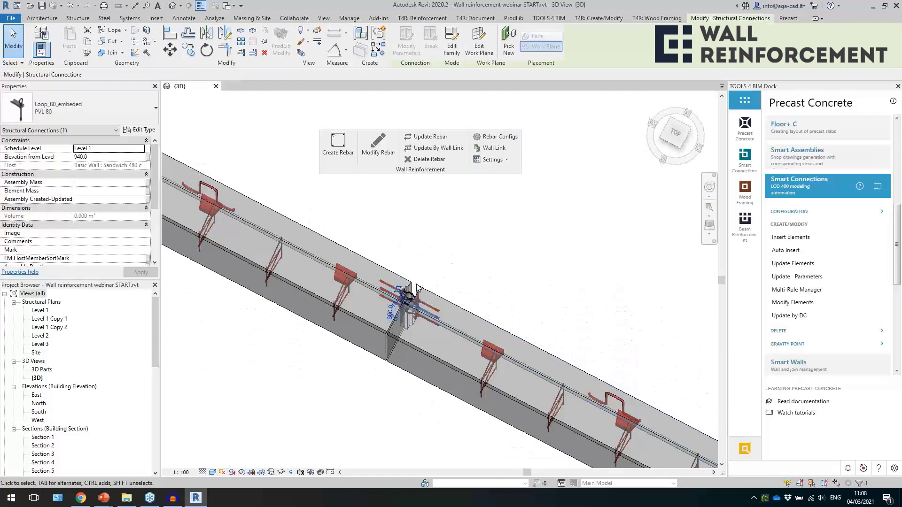
shift+middle_drag(413, 293, 441, 292)
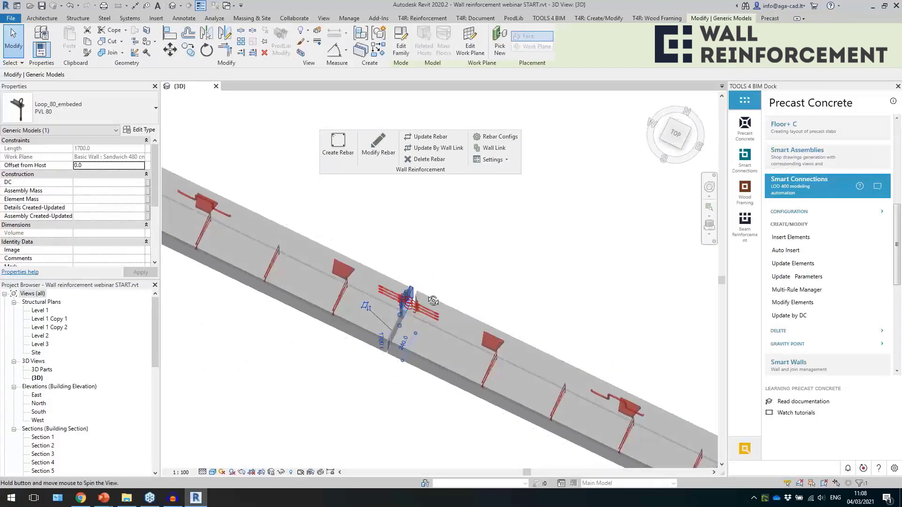
scroll(410, 298, up, 5)
key(Escape)
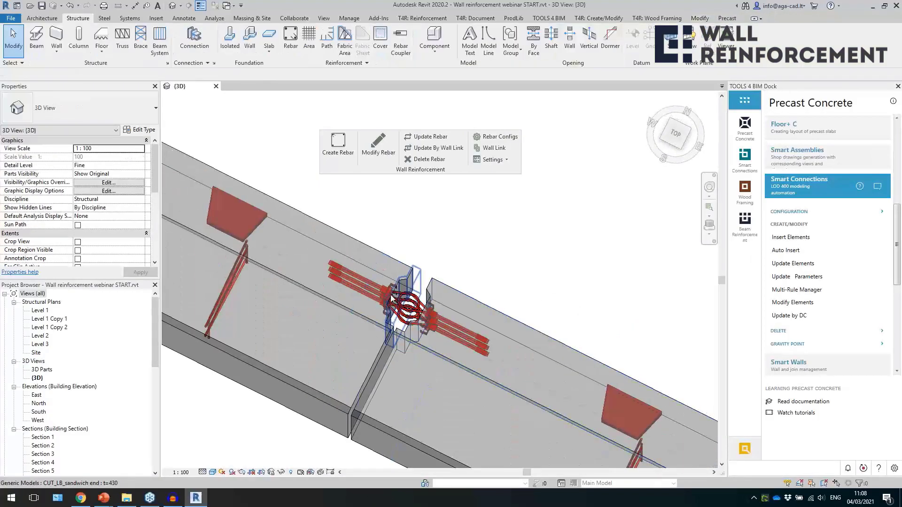
click(372, 290)
Examine the full row of inserted elements along both walls and the sandwich end cut at the free wall end.
scroll(377, 256, down, 4)
scroll(381, 240, down, 4)
shift+middle_drag(655, 385, 481, 204)
click(576, 421)
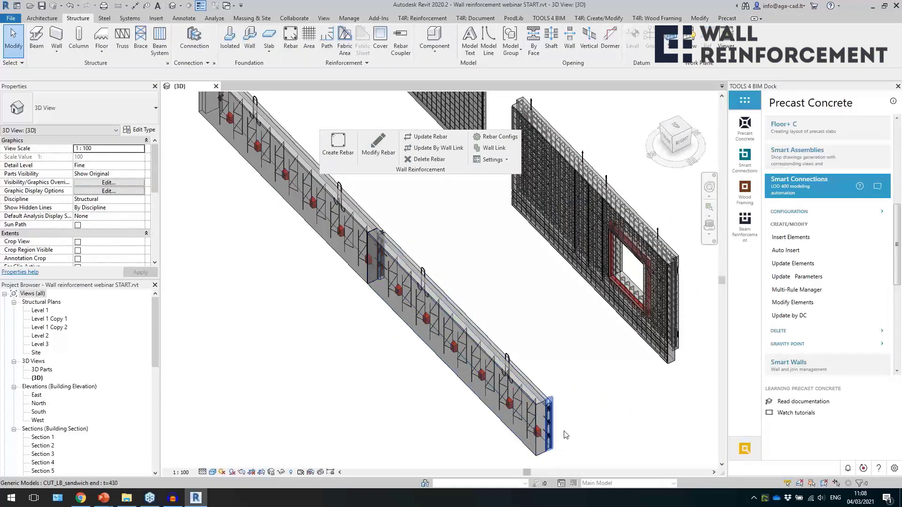
Survey the labelled groups of sample walls across the model and view the Main mesh wall up close.
scroll(569, 423, down, 5)
shift+middle_drag(497, 408, 342, 389)
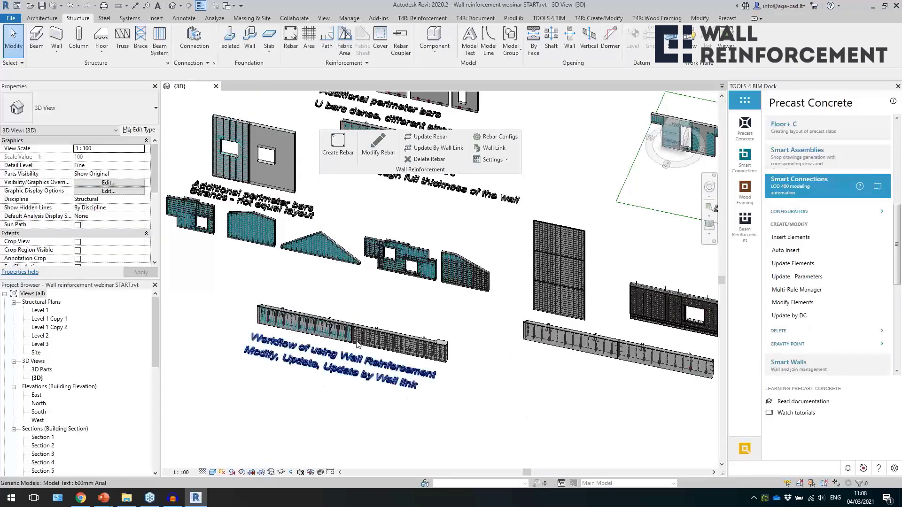
middle_drag(532, 384, 536, 382)
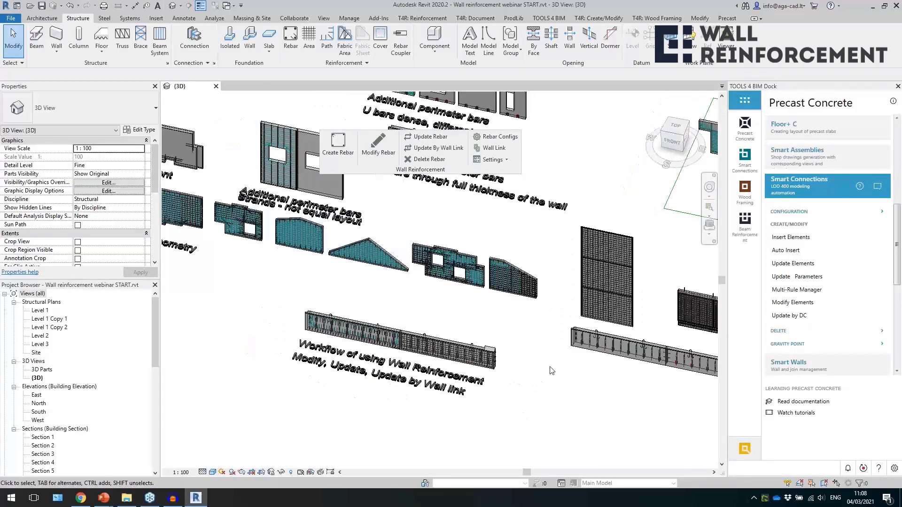
scroll(549, 367, down, 1)
shift+middle_drag(526, 337, 528, 345)
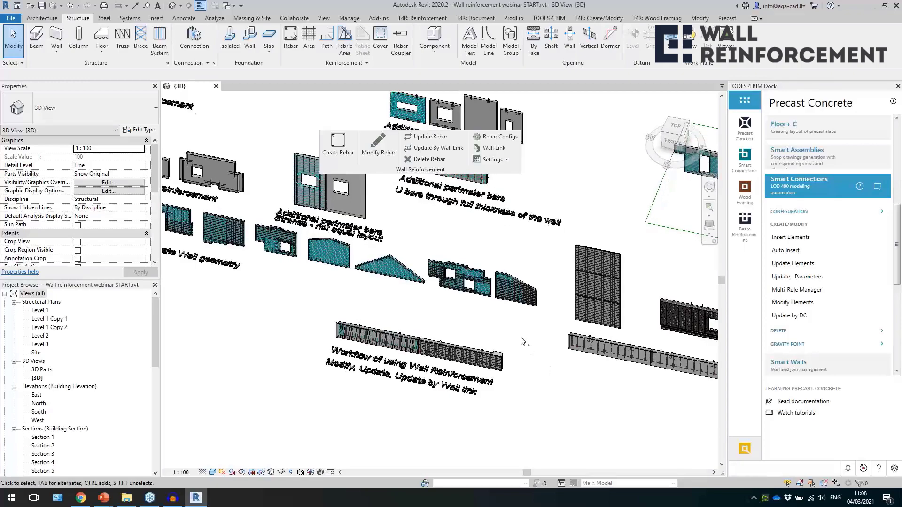
middle_drag(453, 325, 455, 391)
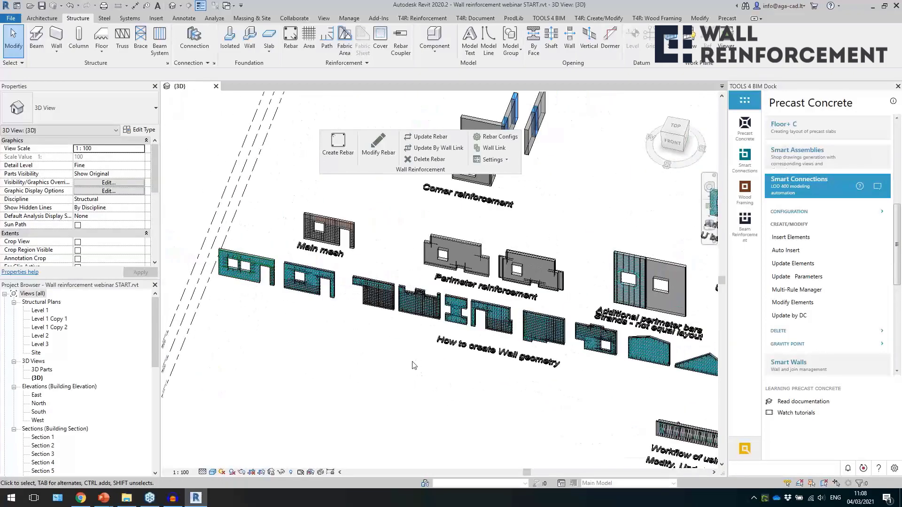
scroll(328, 215, up, 2)
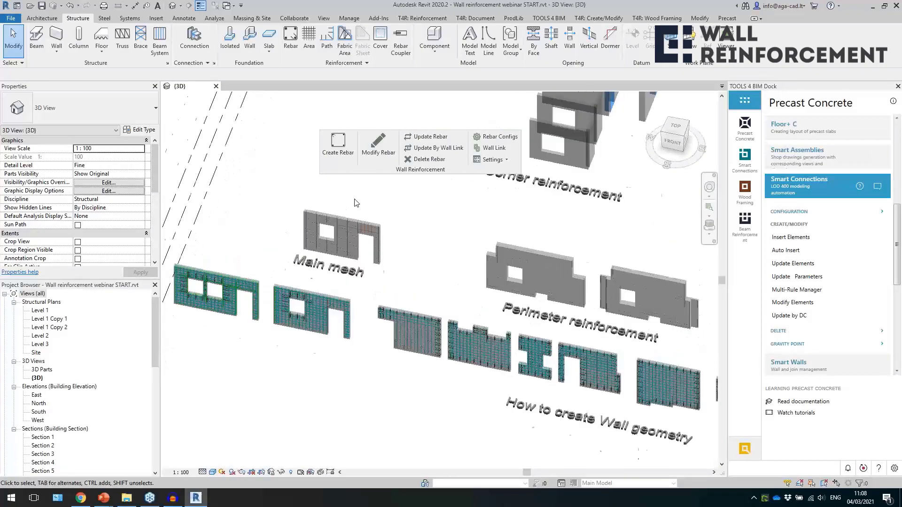
scroll(348, 205, up, 4)
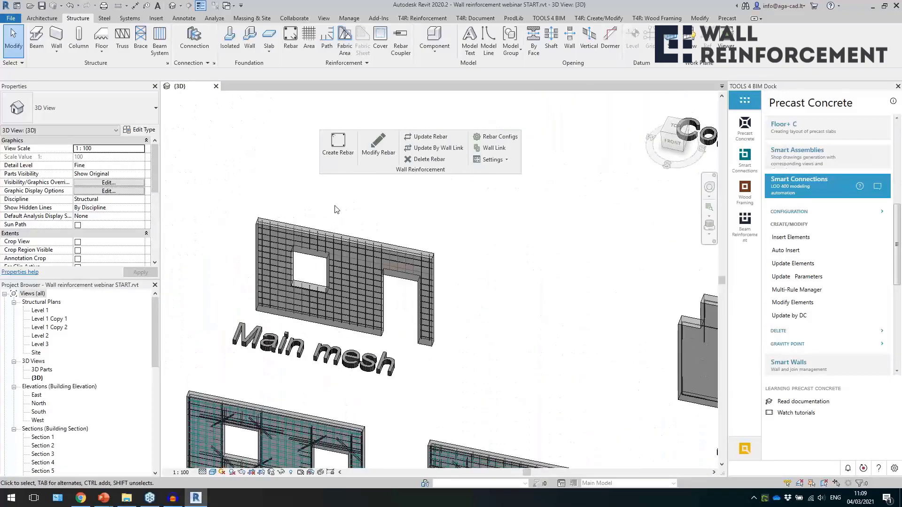
Review the common, external, opening, perimeter, L connection and additional reinforcement settings of the UAE 350 configuration and close it without saving.
click(497, 136)
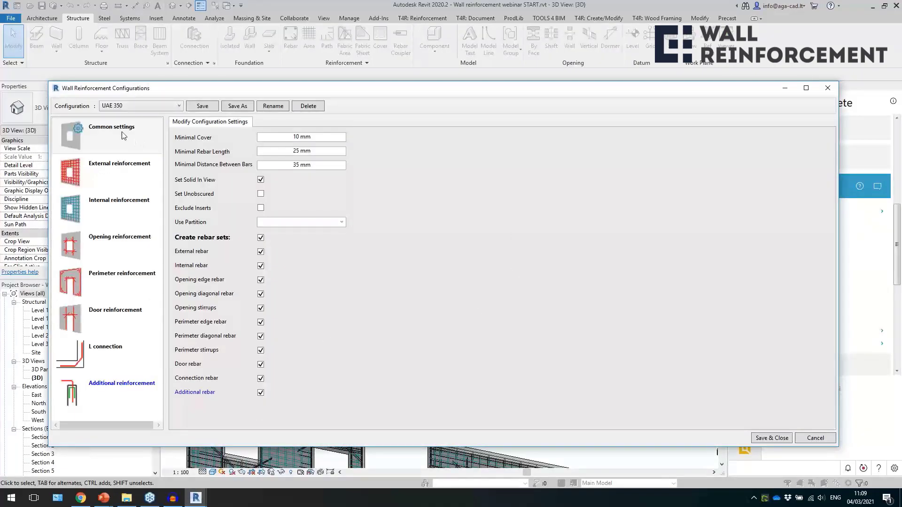
click(126, 184)
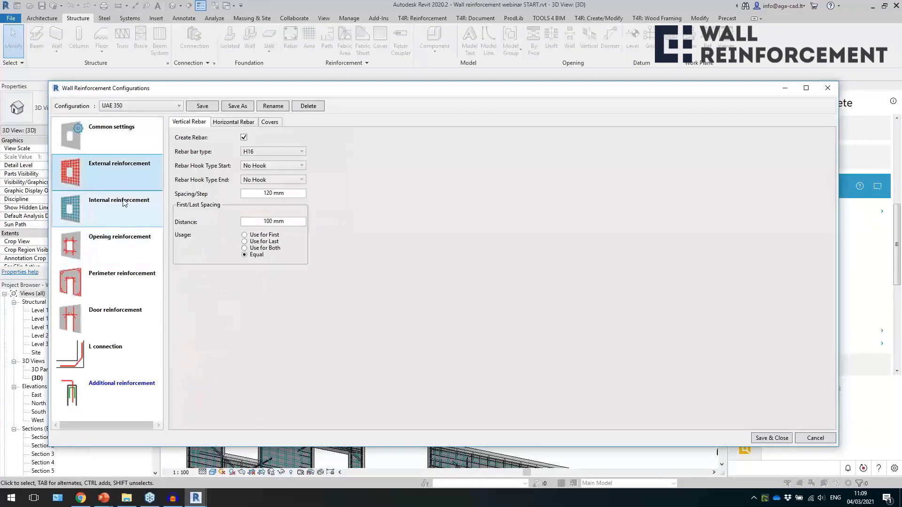
click(116, 252)
click(119, 288)
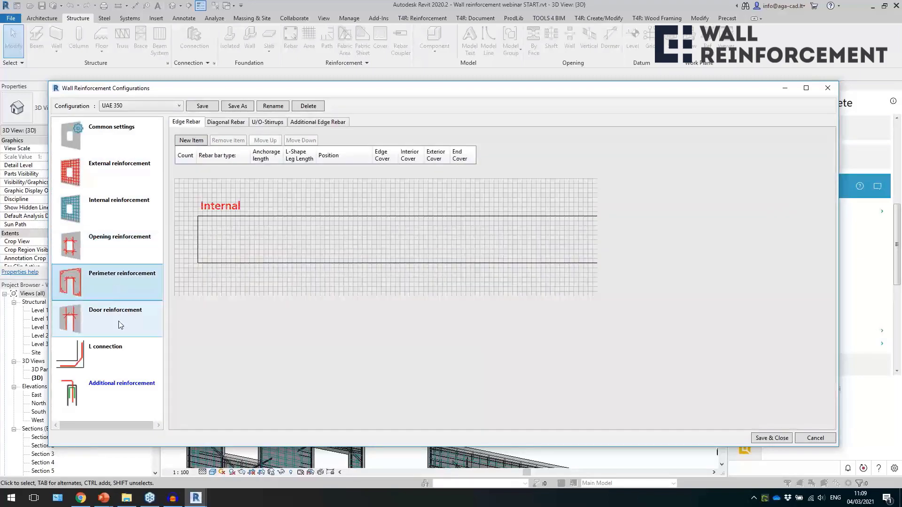
click(119, 365)
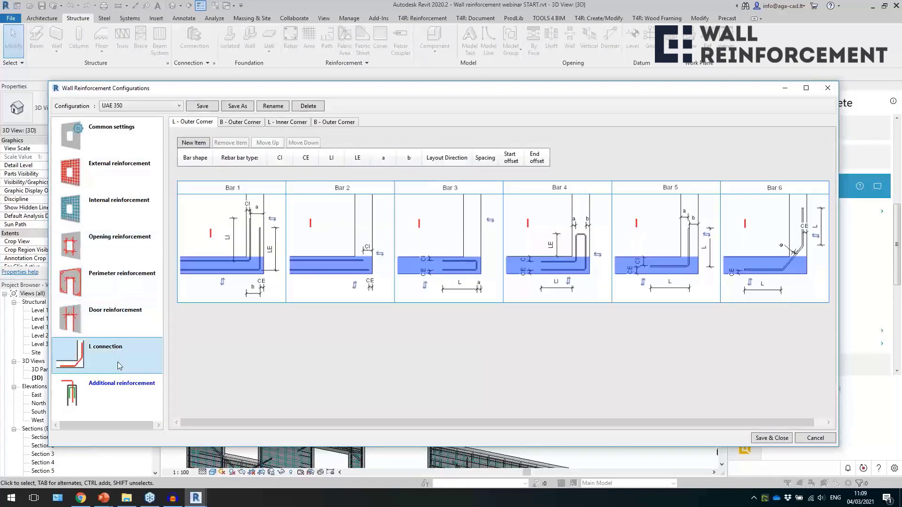
click(119, 390)
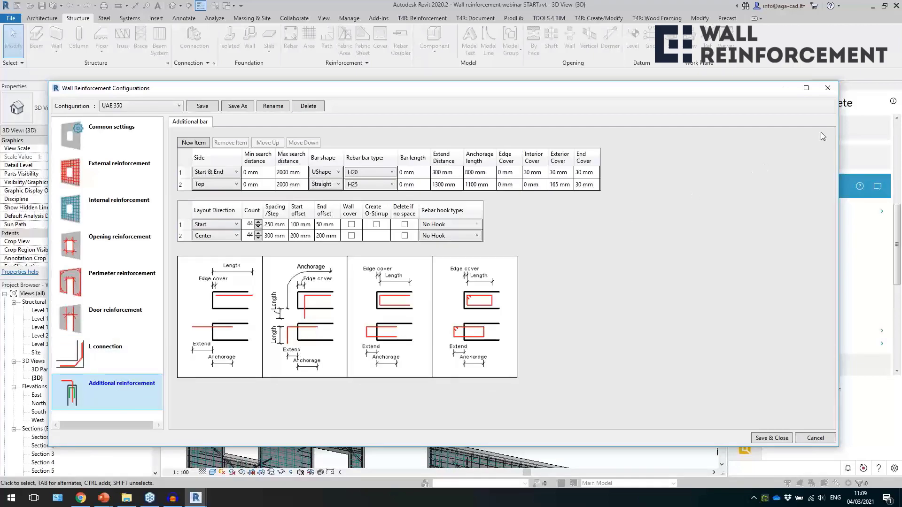
click(827, 92)
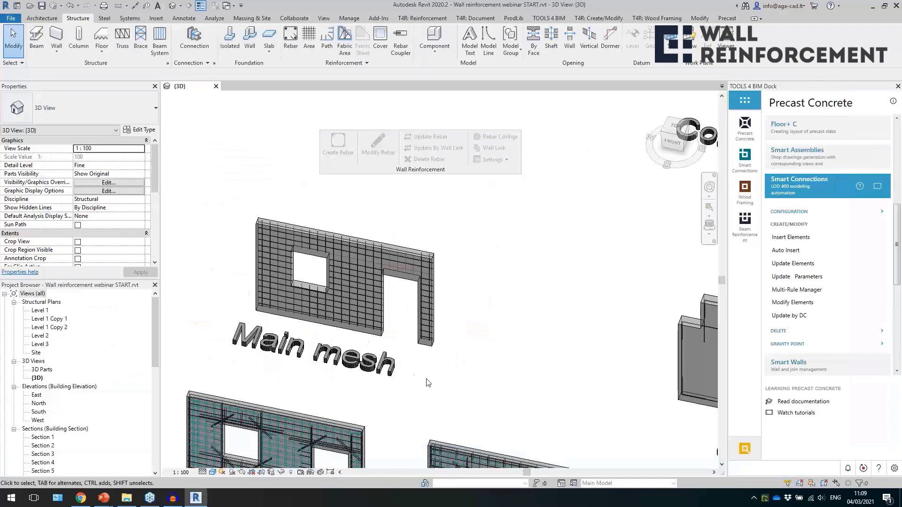
Select a vertical rebar set in the Main mesh wall and open its reinforcement configuration for modification at the external reinforcement settings.
click(337, 290)
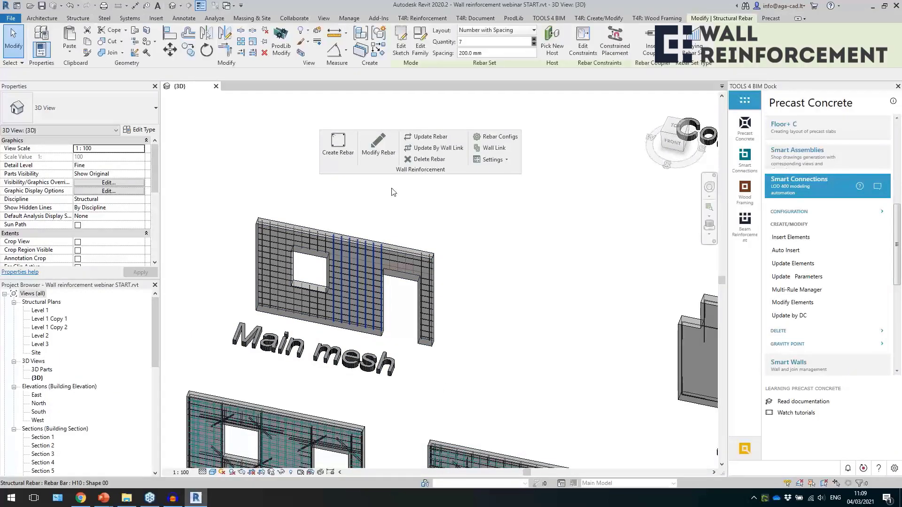
click(378, 144)
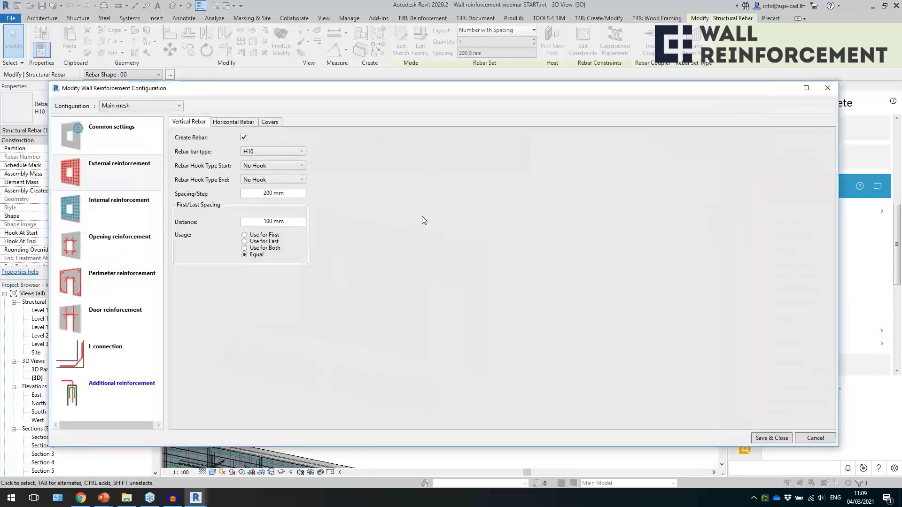
click(76, 173)
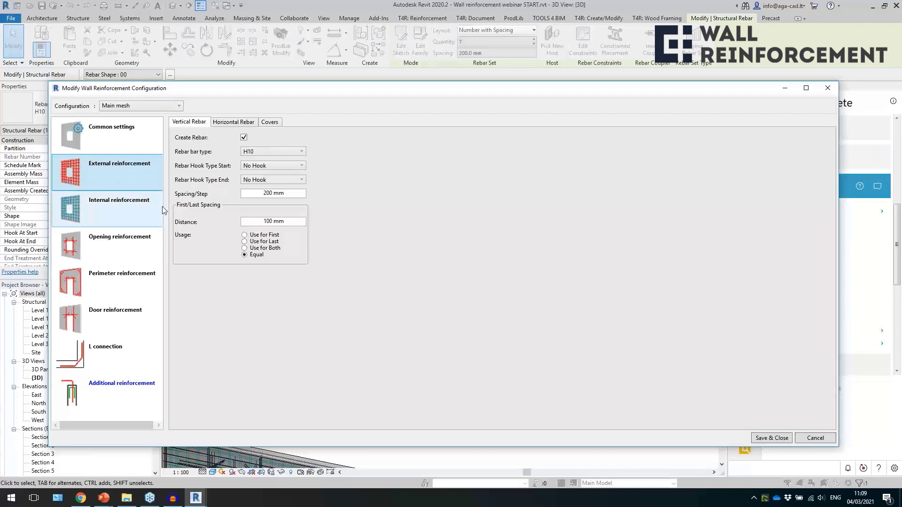
Review the external vertical rebar's bar type, hook types, spacing and first/last spacing distance without changing them.
click(258, 153)
click(258, 153)
click(266, 168)
click(322, 194)
drag(288, 197, 245, 203)
drag(289, 221, 248, 226)
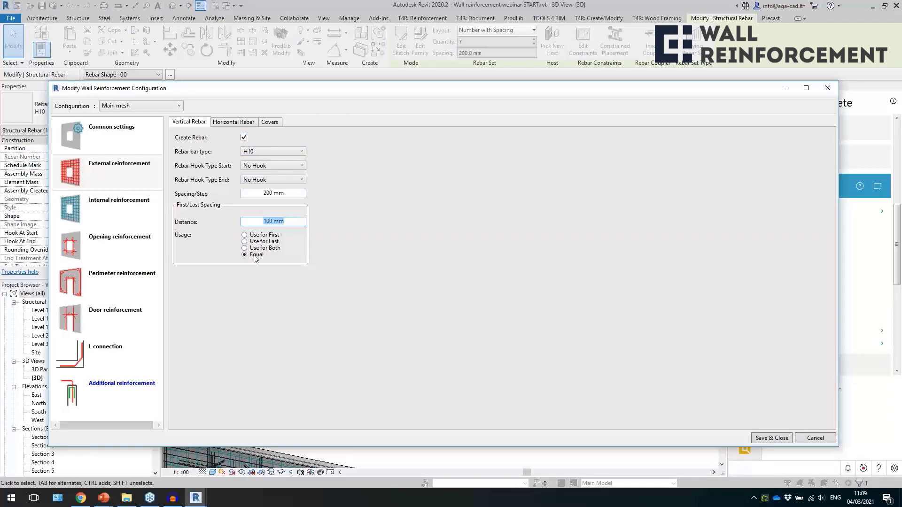
Review the external horizontal rebar settings and the cover and offset values of the Main mesh configuration.
click(235, 124)
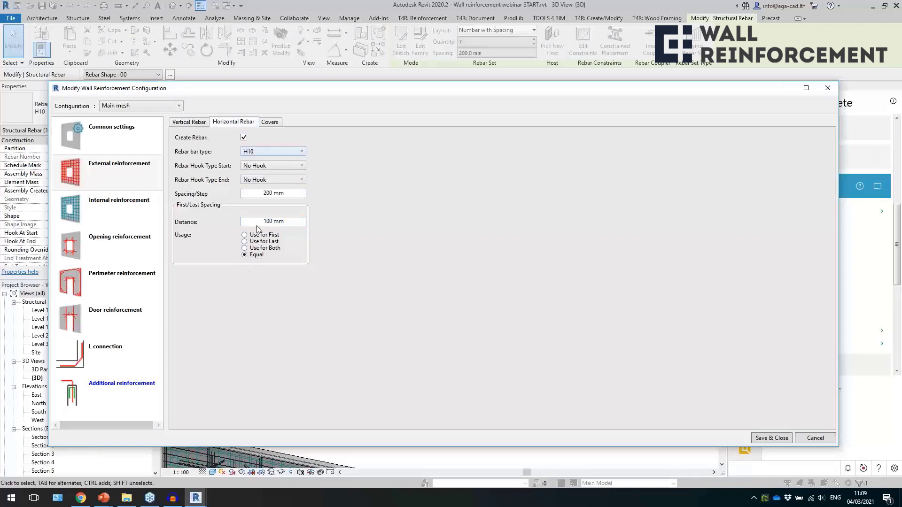
click(273, 123)
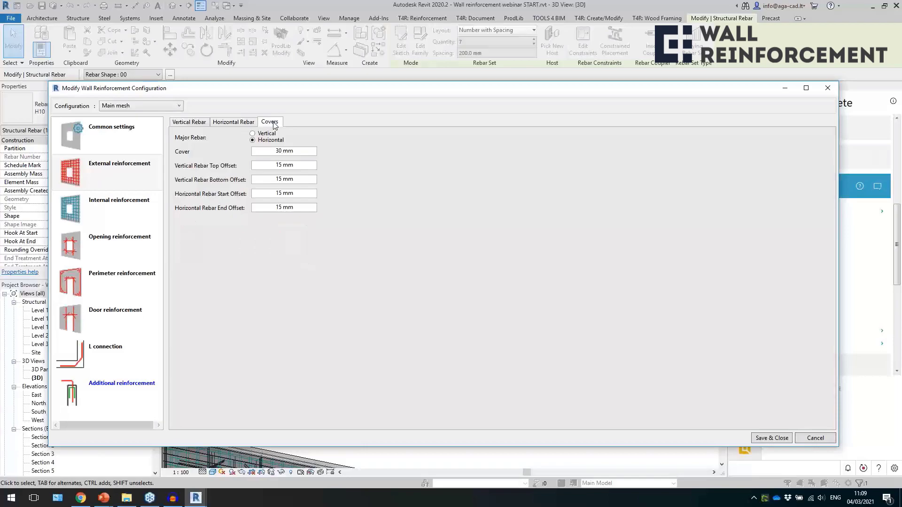
click(257, 152)
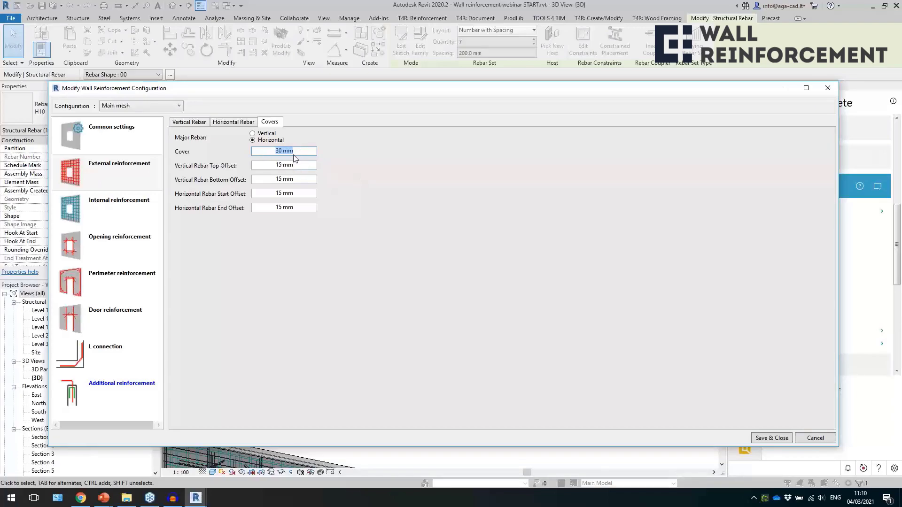
click(69, 175)
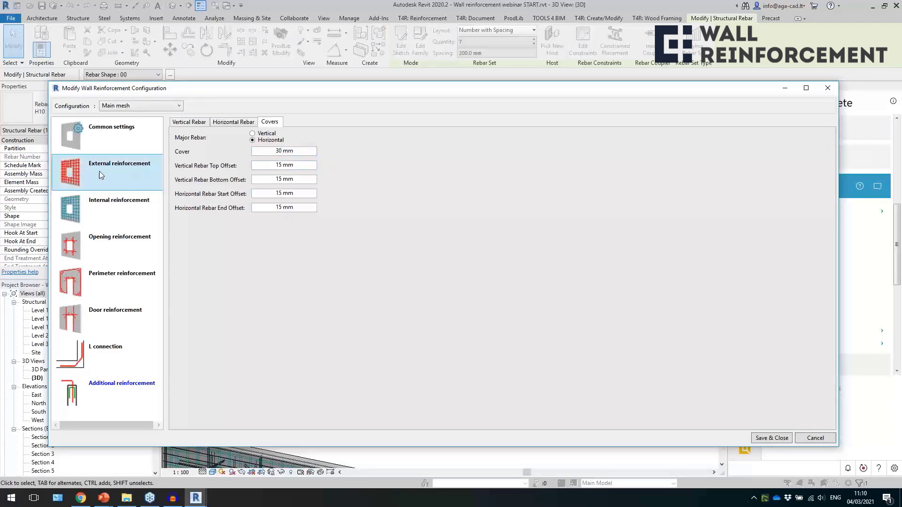
Give the external mesh a negative vertical rebar top offset so the vertical bars extend above the wall, and save the configuration.
click(307, 166)
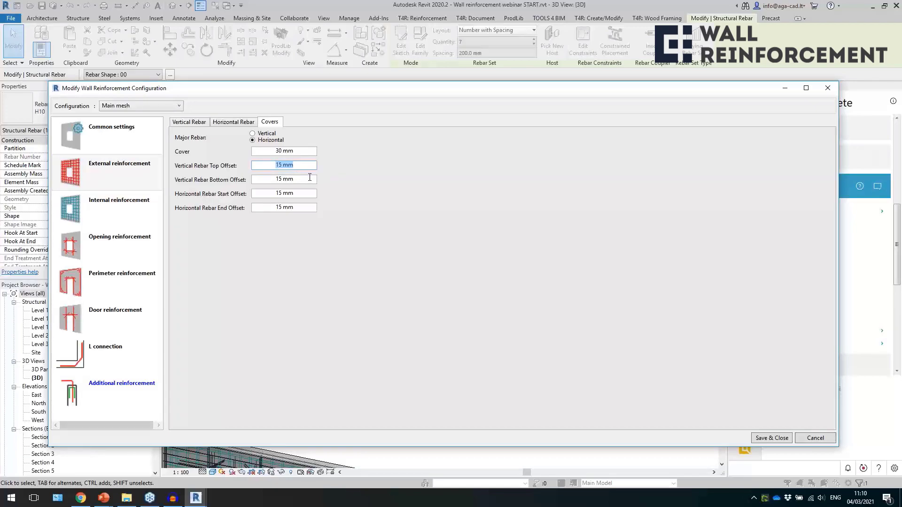
text(-)
text(36)
click(790, 439)
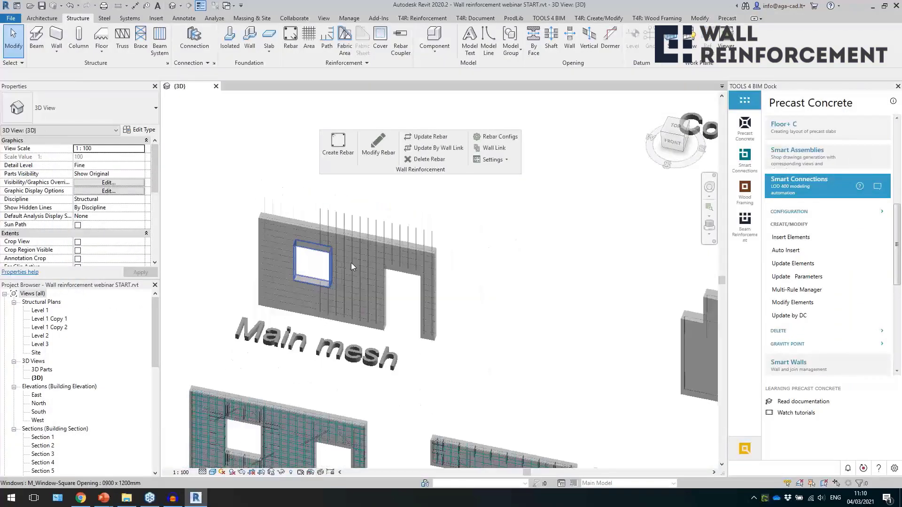
Examine the straight edge bars of the first Perimeter reinforcement wall, at its upper step and along its bottom edge.
middle_drag(653, 371, 275, 270)
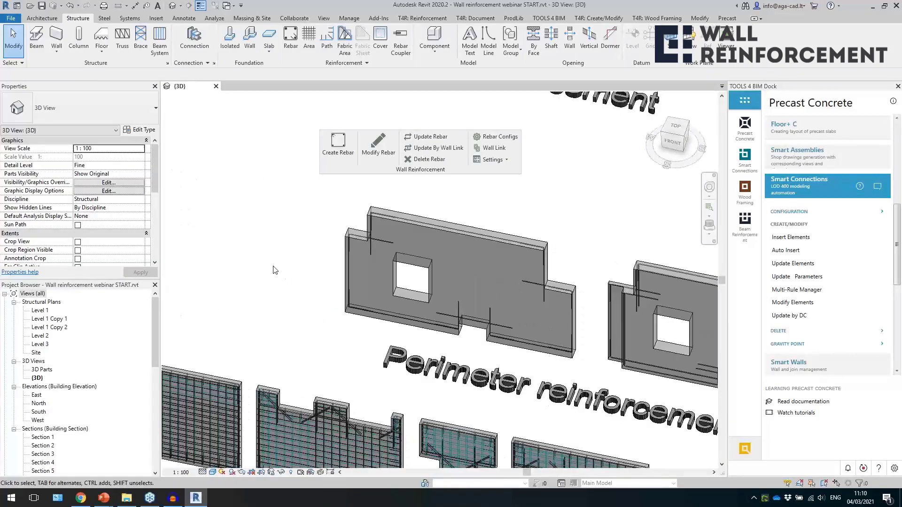
middle_drag(367, 339, 215, 297)
scroll(222, 289, down, 1)
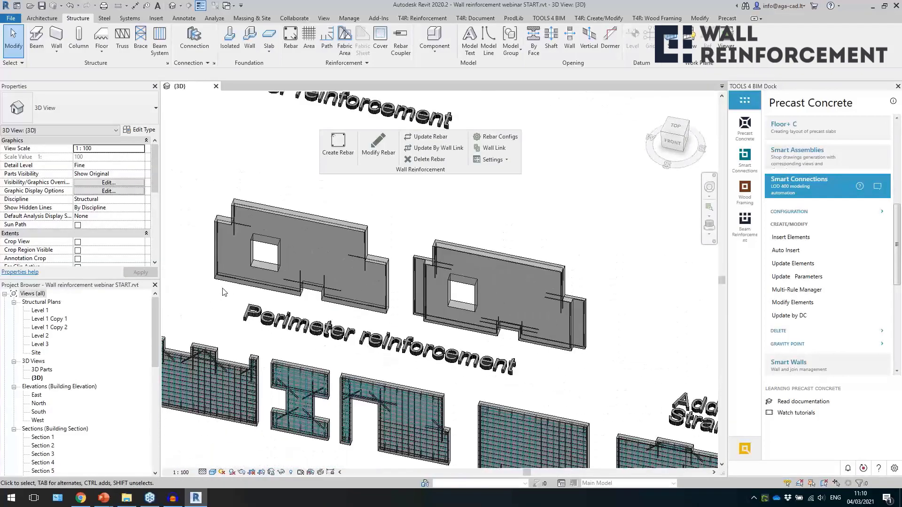
scroll(255, 238, up, 3)
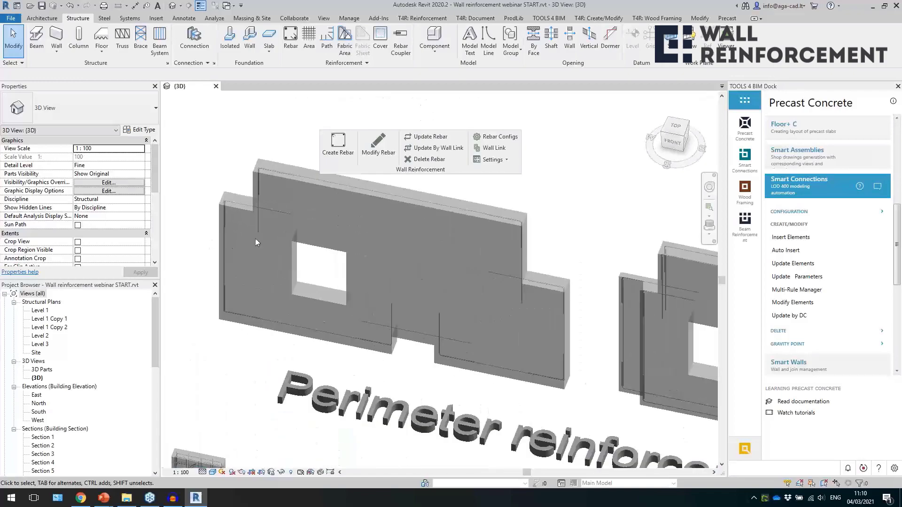
click(261, 229)
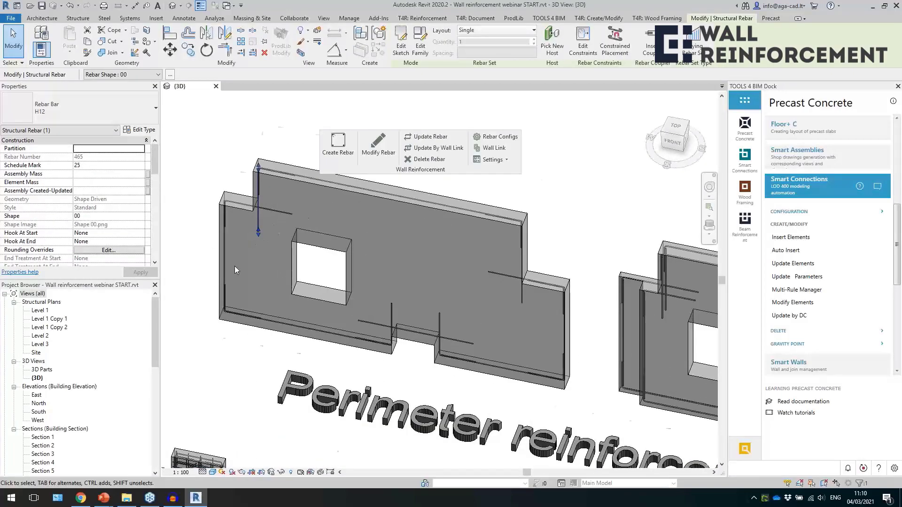
scroll(235, 266, up, 1)
click(289, 343)
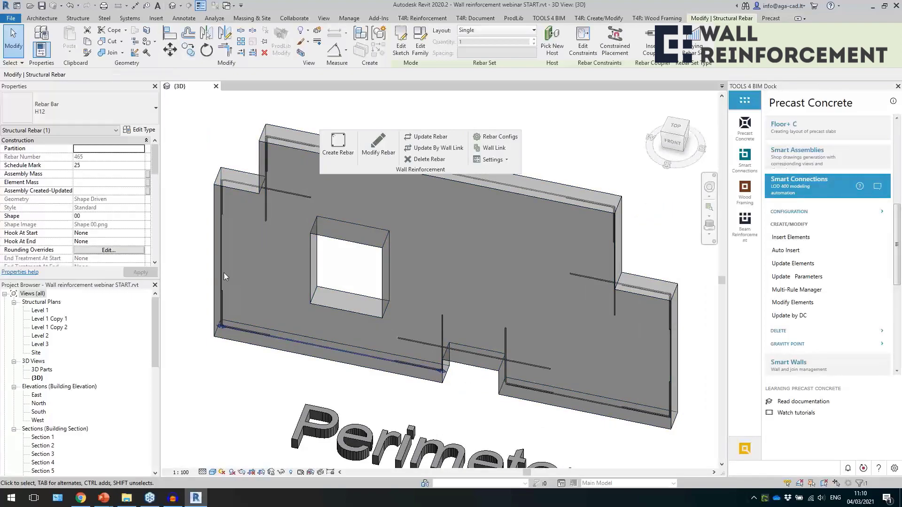
Examine the L-shaped corner bar at the bottom corner of the first Perimeter reinforcement wall.
scroll(221, 277, up, 2)
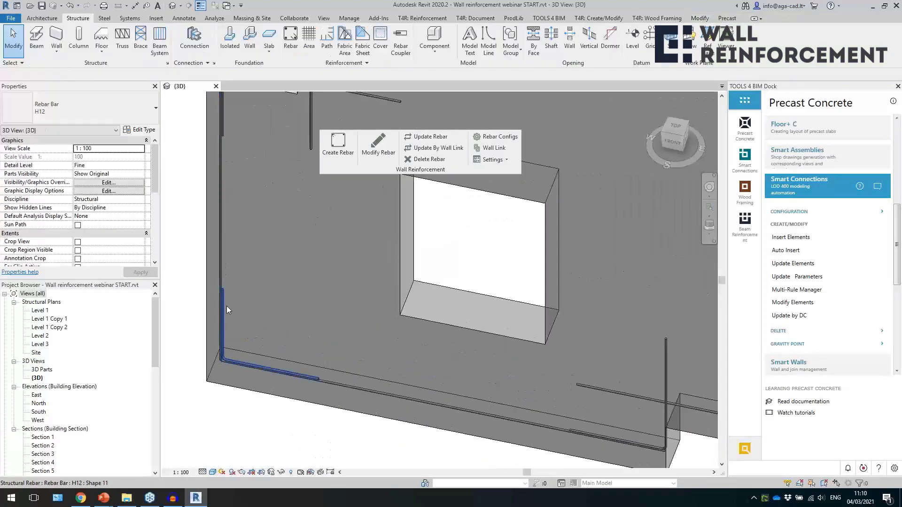
shift+middle_drag(227, 305, 276, 292)
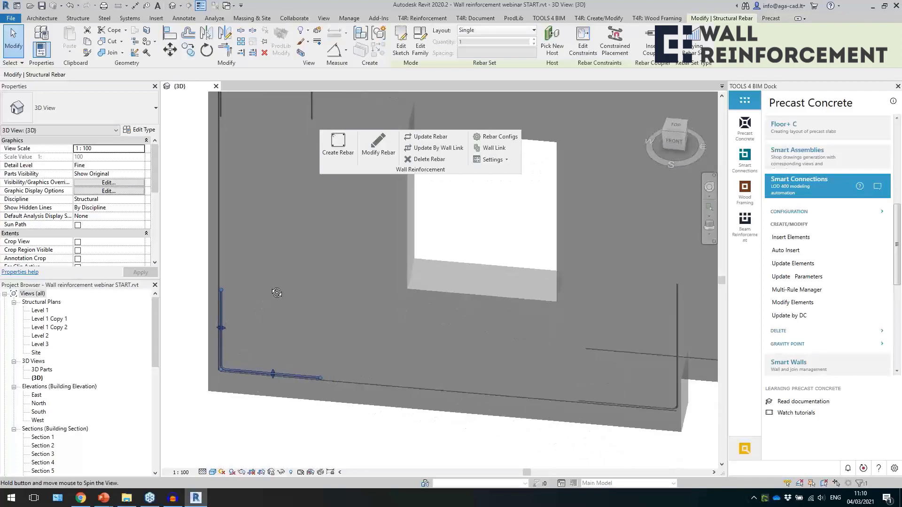
scroll(234, 361, down, 2)
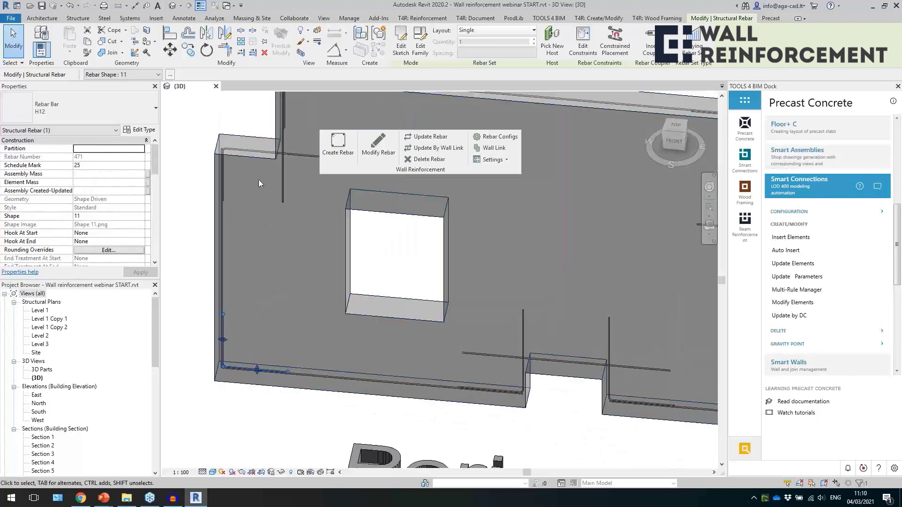
scroll(217, 223, down, 2)
scroll(517, 230, up, 5)
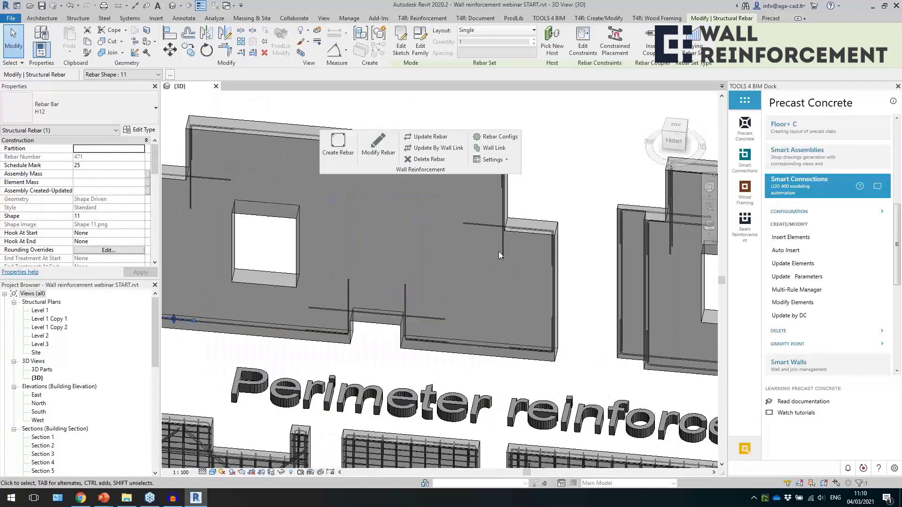
Examine the L-shaped bars at the upper corners and steps on both sides of the first Perimeter reinforcement wall.
click(534, 222)
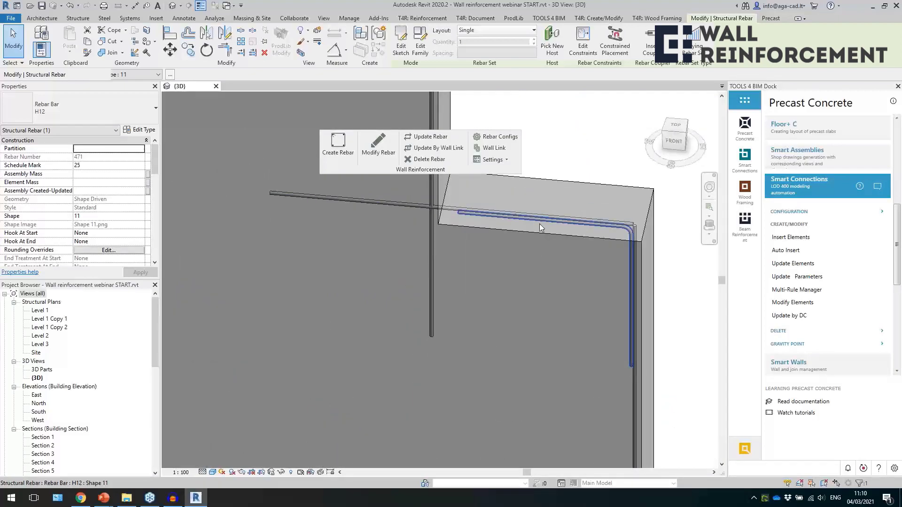
scroll(578, 279, down, 5)
key(Escape)
scroll(334, 202, up, 5)
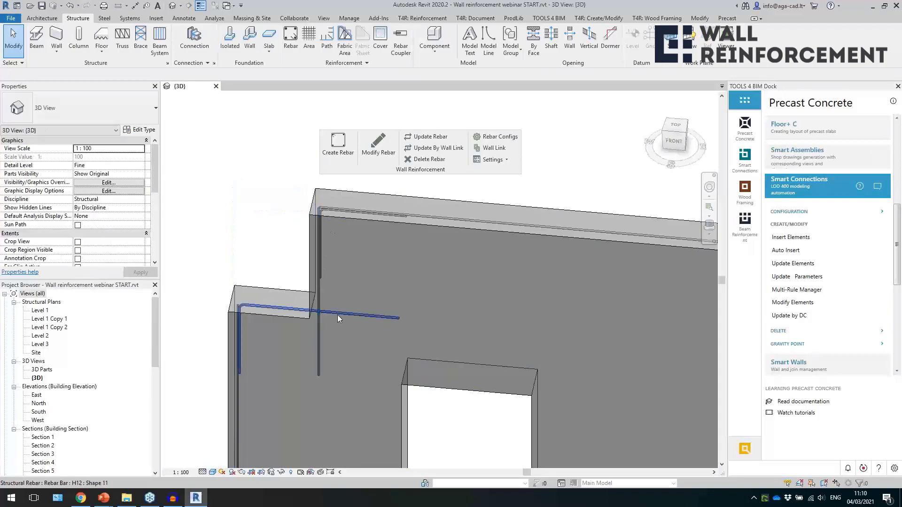
click(337, 315)
scroll(278, 282, down, 3)
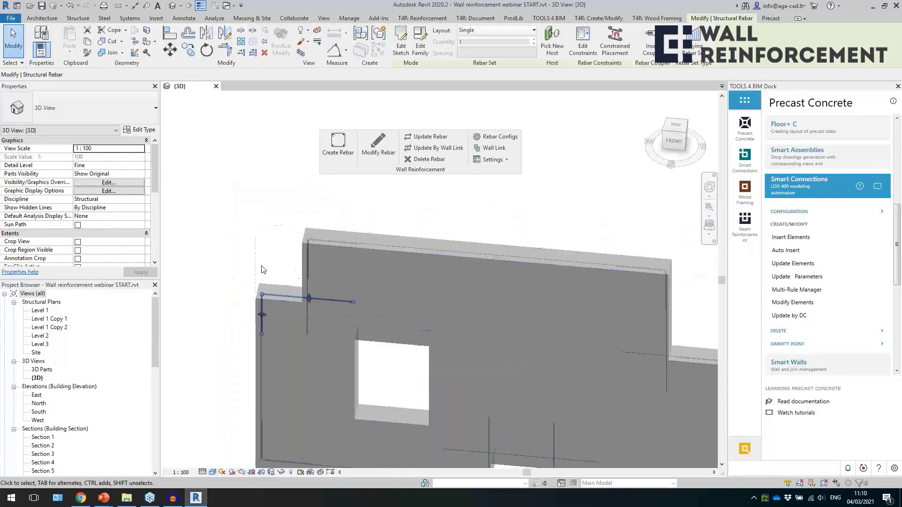
key(Escape)
scroll(341, 295, down, 3)
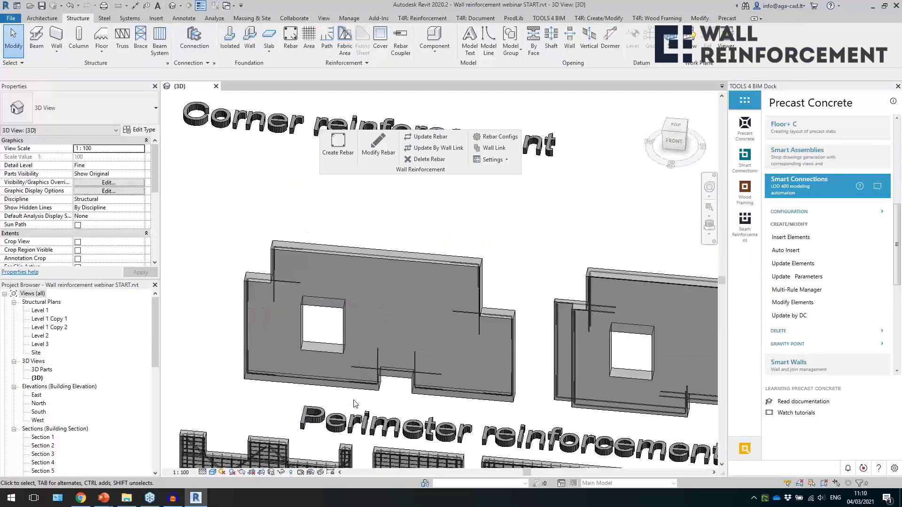
Select the straight bar above the bottom notch of the first perimeter wall and open its reinforcement configuration for modification.
middle_drag(360, 401, 346, 362)
click(350, 332)
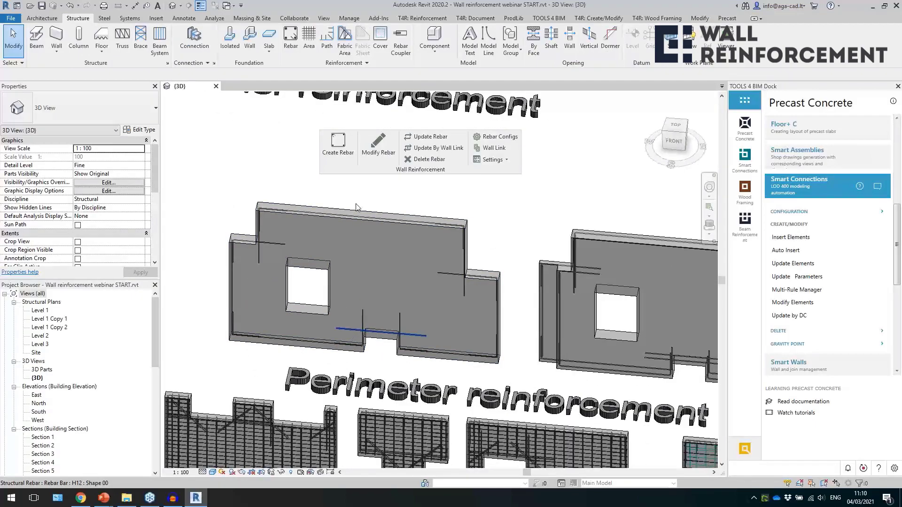
click(375, 145)
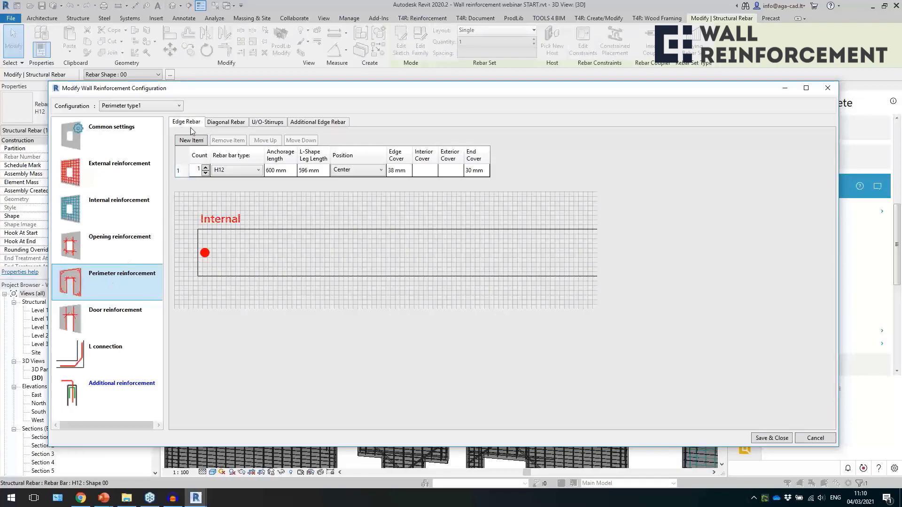
Try an edge rebar count of 2 and a second edge rebar item in the Perimeter type1 configuration, and discard the changes.
click(231, 170)
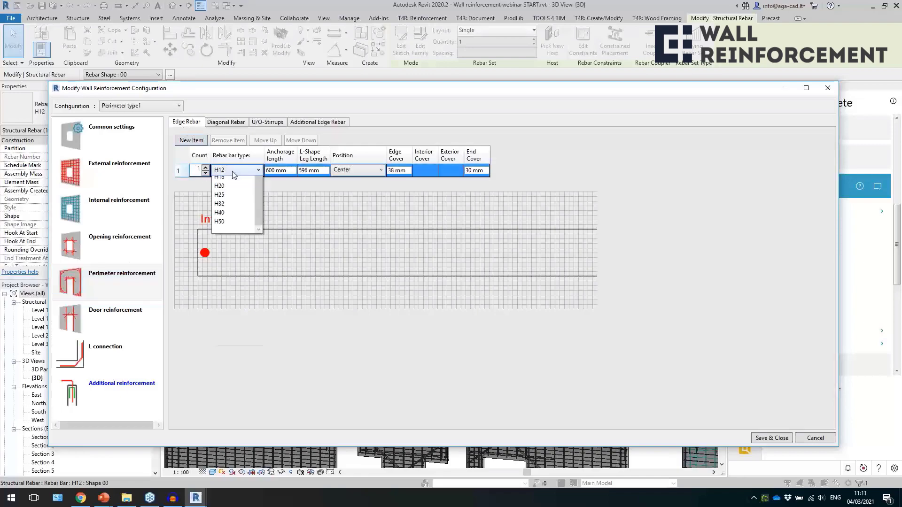
click(232, 171)
click(205, 167)
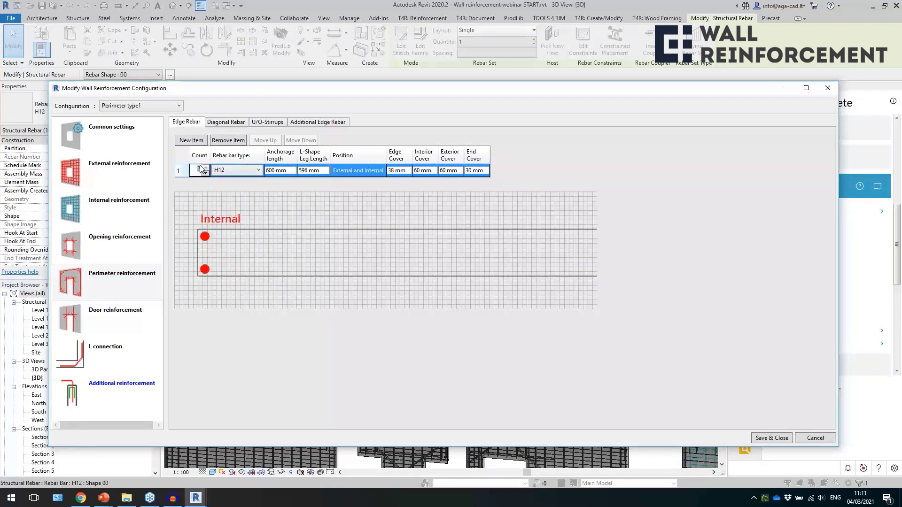
click(184, 140)
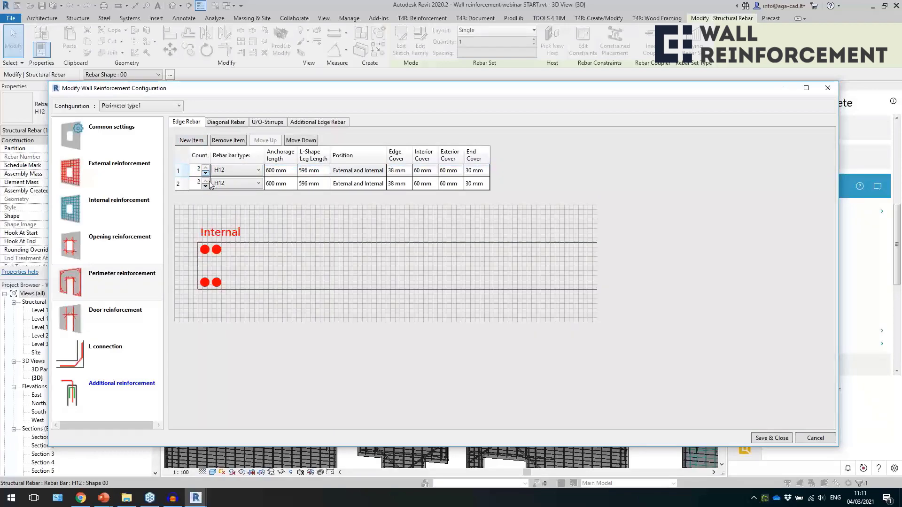
click(292, 184)
key(Tab)
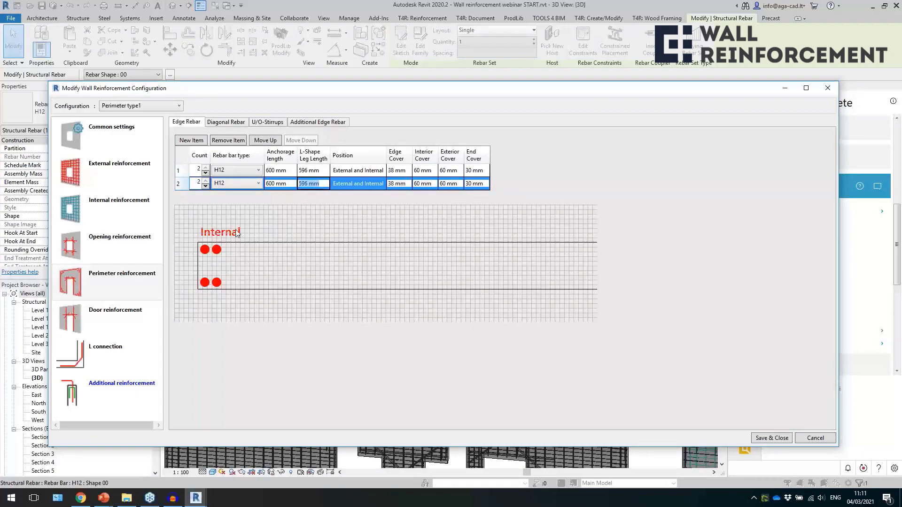
click(433, 184)
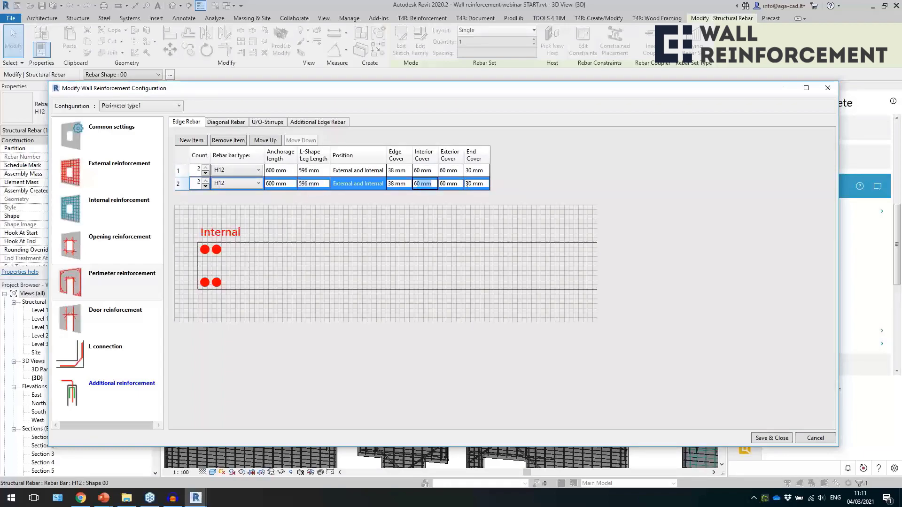
click(828, 88)
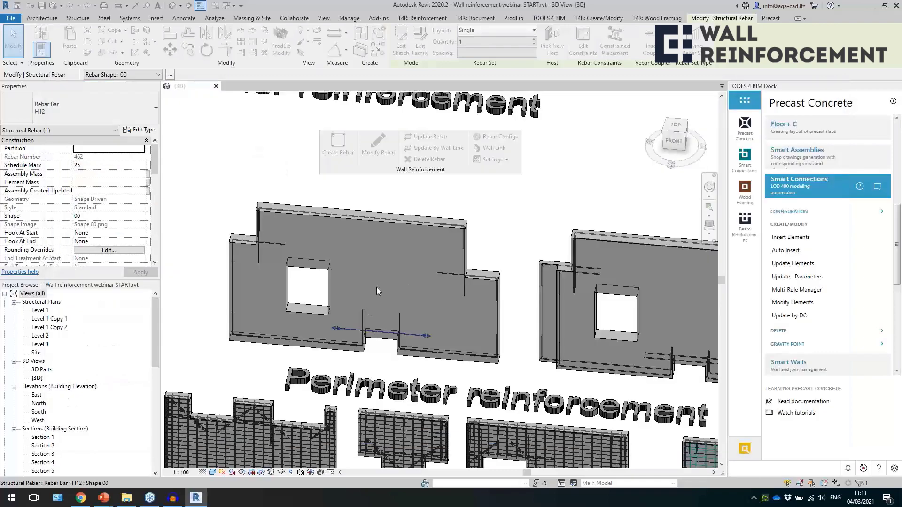
Clear the wall selection and examine the U-shaped bar along the bottom edge of the second Perimeter reinforcement wall.
click(494, 257)
middle_drag(498, 253, 472, 245)
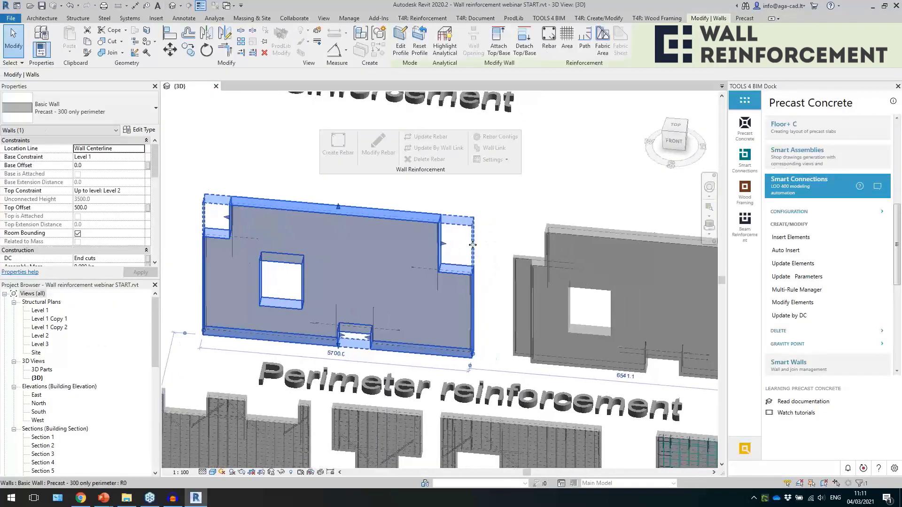
key(Escape)
middle_drag(418, 300, 215, 262)
scroll(392, 282, up, 1)
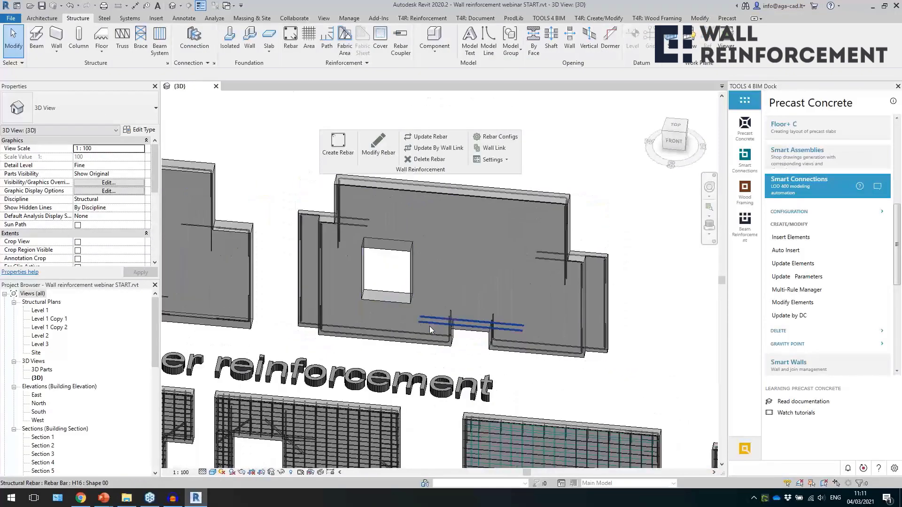
scroll(379, 338, up, 2)
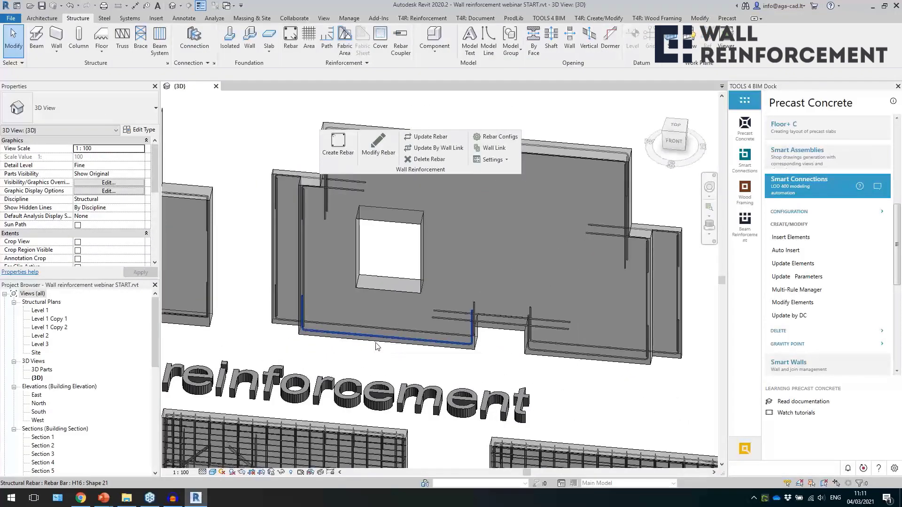
click(376, 347)
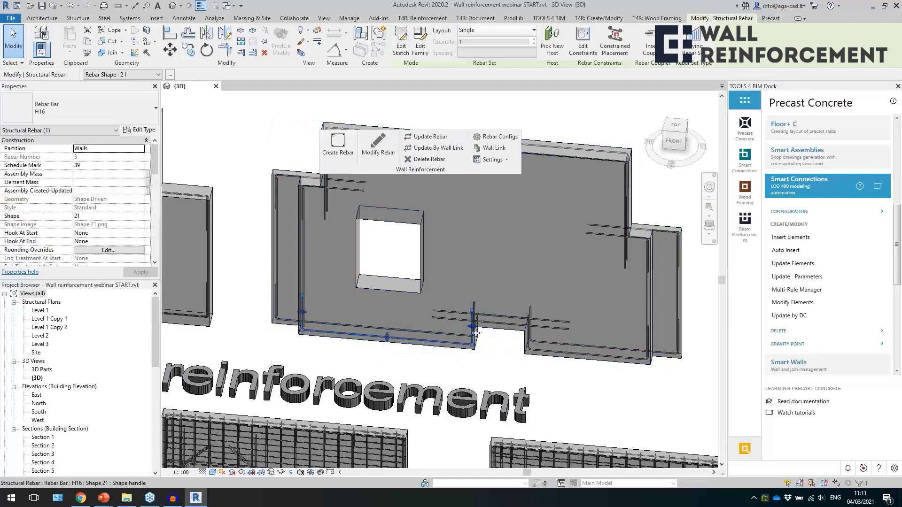
scroll(361, 357, down, 1)
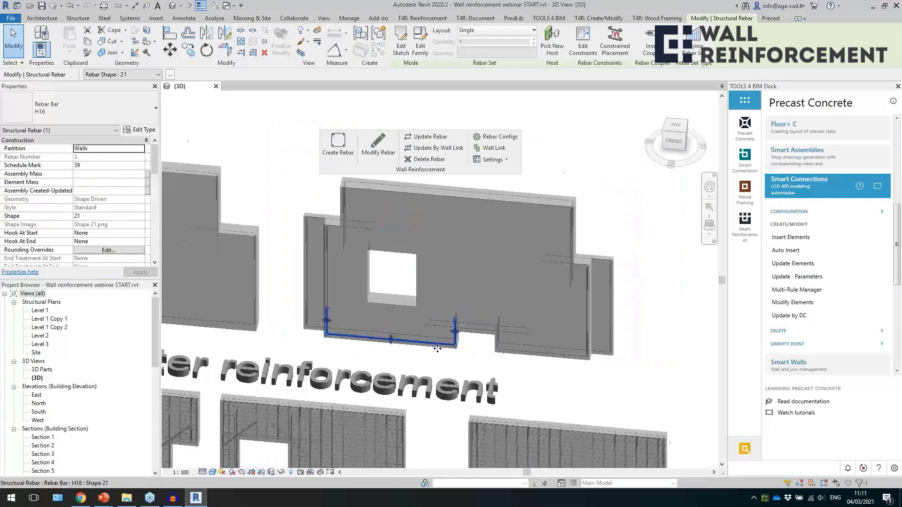
Select a vertical edge bar of the second perimeter wall and open its configuration for modification at the additional edge rebar settings.
scroll(328, 297, up, 3)
click(325, 297)
scroll(326, 264, up, 2)
scroll(322, 282, down, 3)
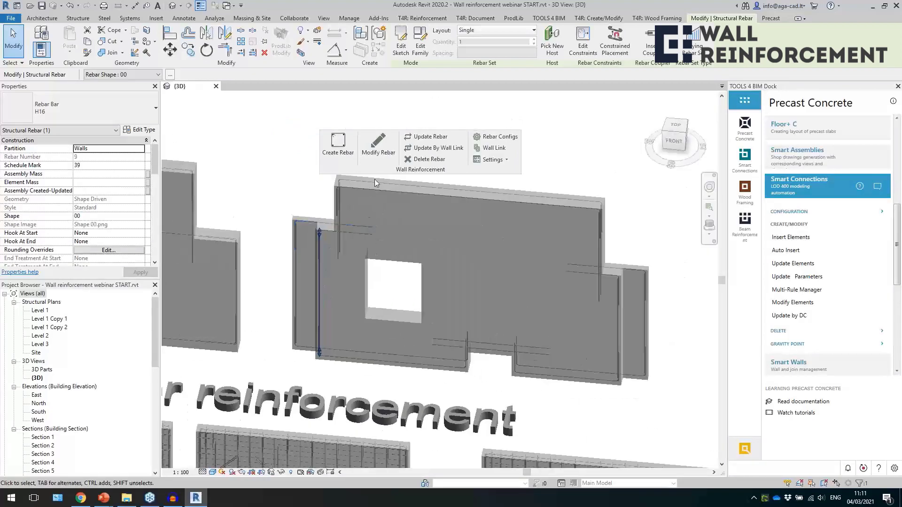
click(378, 145)
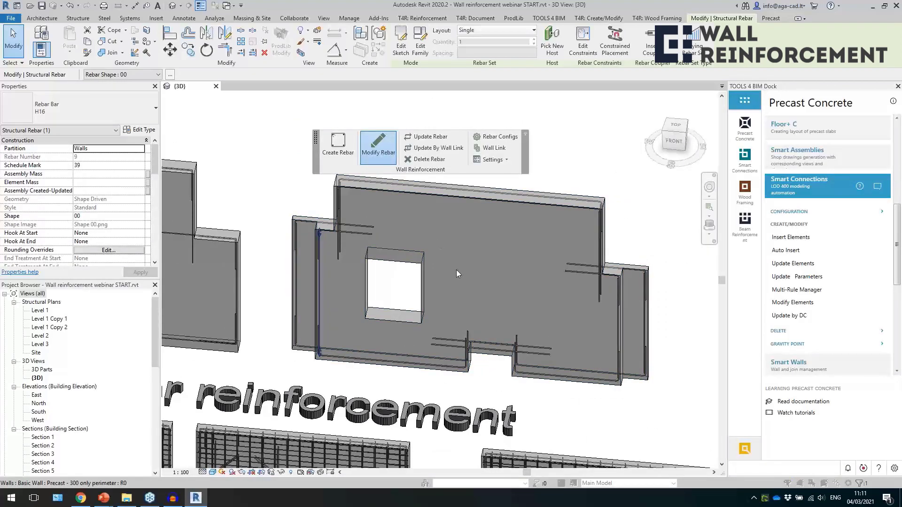
click(456, 271)
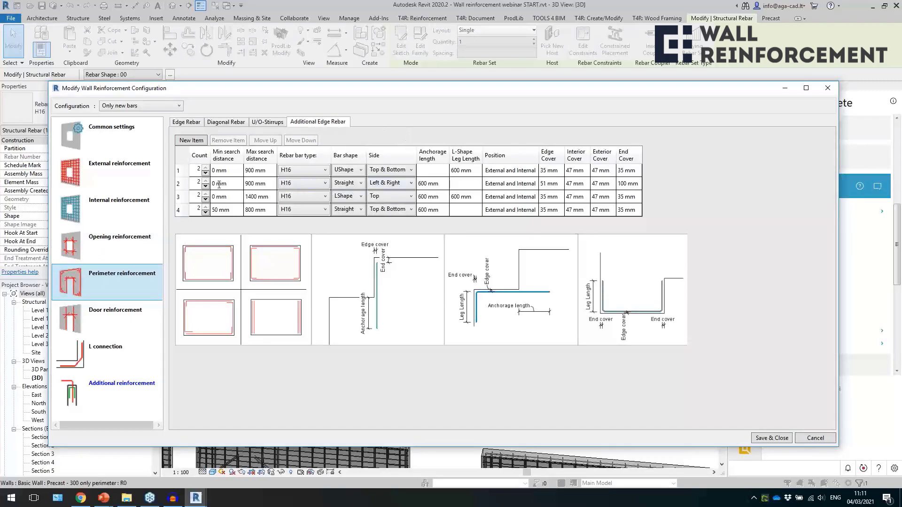
Review the first additional edge rebar item's count, bar type, bar shape, side and leg length options without changing them.
click(199, 171)
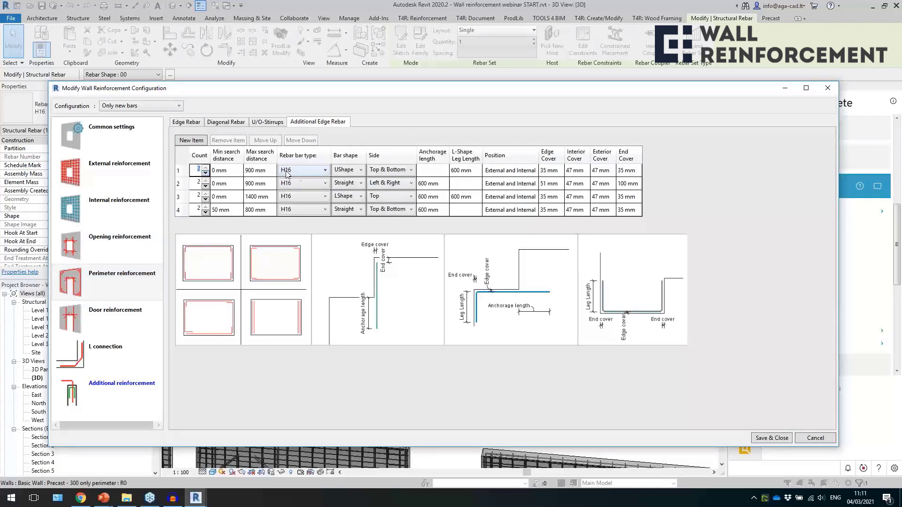
click(314, 172)
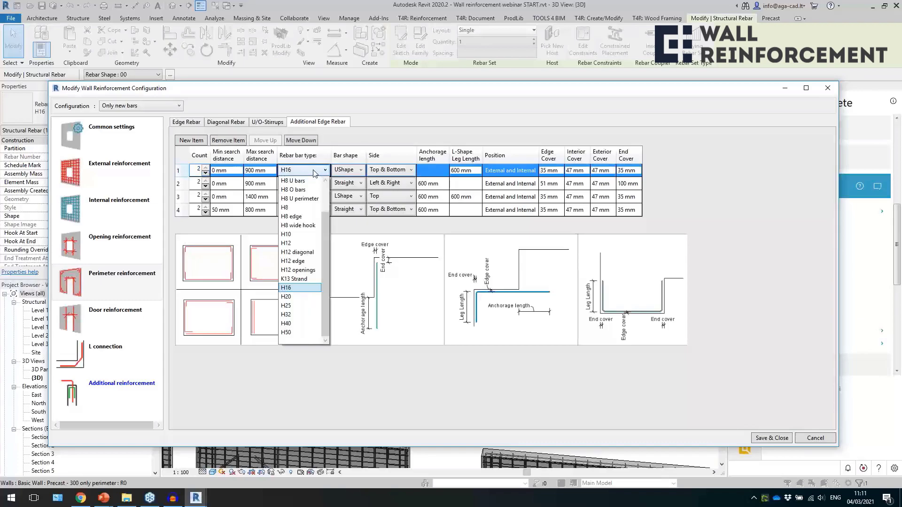
click(314, 172)
click(314, 172)
click(345, 172)
click(345, 173)
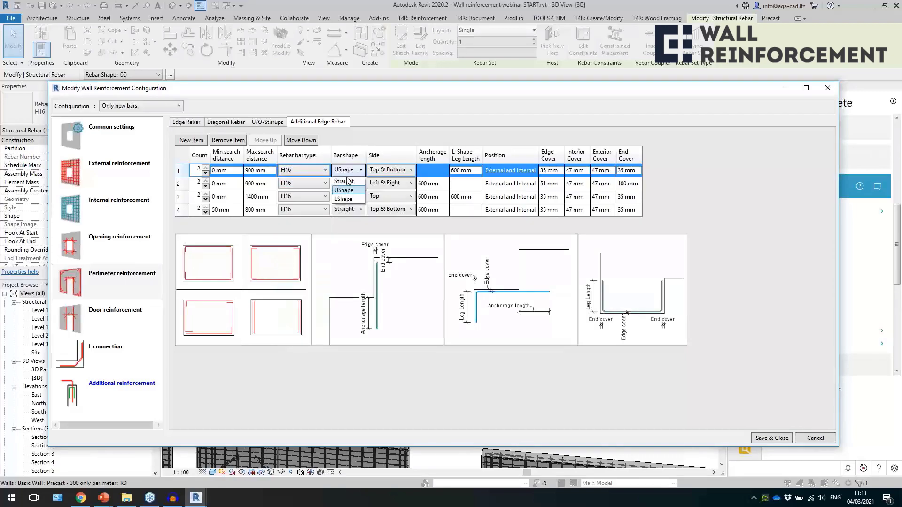
click(402, 173)
click(402, 172)
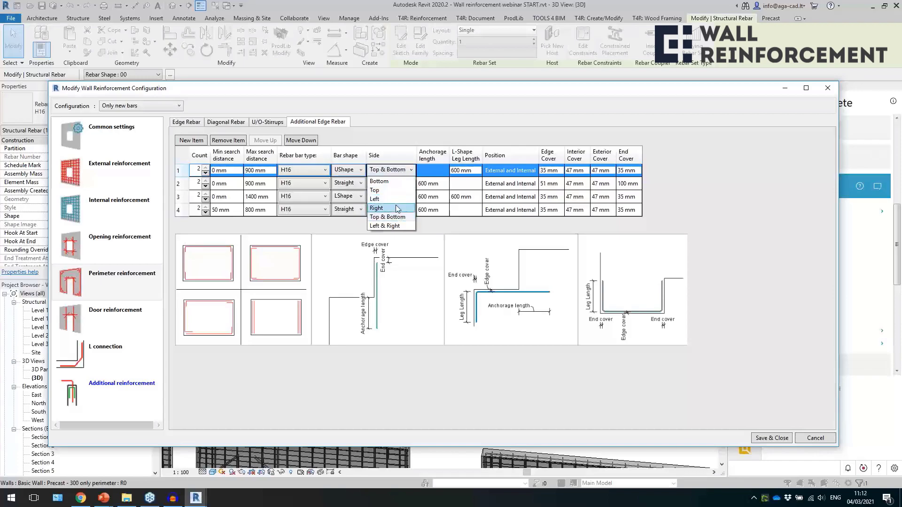
click(492, 129)
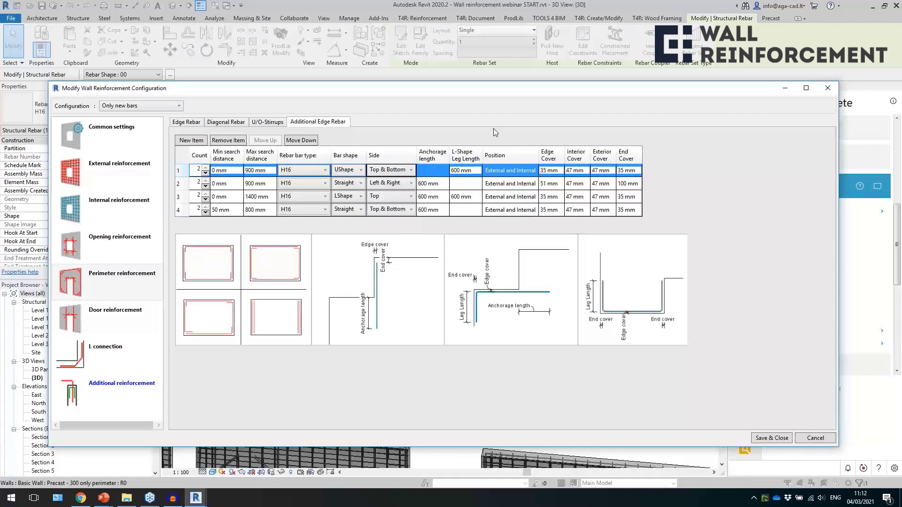
click(468, 171)
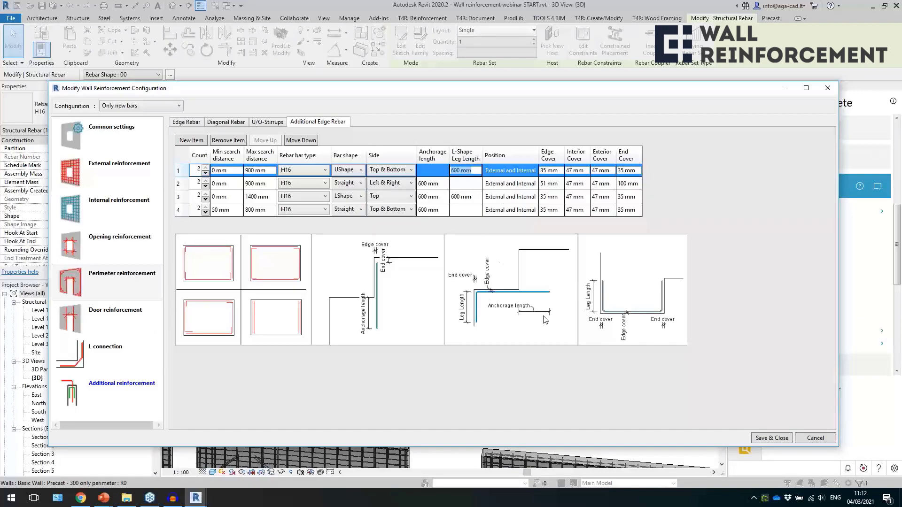
Review the first additional edge rebar item's bar shape options and the second item's settings, and leave the configuration without saving.
click(355, 170)
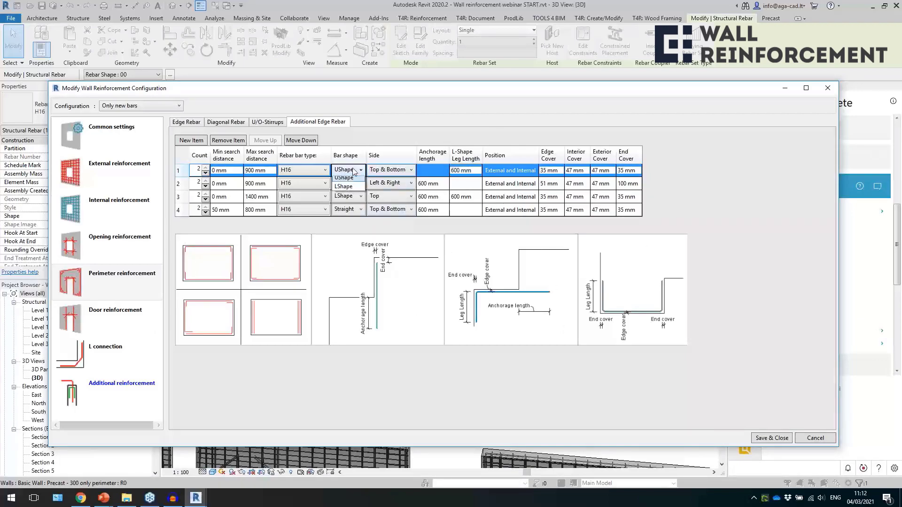
click(676, 171)
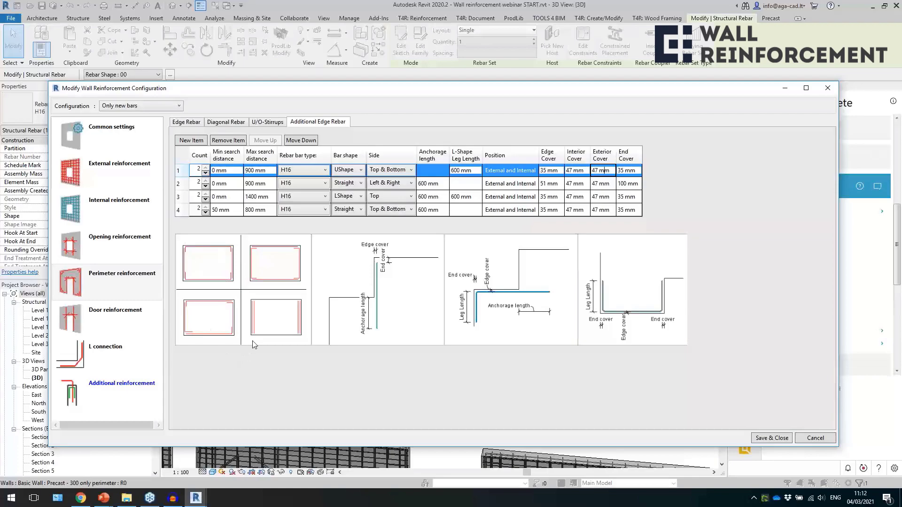
click(356, 187)
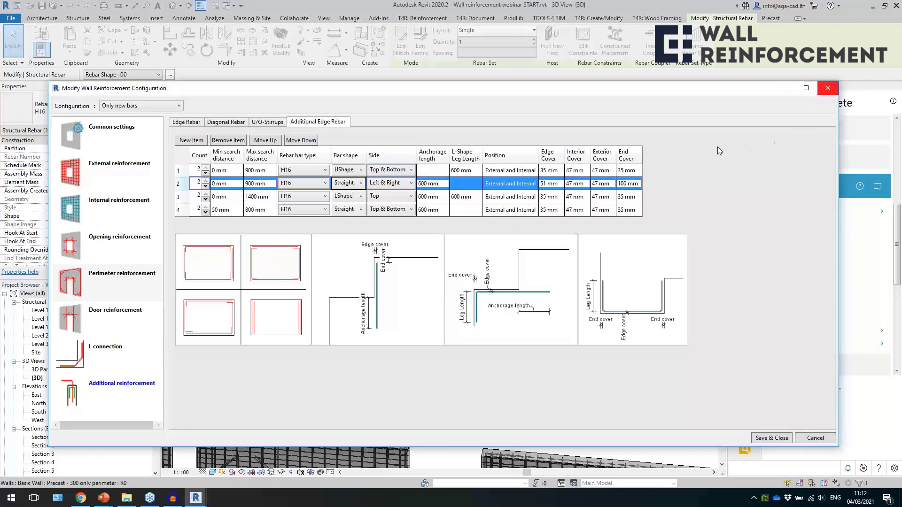
click(826, 88)
Clear the bar selection and pick a vertical K13 strand in the reinforced wall at the "Strands - not equal layout" label.
scroll(571, 397, down, 2)
click(541, 376)
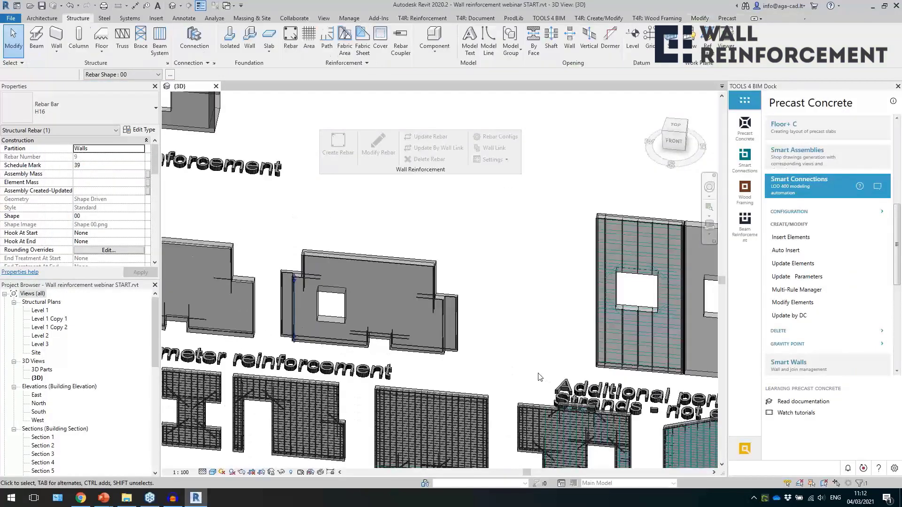
middle_drag(522, 373, 373, 340)
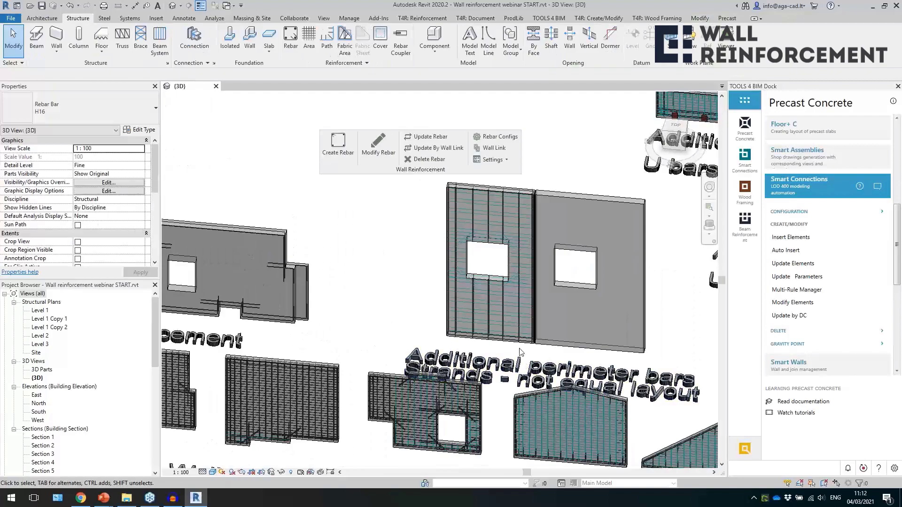
click(542, 325)
scroll(464, 331, up, 6)
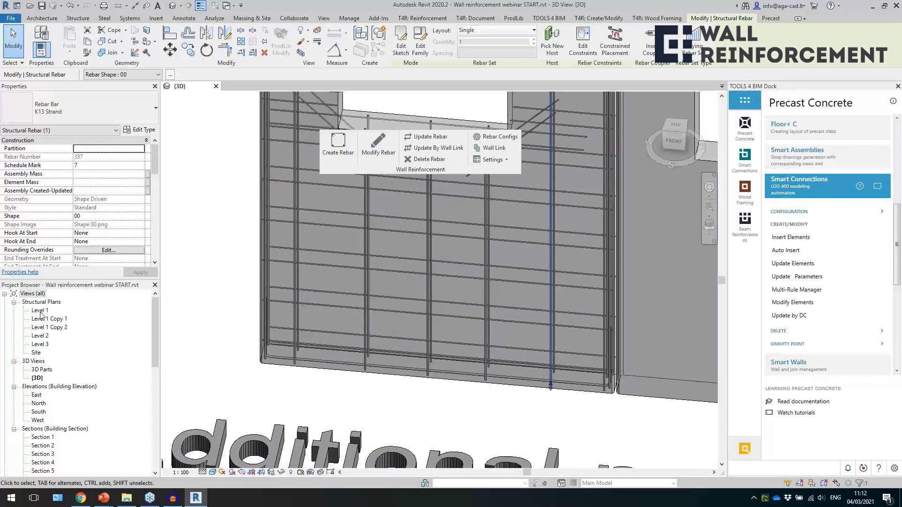
Clear the selection and open the Level 1 structural plan to examine the dimensioned strand wall.
key(Escape)
double_click(61, 311)
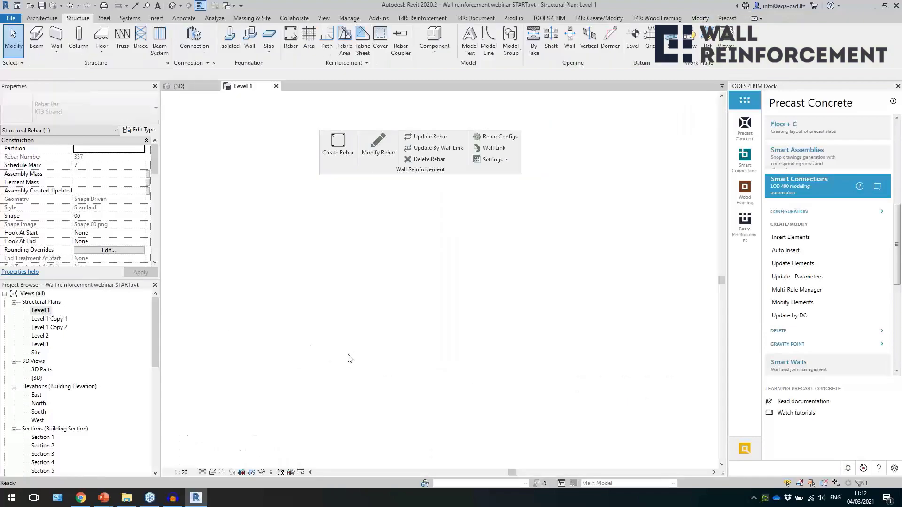
scroll(282, 324, up, 8)
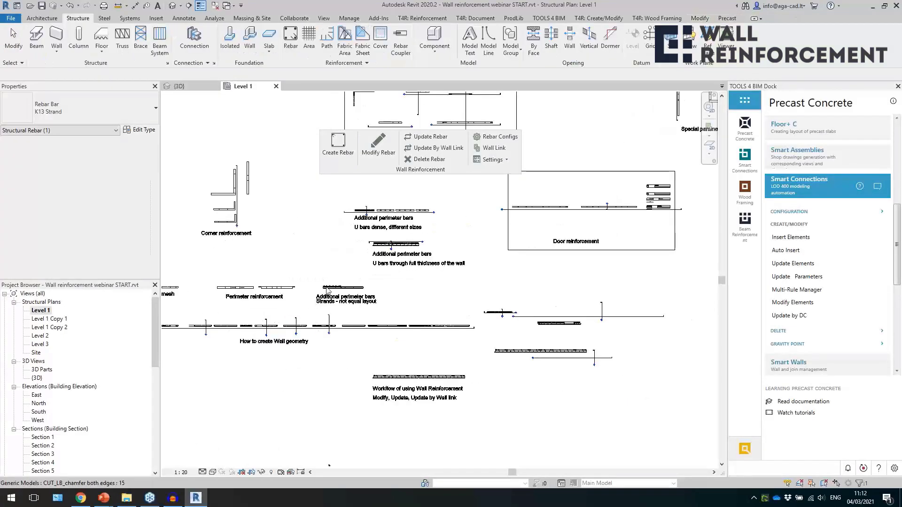
scroll(330, 293, up, 6)
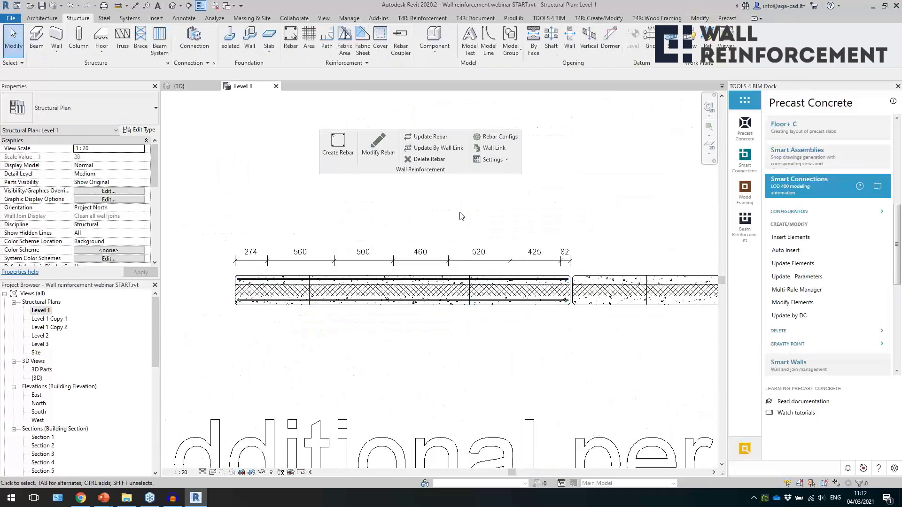
scroll(381, 271, up, 1)
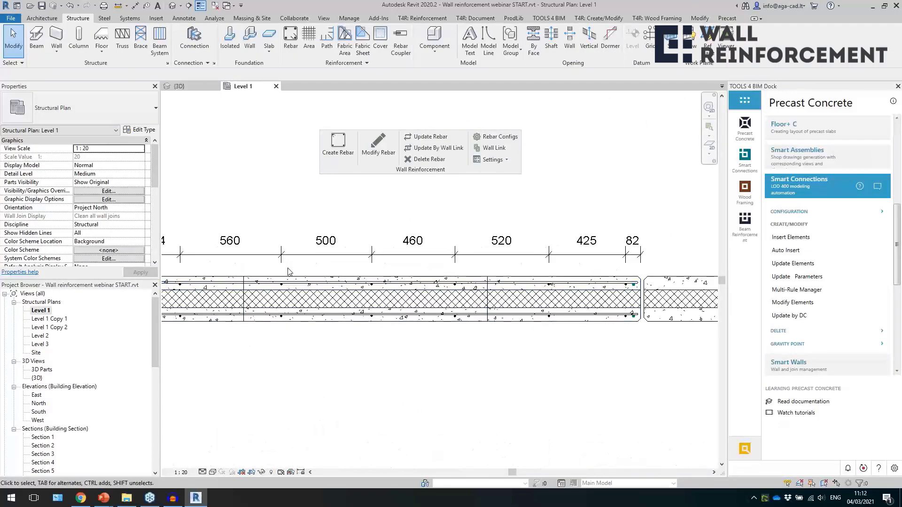
scroll(606, 287, up, 2)
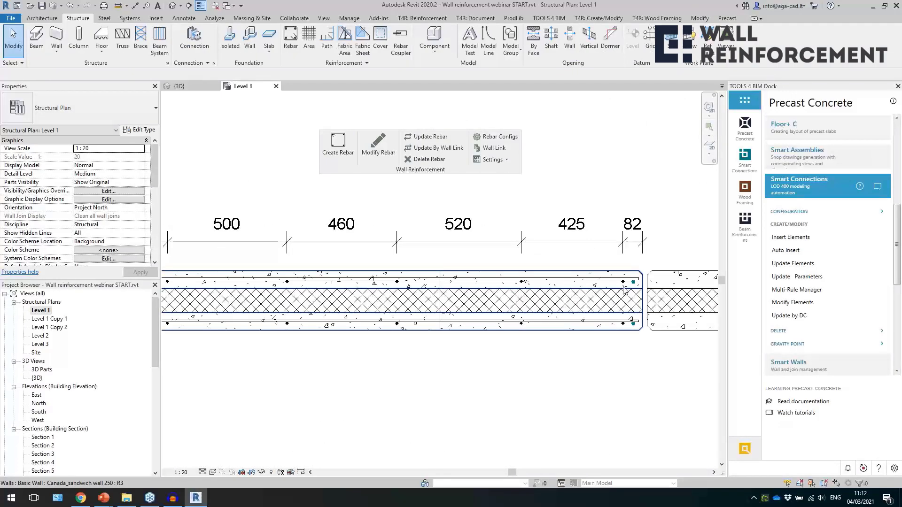
Select K13 strands one after another along the dimensioned wall in plan to check their unequal spacing.
click(539, 295)
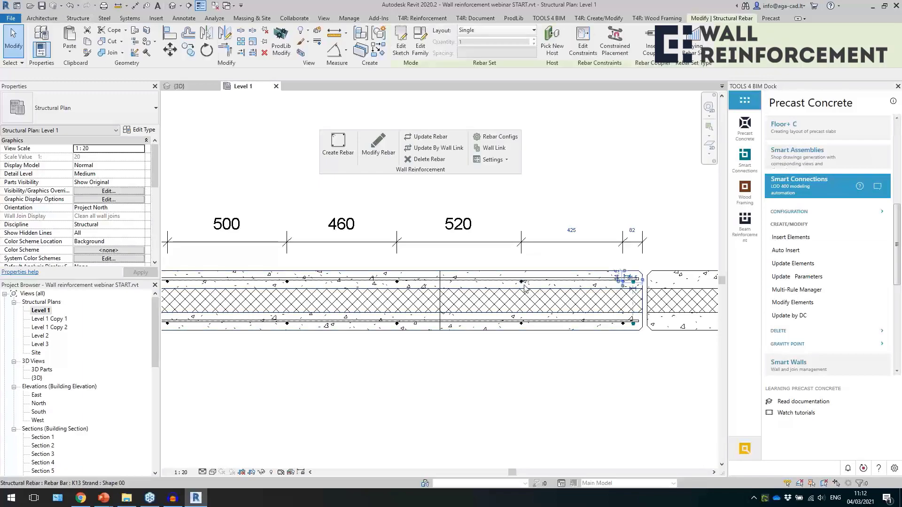
scroll(636, 317, up, 1)
scroll(636, 318, down, 1)
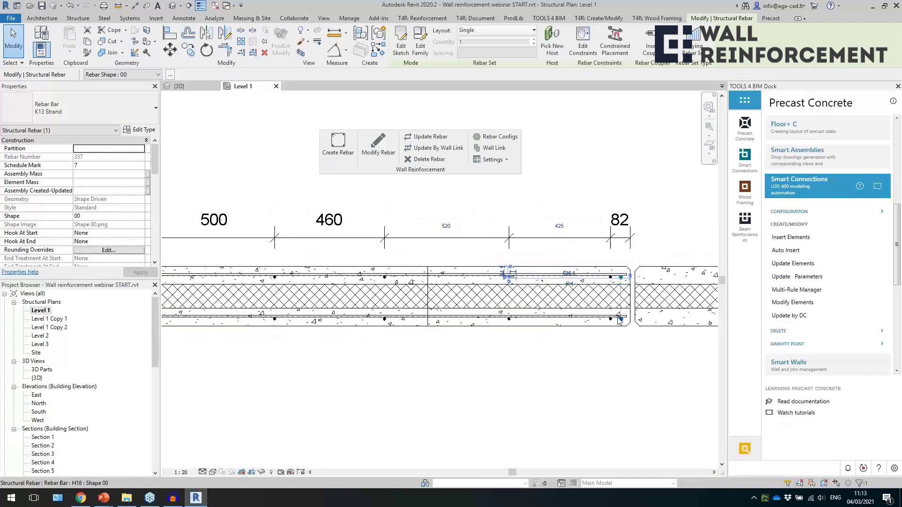
click(385, 278)
scroll(579, 238, down, 2)
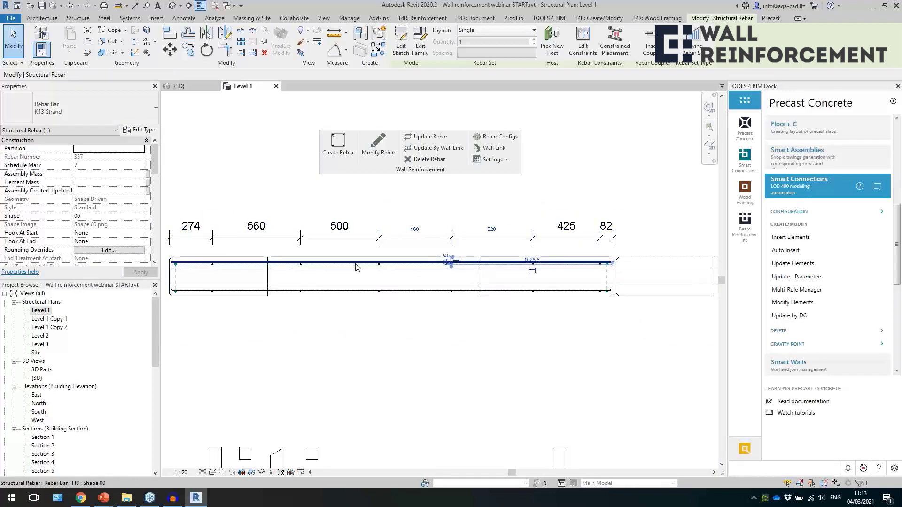
Open the selected strand's reinforcement configuration for modification and review the edge covers of items 1 to 6 and the bar type list.
click(378, 143)
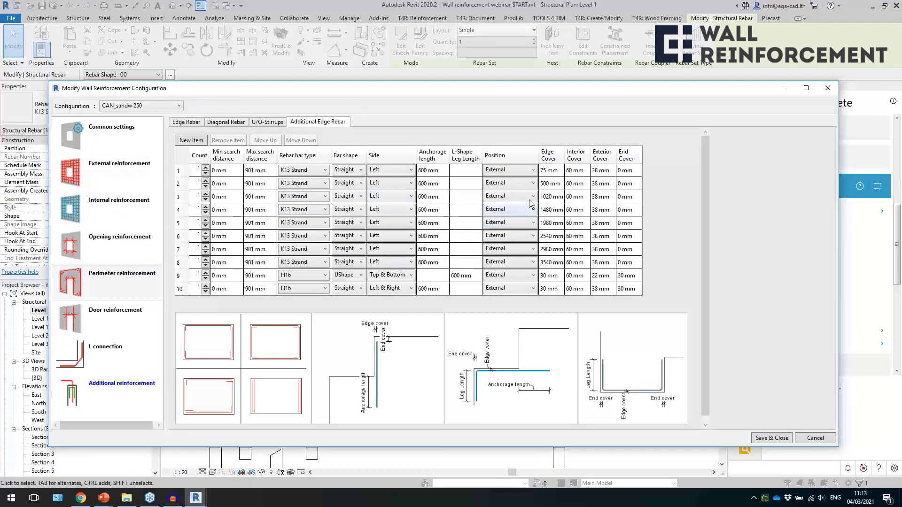
click(555, 170)
click(560, 184)
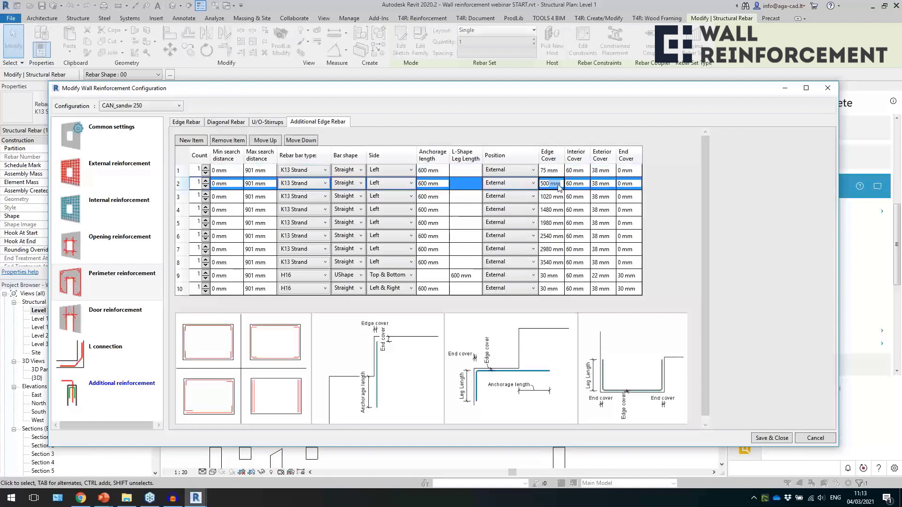
click(560, 200)
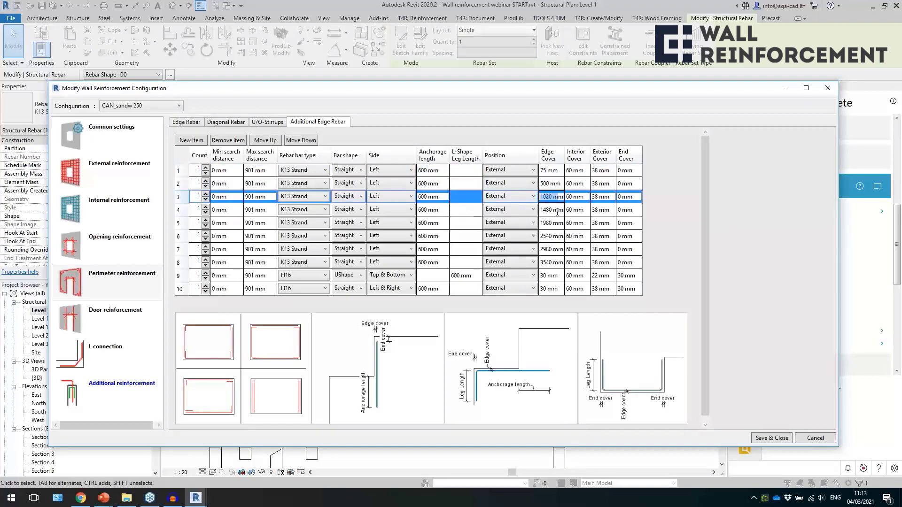
click(557, 211)
click(559, 224)
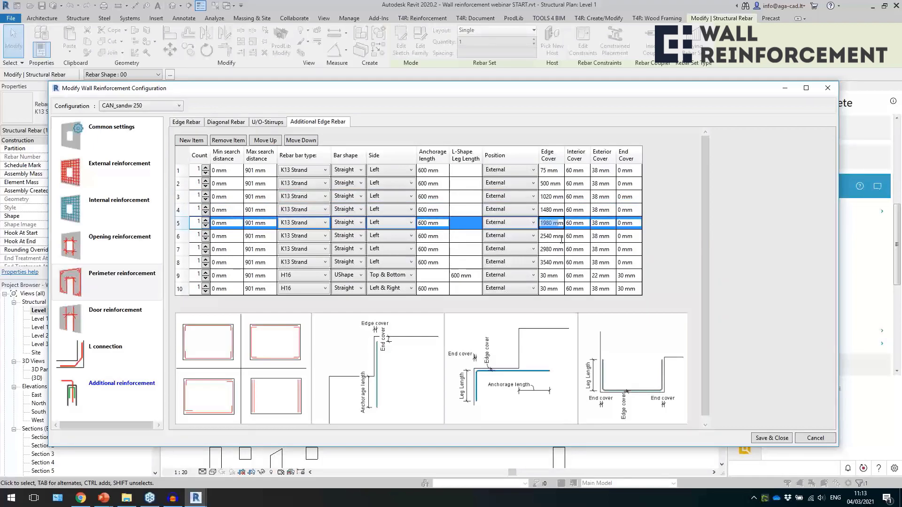
click(561, 237)
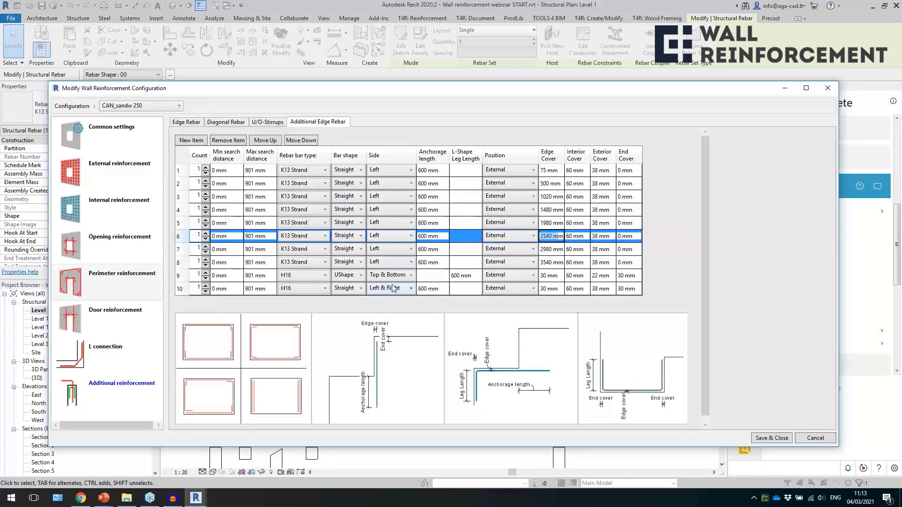
click(286, 237)
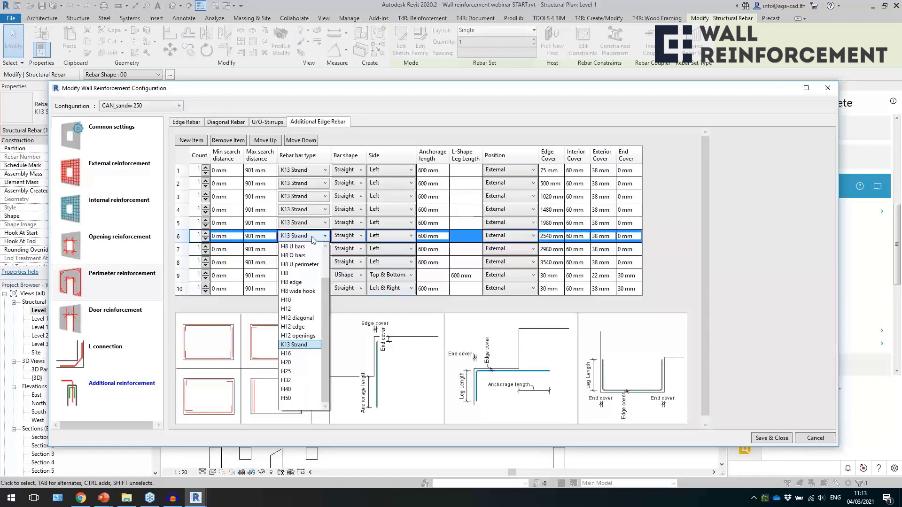
click(286, 238)
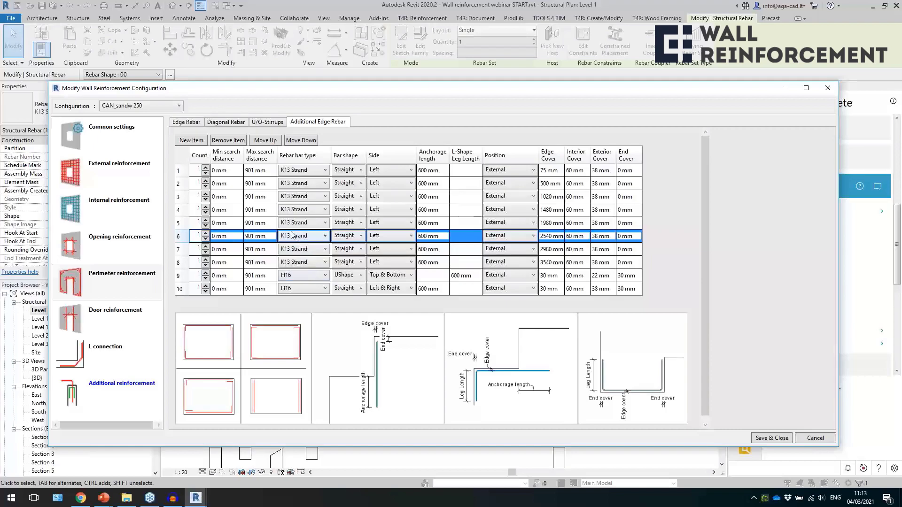
Review the bar type, bar shape and side options of the ninth additional edge rebar item, the H16 U-shape.
click(310, 278)
click(310, 279)
click(339, 278)
click(341, 278)
click(397, 275)
click(396, 275)
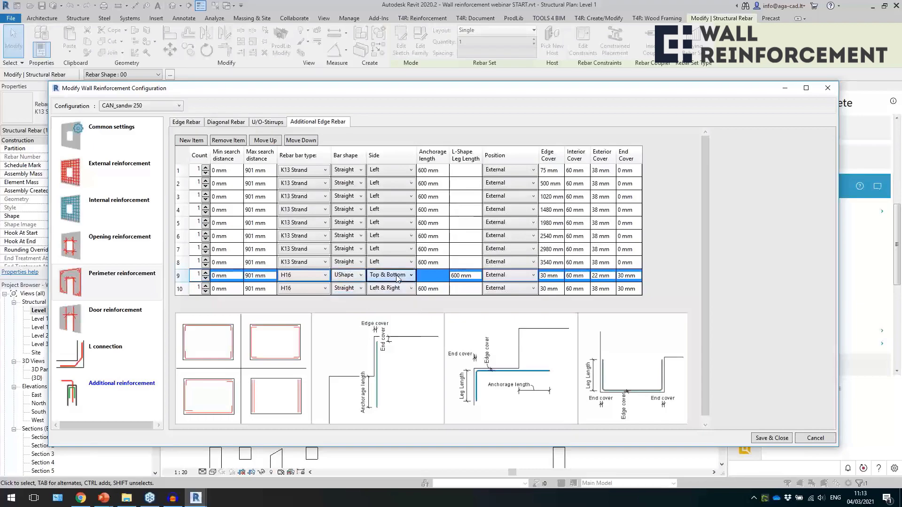
Review the bar type, shape and side options of the tenth additional edge rebar item, and close the configuration without saving.
click(313, 290)
click(349, 288)
click(350, 289)
click(388, 288)
click(391, 288)
click(393, 289)
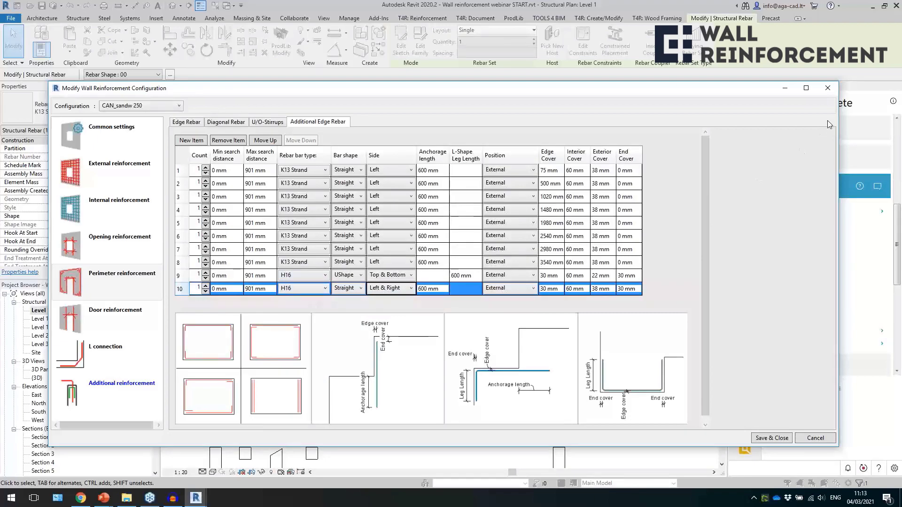
click(827, 88)
Select the H16 edge bar at the chamfered end of the strand wall in plan to inspect its position.
scroll(628, 293, up, 3)
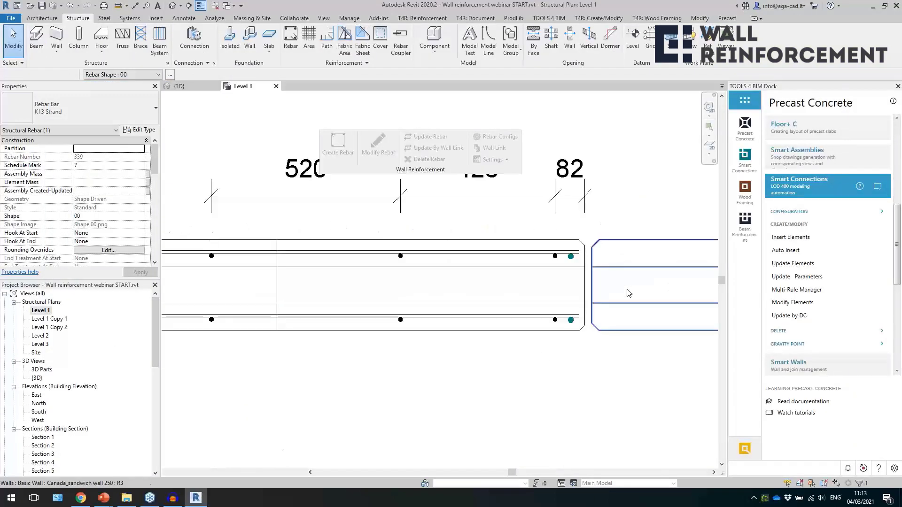
scroll(629, 293, up, 3)
click(514, 351)
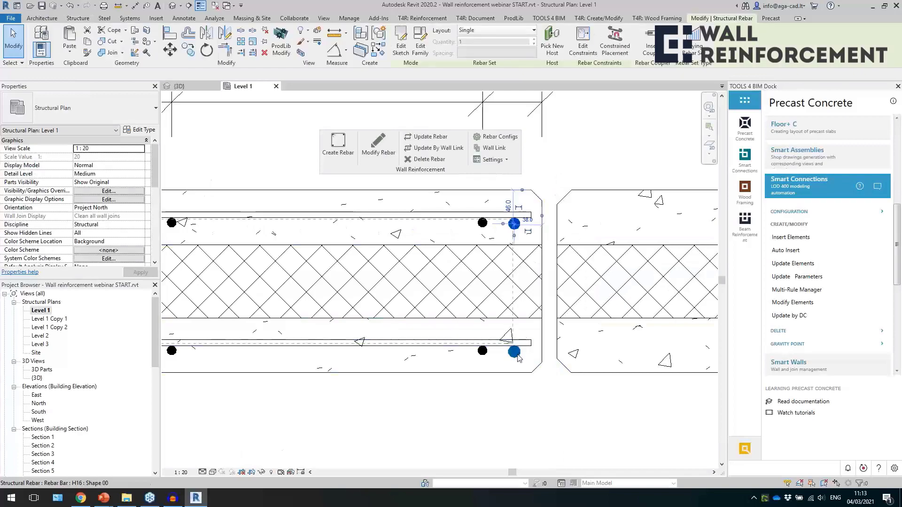
Select the horizontal H8 mesh bar, review its External reinforcement horizontal rebar settings, discard the configuration and clear the selection.
click(450, 350)
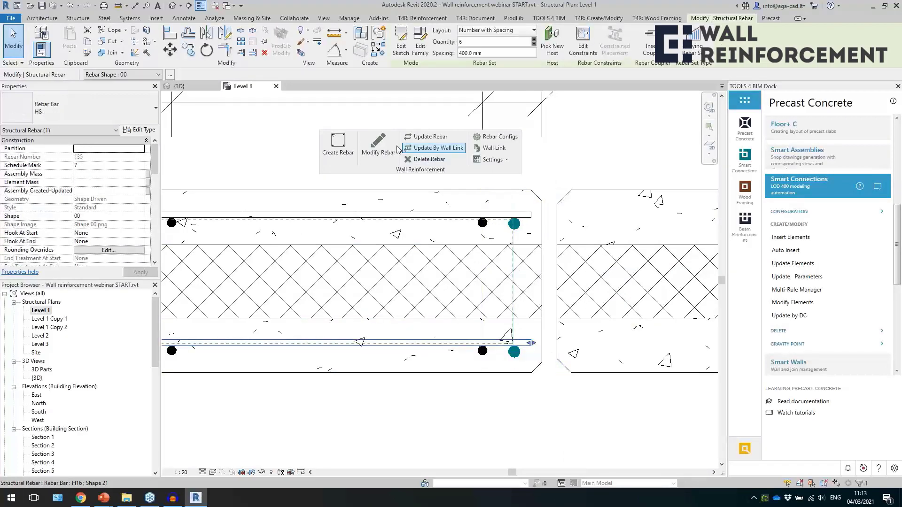
click(378, 144)
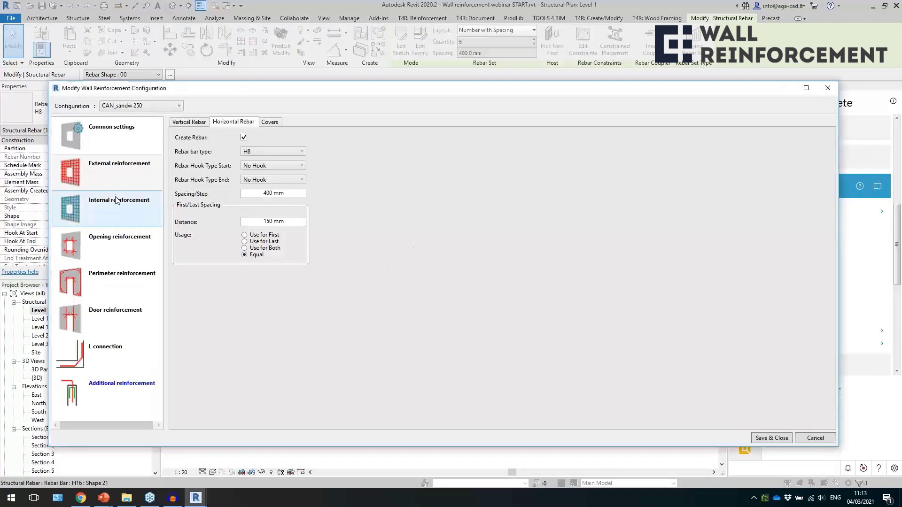
click(118, 175)
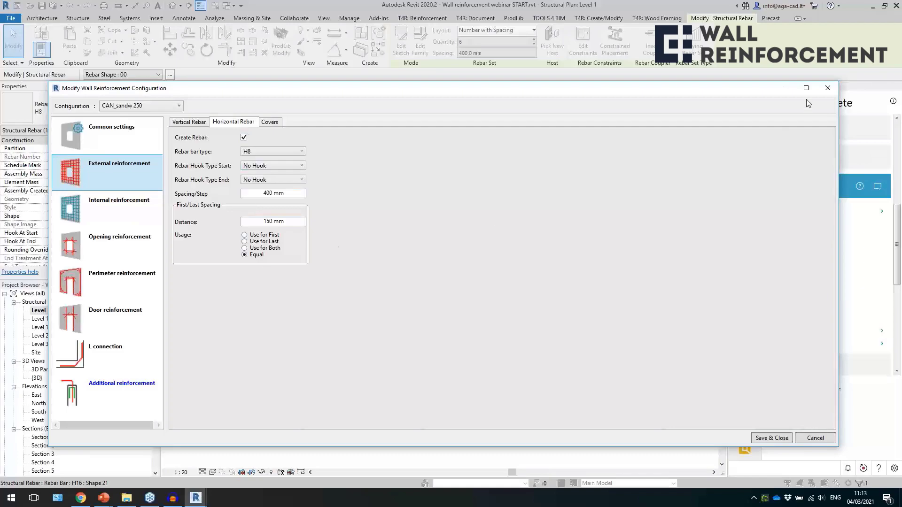
click(828, 87)
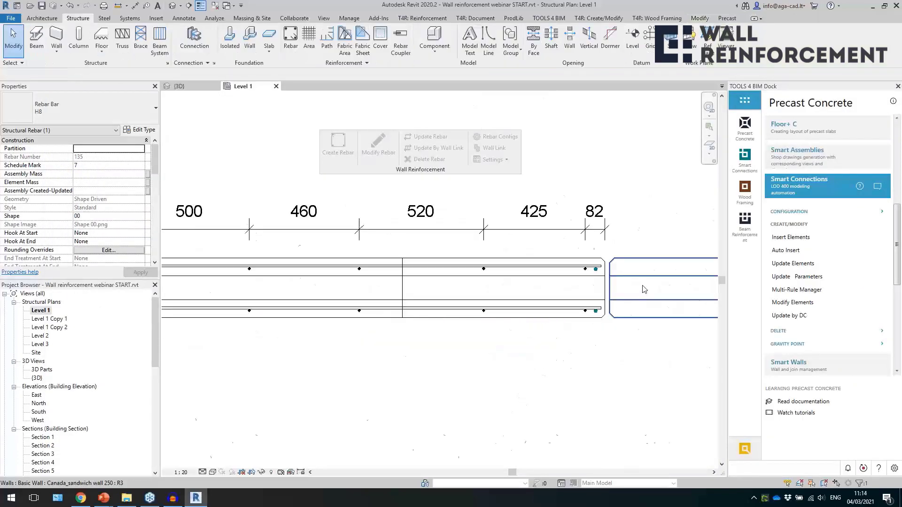
scroll(611, 301, down, 3)
key(Escape)
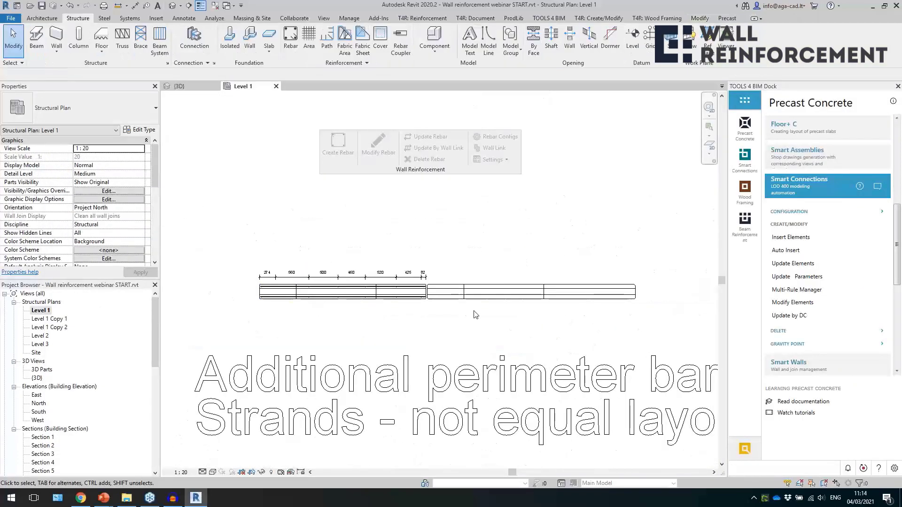
Return to the 3D view and create rebar in the unreinforced Canada_sandwich wall 250 beside the strand wall.
click(179, 86)
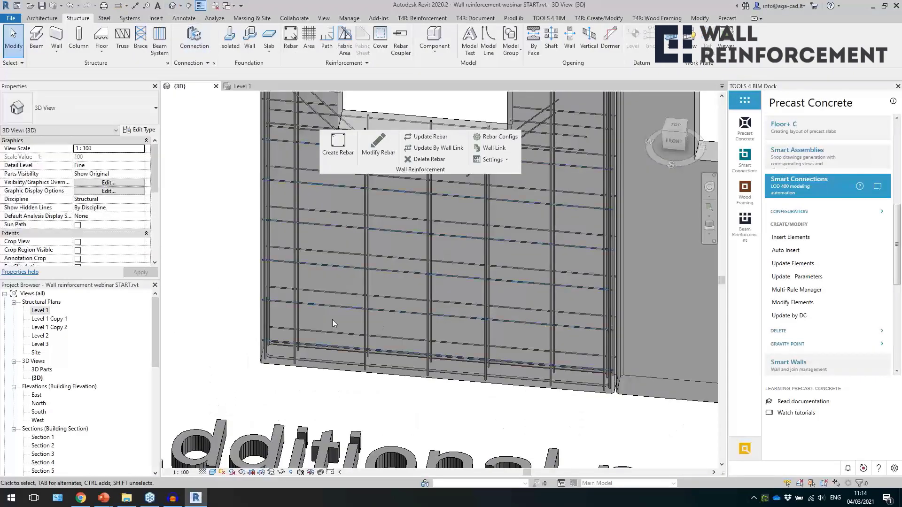
scroll(332, 319, down, 4)
click(561, 282)
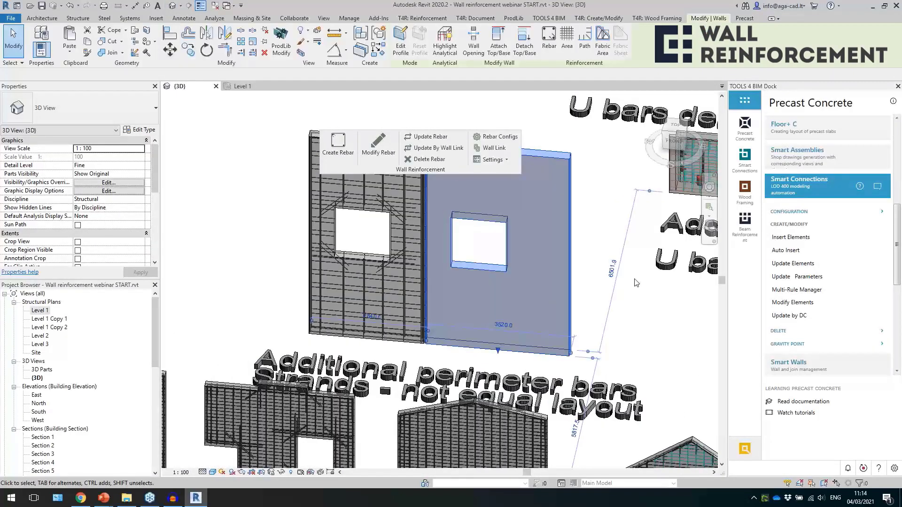
middle_drag(623, 285, 570, 329)
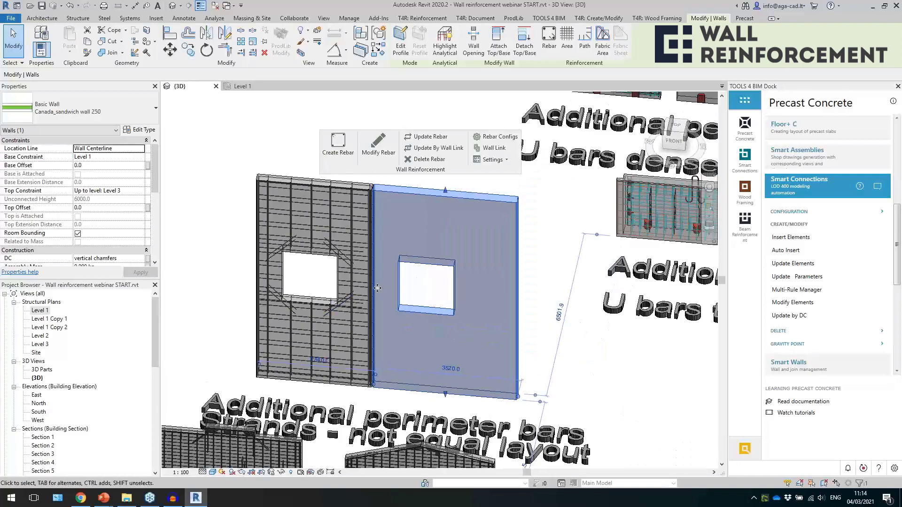
click(338, 143)
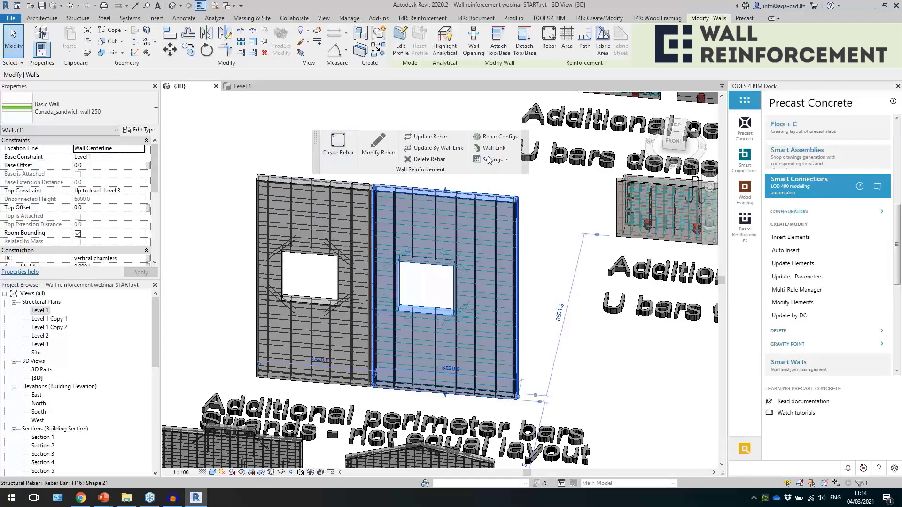
click(537, 224)
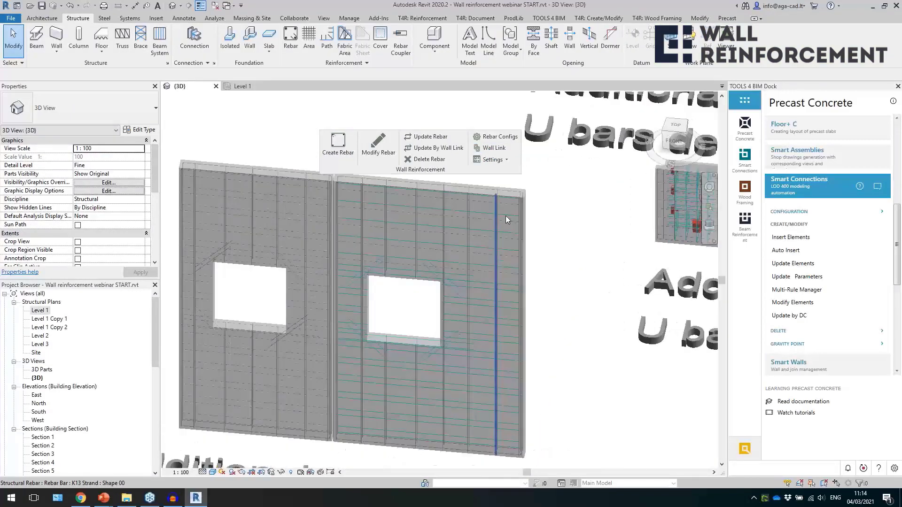
Examine the strands, mesh, perimeter bars and opening reinforcement in the newly reinforced sandwich wall beside the strand wall.
scroll(499, 219, up, 2)
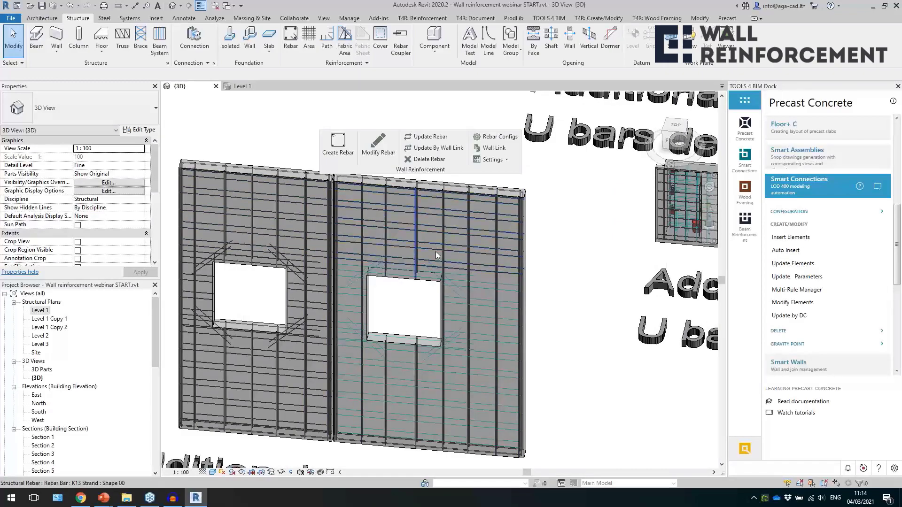
shift+middle_drag(435, 252, 448, 245)
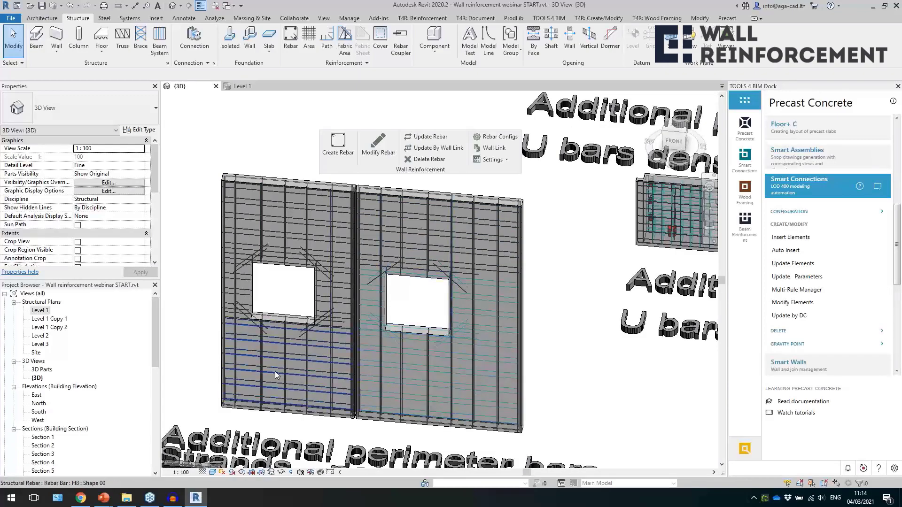
scroll(433, 433, up, 5)
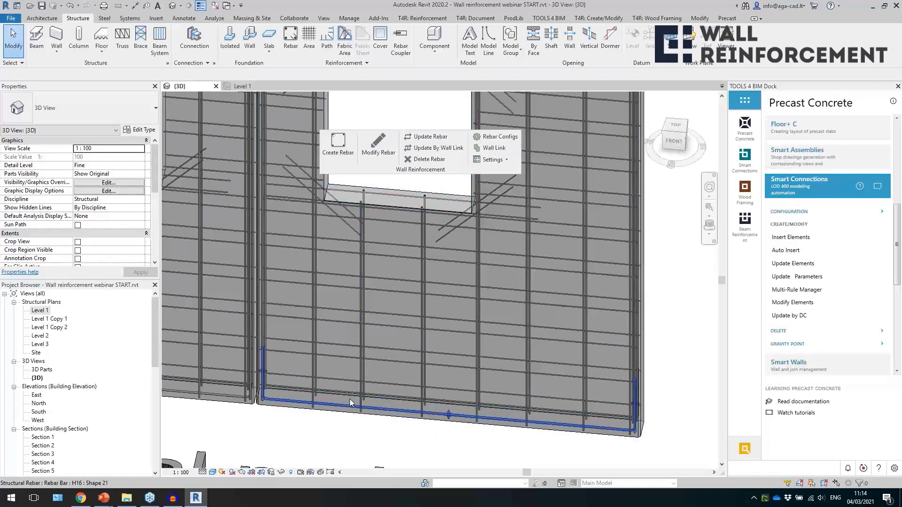
scroll(324, 367, down, 5)
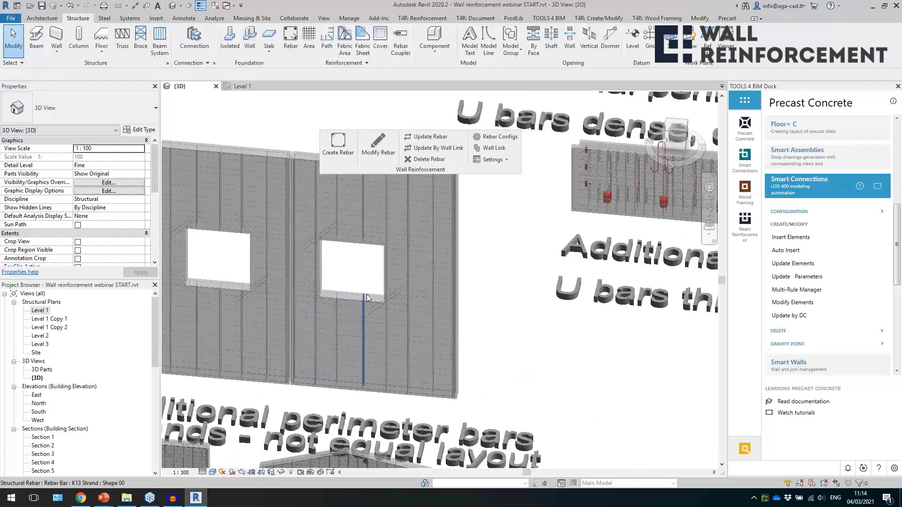
scroll(376, 306, up, 3)
click(393, 329)
shift+middle_drag(443, 340, 423, 310)
key(Escape)
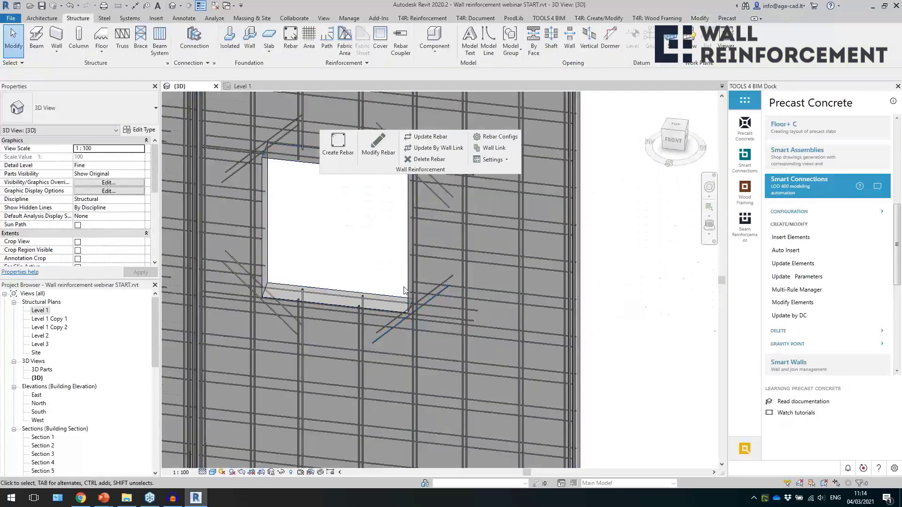
scroll(404, 291, down, 3)
click(350, 291)
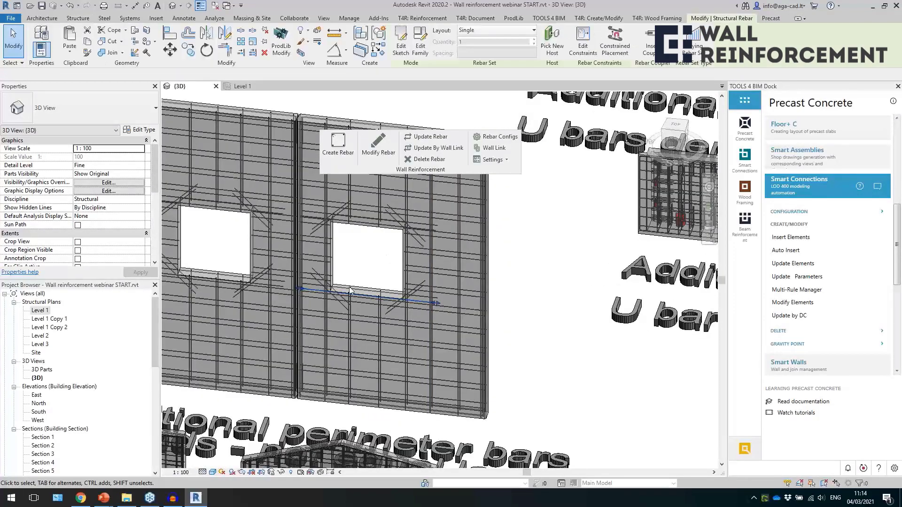
key(Escape)
Select the H10 edge bars at the end and bottom of the wall with full-thickness U bars to inspect them, and clear the selection.
scroll(309, 315, down, 5)
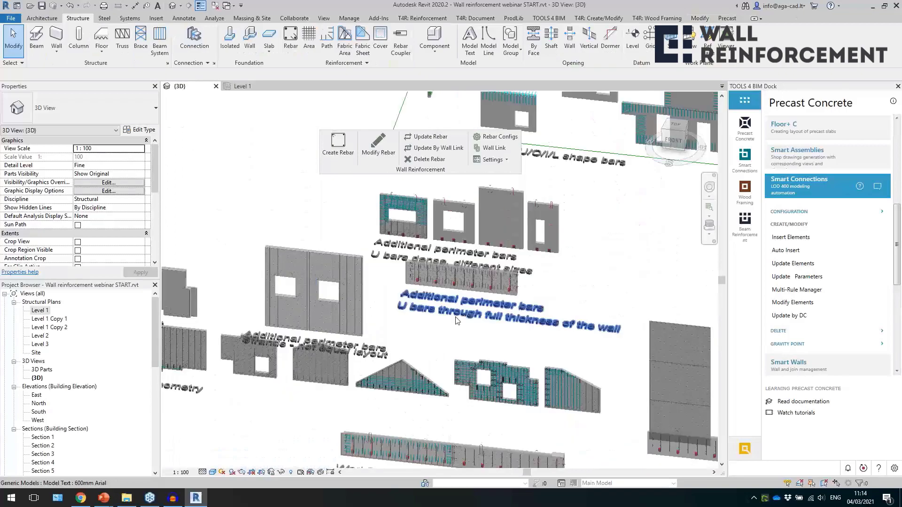
shift+middle_drag(597, 312, 300, 313)
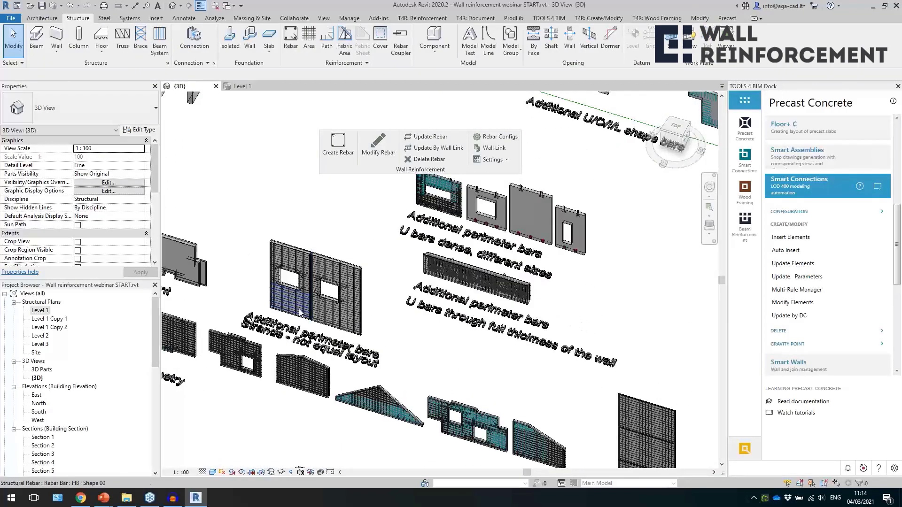
scroll(506, 292, up, 4)
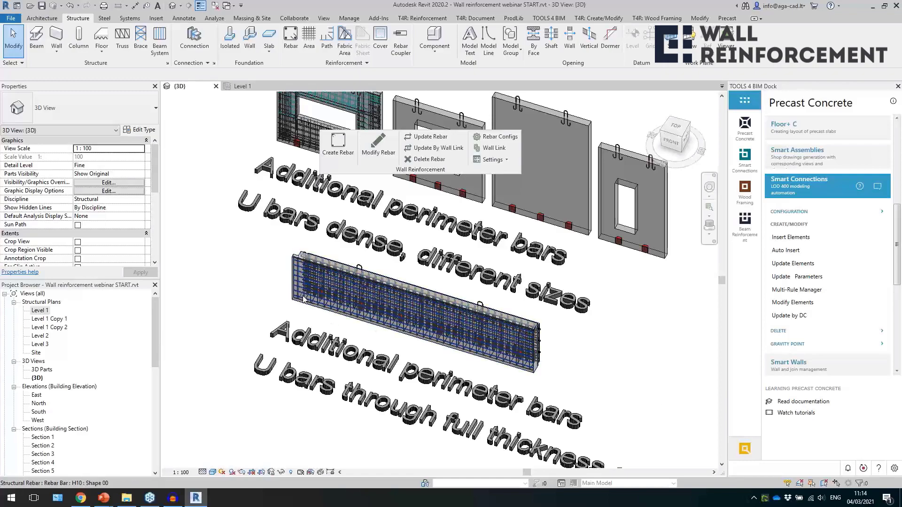
scroll(300, 289, up, 6)
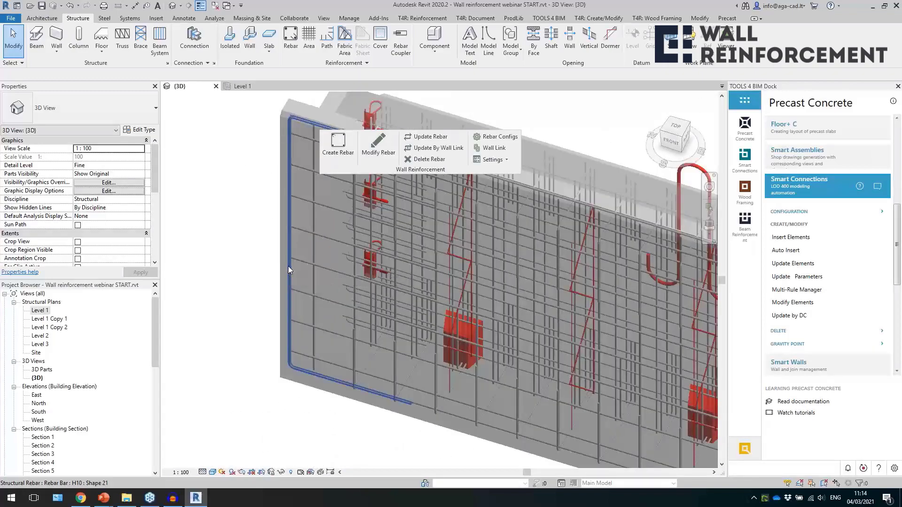
click(289, 266)
scroll(288, 265, down, 3)
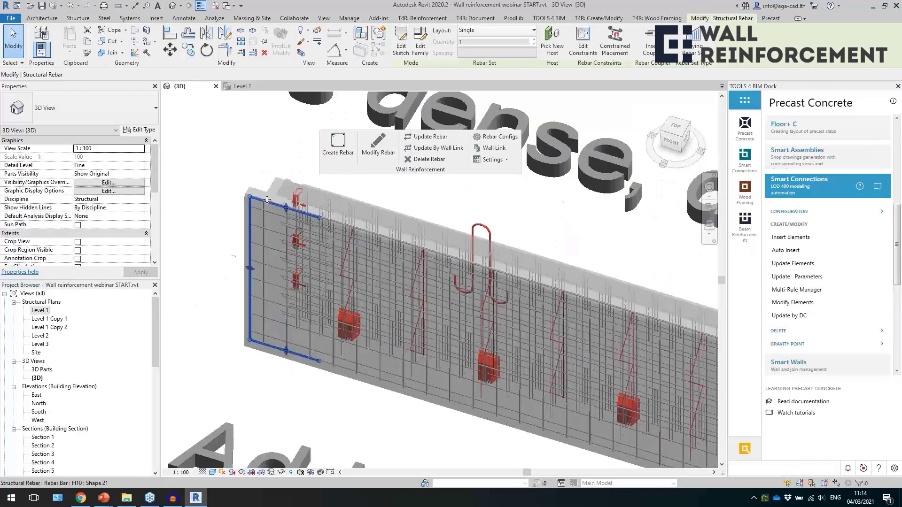
click(311, 217)
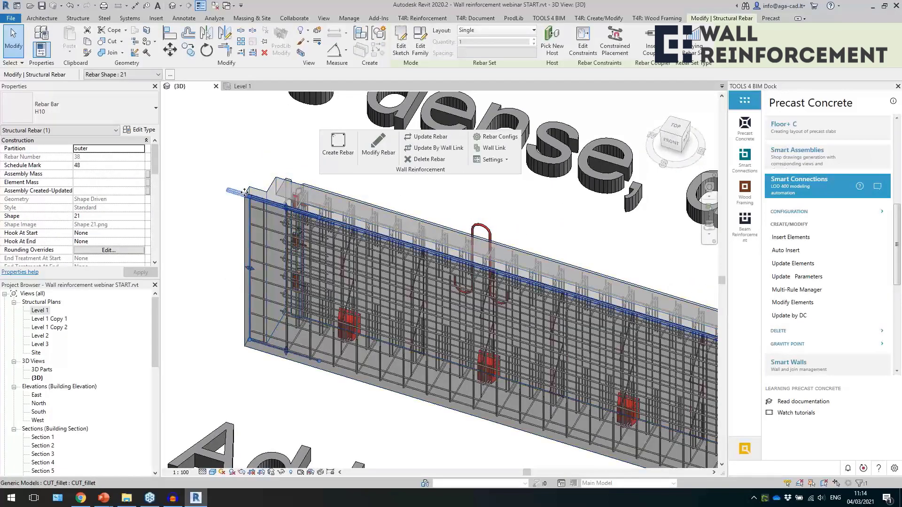
scroll(247, 281, up, 3)
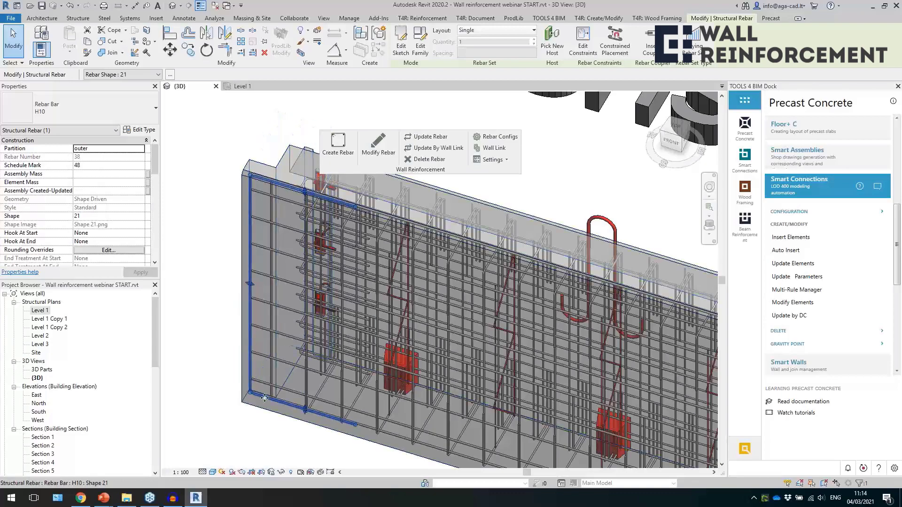
scroll(263, 396, down, 2)
click(313, 411)
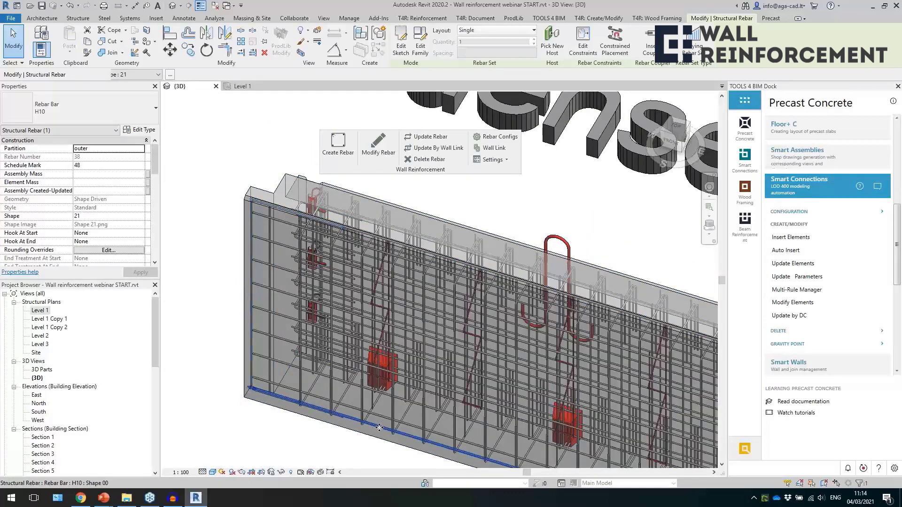
scroll(291, 428, down, 3)
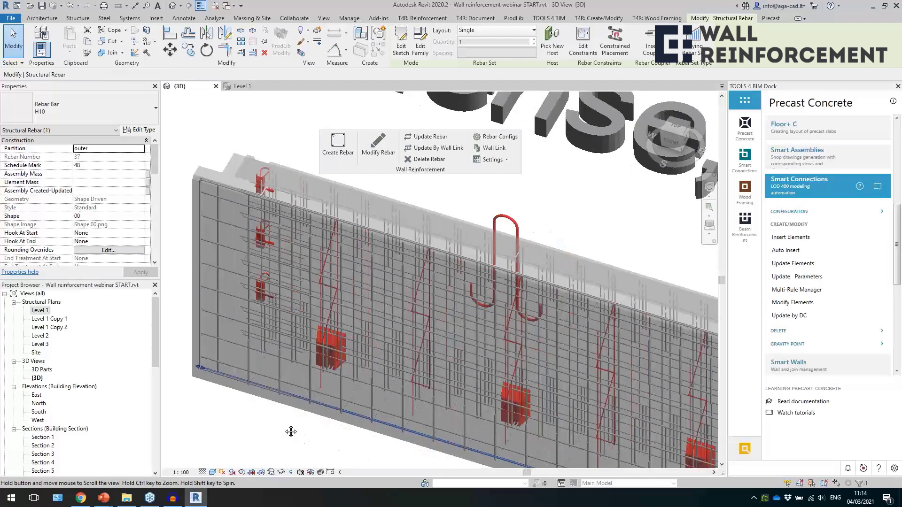
scroll(285, 428, down, 4)
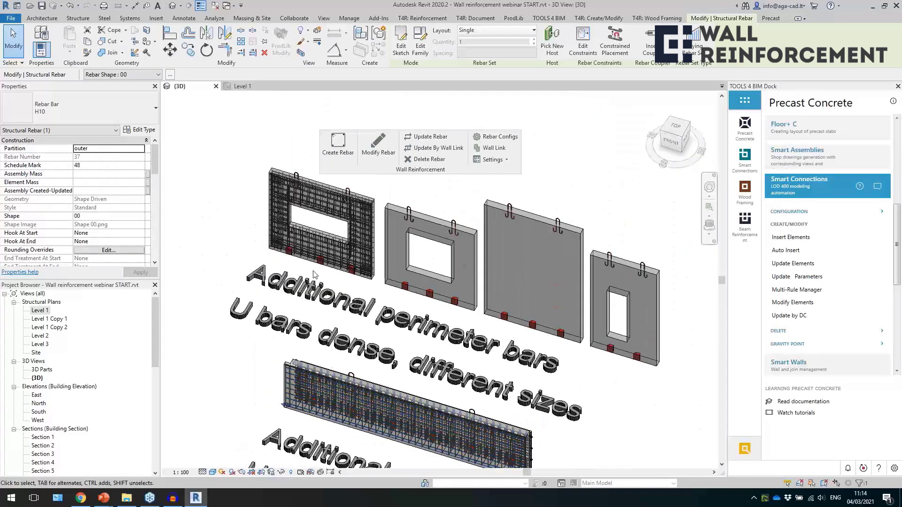
key(Escape)
Select the vertical H16 edge bars at the corner of the reinforced dense U-bar wall and locate them in the Level 1 plan.
scroll(300, 187, up, 4)
scroll(224, 146, up, 4)
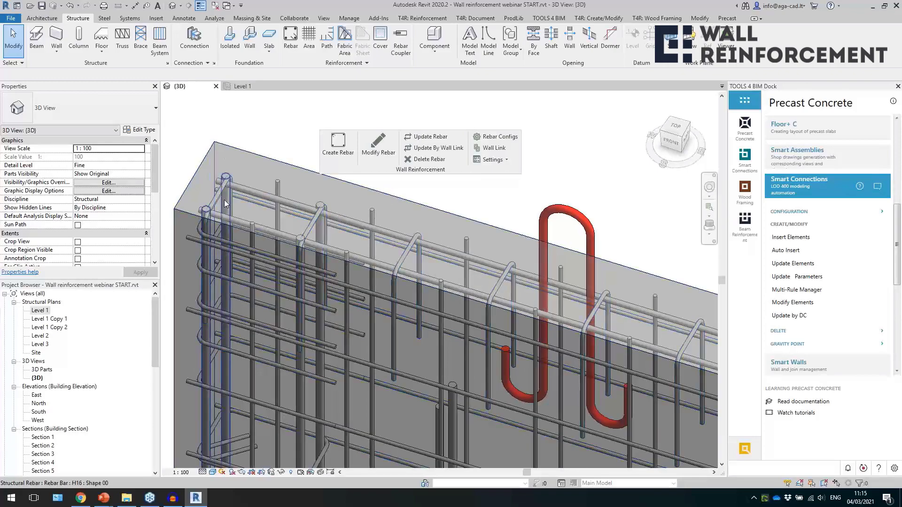
click(224, 199)
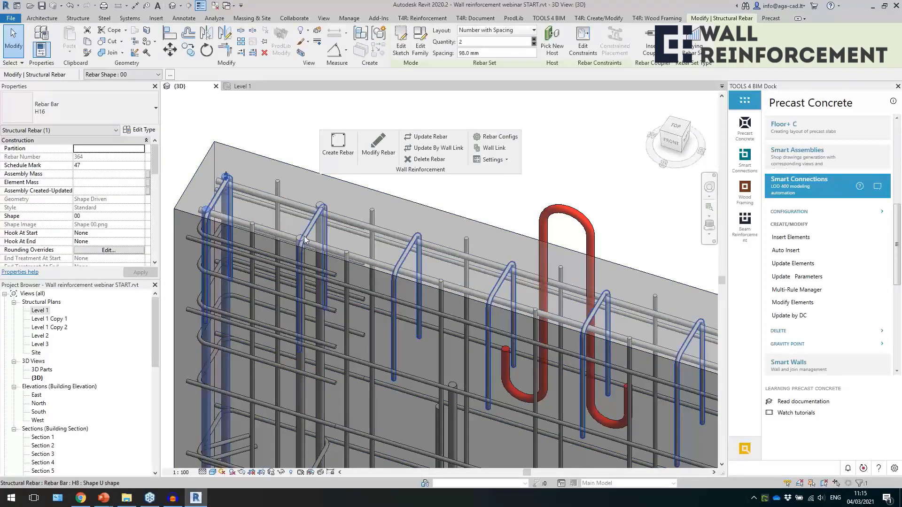
double_click(40, 312)
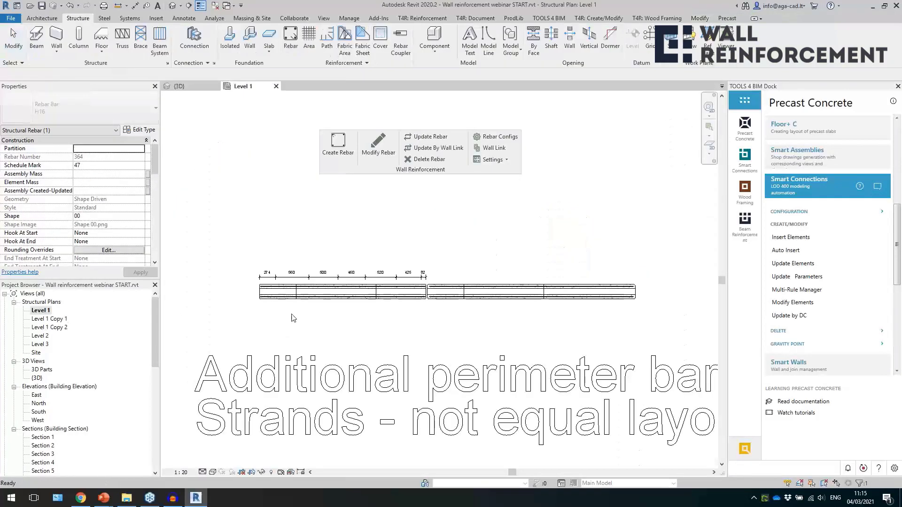
middle_drag(360, 271, 301, 465)
scroll(414, 269, up, 3)
key(Escape)
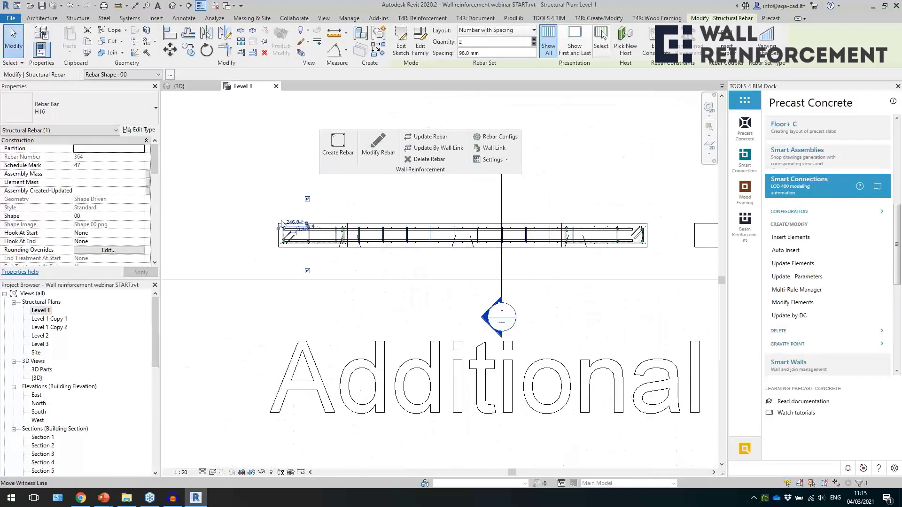
Inspect the H16 vertical edge bars at both ends of the dense U-bar wall in plan, and clear the selection.
scroll(391, 250, up, 4)
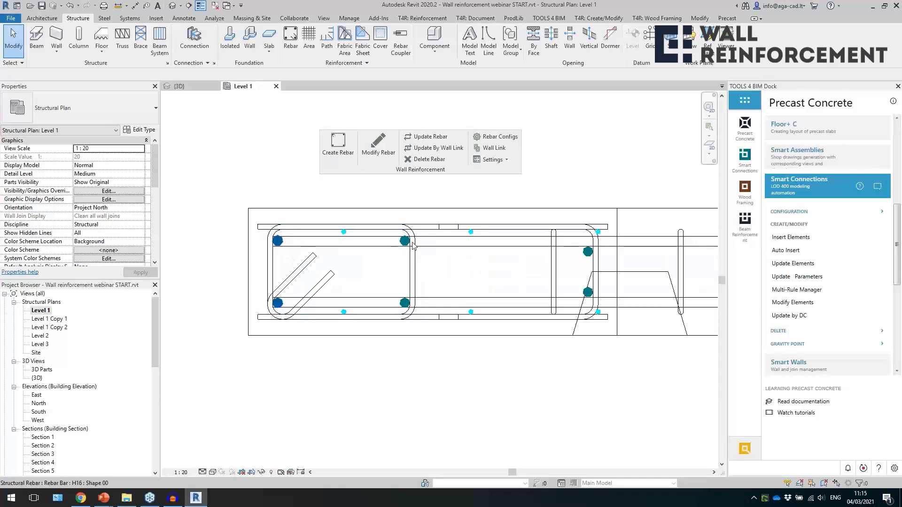
click(414, 246)
scroll(301, 298, down, 5)
scroll(305, 297, down, 1)
scroll(551, 280, up, 5)
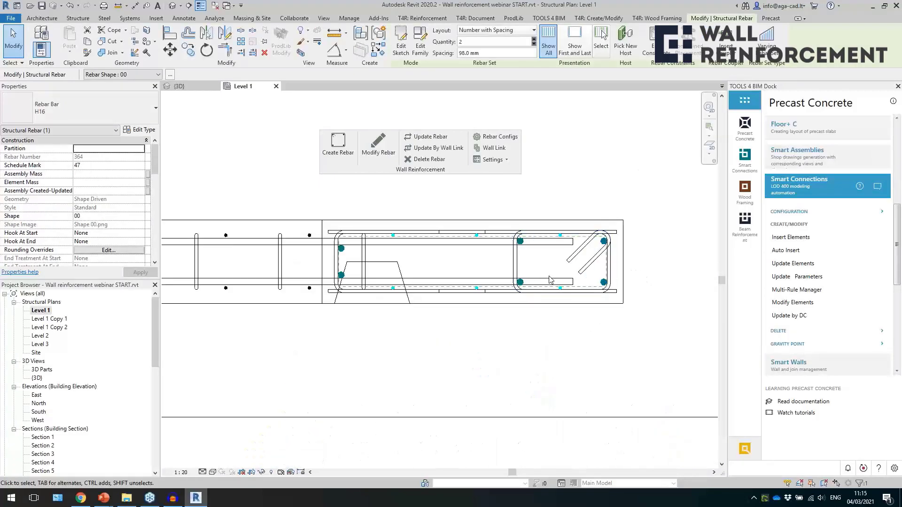
scroll(610, 315, down, 4)
scroll(525, 297, down, 5)
click(518, 327)
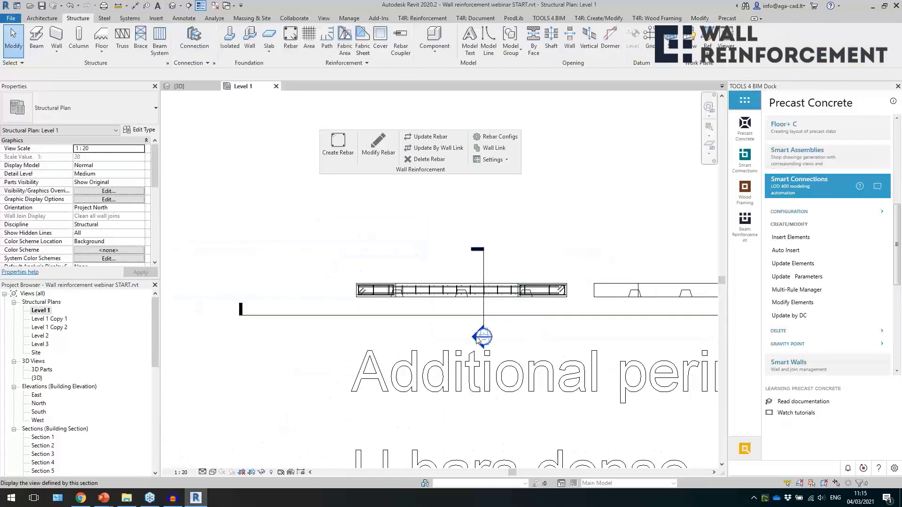
Open Section 4 along the dense U-bar walls and Section 1 through the reinforced wall.
scroll(270, 338, down, 3)
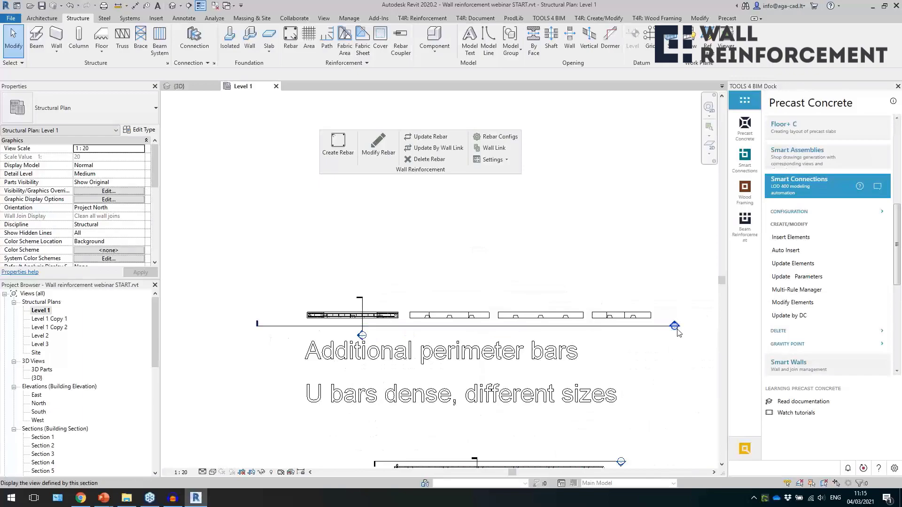
double_click(675, 326)
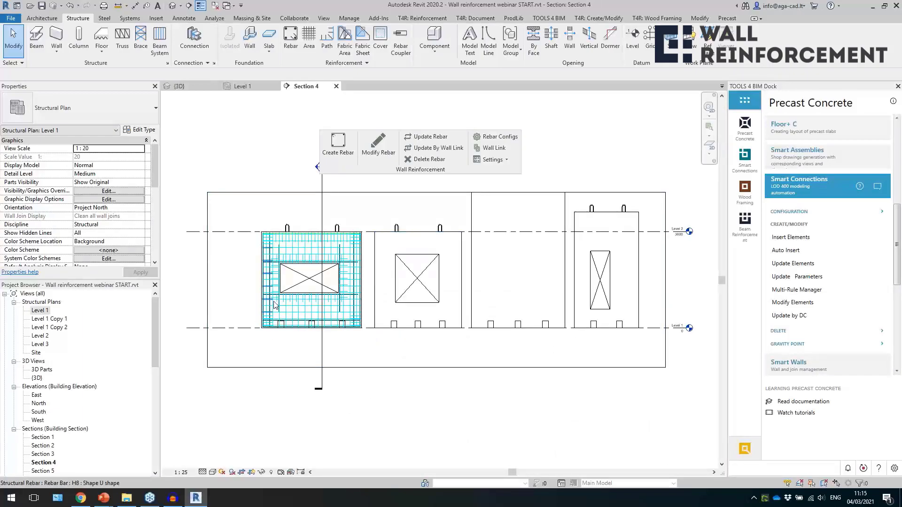
scroll(281, 313, up, 3)
scroll(350, 359, down, 3)
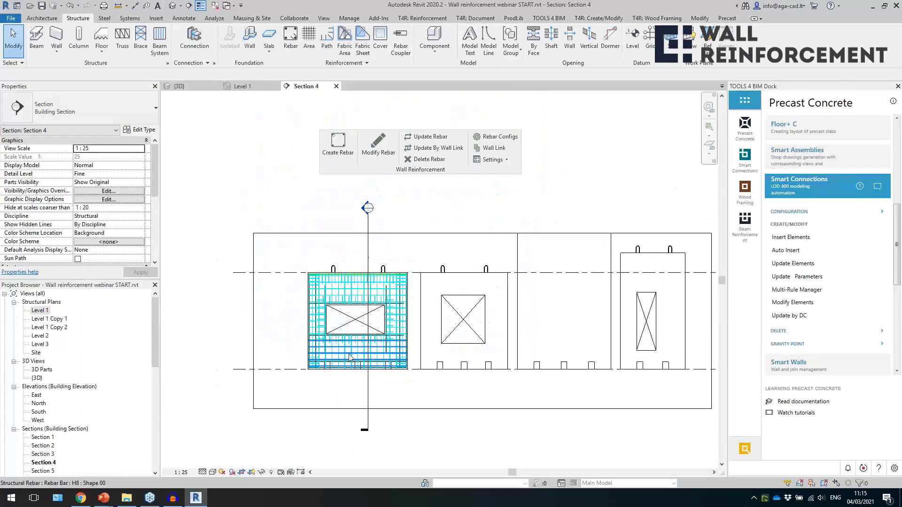
double_click(367, 208)
Select the H16 bars at the wall's bottom edge and the H12 bars at its top edge in Section 1 to inspect their positions.
scroll(461, 319, up, 2)
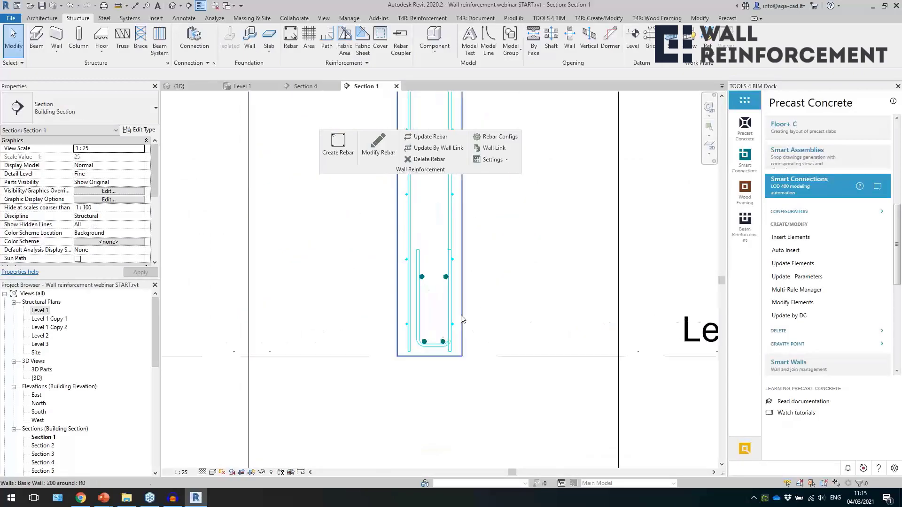
click(422, 276)
scroll(442, 306, up, 1)
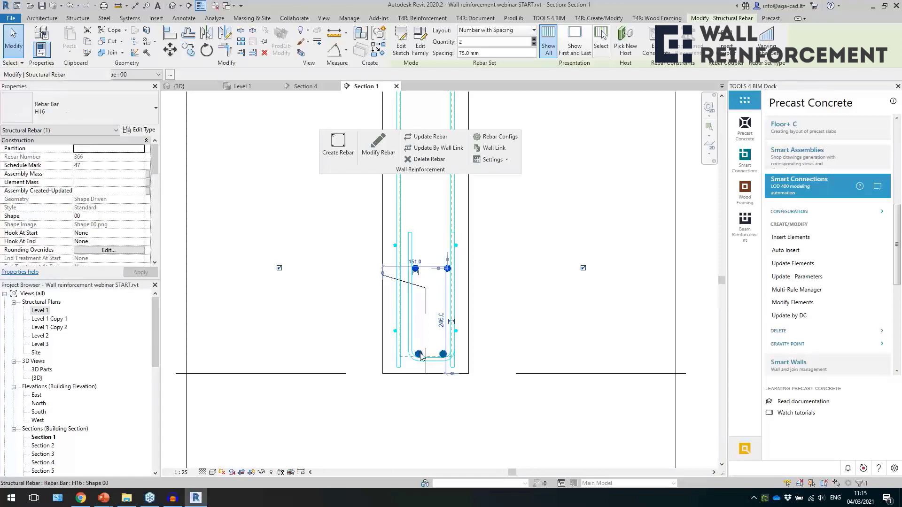
click(422, 357)
scroll(418, 410, down, 3)
middle_drag(462, 209, 472, 453)
scroll(474, 287, down, 1)
middle_drag(471, 277, 475, 437)
scroll(437, 275, up, 5)
click(420, 296)
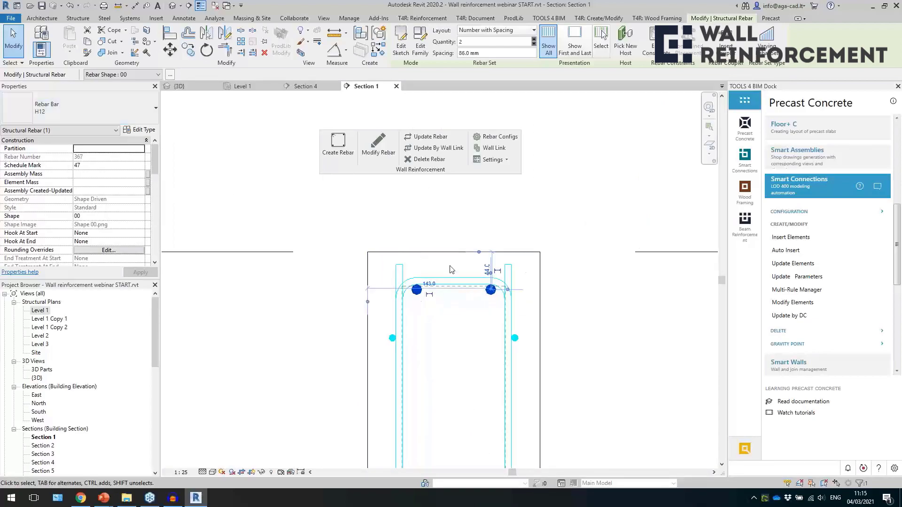
key(Escape)
Review the Additional Edge Rebar items of the A_edges cages configuration for the sectioned wall, close it without saving and clear the selection.
scroll(432, 228, down, 5)
scroll(433, 230, down, 2)
scroll(433, 245, up, 4)
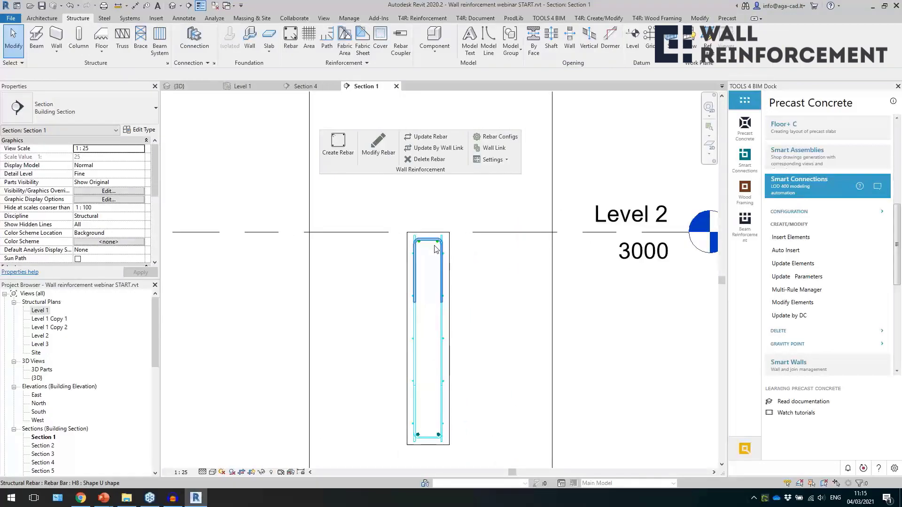
click(378, 149)
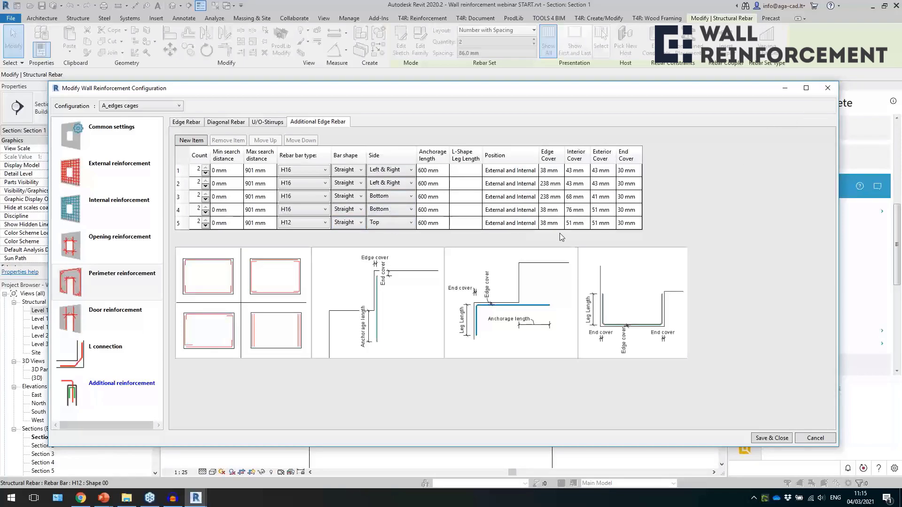
click(828, 89)
click(596, 313)
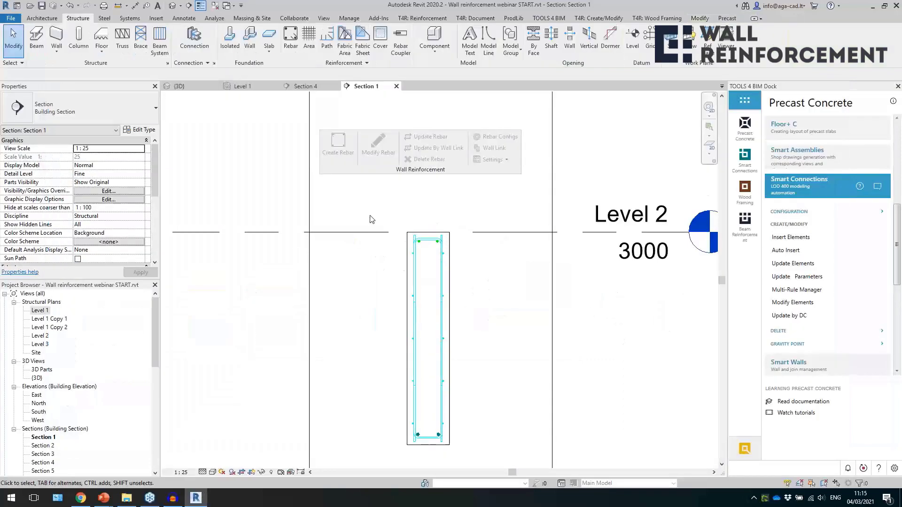
Return to the 3D view and bring the row of dense U-bar walls, including the unreinforced ones, into view.
scroll(370, 215, down, 4)
click(173, 6)
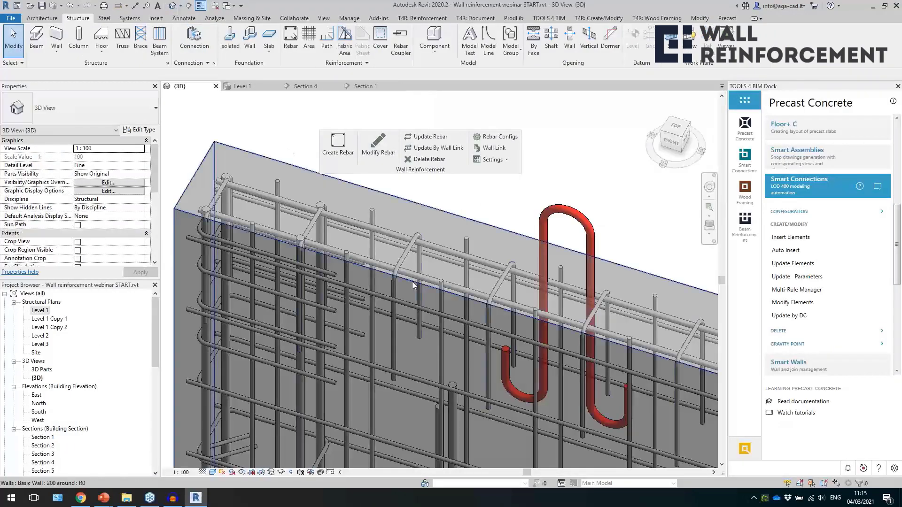
scroll(376, 244, down, 5)
scroll(442, 268, up, 2)
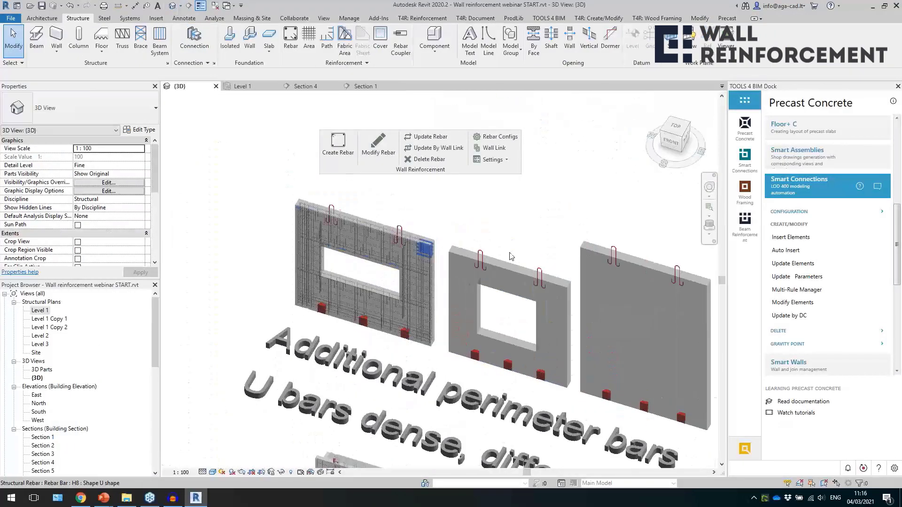
scroll(445, 269, down, 4)
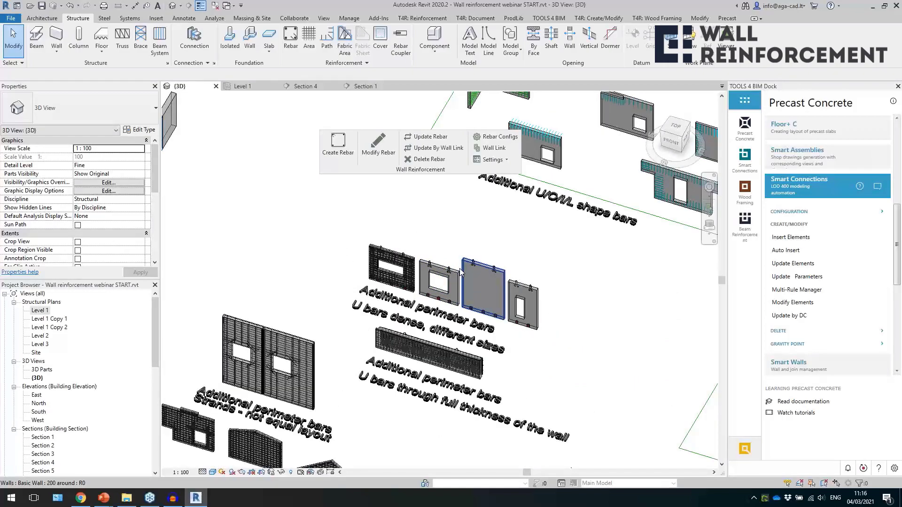
Bring the outlined group of walls labelled as having additional U and L shape bars into view.
scroll(446, 271, down, 3)
middle_drag(522, 268, 472, 302)
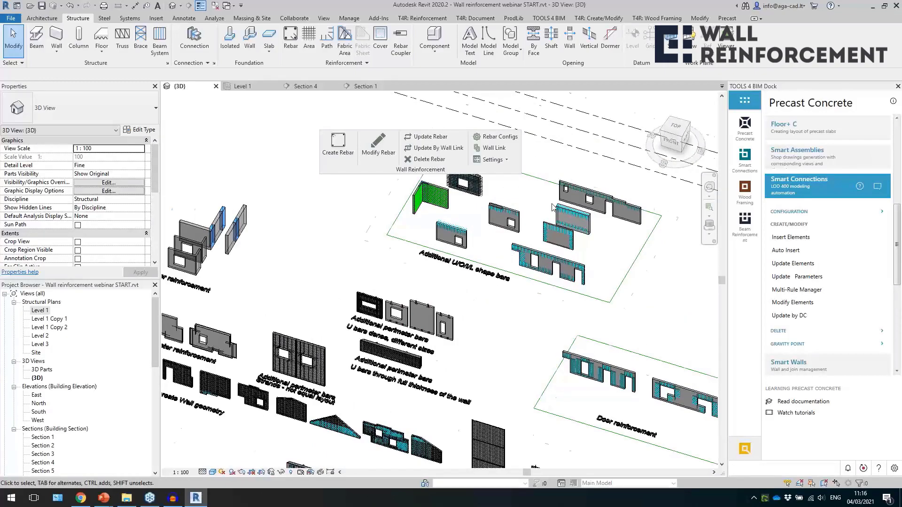
scroll(512, 258, up, 3)
middle_drag(499, 282, 431, 315)
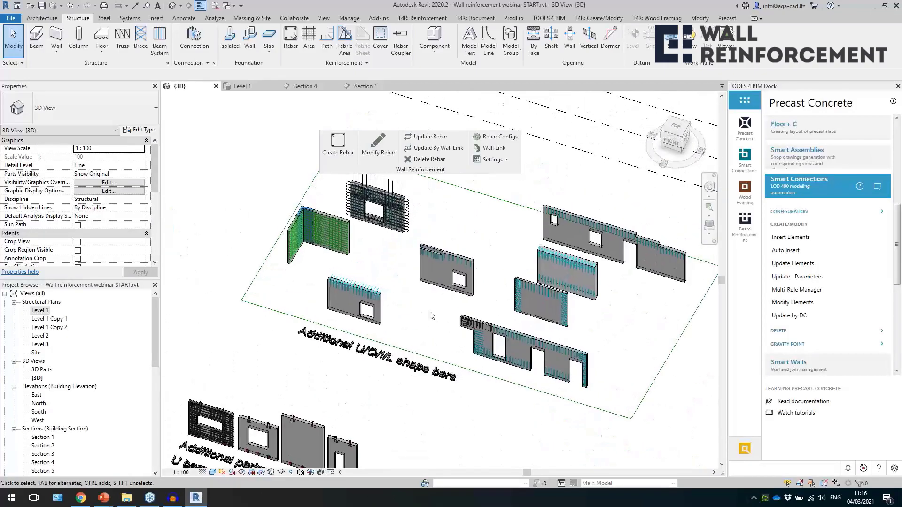
scroll(427, 315, up, 3)
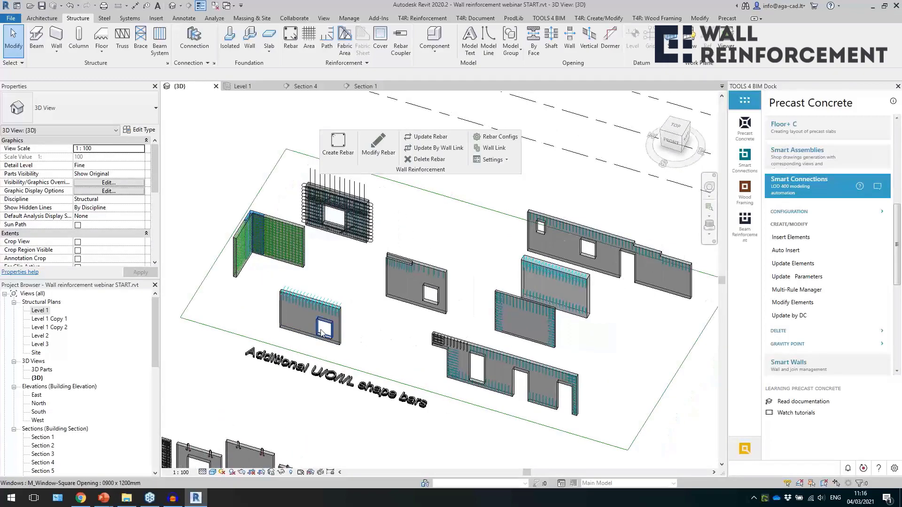
Select the H8 shape 11 bars along the top edge of the wall with one square window and inspect them up close.
scroll(319, 319, up, 3)
click(331, 301)
shift+middle_drag(331, 300, 405, 329)
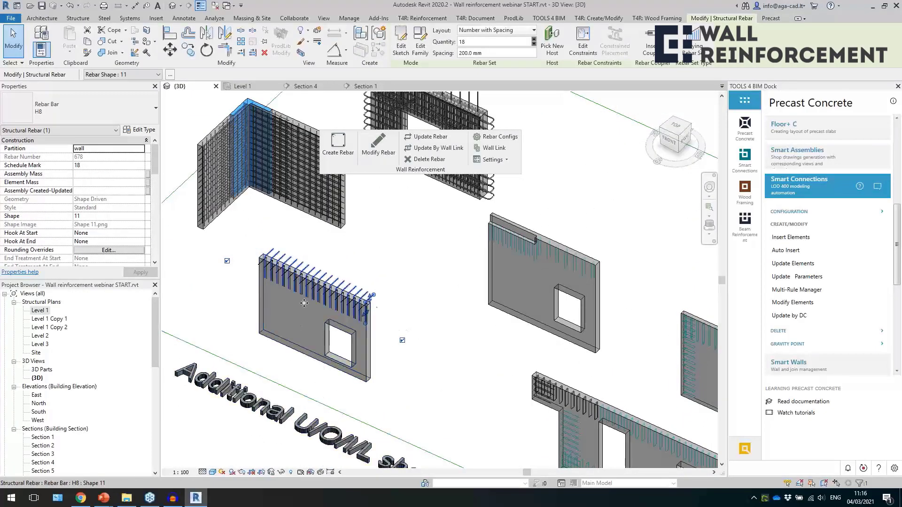
scroll(378, 312, up, 4)
scroll(378, 310, up, 1)
scroll(454, 317, down, 3)
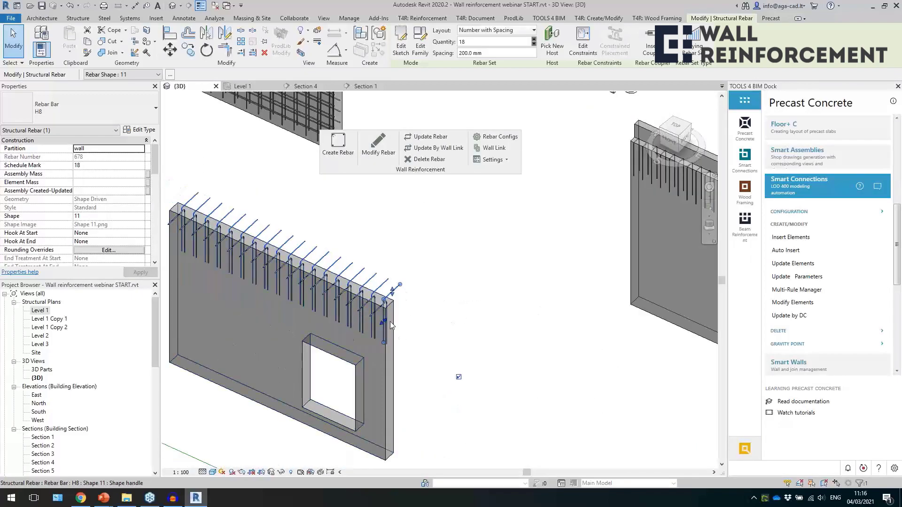
scroll(497, 349, down, 1)
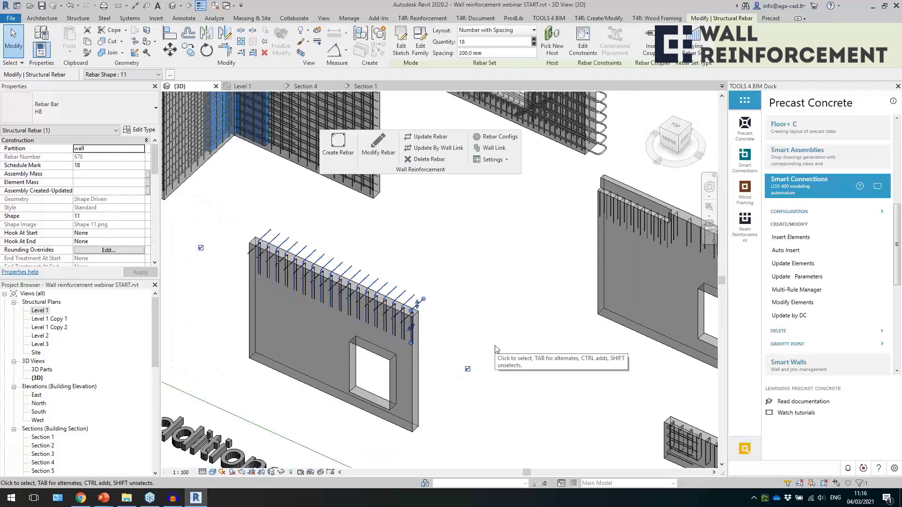
scroll(424, 342, down, 1)
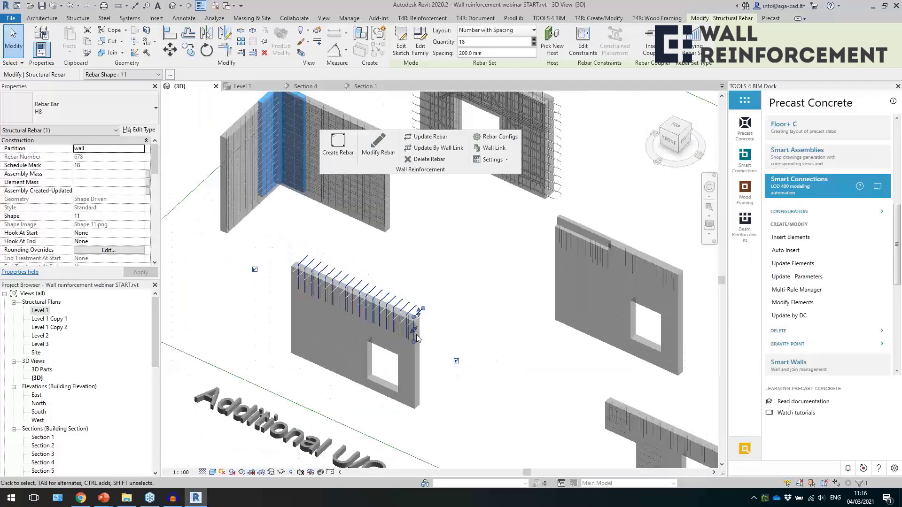
scroll(428, 345, up, 3)
shift+middle_drag(428, 346, 472, 400)
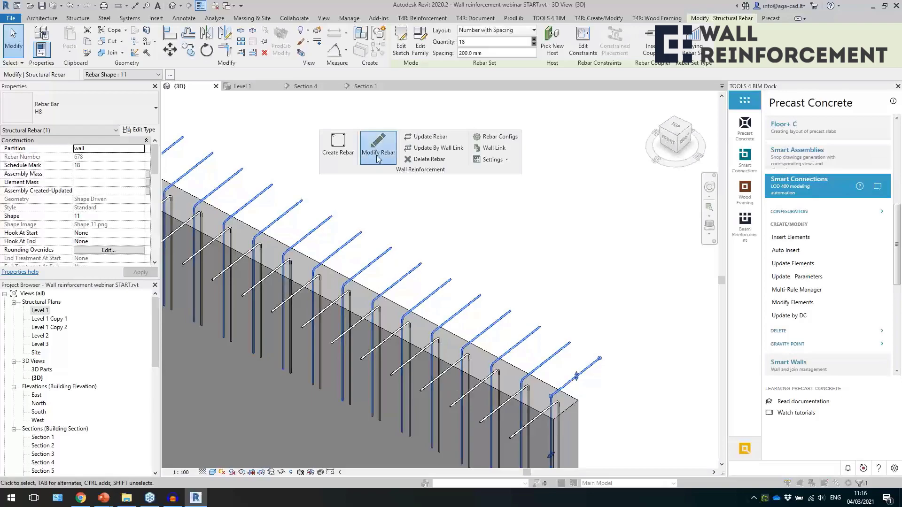
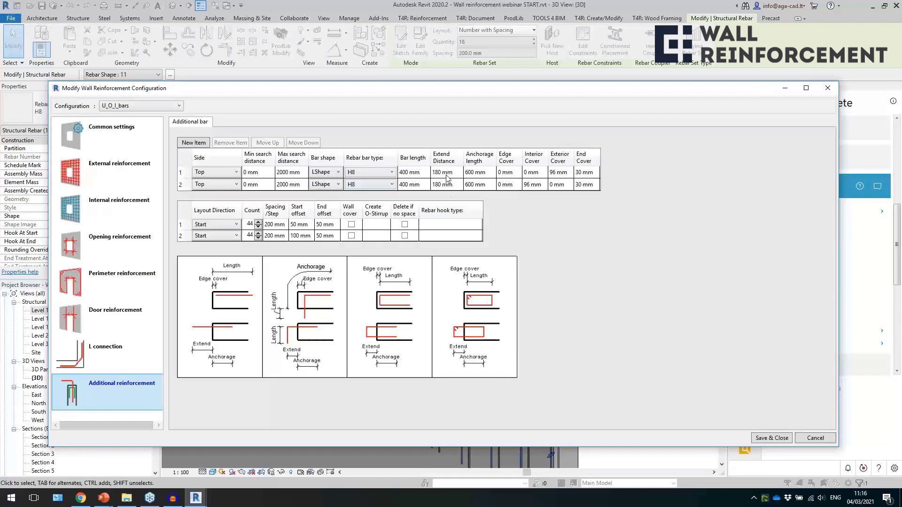
Set the first top L-shape item's extend distance to 600 mm, save the configuration and inspect the regenerated bars.
click(442, 172)
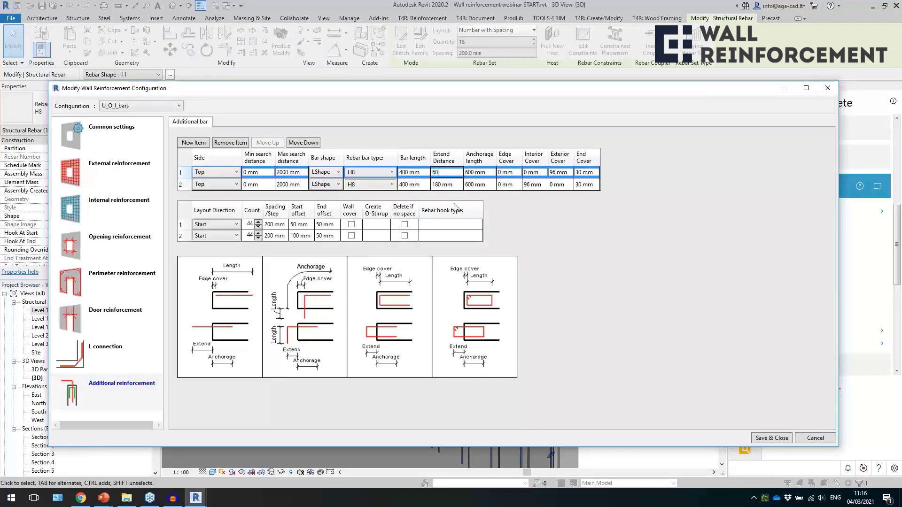
click(456, 189)
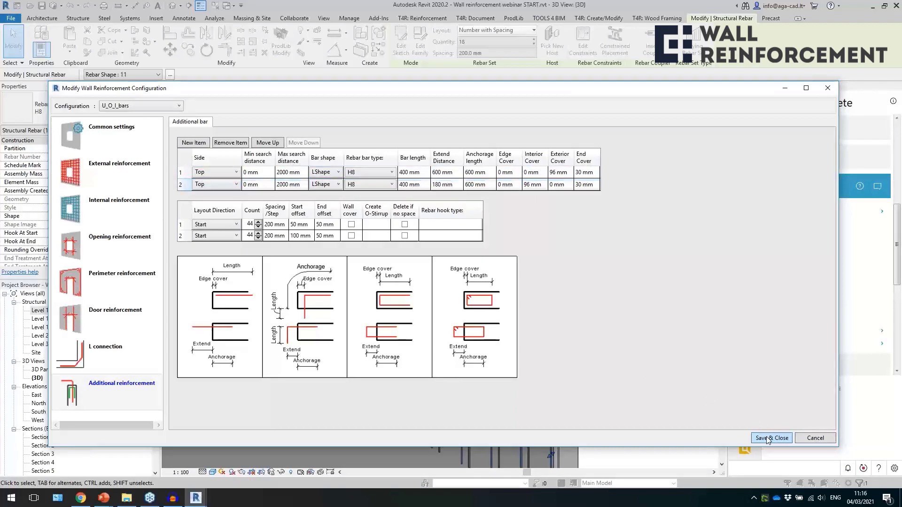
click(768, 439)
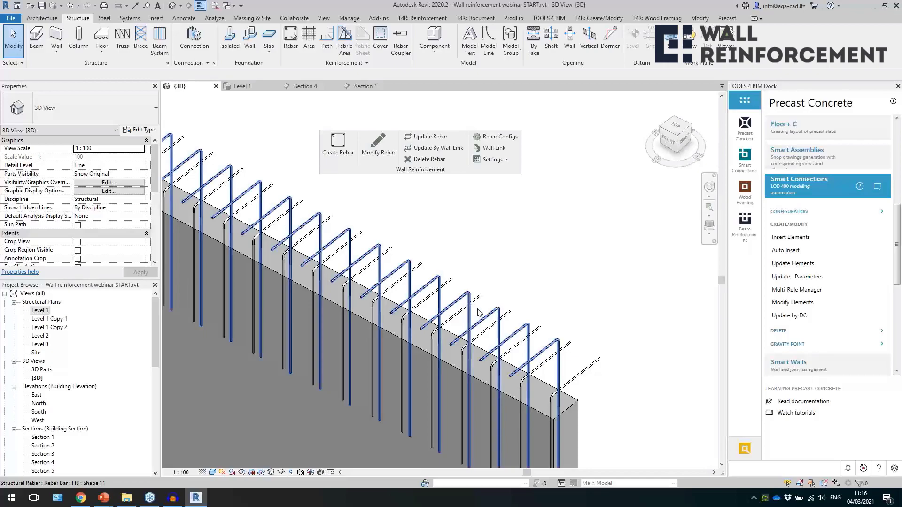
click(458, 294)
shift+middle_drag(446, 282, 399, 330)
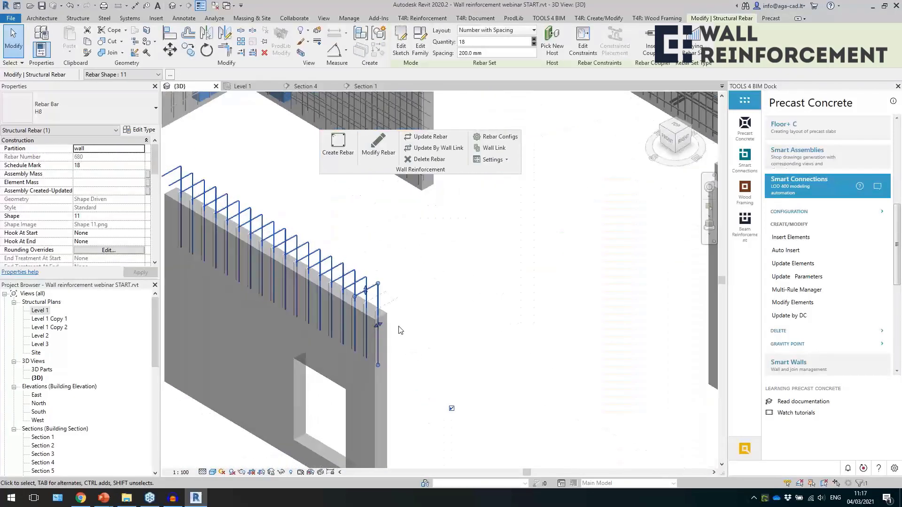
Clear the selection and bring the long wall with one window and two door openings into close view.
scroll(371, 287, down, 4)
click(395, 299)
scroll(396, 299, down, 2)
scroll(546, 399, up, 4)
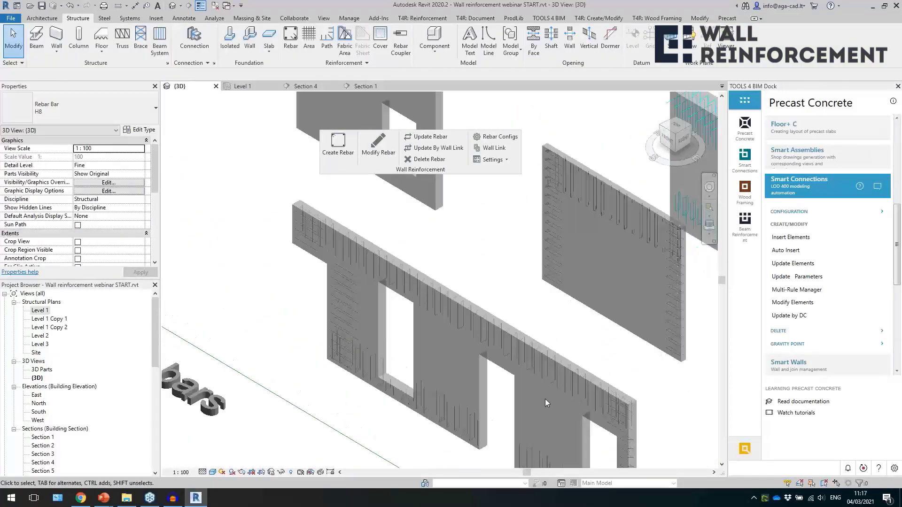
scroll(535, 390, up, 2)
scroll(469, 340, up, 3)
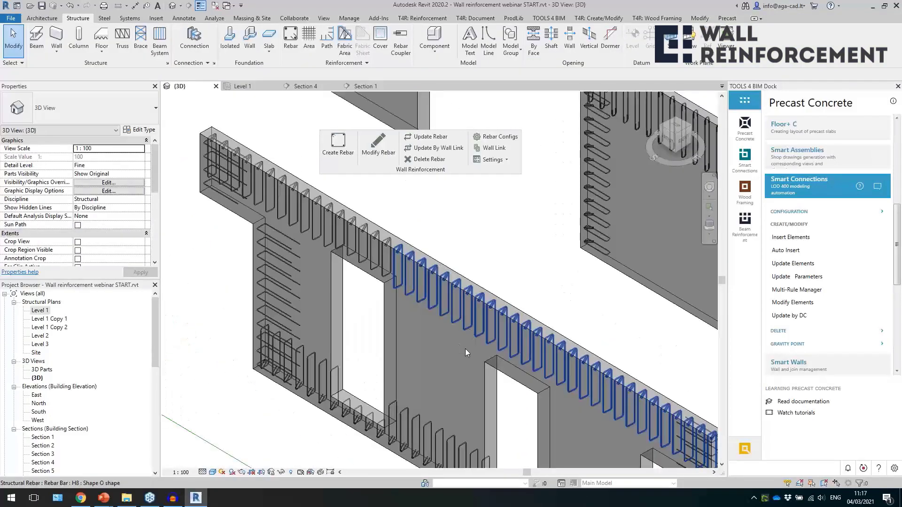
Inspect the O-shape bars along the long wall's top edge and the U-shape bars along its window-side end.
click(460, 346)
scroll(362, 282, down, 4)
scroll(500, 392, up, 5)
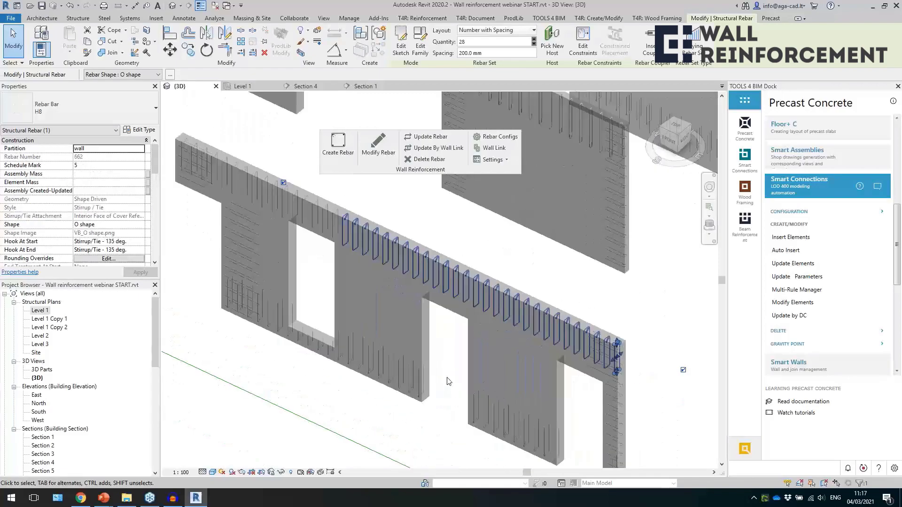
scroll(449, 381, up, 1)
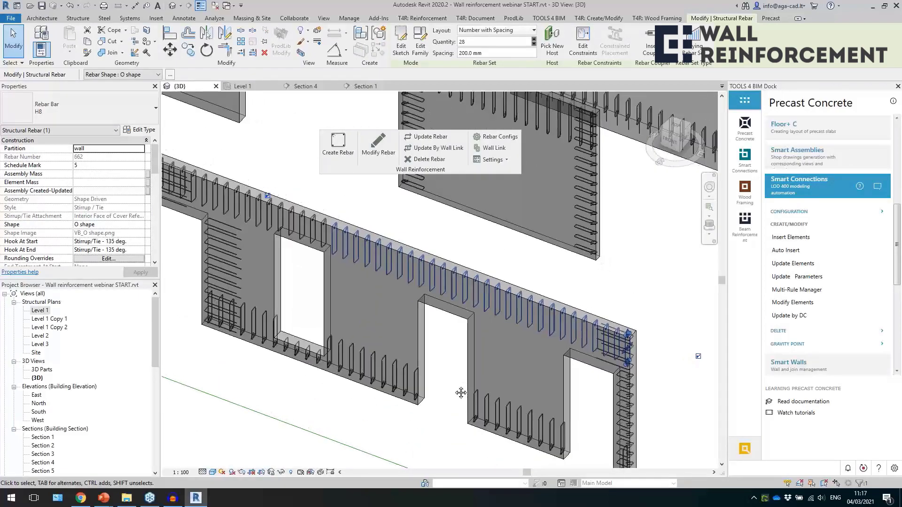
middle_drag(460, 393, 463, 380)
scroll(464, 380, down, 1)
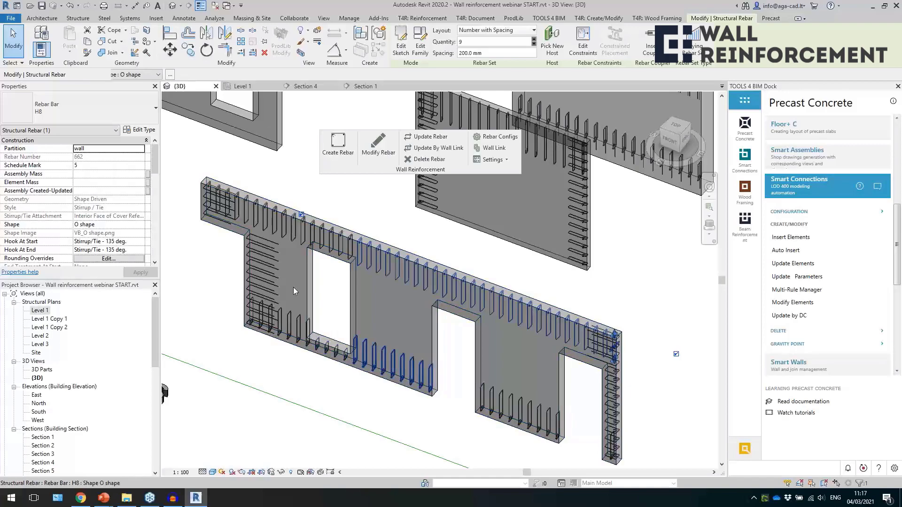
click(270, 270)
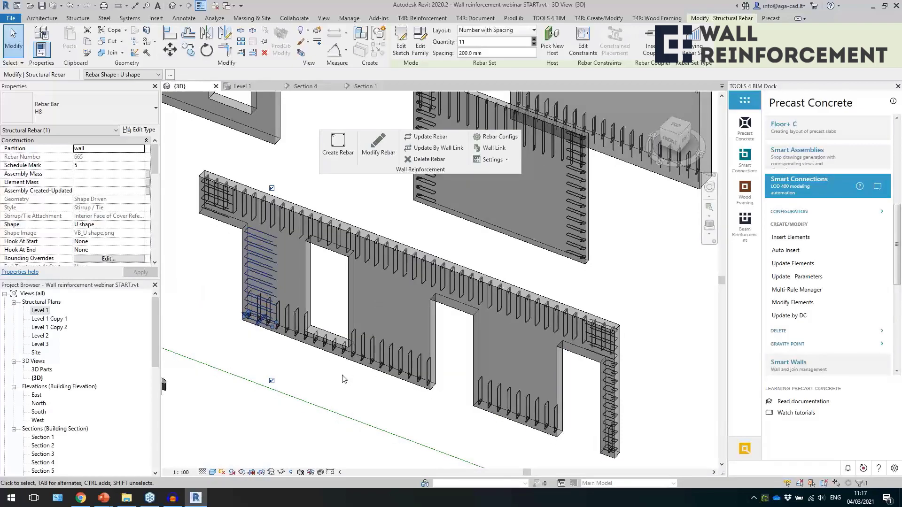
click(344, 380)
From the short O-shape bars below the window, enable Delete if no space for the Top & Bottom item and save the configuration.
scroll(344, 380, up, 5)
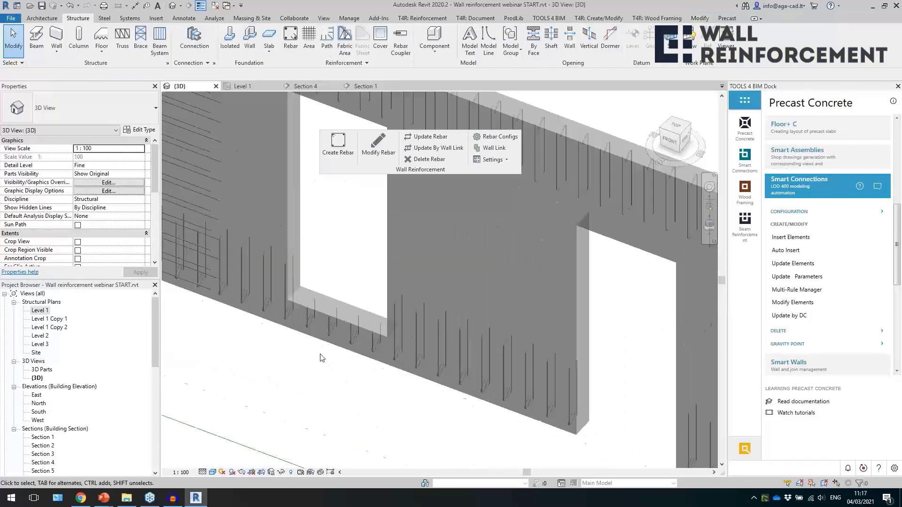
click(307, 320)
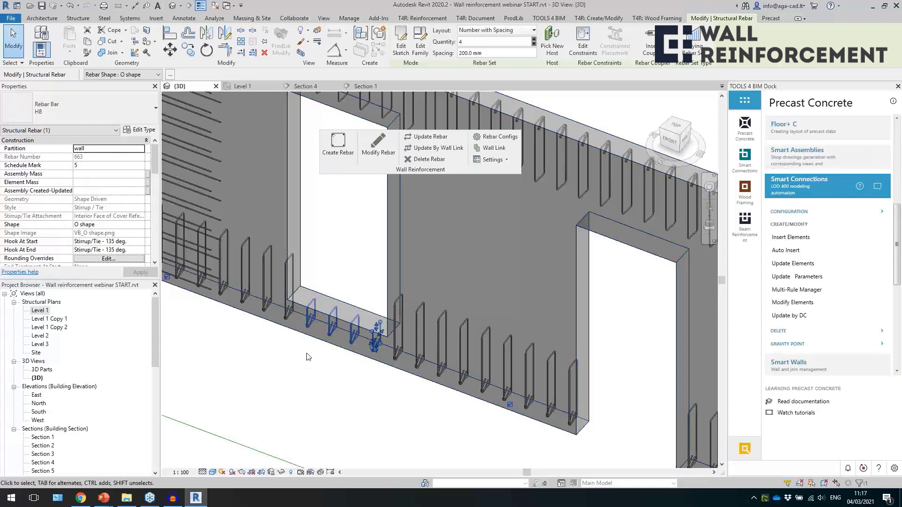
scroll(308, 357, down, 5)
click(375, 160)
click(330, 333)
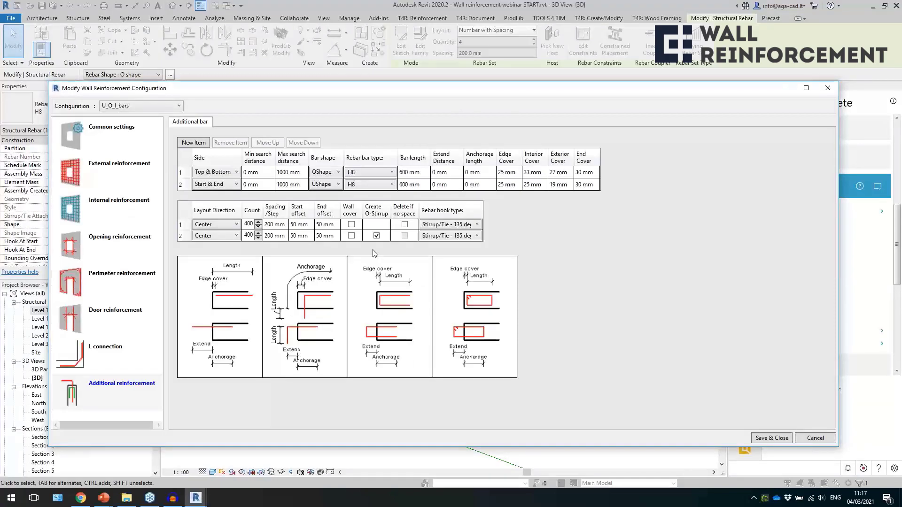
click(404, 225)
click(778, 438)
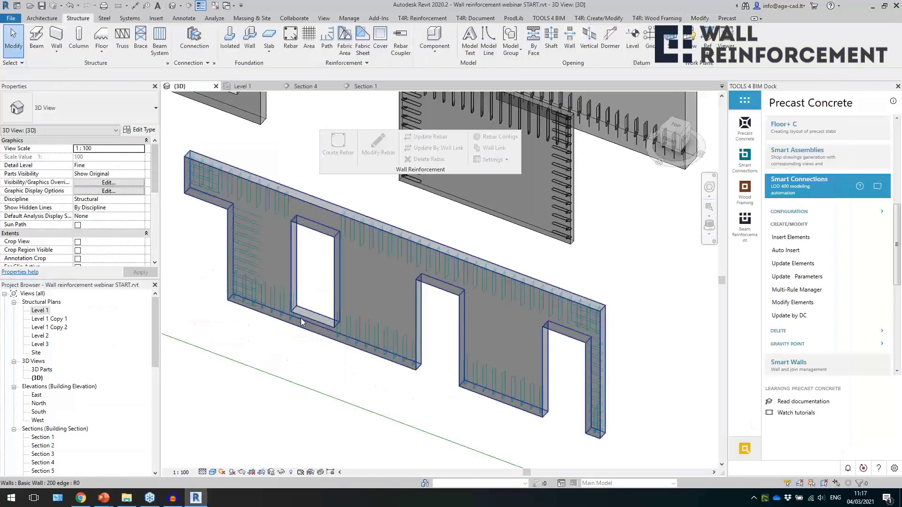
Disable Create O-Stirrup for the Start & End U-shape item, save, and check the U bars above the narrow door leg.
scroll(305, 328, up, 5)
scroll(305, 328, down, 5)
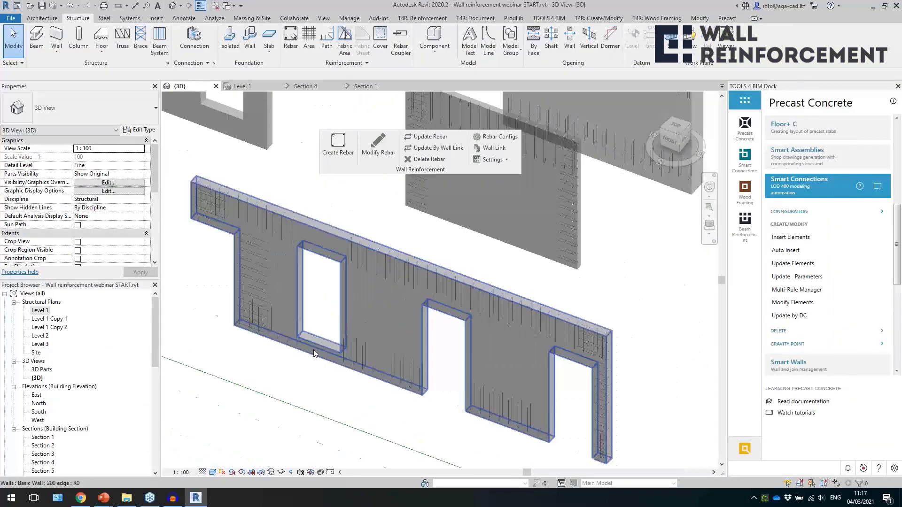
scroll(316, 290, down, 1)
scroll(366, 381, up, 1)
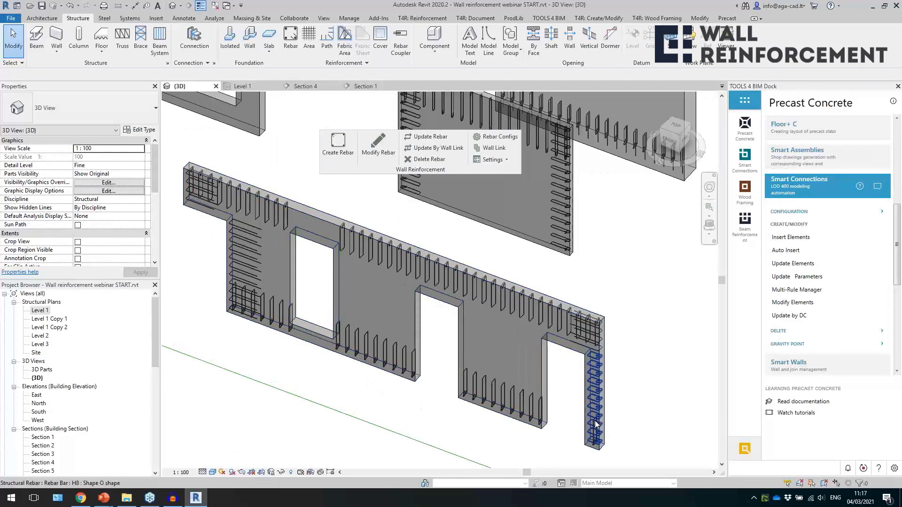
scroll(613, 435, up, 2)
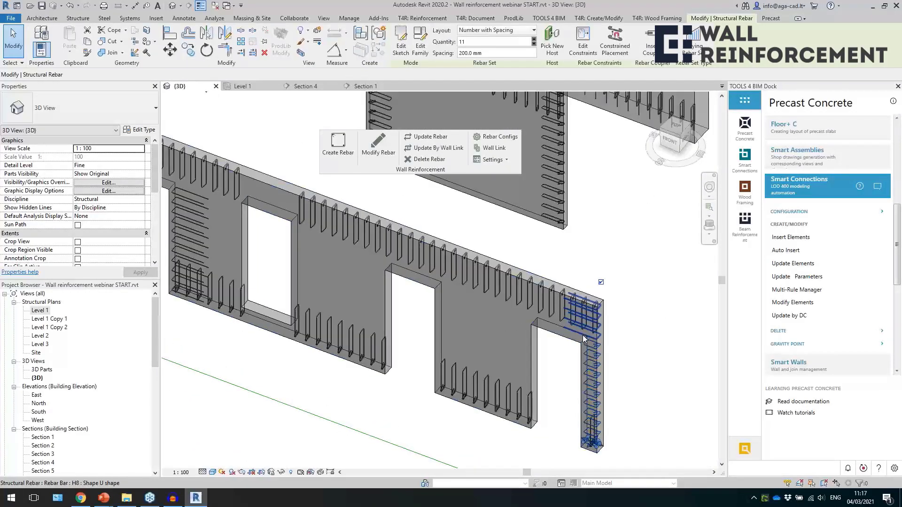
click(583, 335)
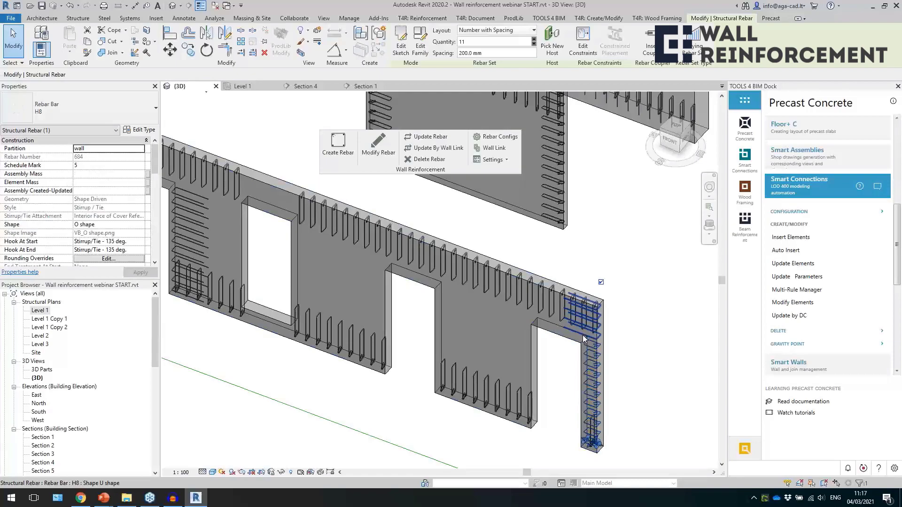
click(378, 143)
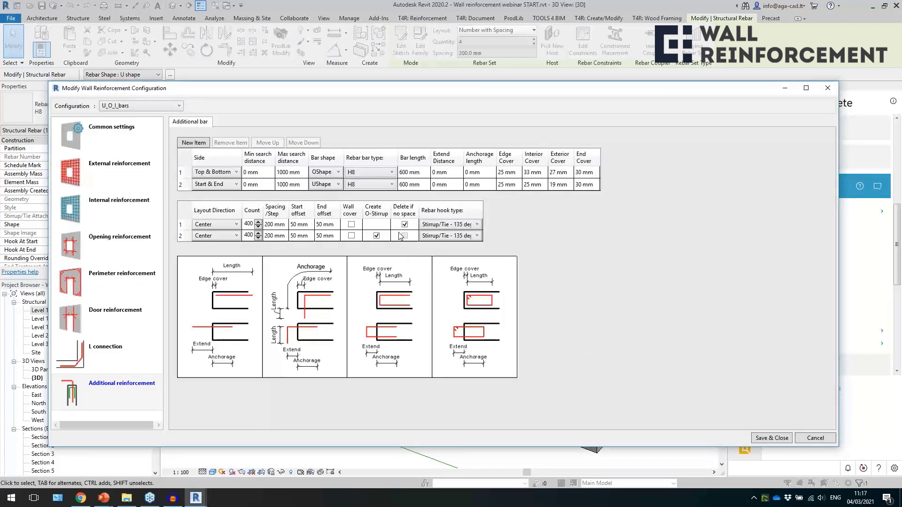
click(377, 237)
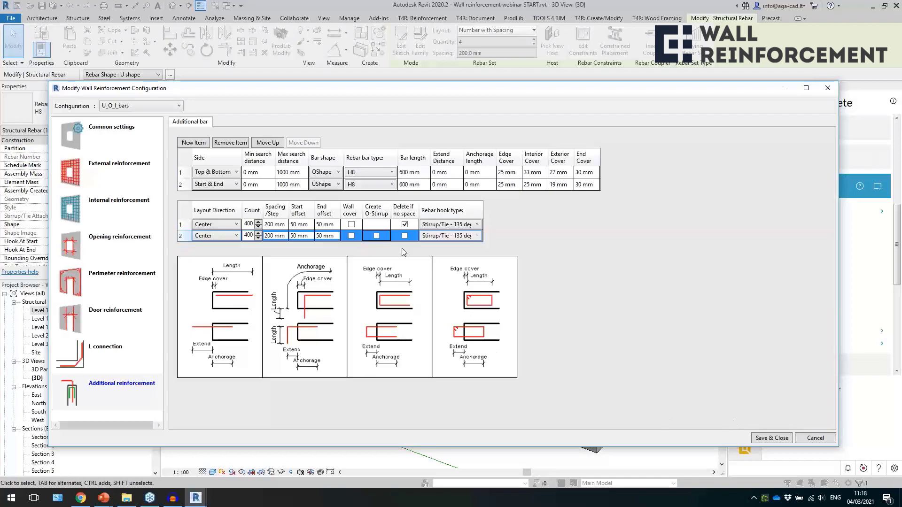
click(772, 438)
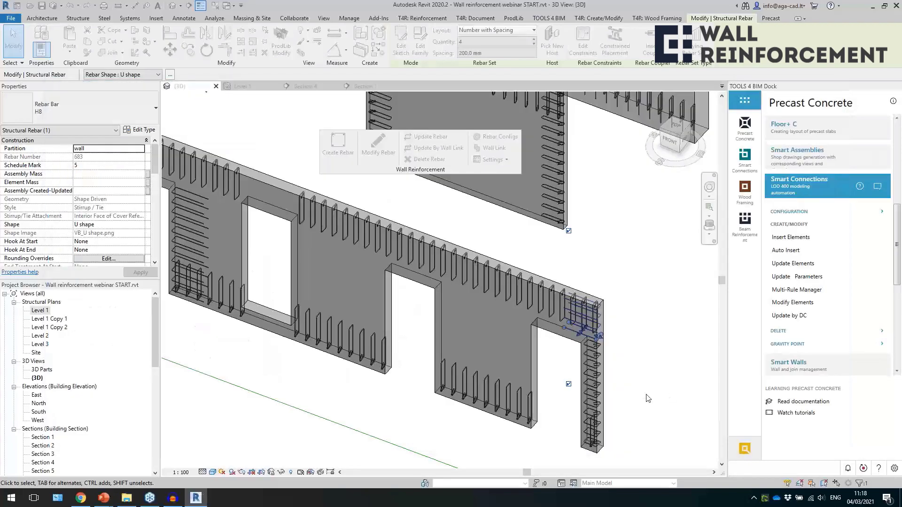
click(621, 388)
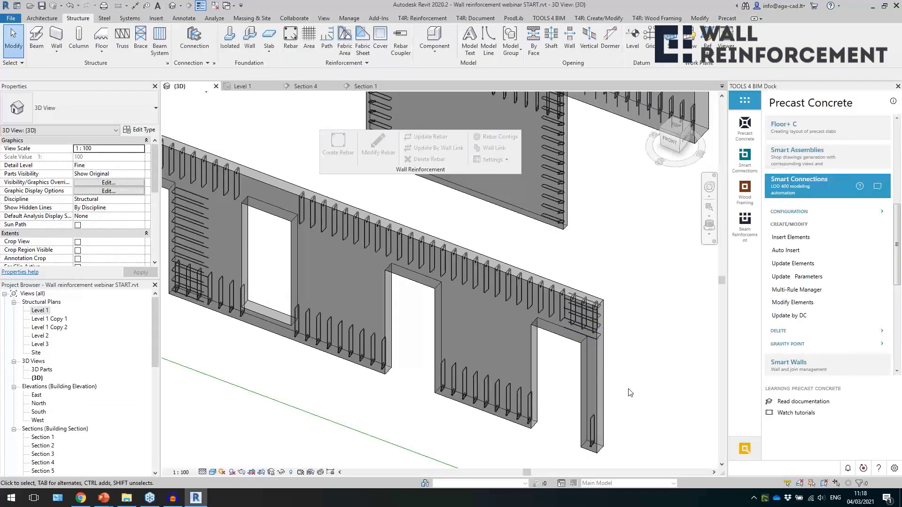
click(575, 306)
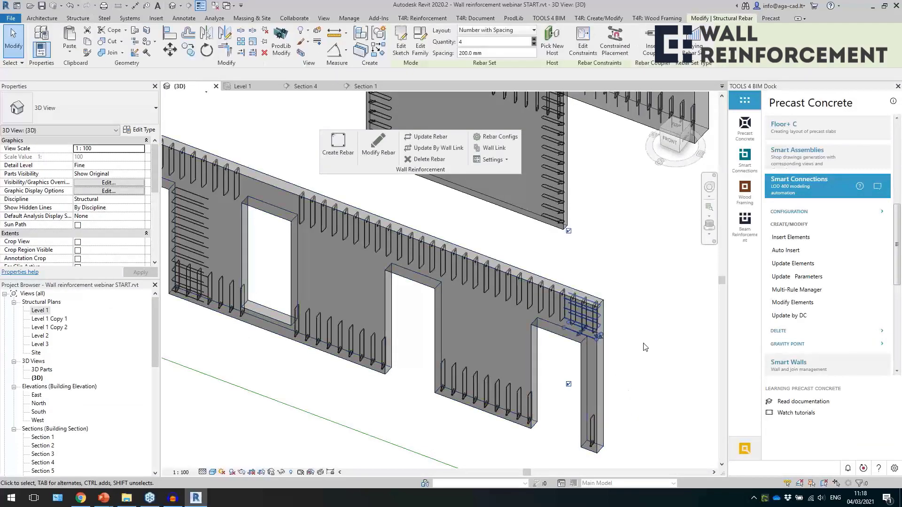
scroll(635, 344, down, 1)
click(459, 411)
Set the max search distance of the stepped wall's top U-shape bars to 200 mm, save and inspect its top edges.
scroll(459, 412, down, 2)
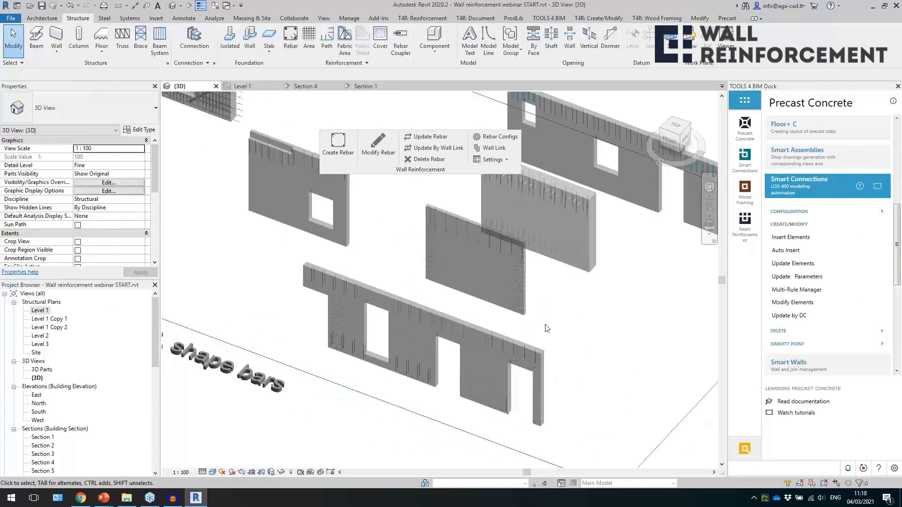
scroll(560, 336, up, 3)
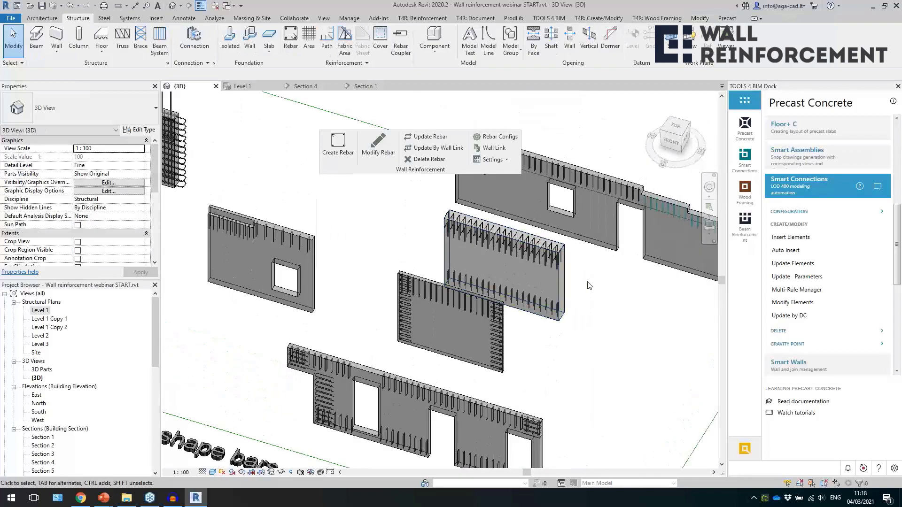
scroll(564, 329, up, 3)
scroll(588, 317, down, 2)
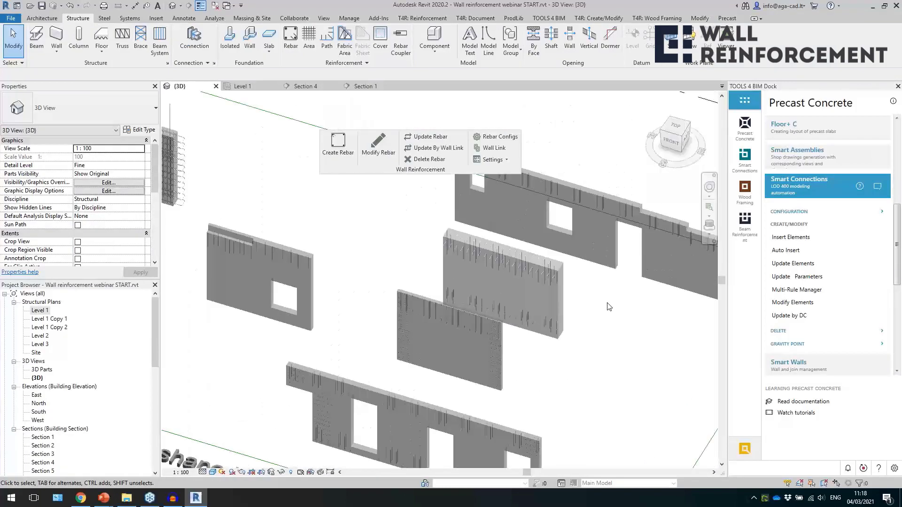
scroll(446, 371, up, 4)
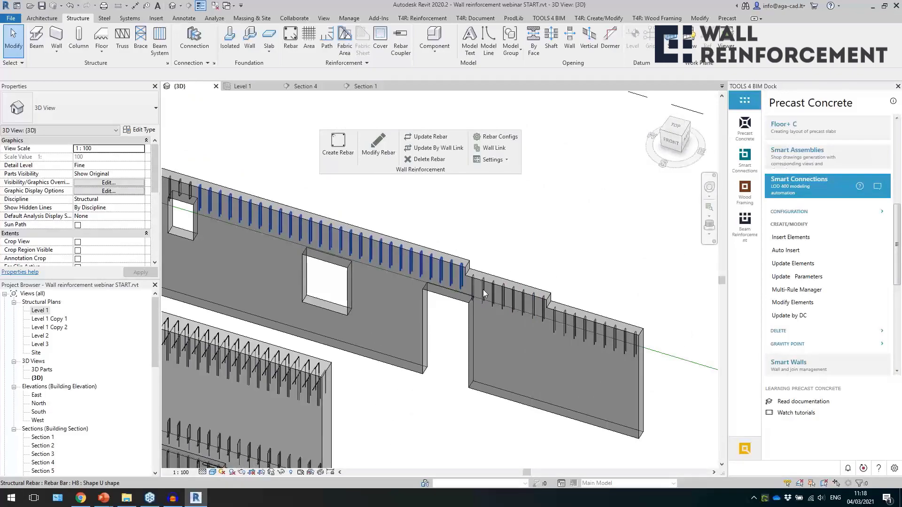
click(506, 303)
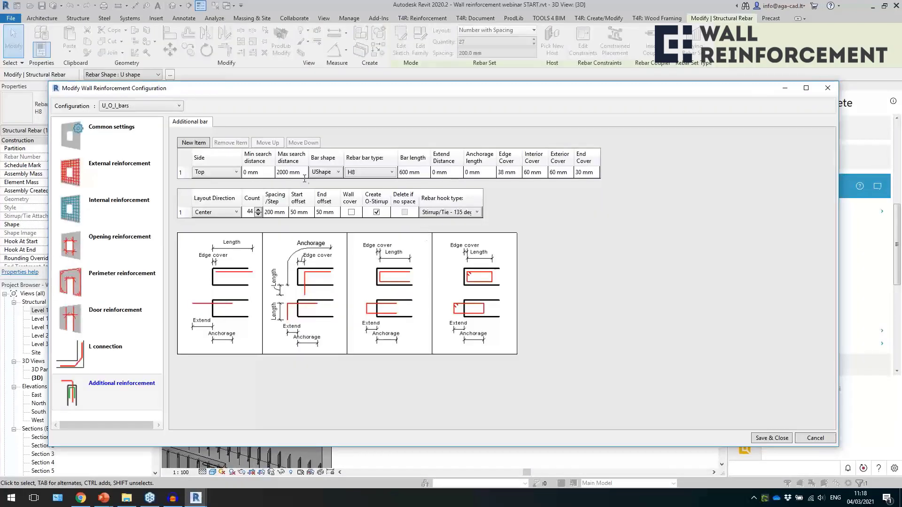
click(288, 172)
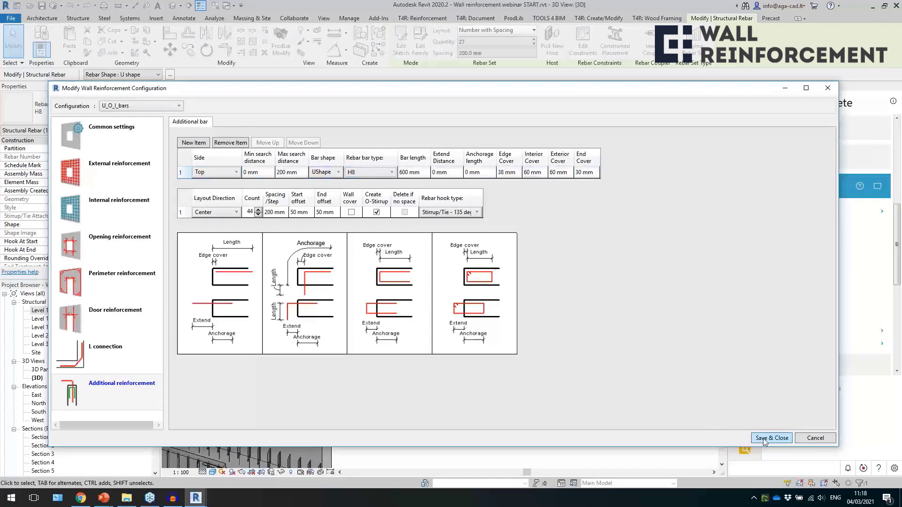
click(770, 438)
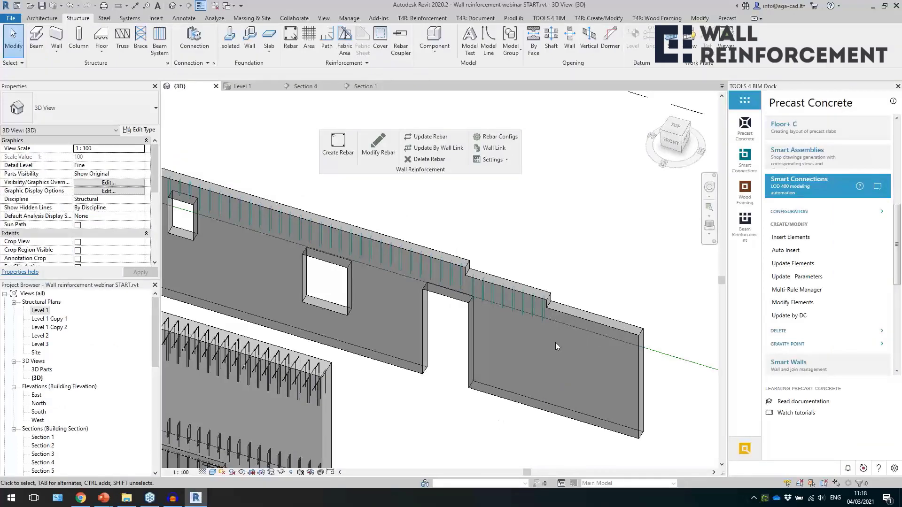
scroll(556, 342, up, 4)
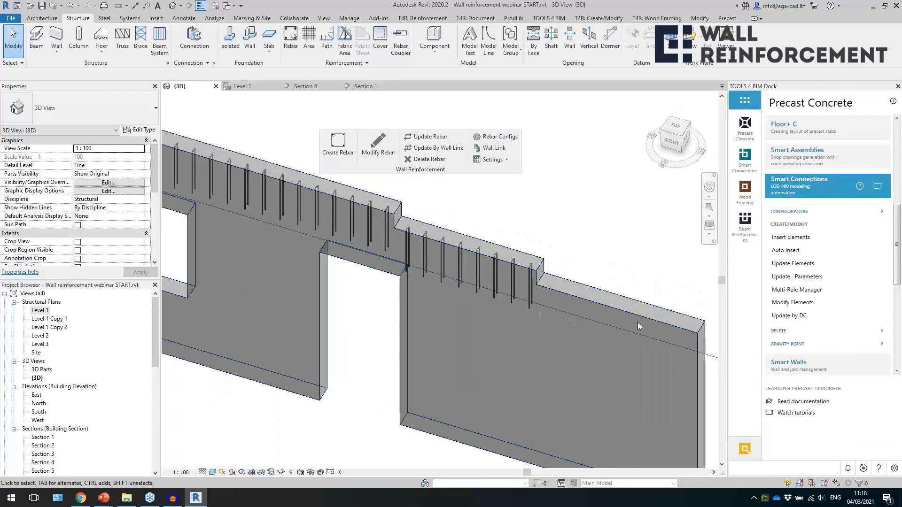
scroll(595, 296, down, 2)
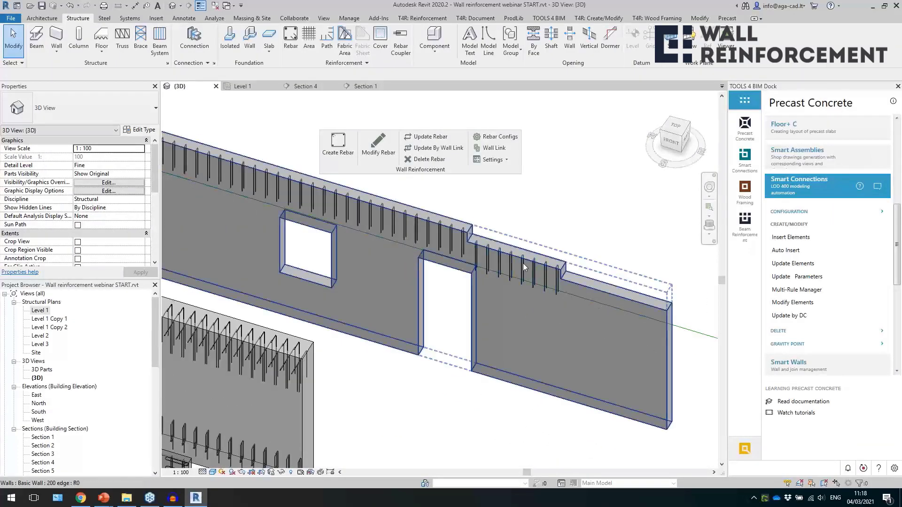
Bring the wall with the partly recessed top edge and single window into close view to inspect its top U bars.
scroll(624, 303, down, 3)
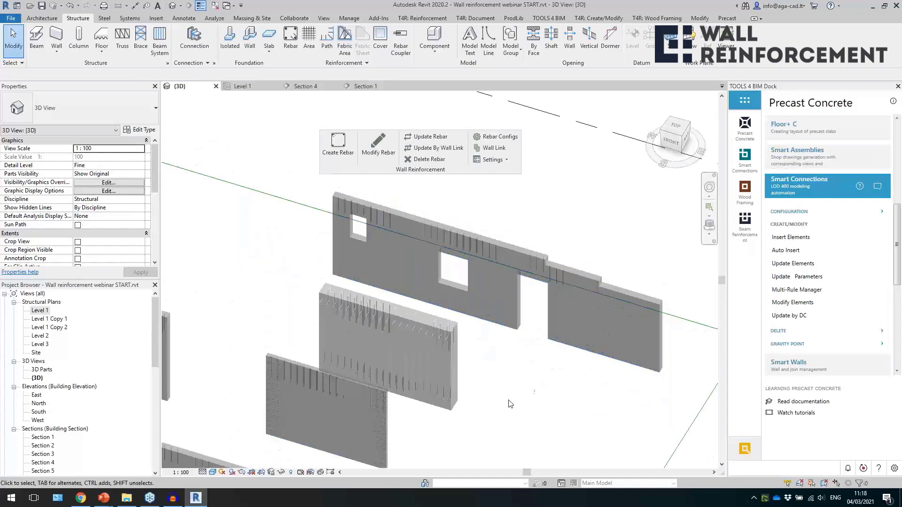
scroll(524, 383, down, 2)
middle_drag(323, 375, 417, 375)
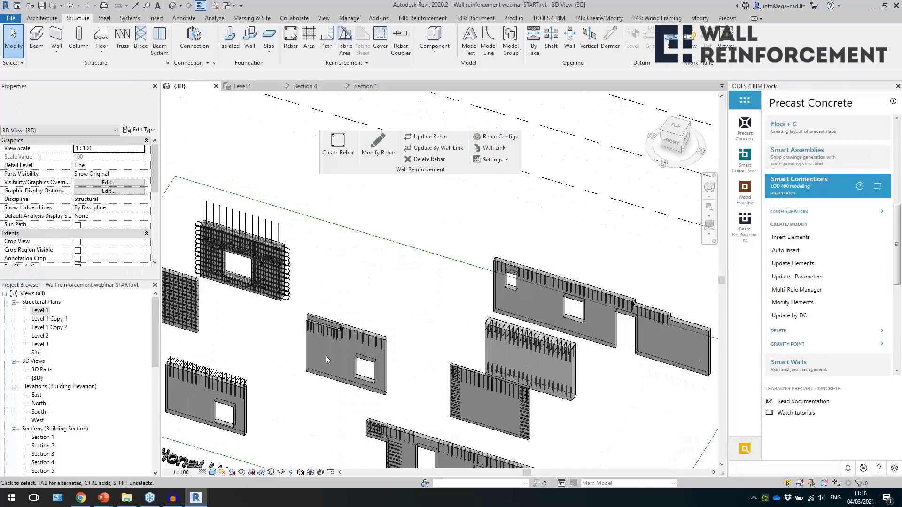
scroll(317, 348, up, 5)
scroll(318, 348, up, 2)
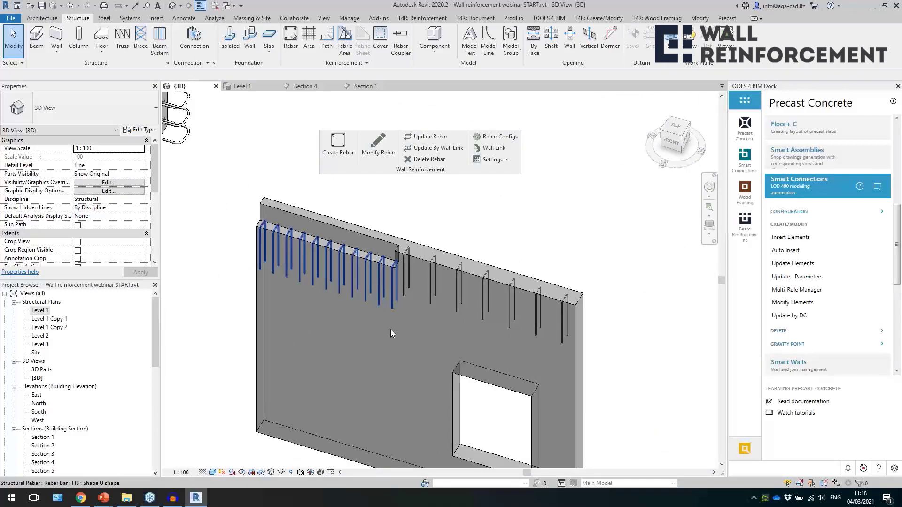
Increase the bar length of the first Top U-shape item for the recessed edge, save the configuration, and inspect the resulting bars.
click(391, 309)
shift+middle_drag(426, 329, 392, 325)
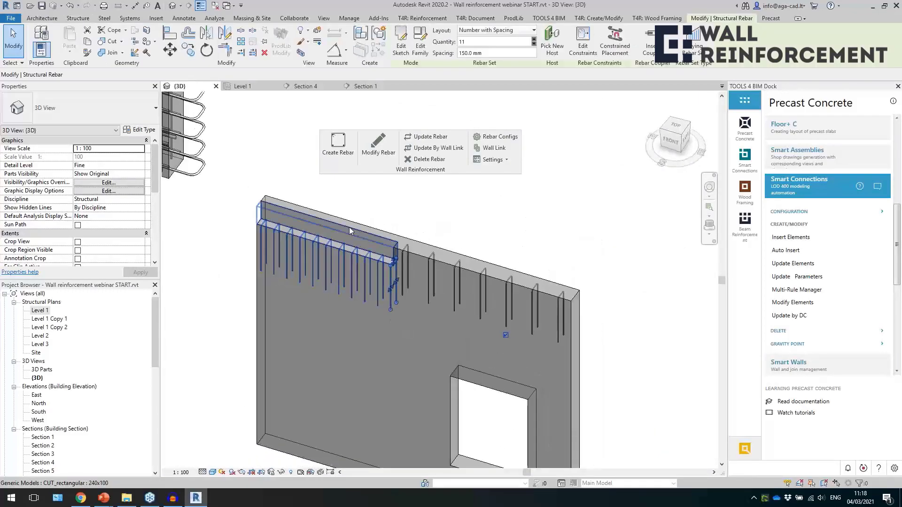
click(378, 146)
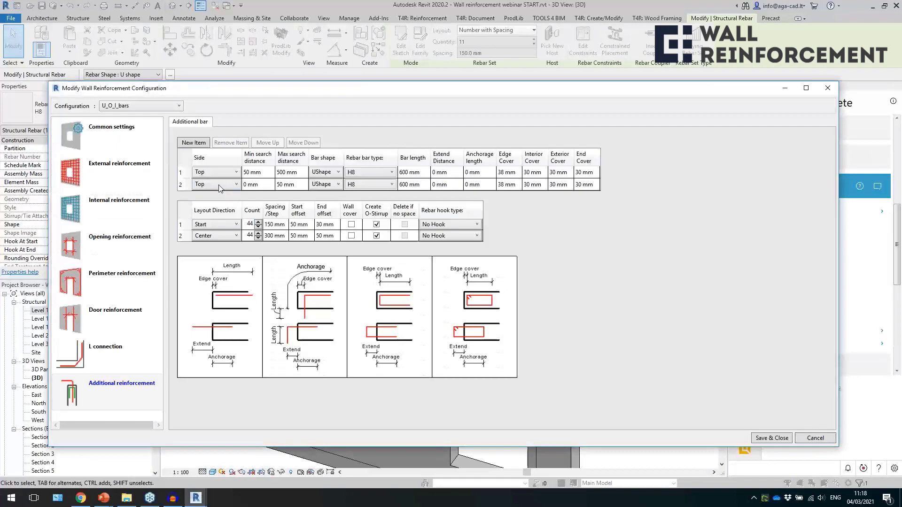
click(214, 176)
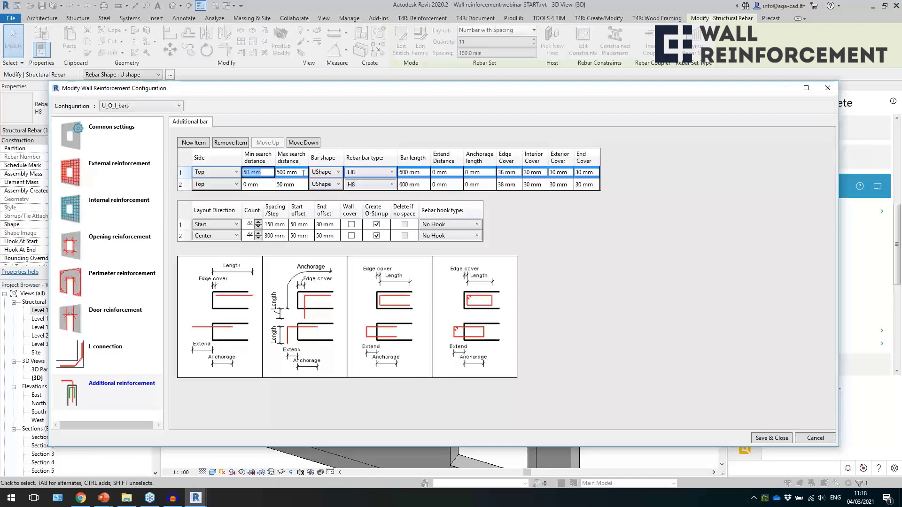
click(297, 187)
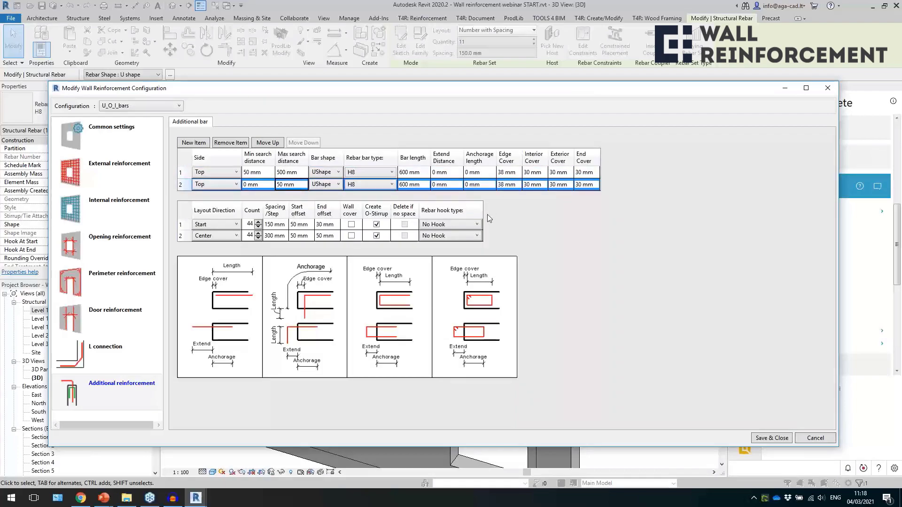
click(409, 172)
text(1000)
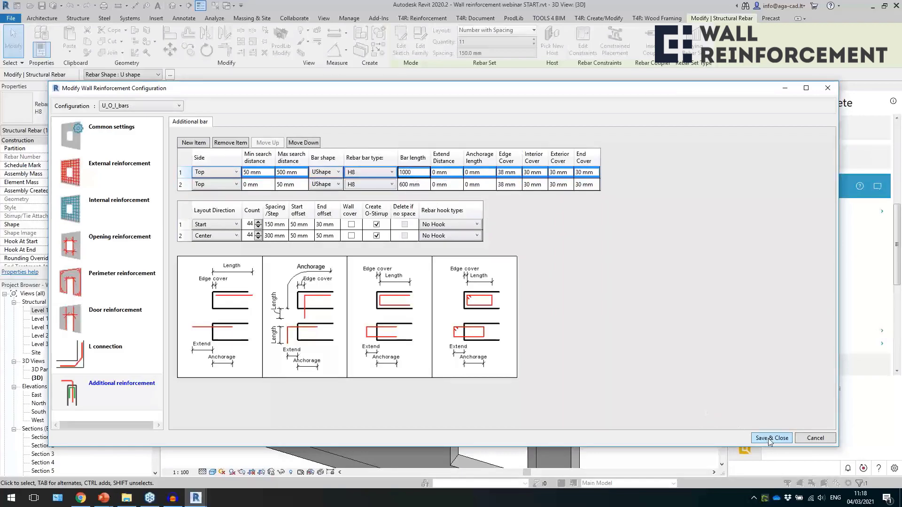
click(770, 439)
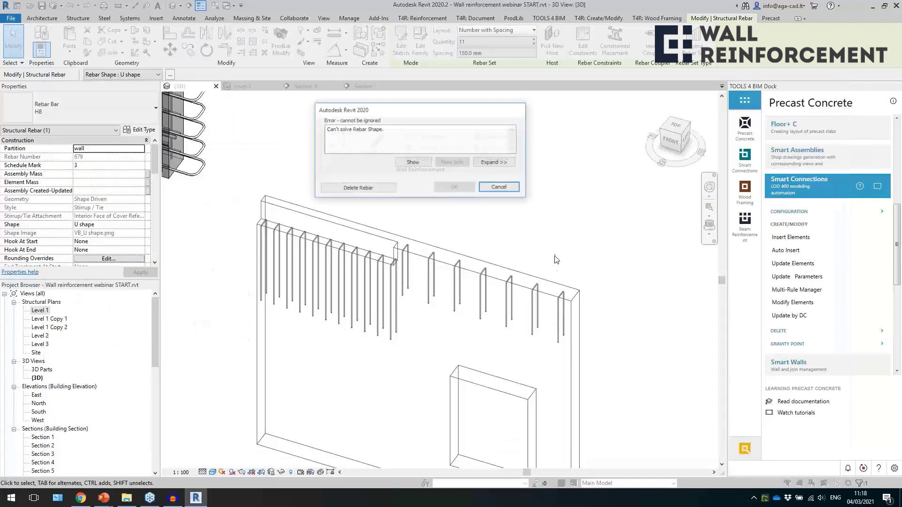
click(390, 187)
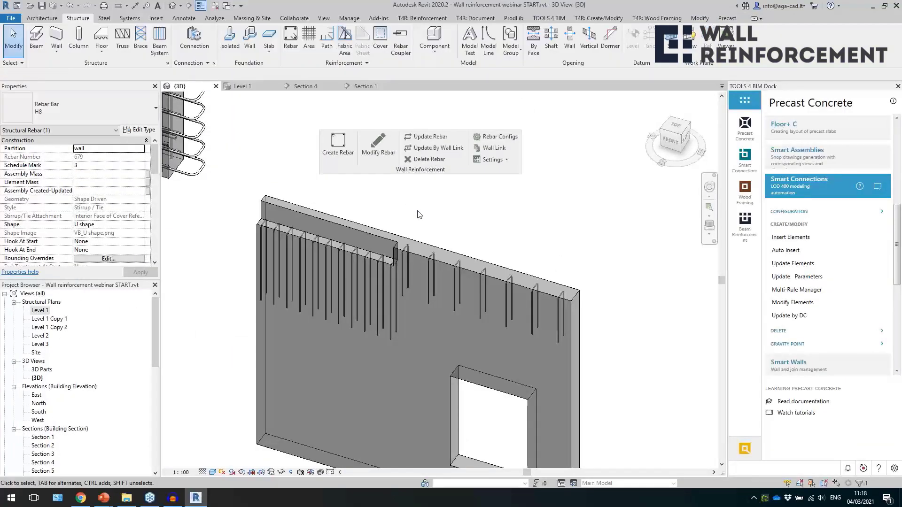
click(331, 326)
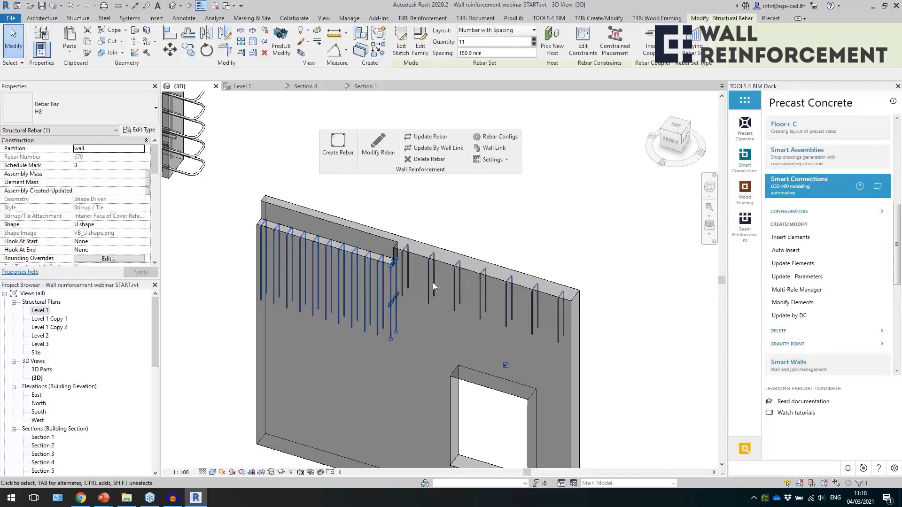
shift+middle_drag(476, 297, 458, 303)
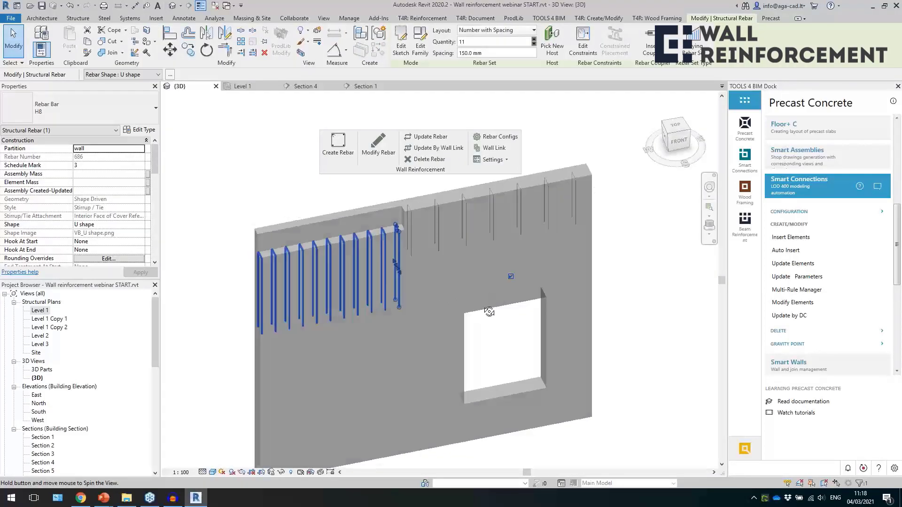
scroll(531, 306, down, 5)
key(Escape)
Delete all wall reinforcement from the two L-shaped corner walls.
shift+middle_drag(475, 241, 433, 342)
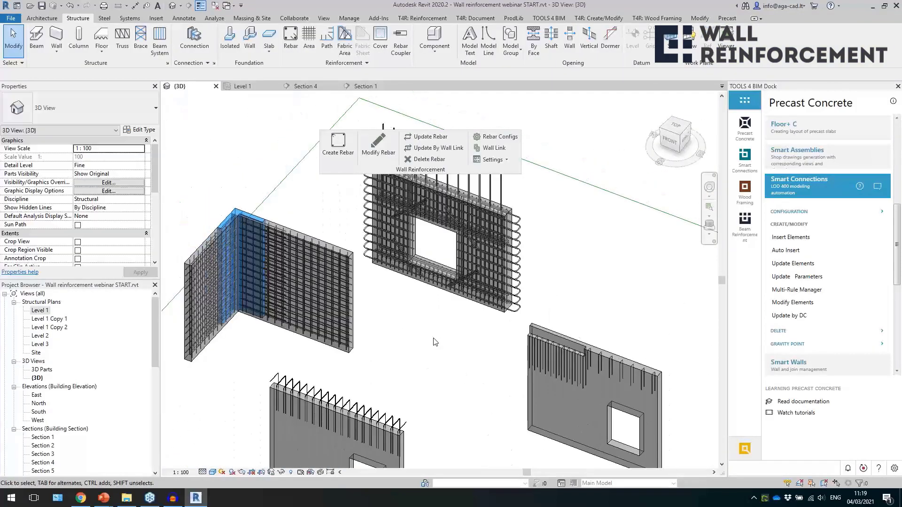
drag(275, 356, 249, 362)
ctrl+click(286, 328)
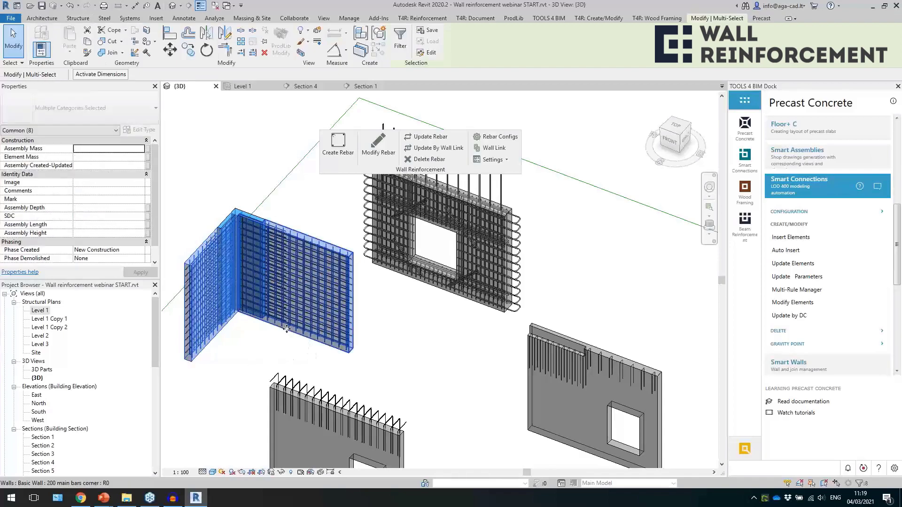
click(426, 161)
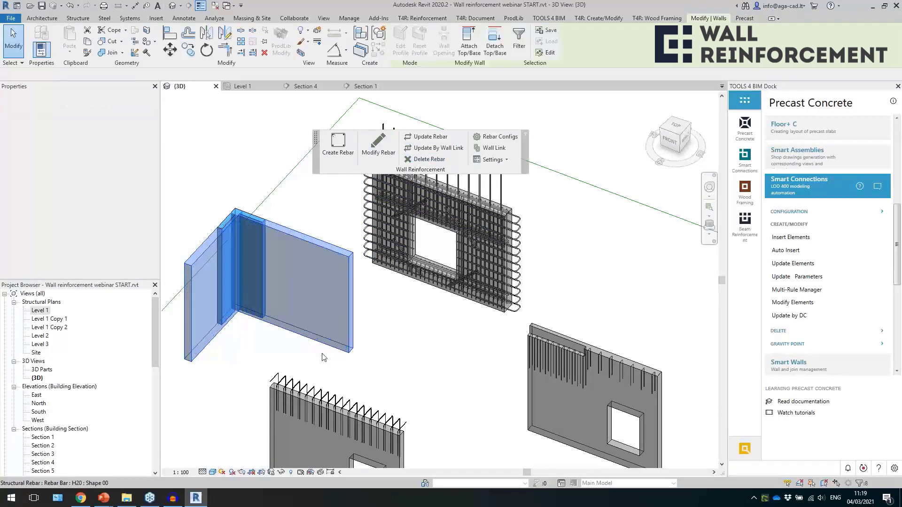
Temporarily isolate the 3100 mm leg of the overlapping corner walls and create its wall reinforcement.
click(283, 233)
shift+middle_drag(291, 241, 324, 368)
scroll(281, 233, up, 3)
shift+middle_drag(312, 227, 315, 265)
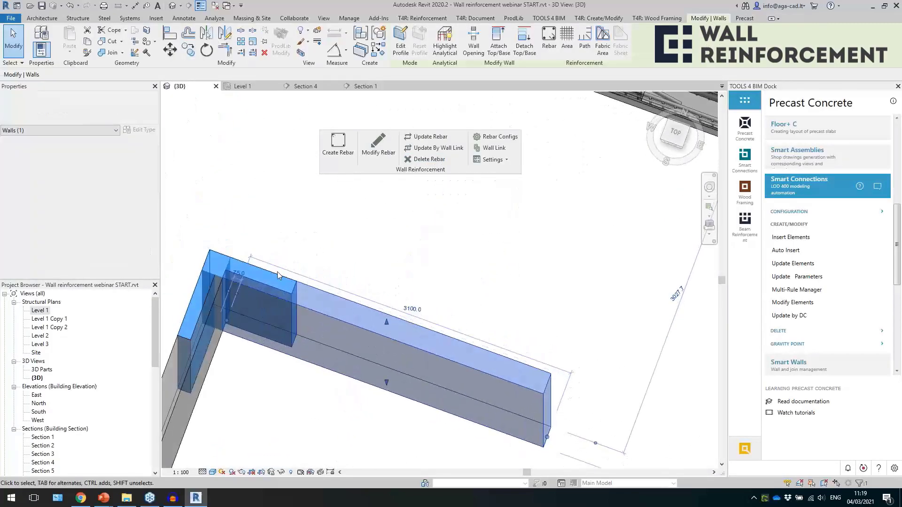
click(277, 276)
scroll(310, 277, up, 2)
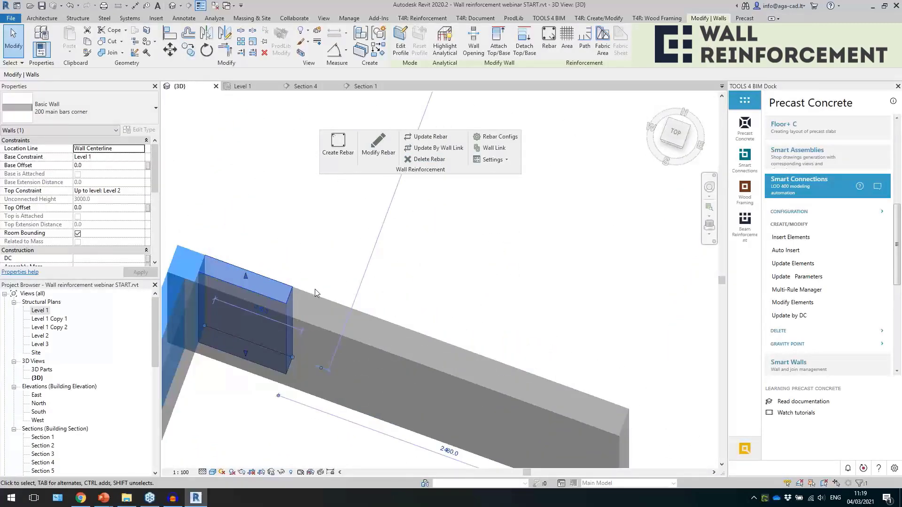
click(314, 294)
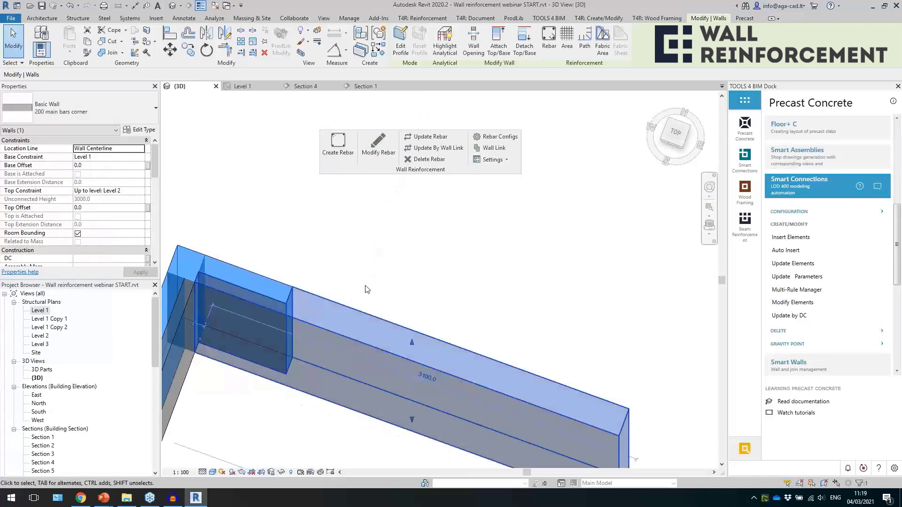
key(h)
key(i)
shift+middle_drag(416, 178, 375, 229)
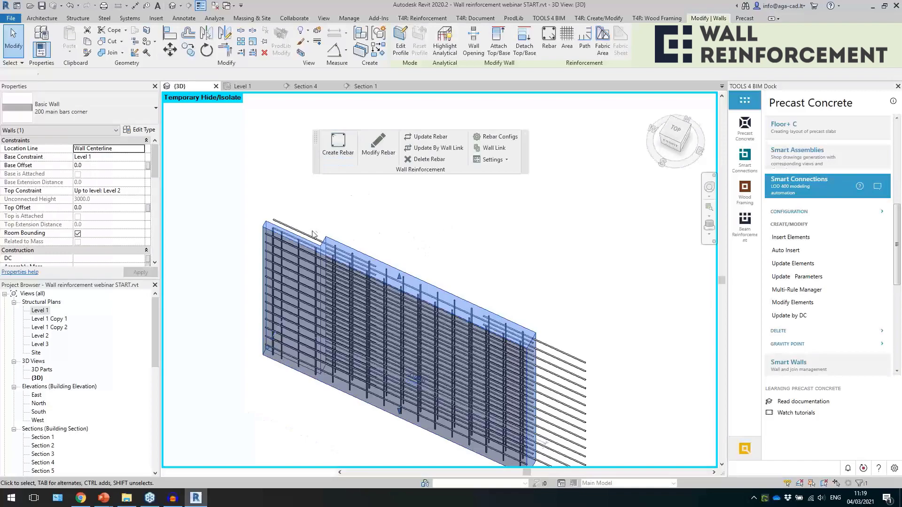
Change the side of the isolated wall's straight H12 additional bars to End, save, and check the extended bars.
click(374, 246)
shift+middle_drag(393, 237, 430, 320)
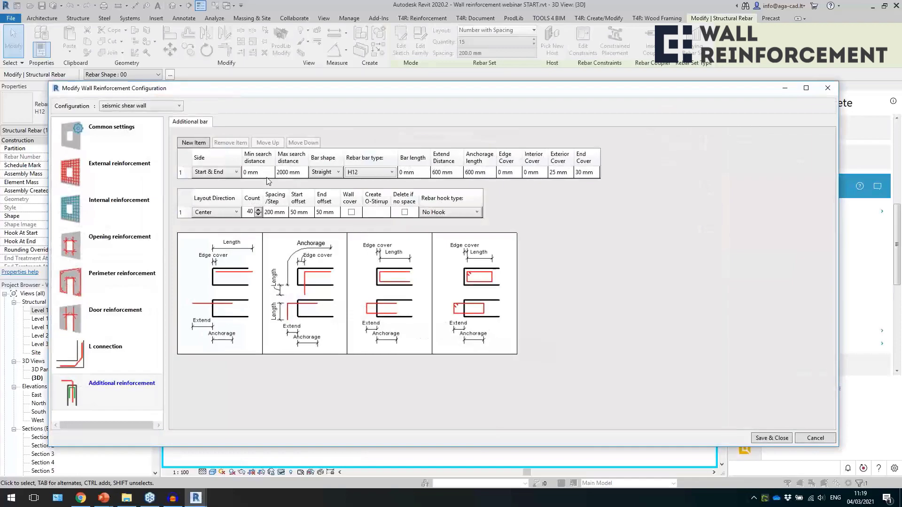
click(324, 175)
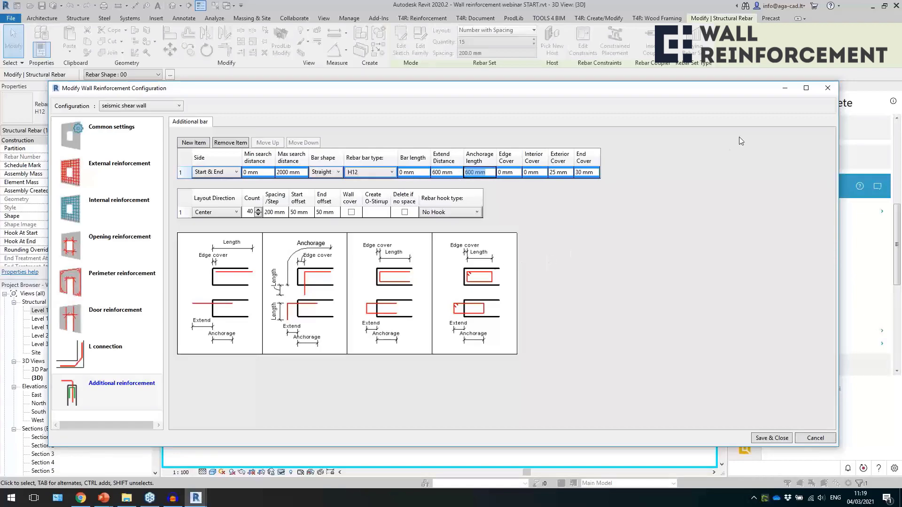
click(211, 177)
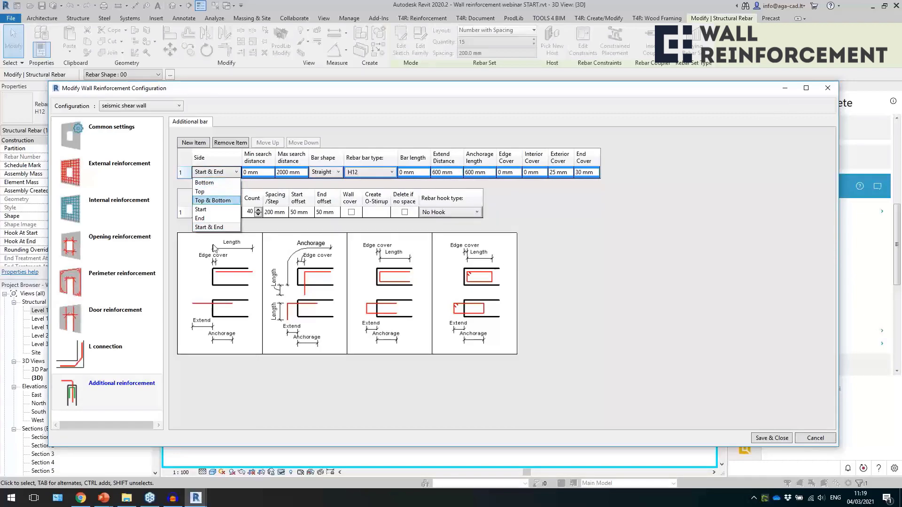
click(226, 219)
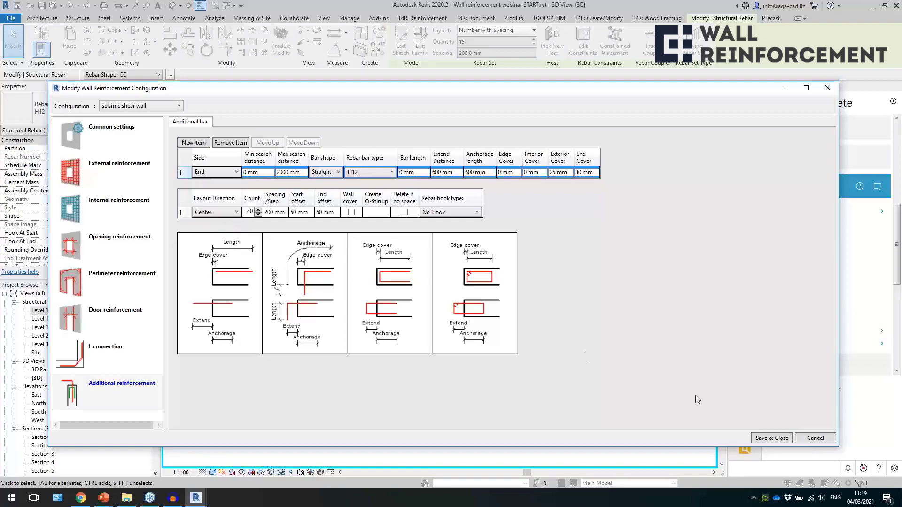
click(772, 438)
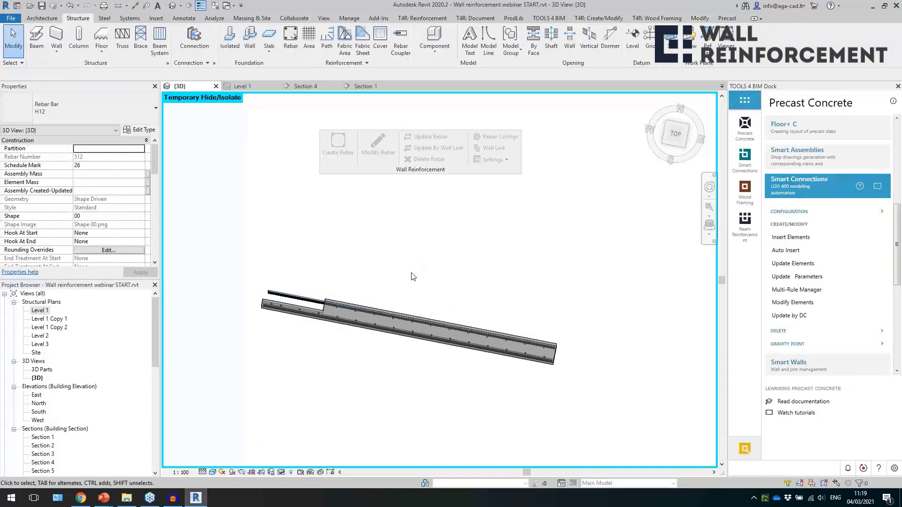
shift+middle_drag(389, 357, 356, 288)
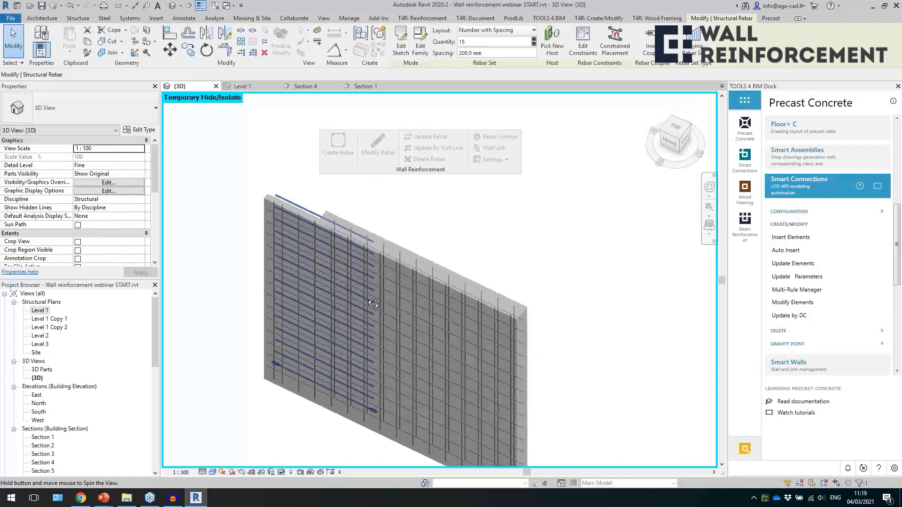
scroll(500, 294, down, 2)
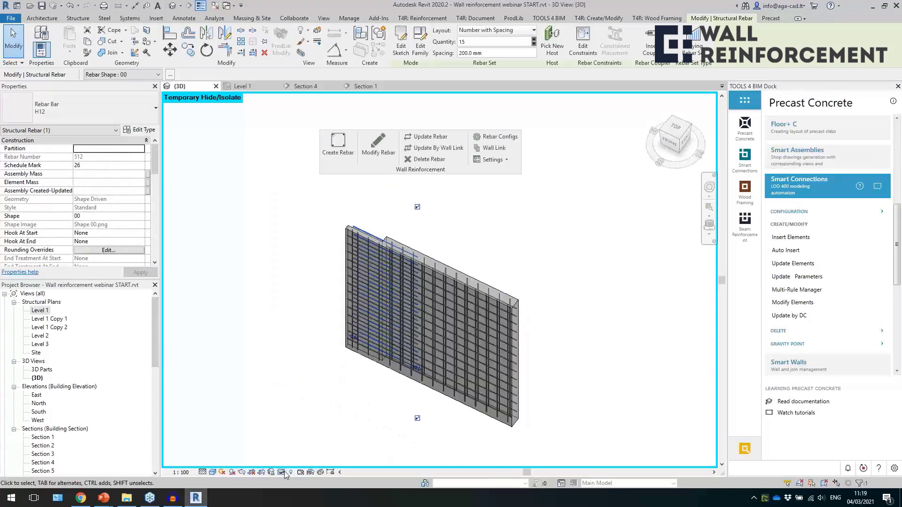
Reset the temporary isolation and create reinforcement in the other leg of the wall corner.
key(h)
key(r)
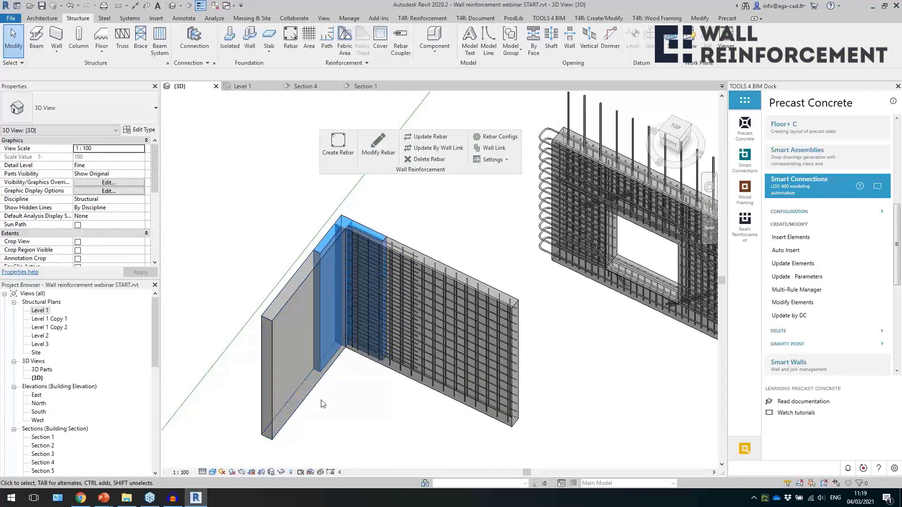
click(306, 394)
click(338, 148)
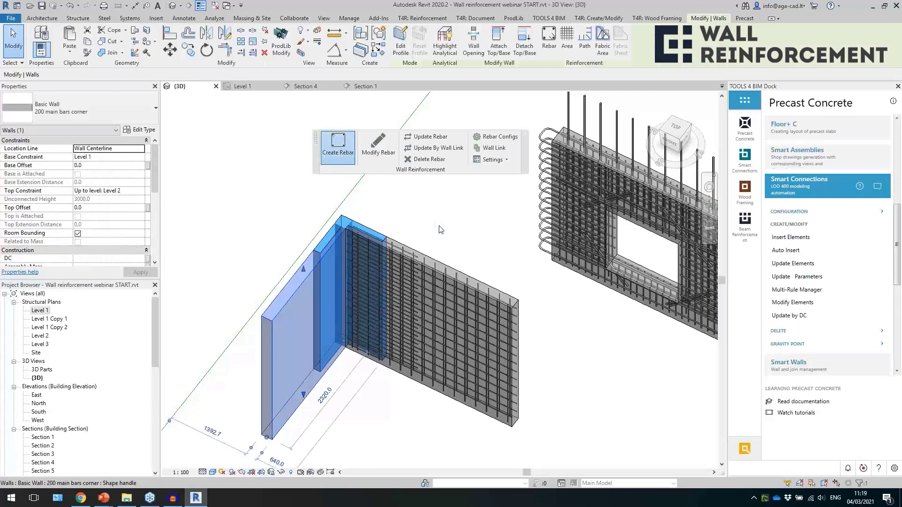
shift+middle_drag(439, 225, 432, 244)
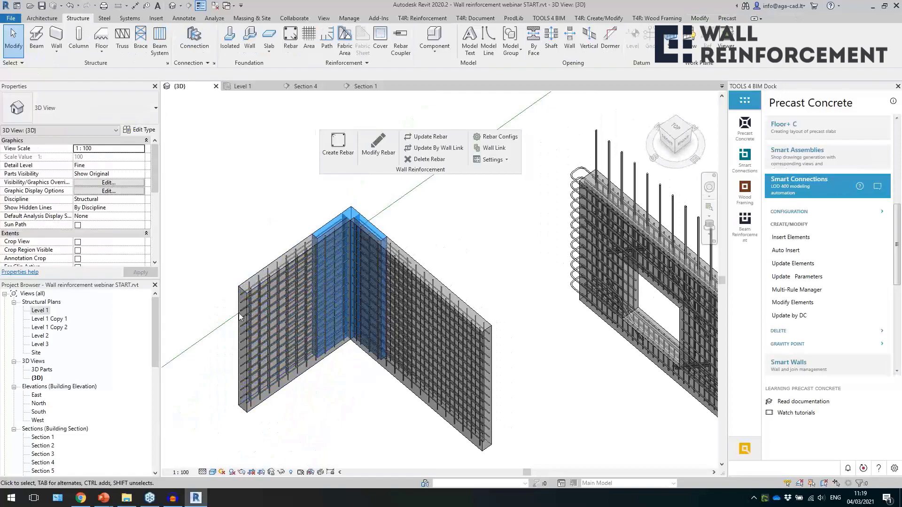
Bring the UAE 350 window wall into close view and examine its overall reinforcement.
scroll(369, 289, down, 3)
shift+middle_drag(470, 303, 522, 304)
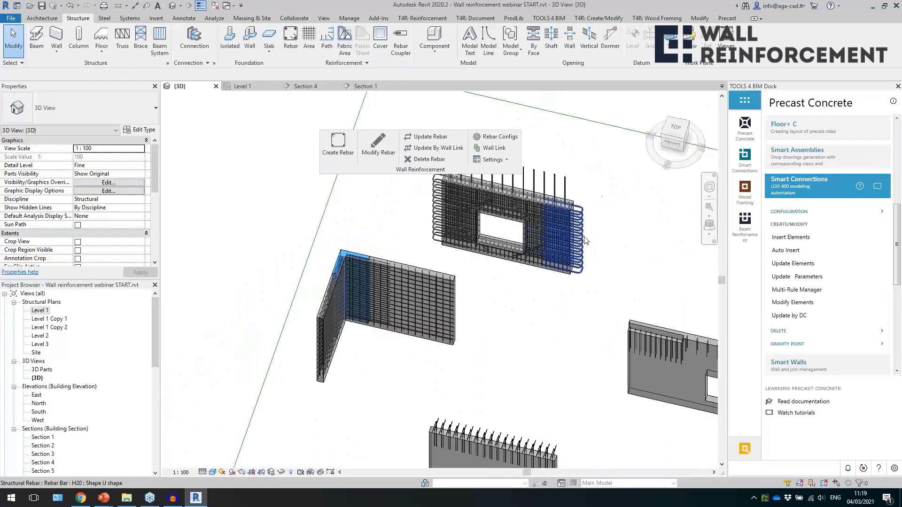
scroll(568, 225, up, 4)
click(493, 452)
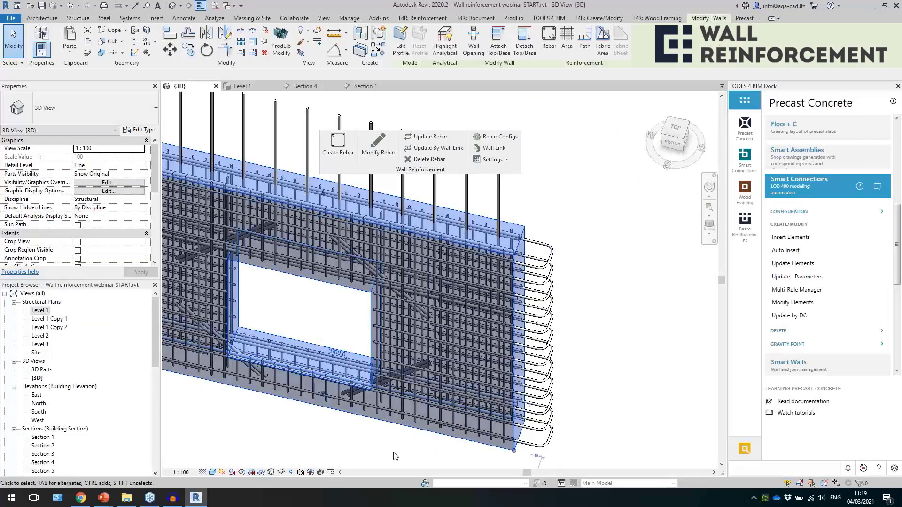
middle_drag(368, 452, 380, 418)
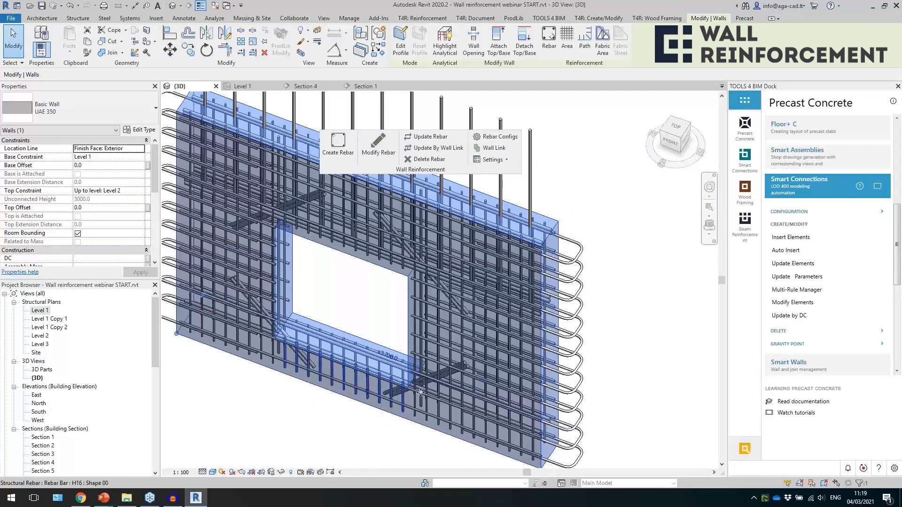
key(Escape)
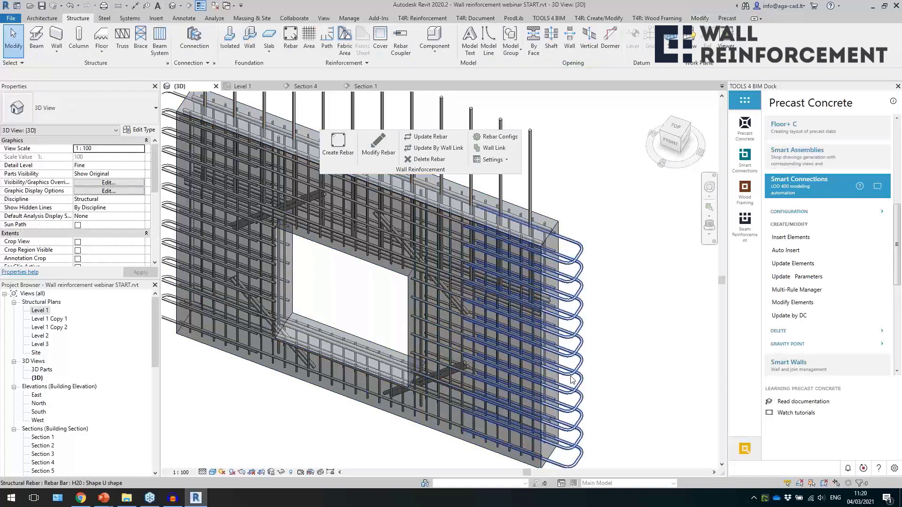
Examine the H20 U-shape bars at the window wall's end and the longitudinal bars along its top edge.
click(570, 380)
scroll(549, 226, up, 5)
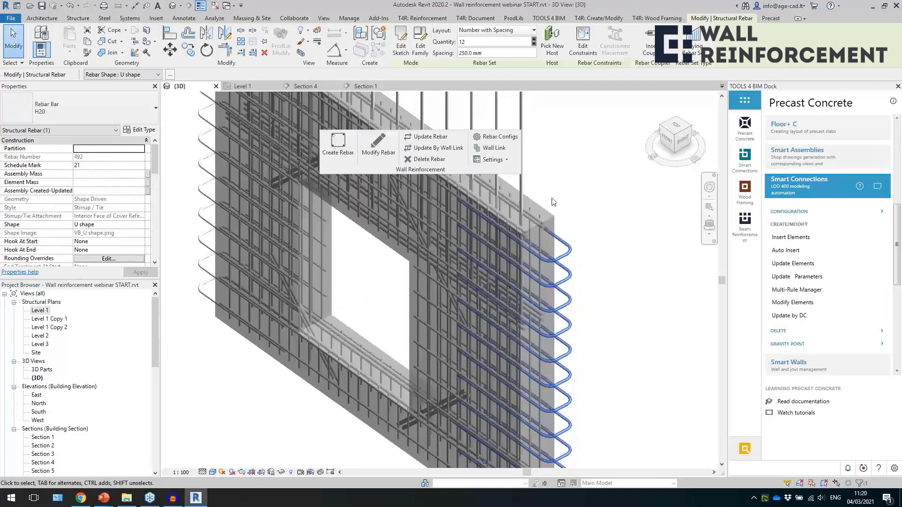
key(Escape)
click(533, 258)
shift+middle_drag(575, 272, 413, 230)
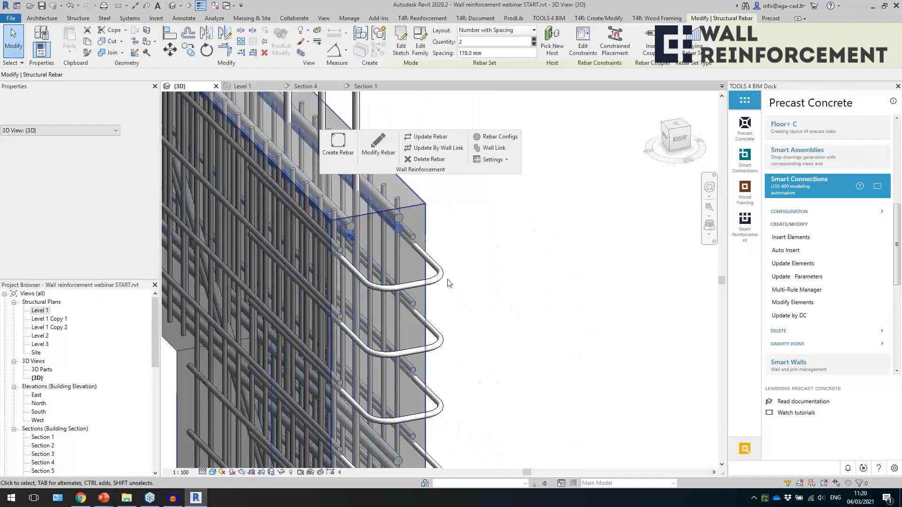
scroll(478, 267, down, 5)
shift+middle_drag(495, 270, 559, 282)
key(Escape)
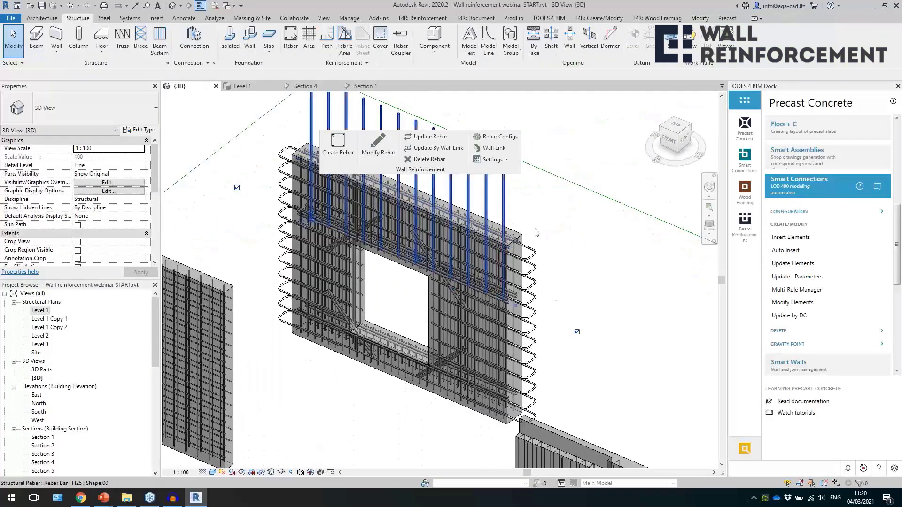
Examine the diagonal H32 bars at the lower corner of the window opening.
scroll(463, 347, up, 6)
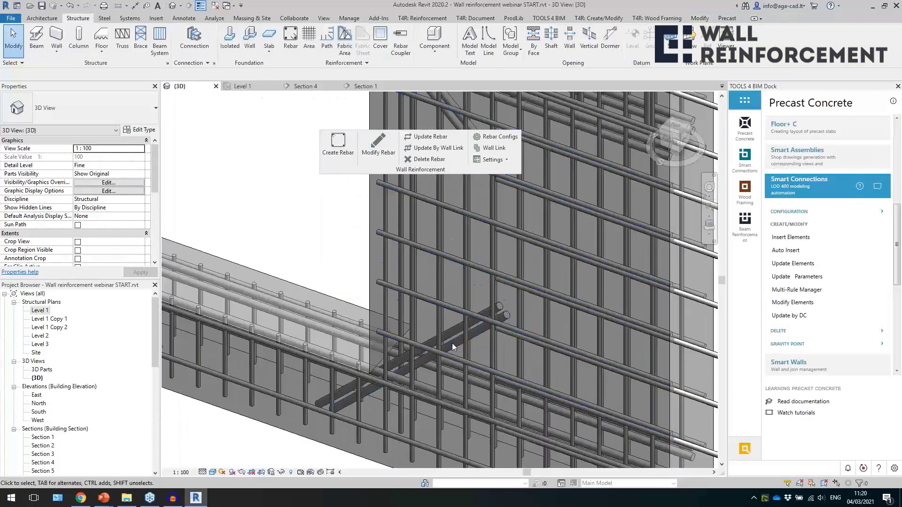
click(449, 354)
shift+middle_drag(450, 355, 406, 381)
scroll(401, 369, down, 5)
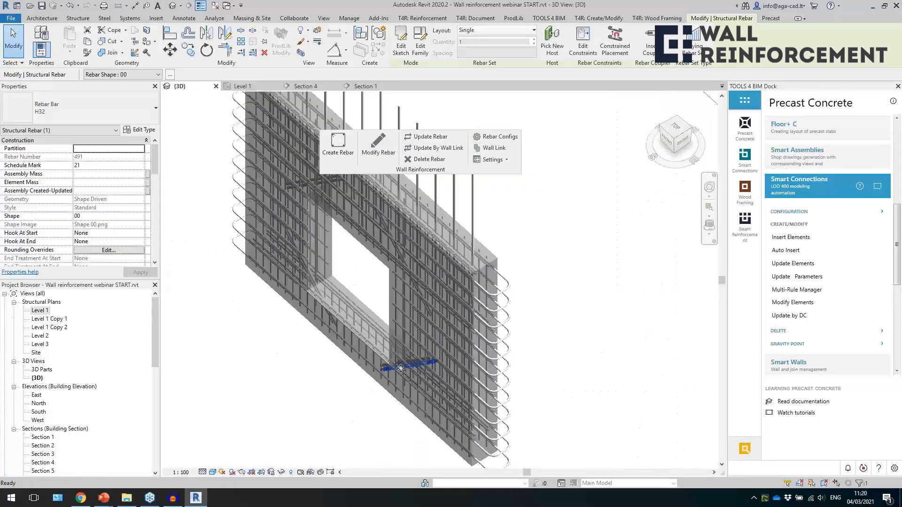
Examine the H8 U-shape bars beside the window opening of the reinforced wall in the additional perimeter bars group.
key(Escape)
scroll(401, 368, down, 5)
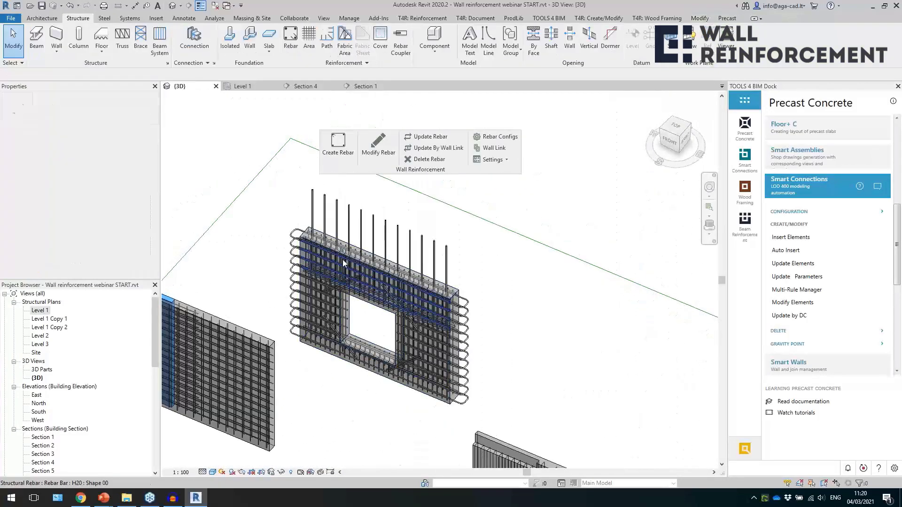
scroll(343, 259, down, 5)
middle_drag(458, 334, 556, 315)
middle_drag(374, 380, 463, 356)
scroll(334, 343, up, 5)
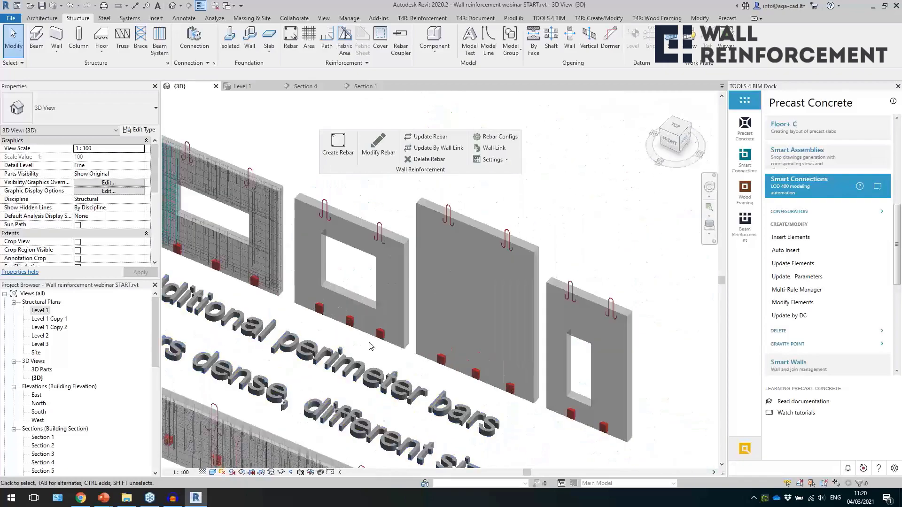
click(402, 329)
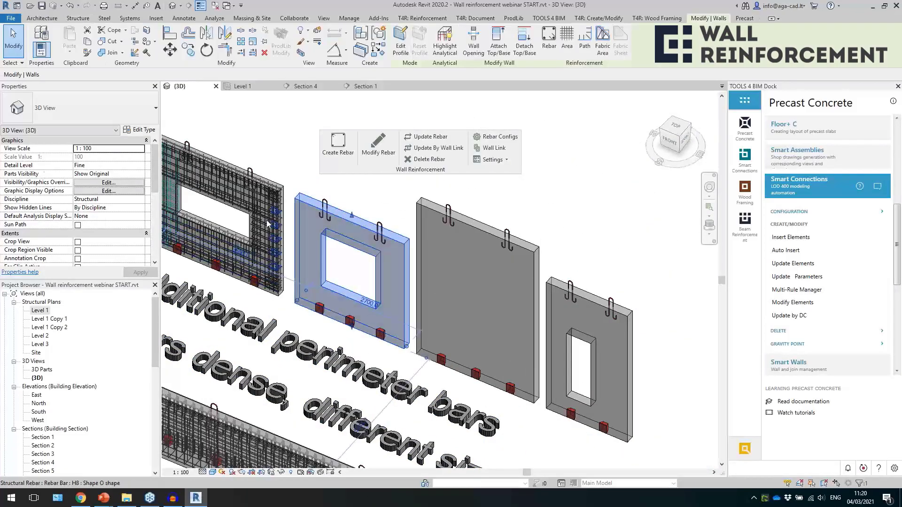
scroll(273, 234, up, 6)
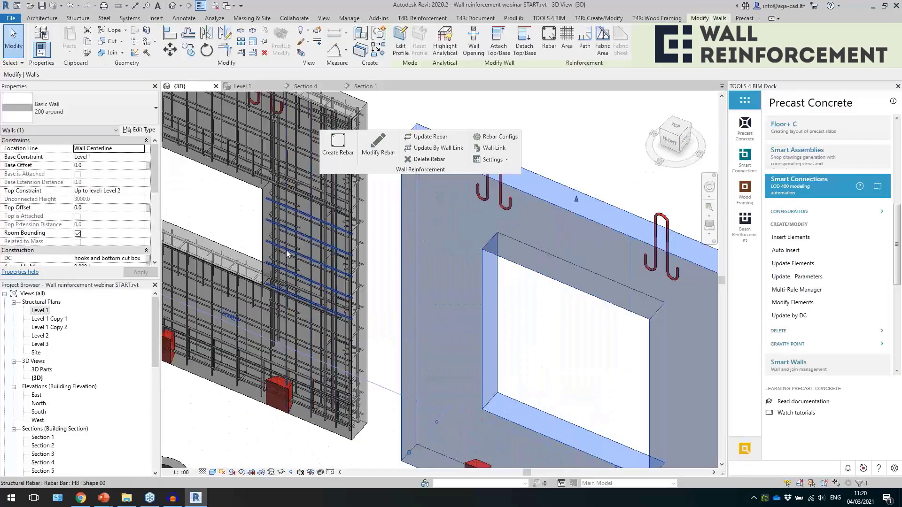
click(287, 247)
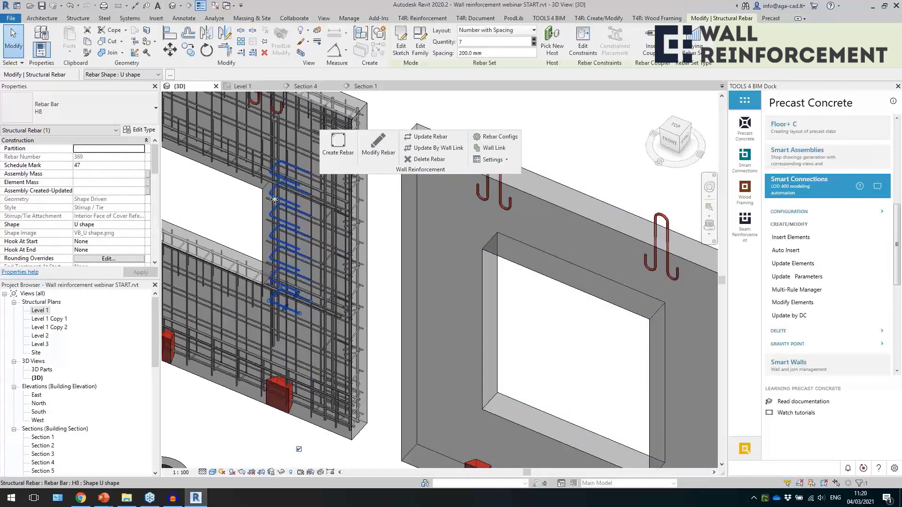
scroll(359, 275, down, 5)
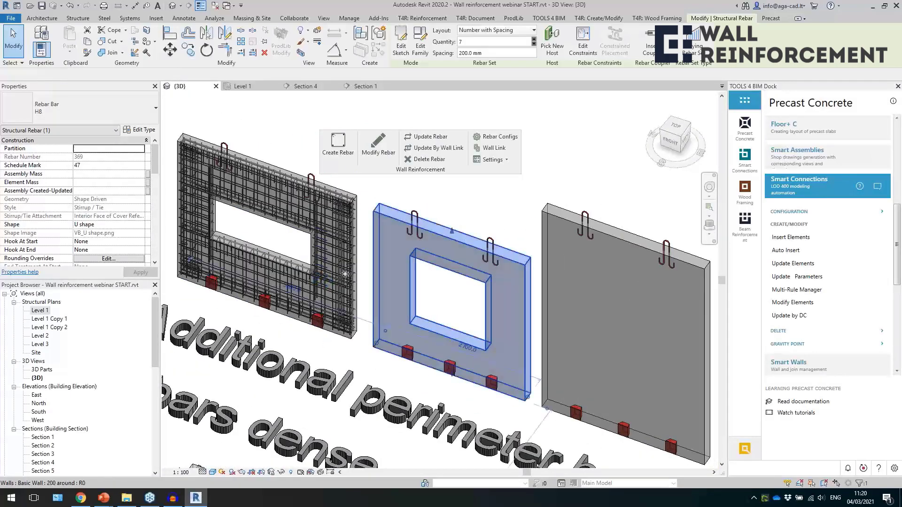
Create reinforcement in the three unreinforced walls of the additional perimeter bars group.
scroll(345, 274, down, 2)
click(418, 257)
ctrl+click(514, 261)
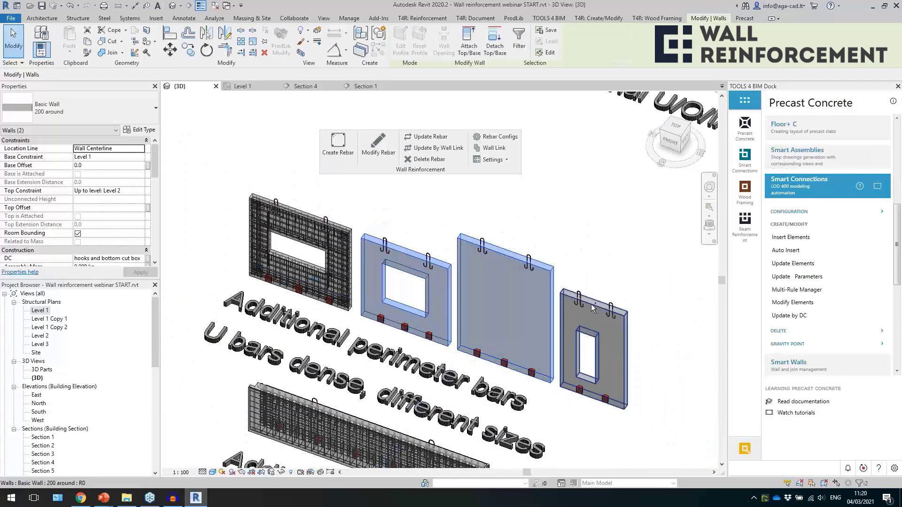
ctrl+click(591, 309)
Examine the H8 U-shape bars at the upper corner of the newly reinforced window wall.
scroll(658, 291, up, 2)
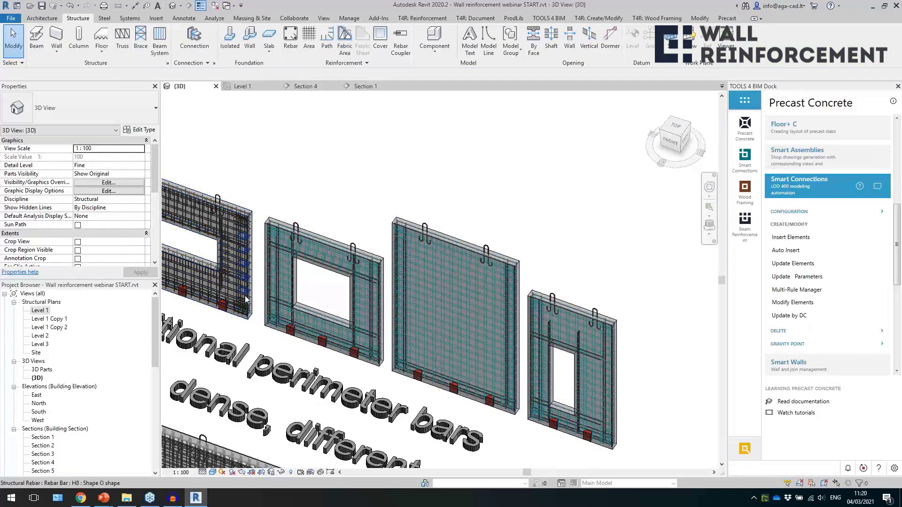
scroll(263, 244, up, 5)
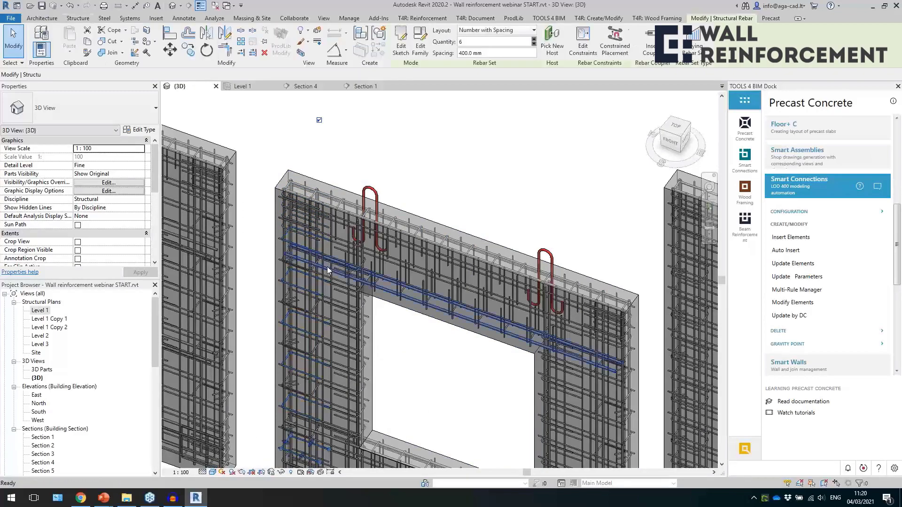
scroll(301, 236, up, 5)
scroll(330, 251, down, 5)
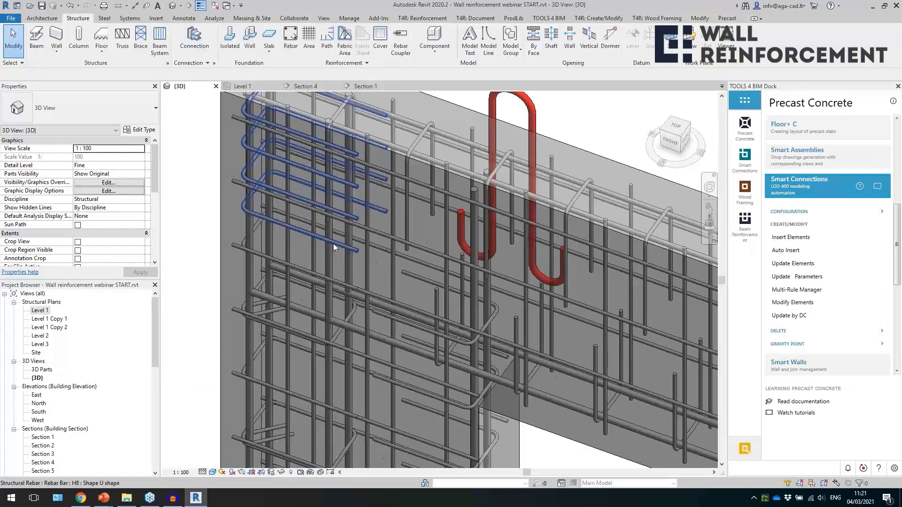
click(357, 285)
shift+middle_drag(357, 284, 420, 241)
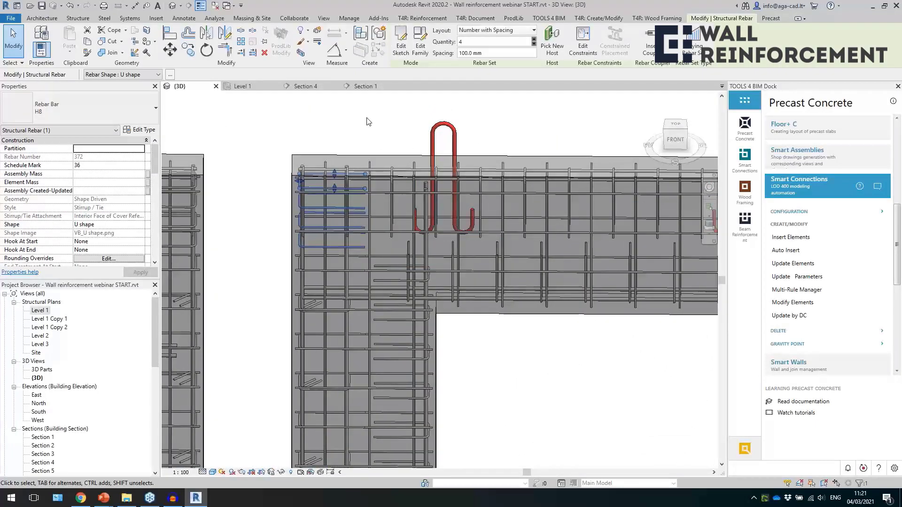
shift+middle_drag(395, 142, 348, 134)
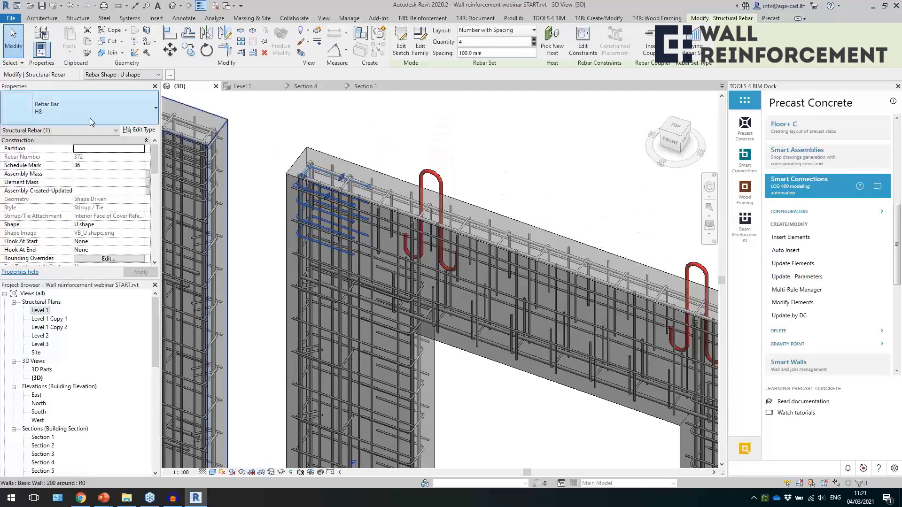
Review the layout direction, spacing and offsets of additional bar rows 3 and 4 in the A_edges cages configuration, leaving it unsaved.
click(389, 161)
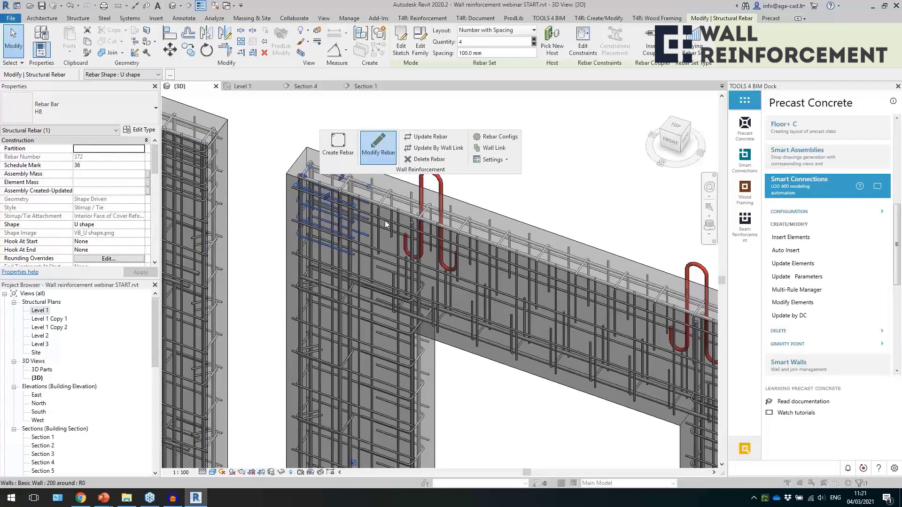
click(386, 225)
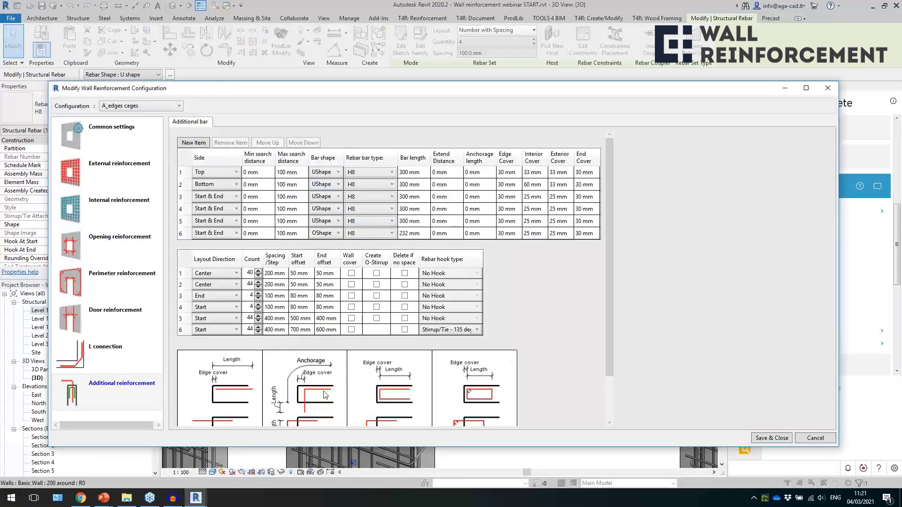
drag(324, 449, 324, 465)
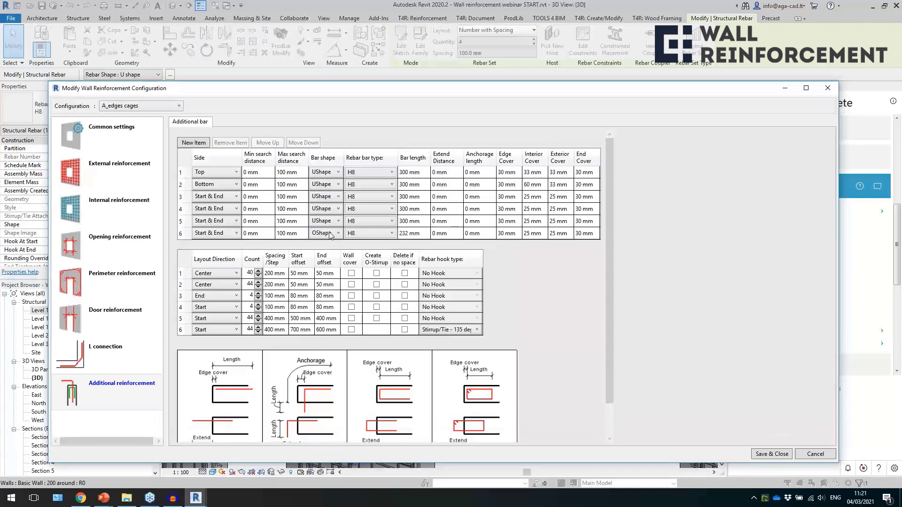
click(184, 296)
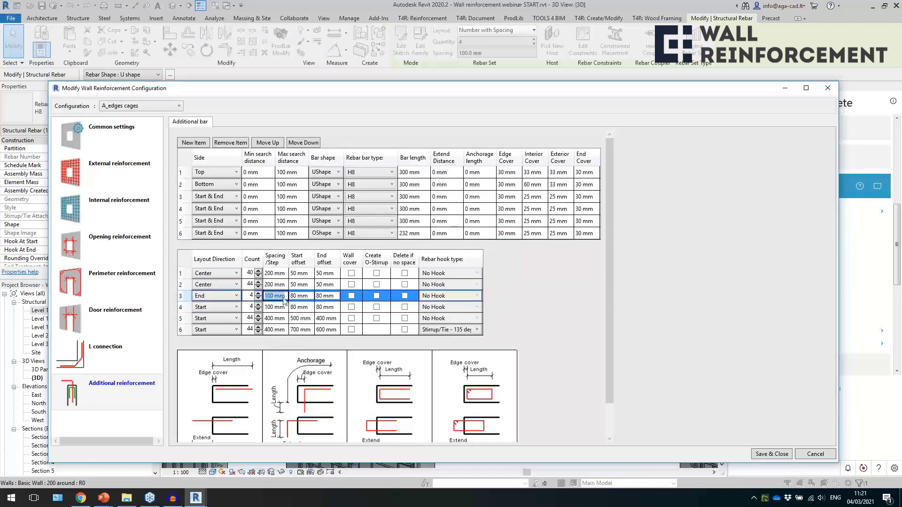
click(271, 307)
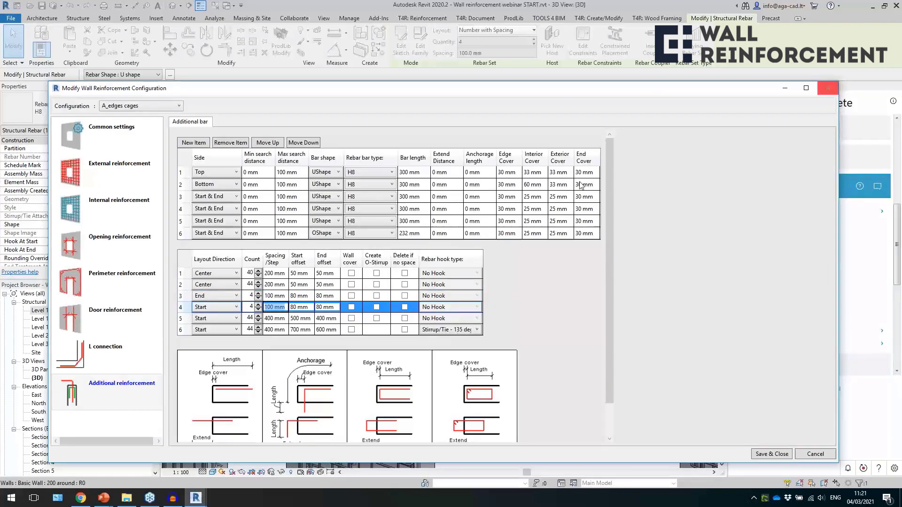
click(827, 88)
key(Escape)
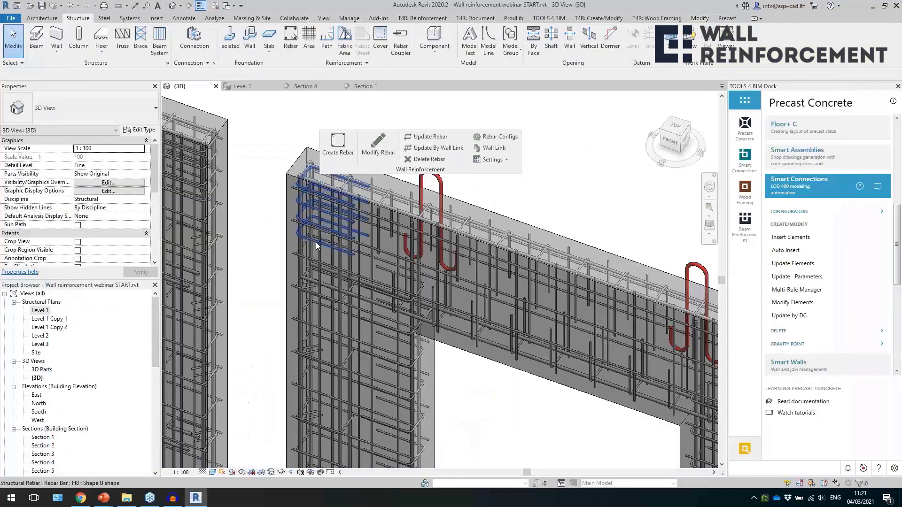
Compare the H8 O-shape stirrups along the window wall's side edge with the U-shape bars at its upper corner.
click(310, 218)
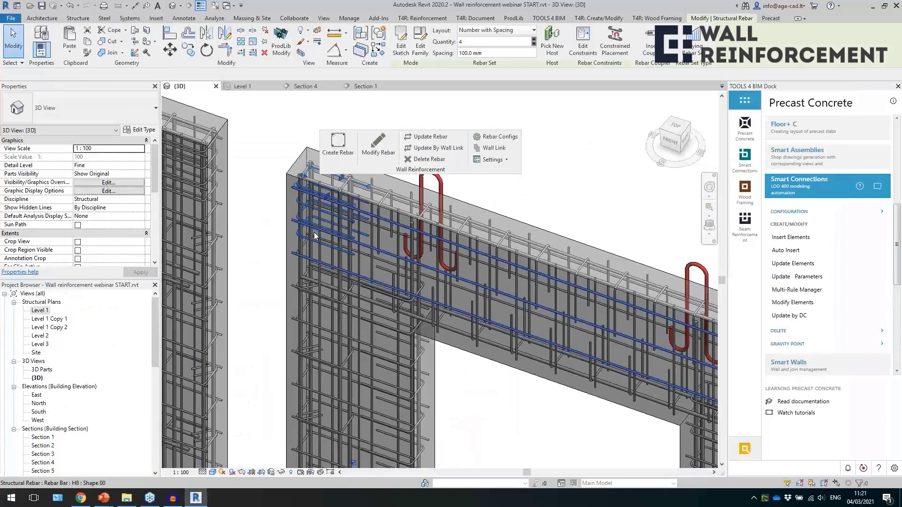
click(328, 301)
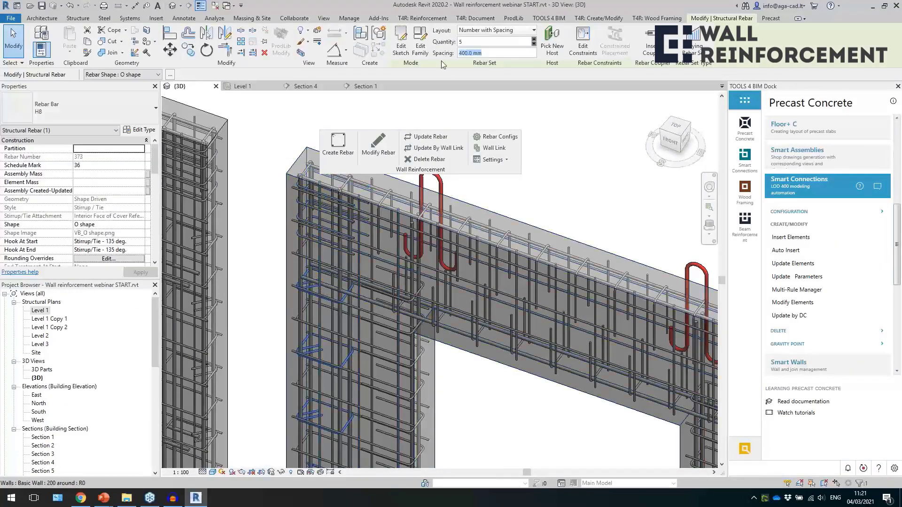
shift+middle_drag(374, 241, 435, 282)
middle_drag(326, 181, 334, 205)
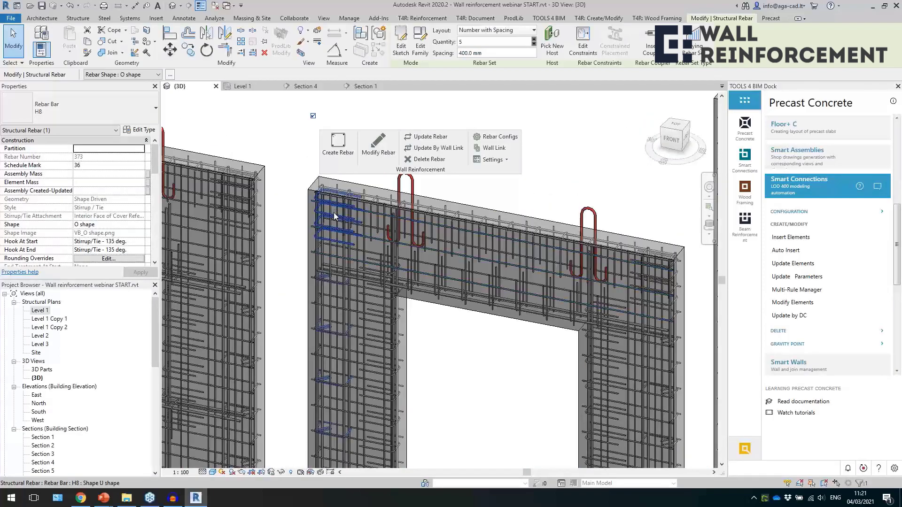
click(333, 213)
Examine the alternating O-shape and U-shape H8 bars along the lower part of the window wall's side edge.
scroll(333, 212, down, 3)
scroll(336, 402, up, 5)
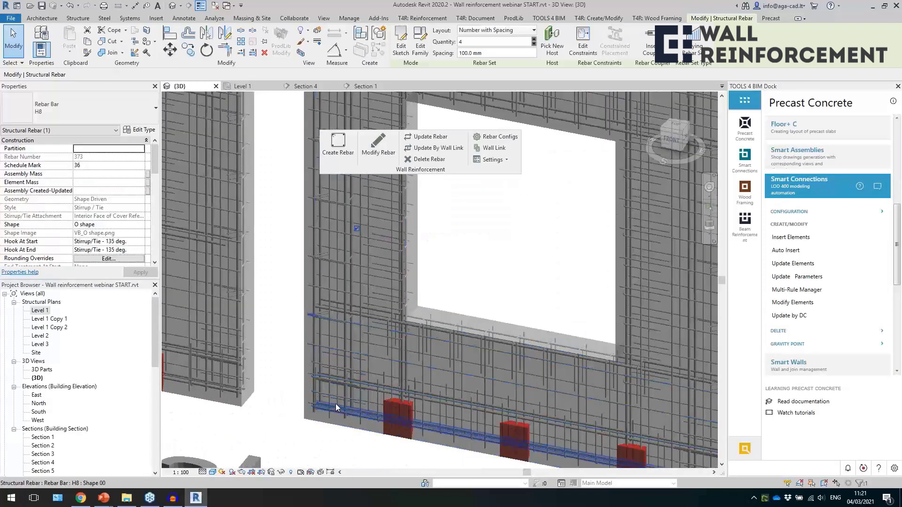
click(335, 259)
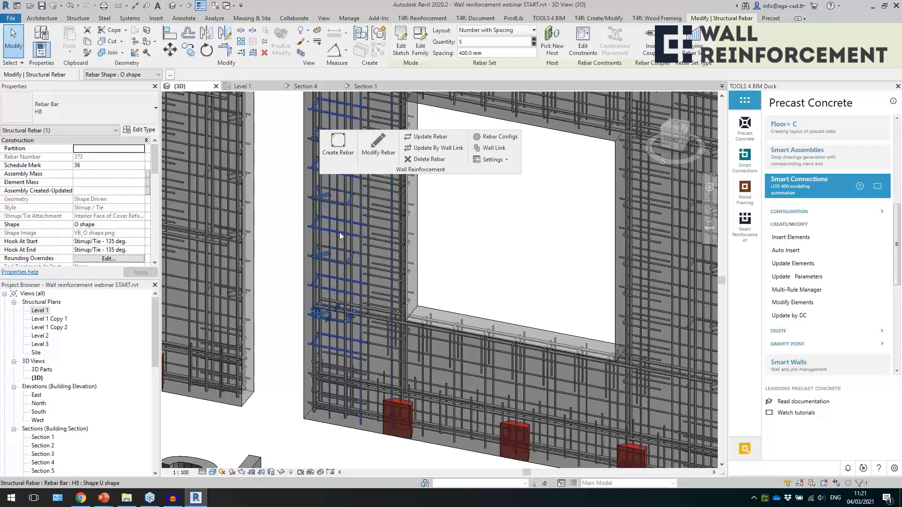
click(339, 232)
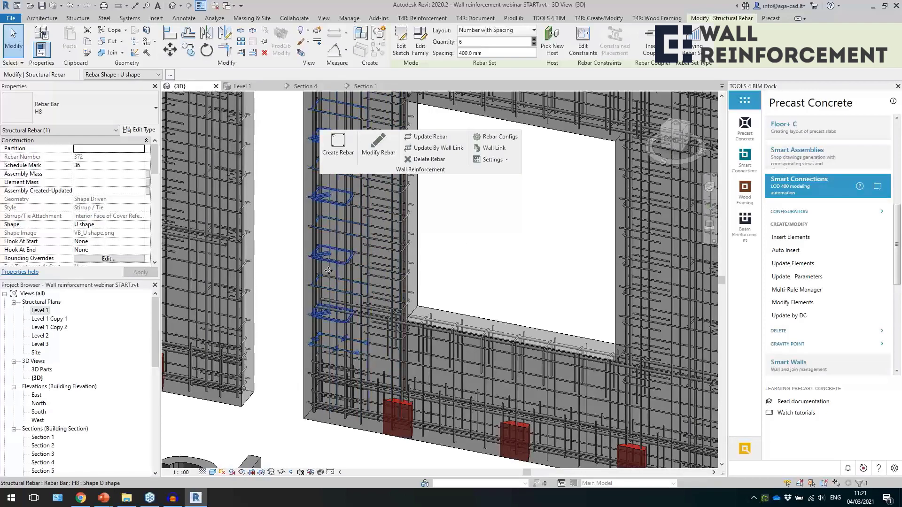
scroll(328, 275, down, 2)
scroll(426, 284, up, 2)
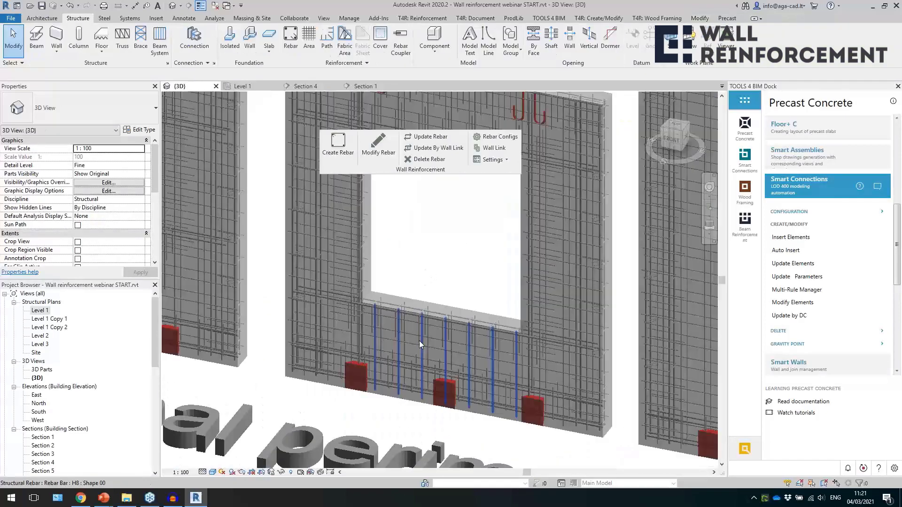
Inspect the bars at the lower corner of the solid wall, including the vertical H16 edge bars.
scroll(407, 401, down, 4)
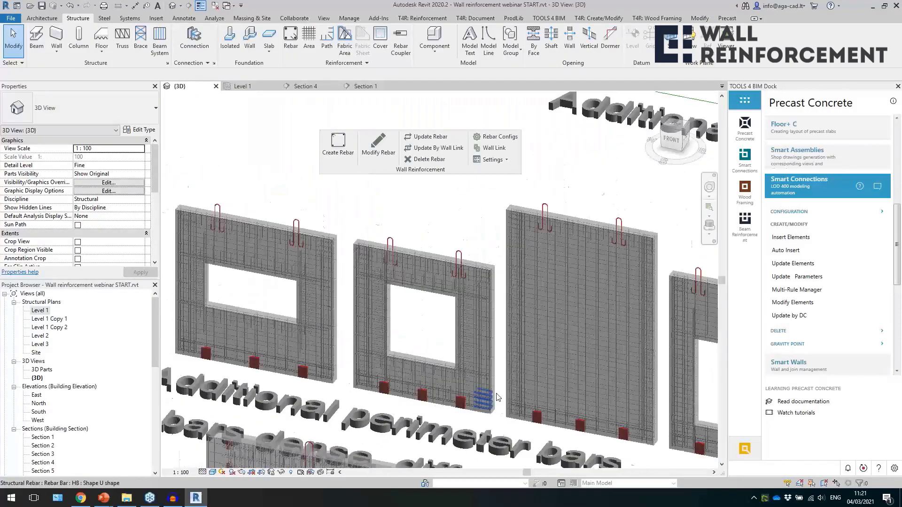
scroll(624, 404, up, 3)
scroll(348, 308, up, 2)
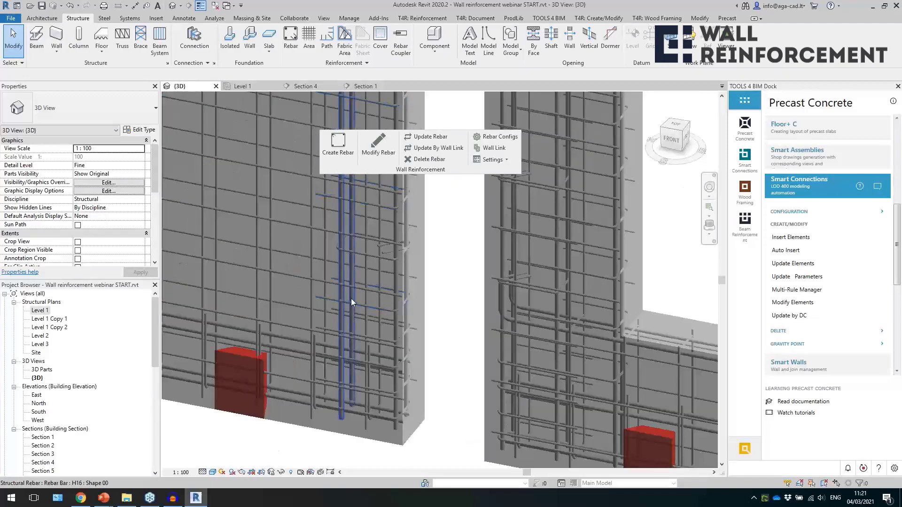
click(351, 297)
key(Escape)
scroll(375, 320, down, 6)
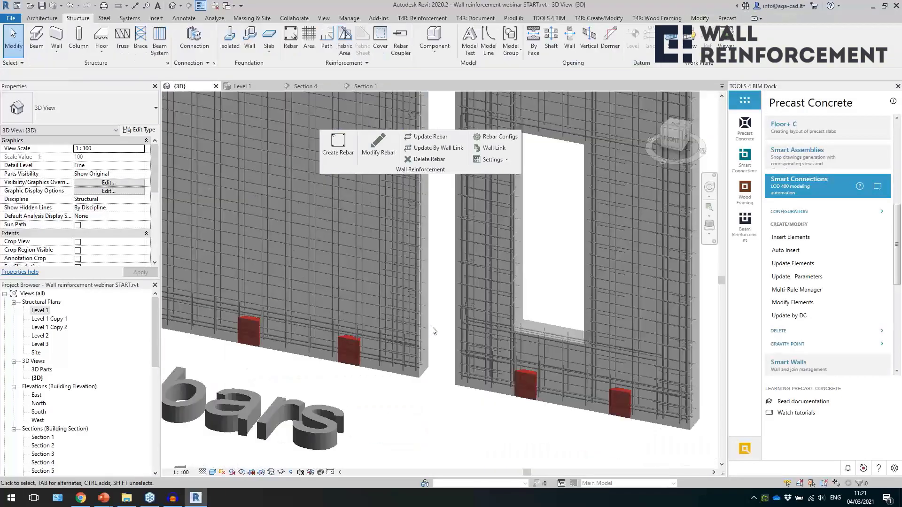
Bring the Door reinforcement group into view and identify the Precast wall 200 with several openings.
shift+middle_drag(543, 326, 345, 285)
scroll(325, 271, down, 2)
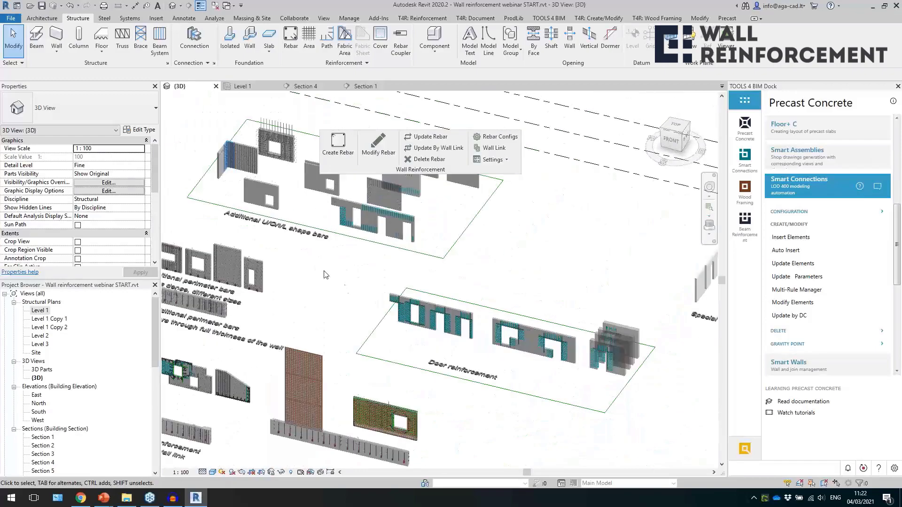
scroll(479, 340, up, 4)
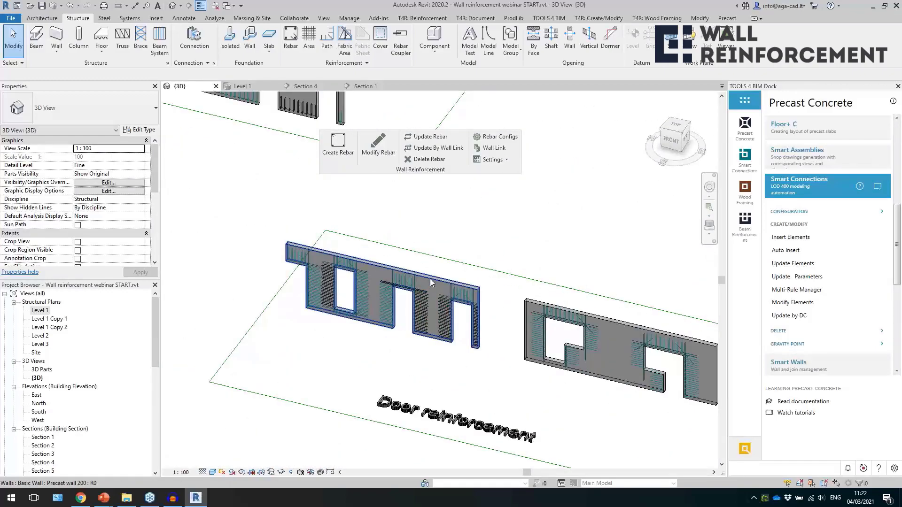
click(429, 280)
shift+middle_drag(435, 292, 438, 297)
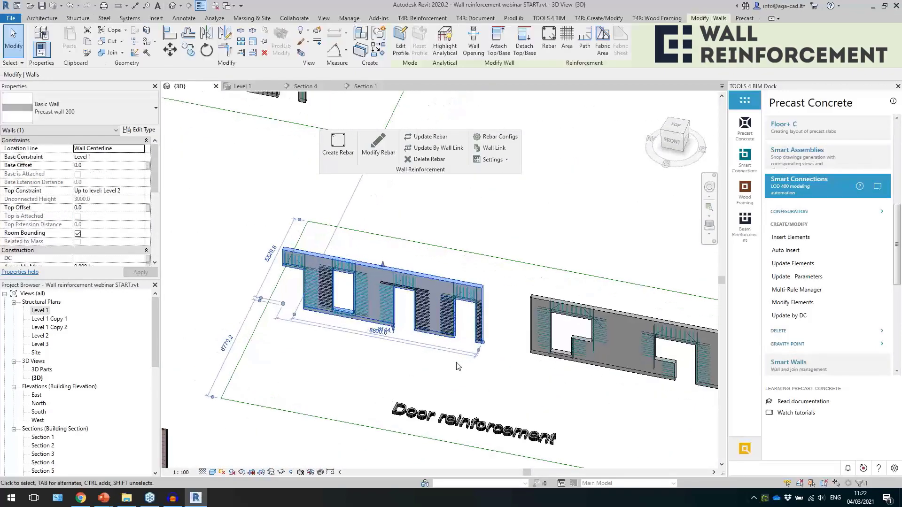
key(Escape)
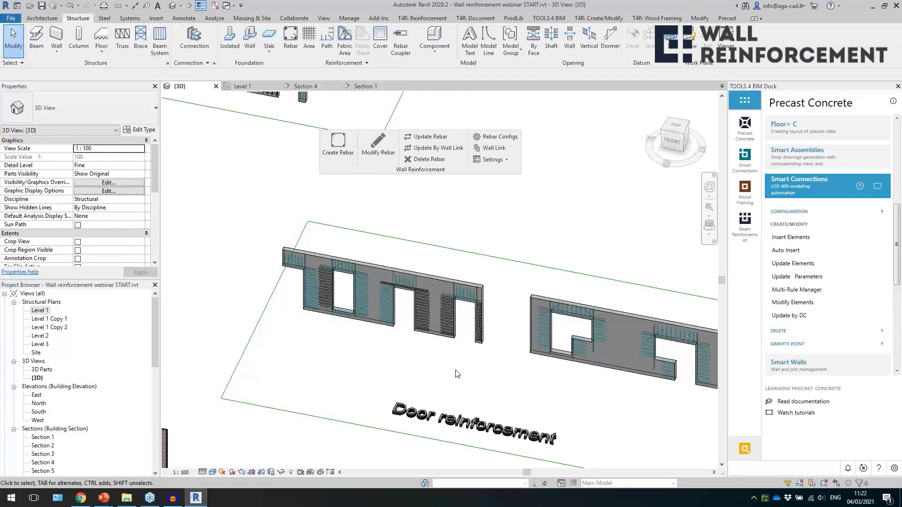
Examine the reinforcement around the door and window openings of the Precast wall 200, including the M_Door-Opening and the bars above the window.
scroll(438, 366, up, 5)
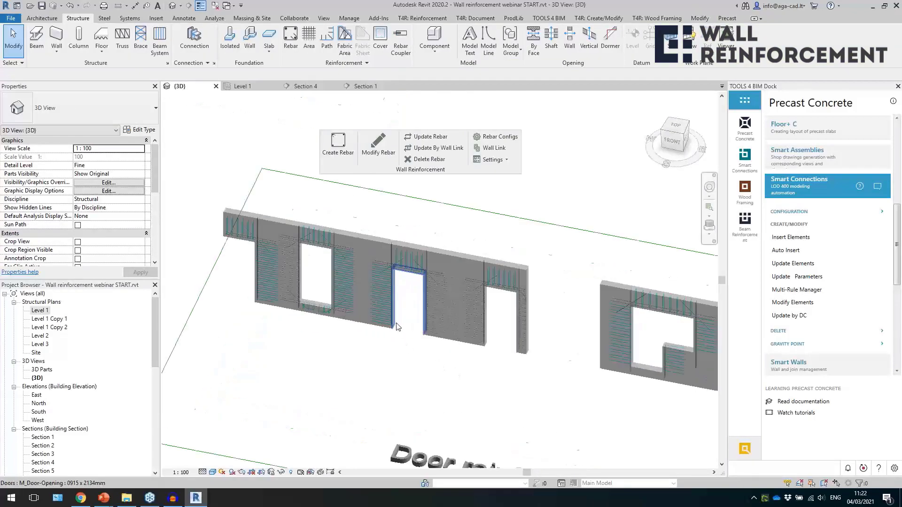
click(395, 326)
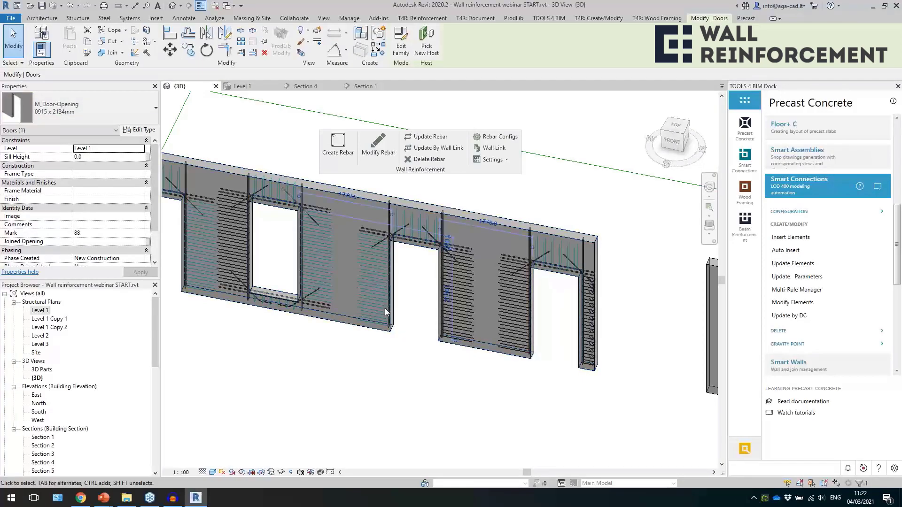
click(467, 383)
scroll(468, 383, down, 2)
scroll(309, 299, up, 3)
scroll(405, 320, up, 2)
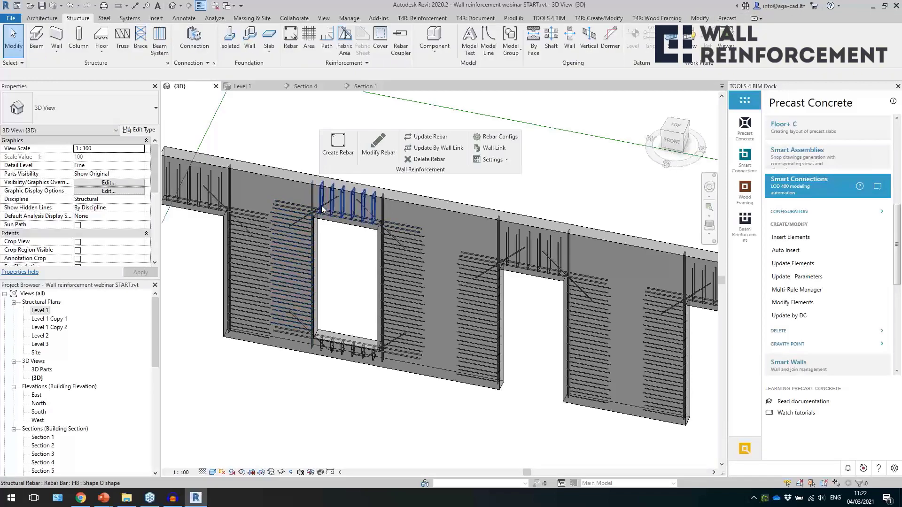
Update the rebar of the Precast wall 200 with several door and window openings from its linked configuration.
scroll(379, 258, down, 2)
click(443, 250)
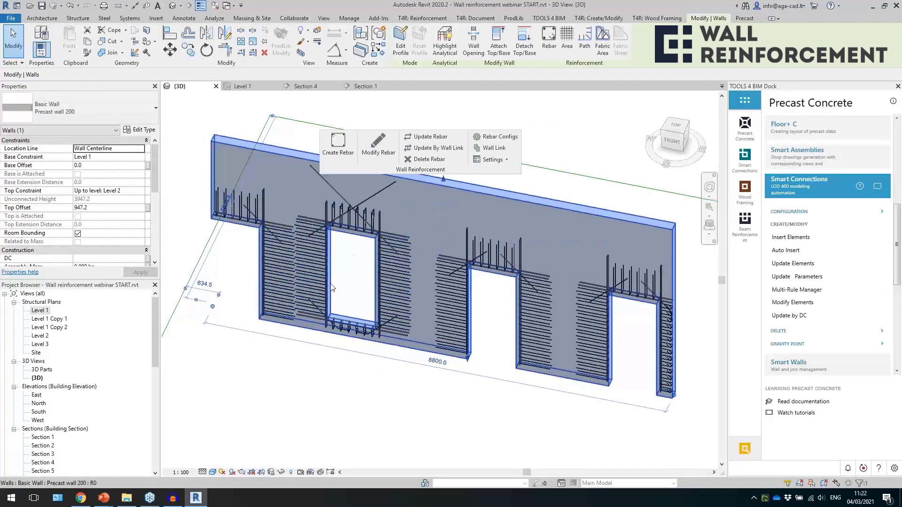
scroll(368, 307, down, 1)
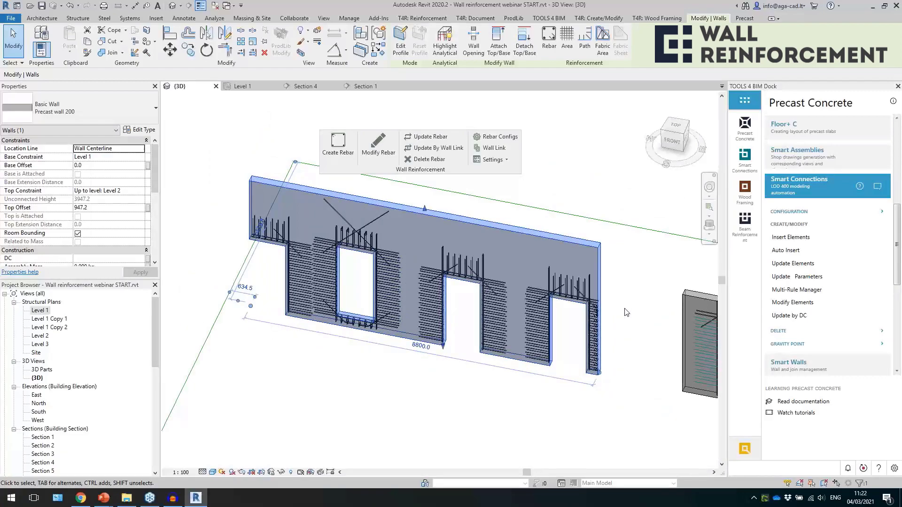
scroll(507, 328, up, 1)
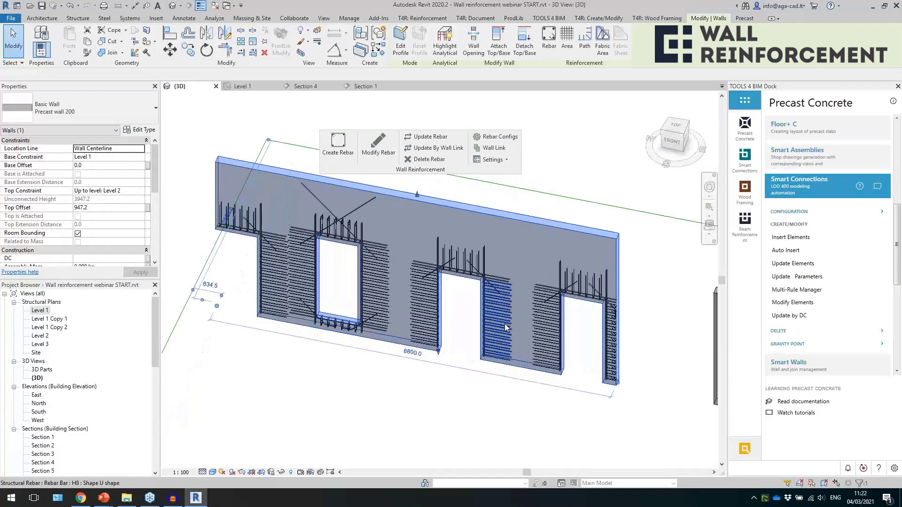
click(508, 327)
scroll(402, 273, up, 1)
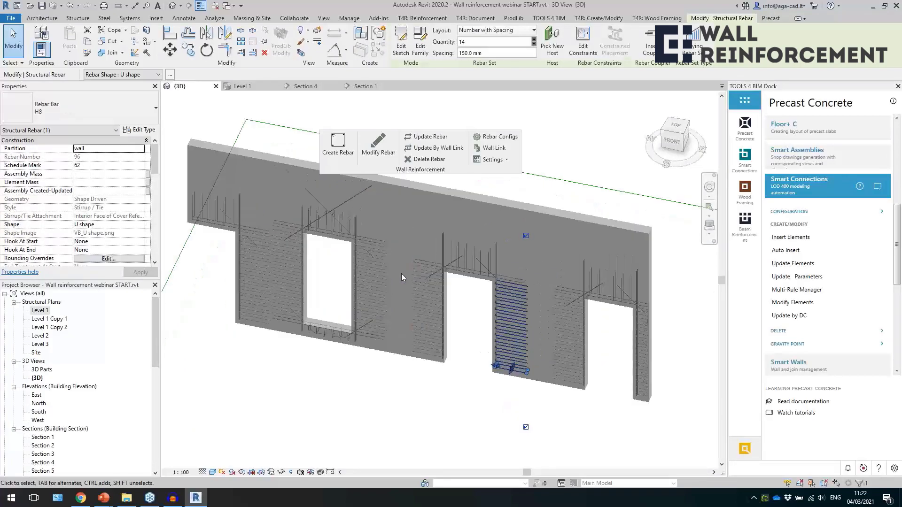
click(418, 188)
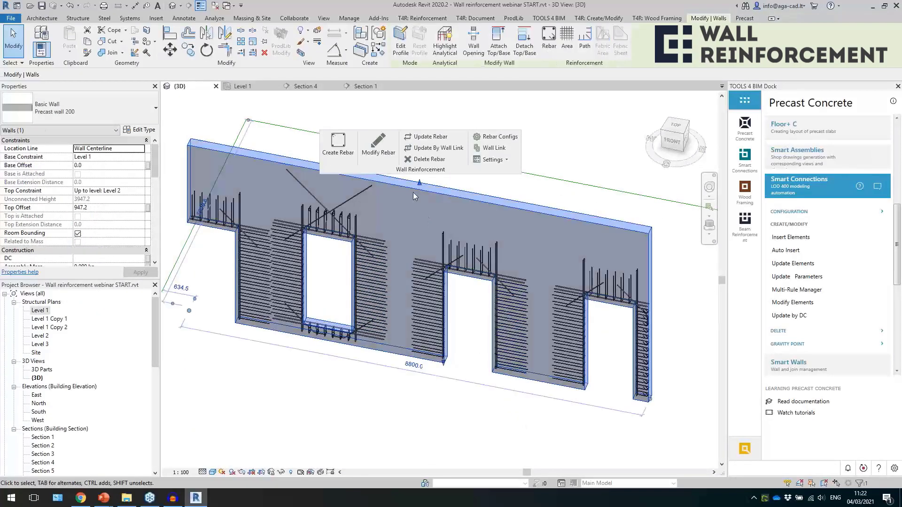
click(419, 138)
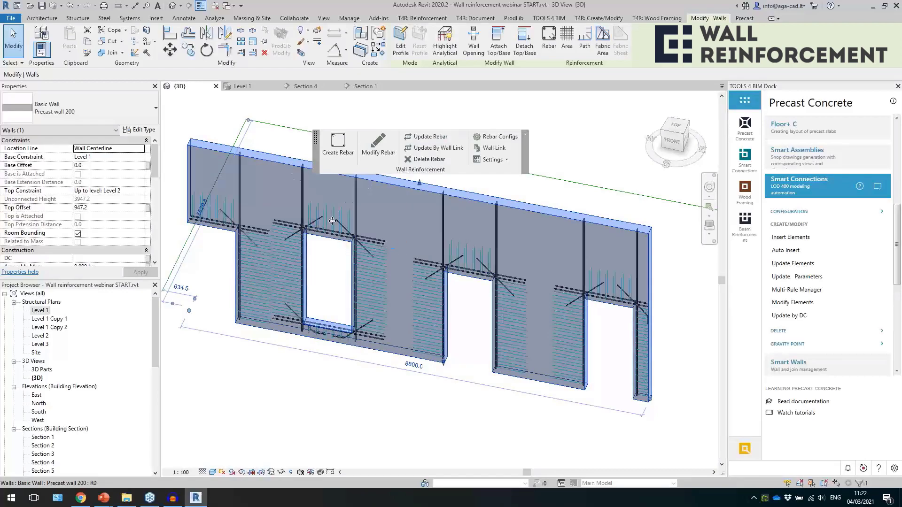
For the vertical H16 edge bar beside the window opening, change the Left & Right bars' length to Extension in the door only configuration and save.
scroll(323, 218, up, 5)
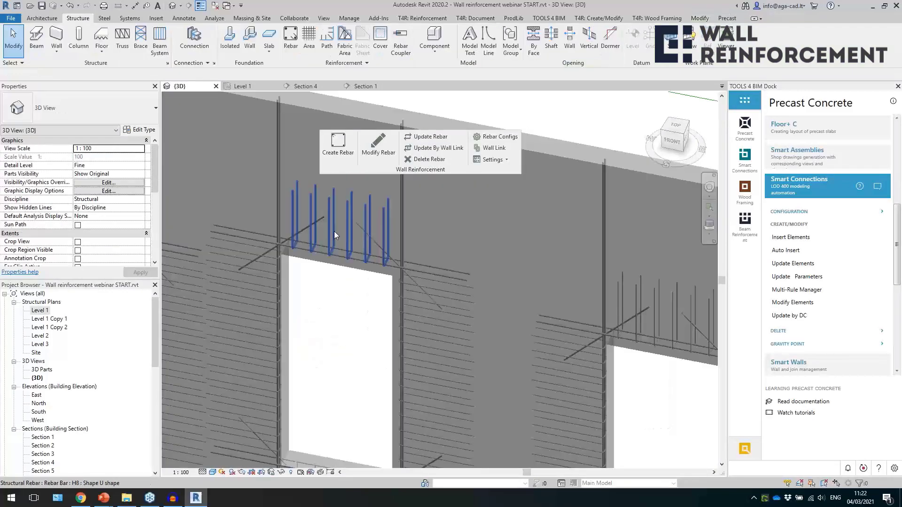
scroll(328, 252, down, 4)
click(345, 225)
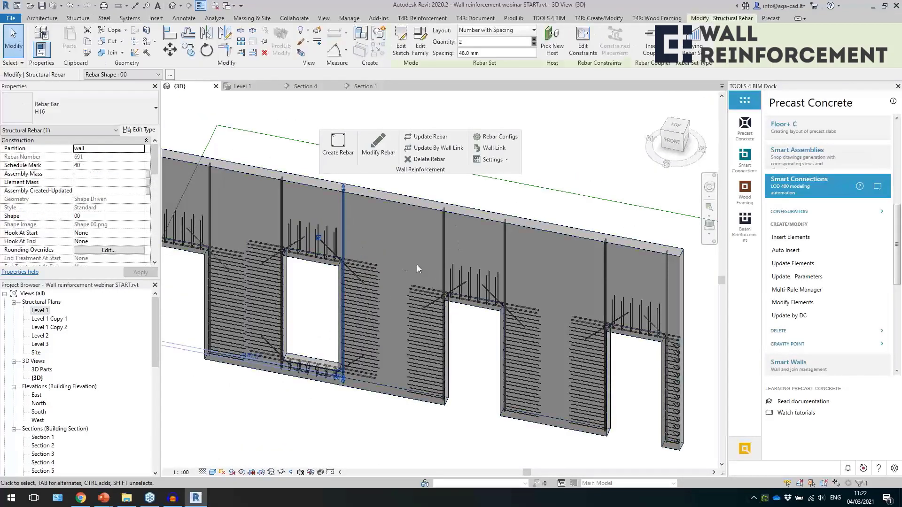
click(381, 148)
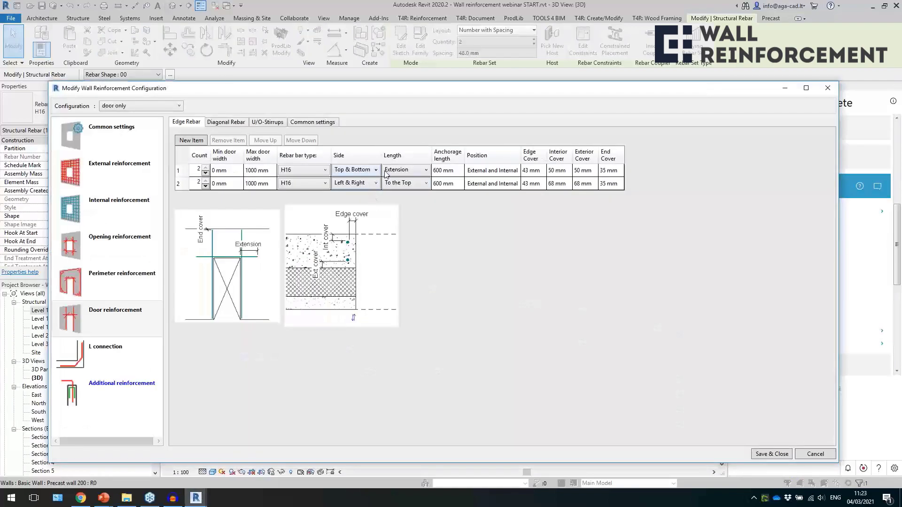
click(399, 172)
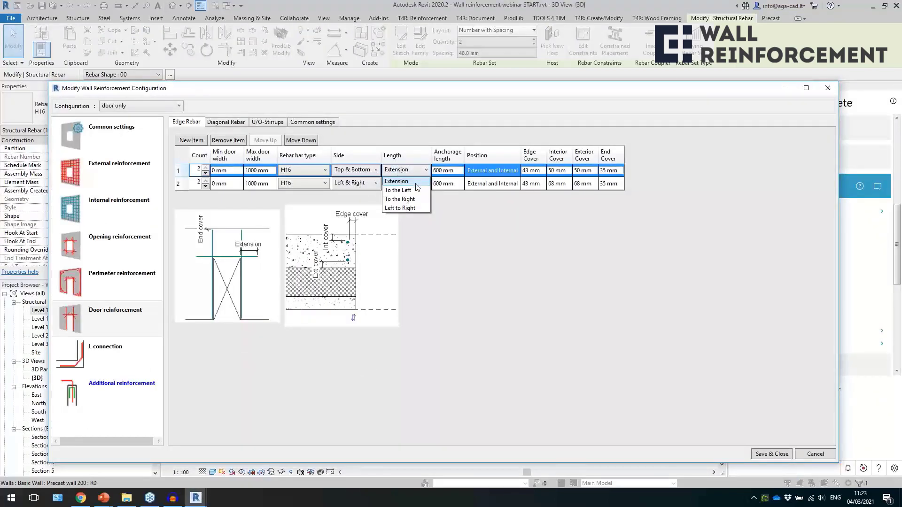
click(450, 171)
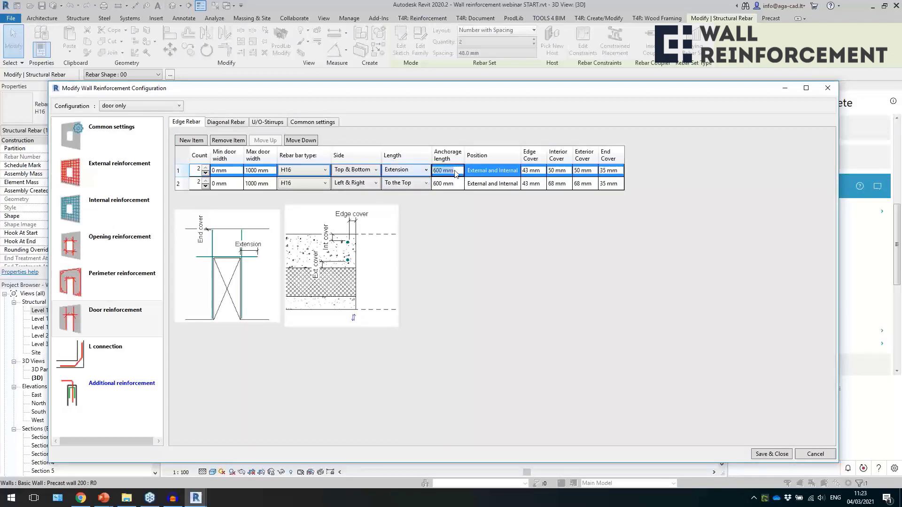
click(426, 183)
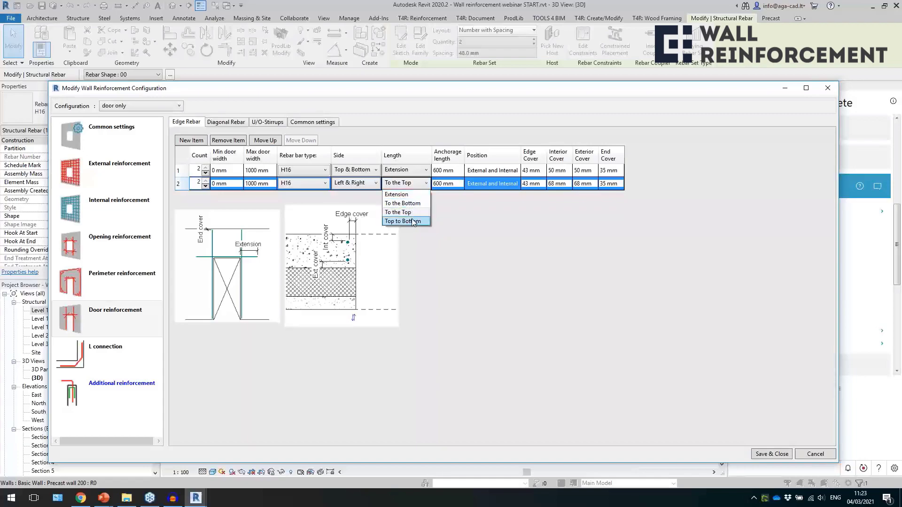
click(487, 226)
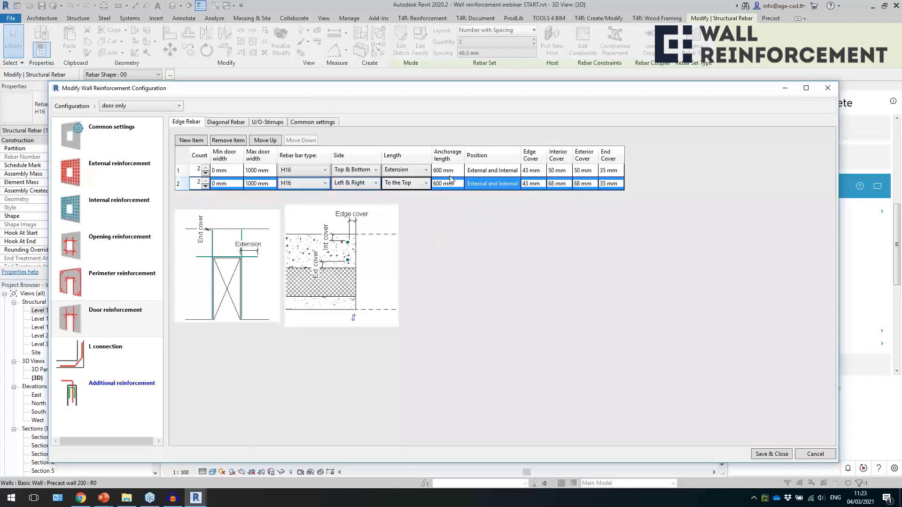
click(411, 188)
click(399, 194)
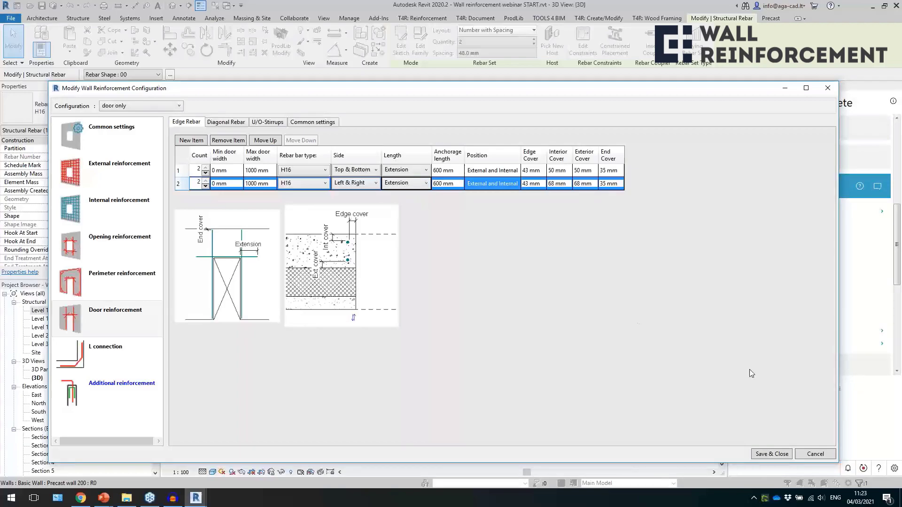
click(771, 454)
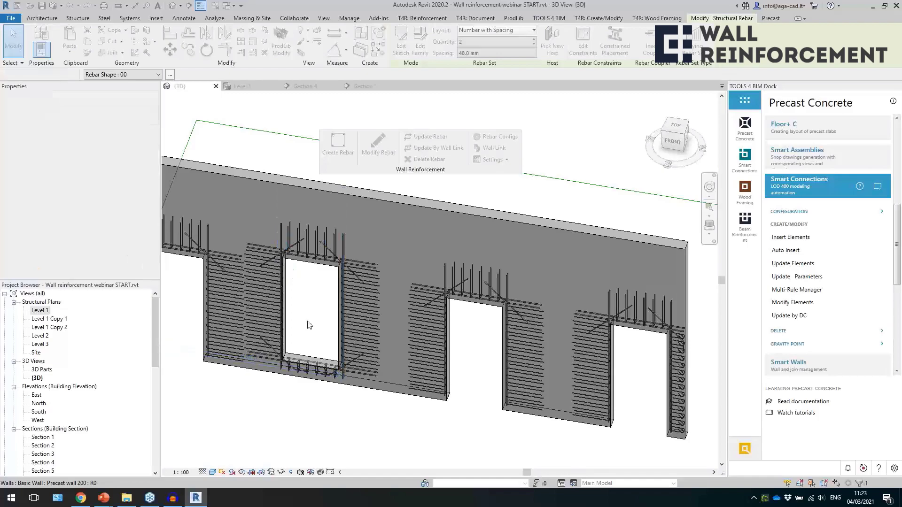
Examine the reinforcement around the two stepped openings of the neighbouring wall, and bring the stacked sandwich walls of the Door reinforcement group into view.
scroll(377, 312, down, 2)
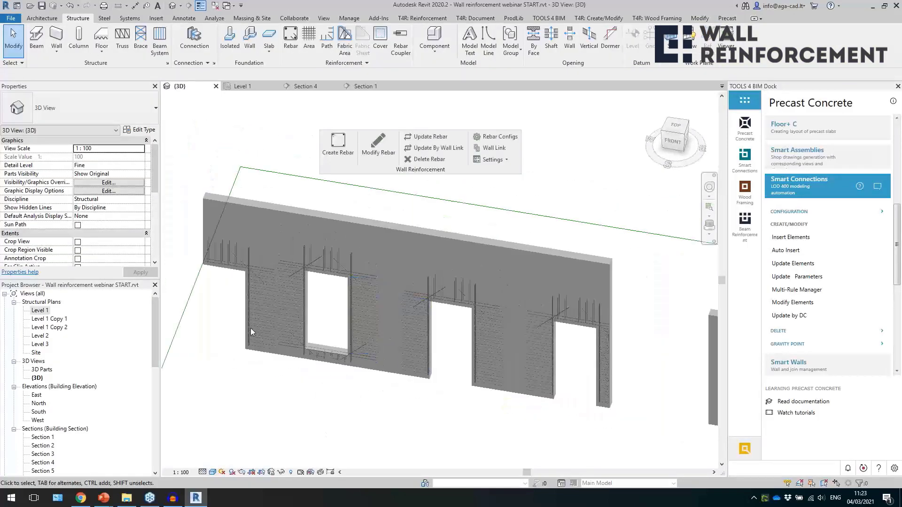
scroll(301, 271, down, 2)
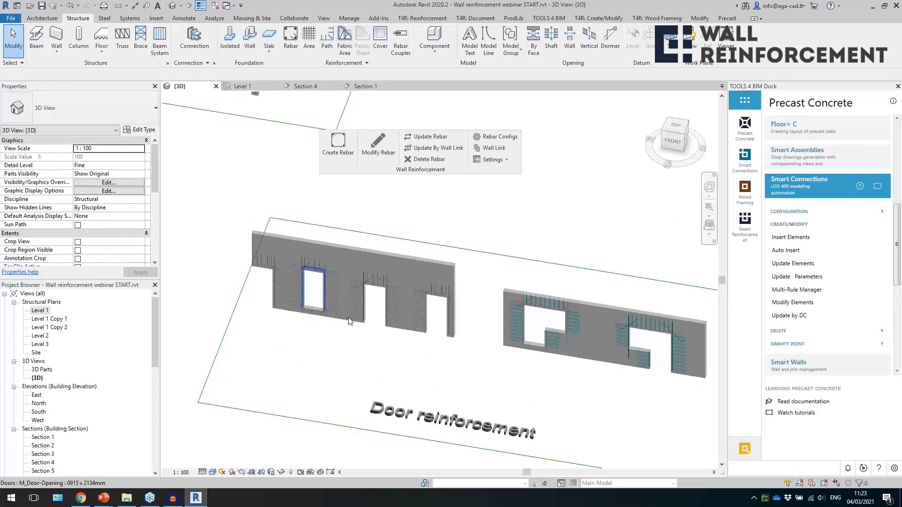
middle_drag(489, 368, 362, 328)
scroll(336, 267, up, 6)
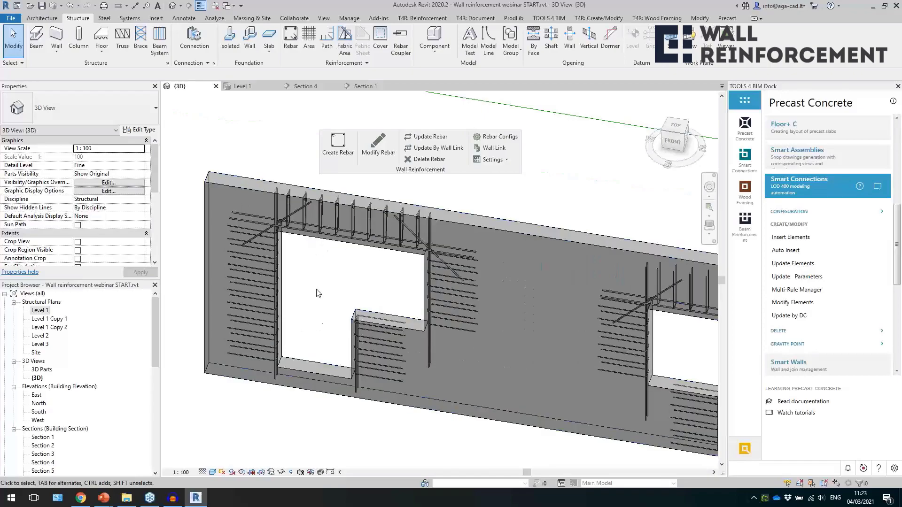
middle_drag(532, 373, 356, 308)
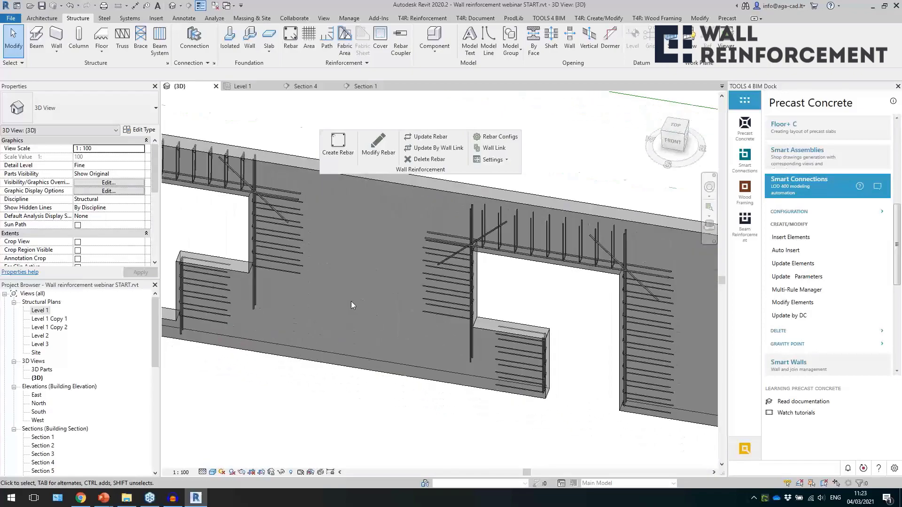
scroll(351, 301, down, 2)
middle_drag(529, 375, 356, 323)
mouse_move(433, 390)
middle_down()
mouse_move(406, 388)
mouse_move(417, 389)
middle_up()
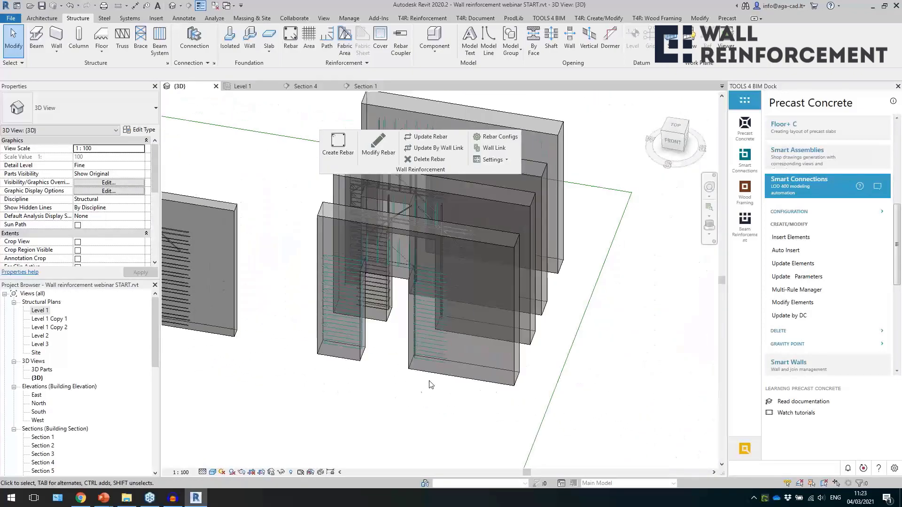
Show the Level 1 plan of the Door reinforcement sandwich walls and inspect the U-shape H8 bar in the 1000 mm wide pier.
double_click(41, 312)
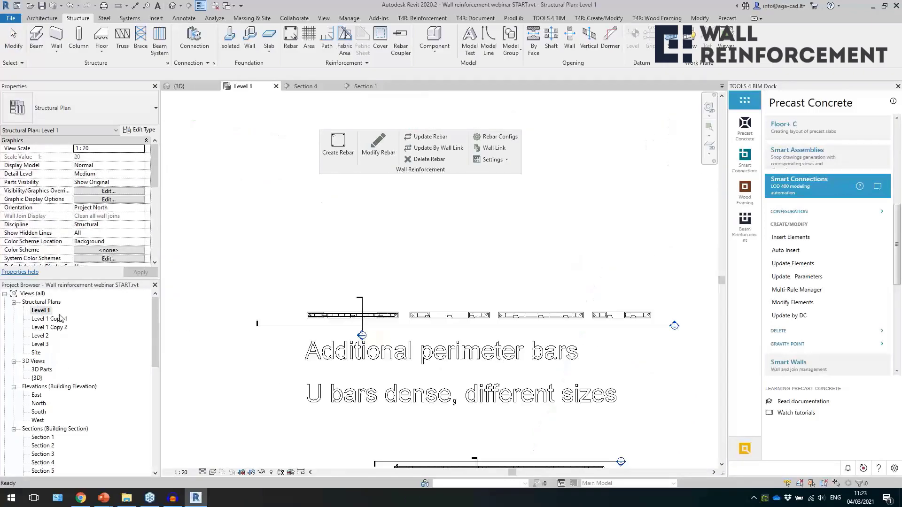
middle_drag(563, 314, 265, 315)
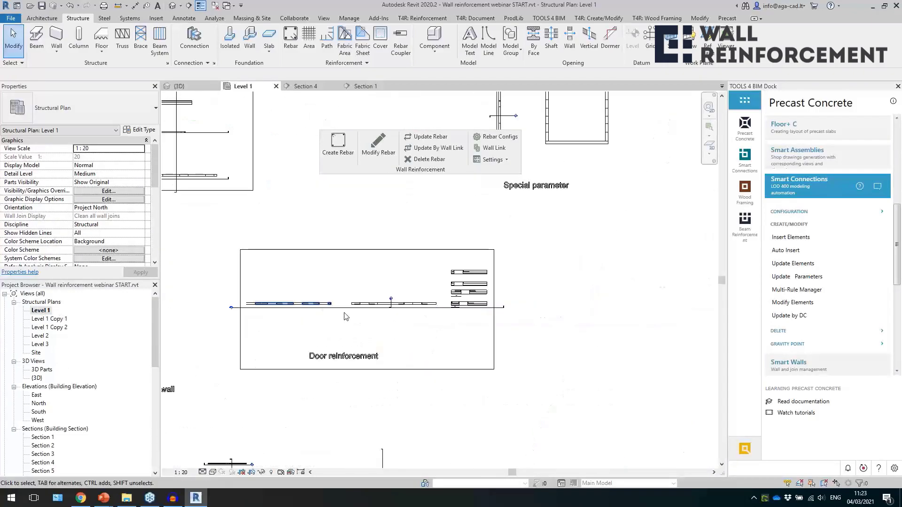
scroll(479, 279, up, 2)
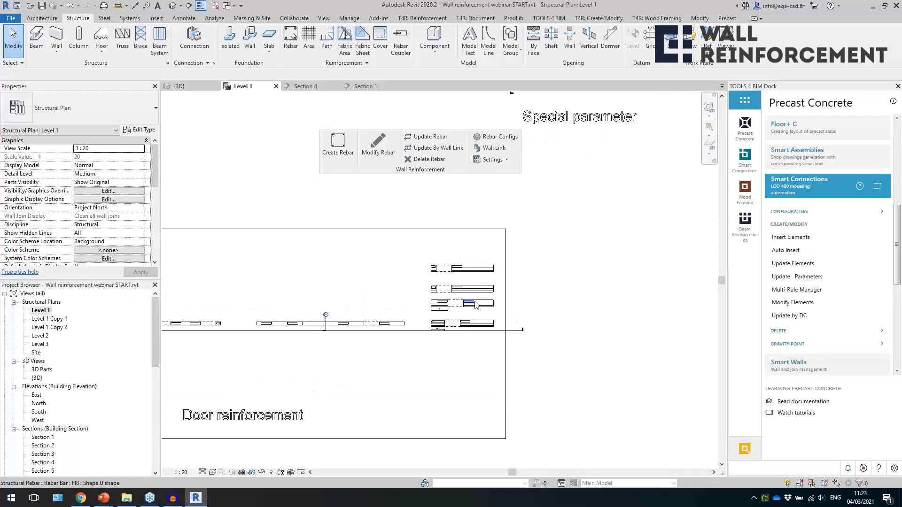
scroll(469, 302, up, 5)
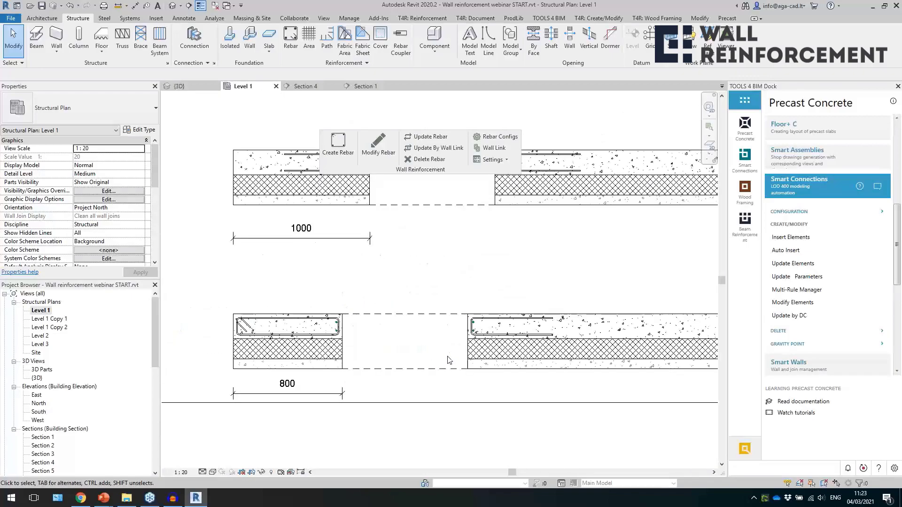
middle_drag(431, 254, 423, 408)
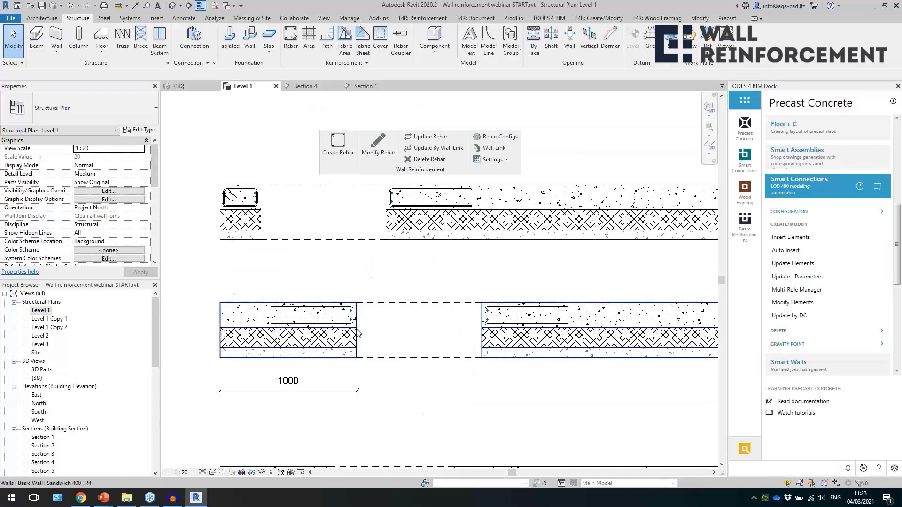
click(329, 323)
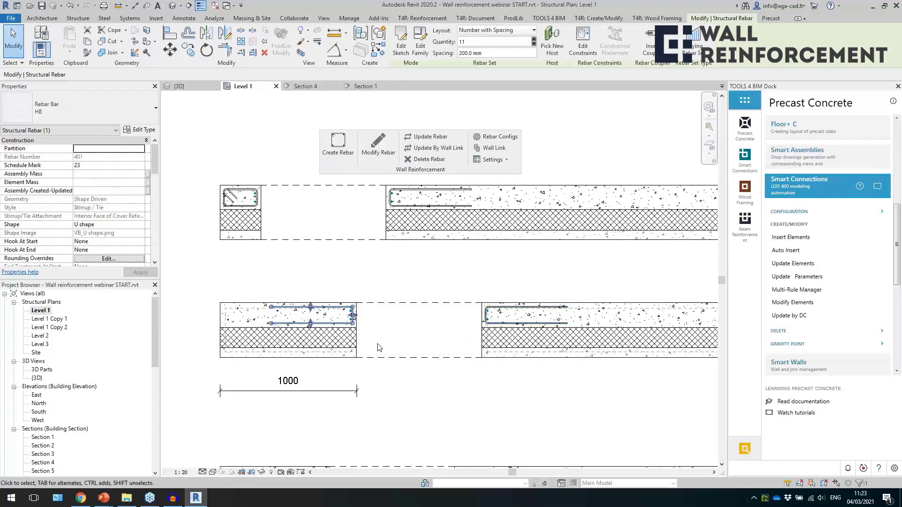
click(416, 393)
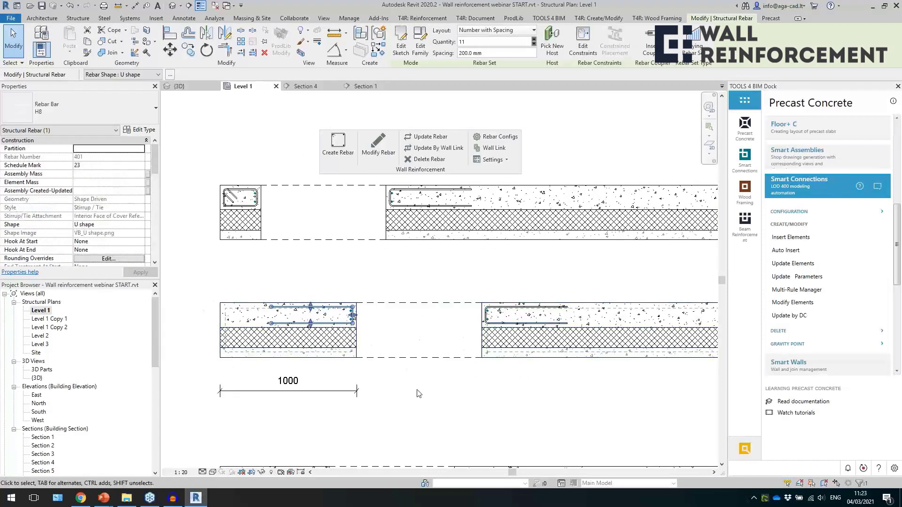
Review the door U/O-Stirrups settings behind the narrow pier's O-shape bar, including the O-stirrup creation and width options, and close them without saving.
scroll(415, 401, down, 2)
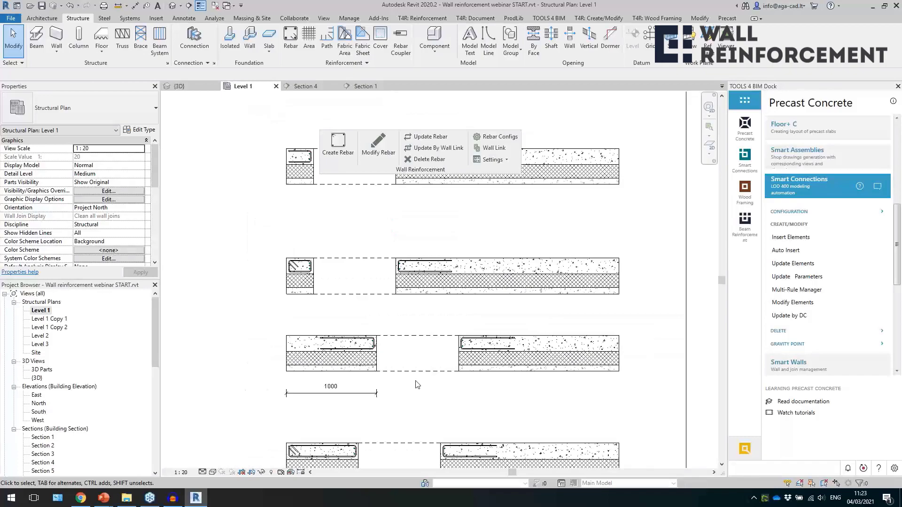
scroll(417, 375, up, 3)
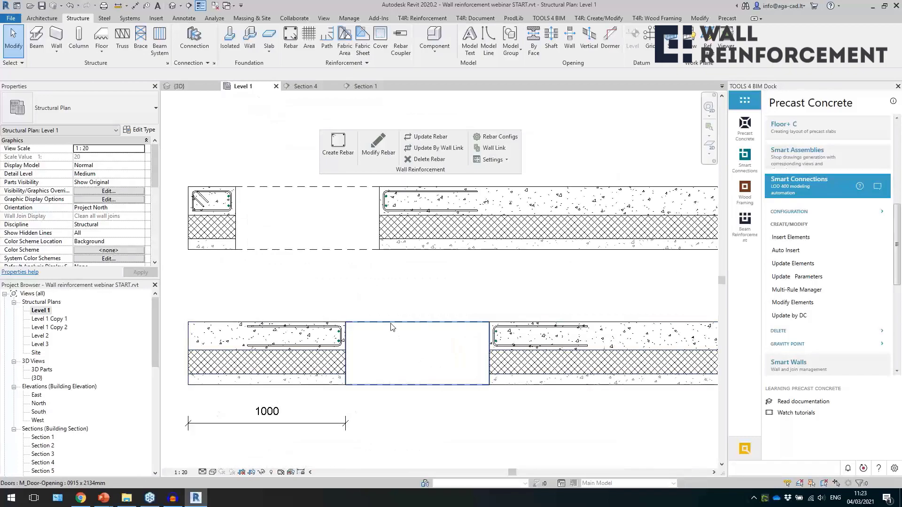
click(260, 255)
middle_drag(281, 286, 321, 303)
click(259, 227)
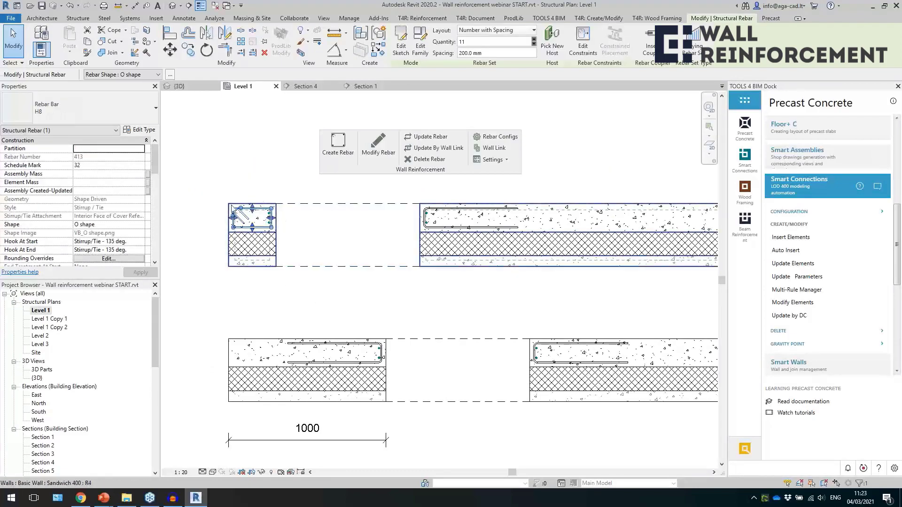
click(373, 156)
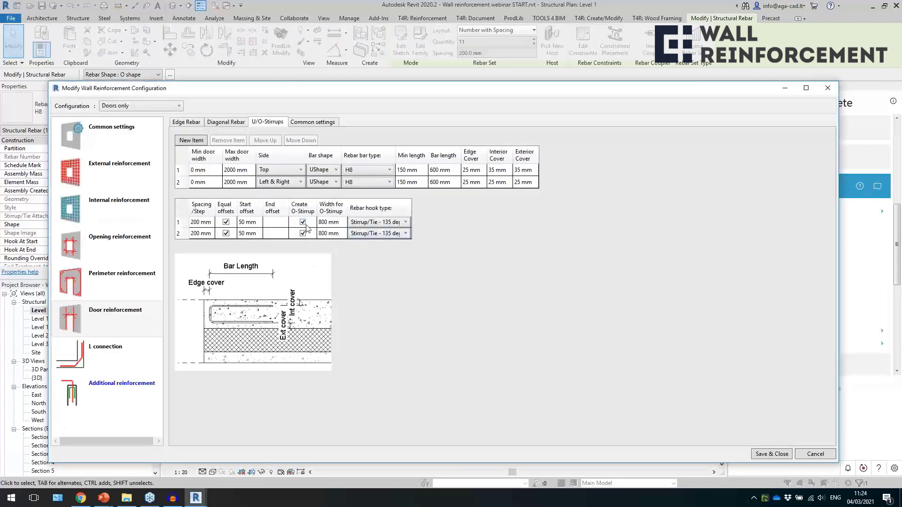
click(827, 89)
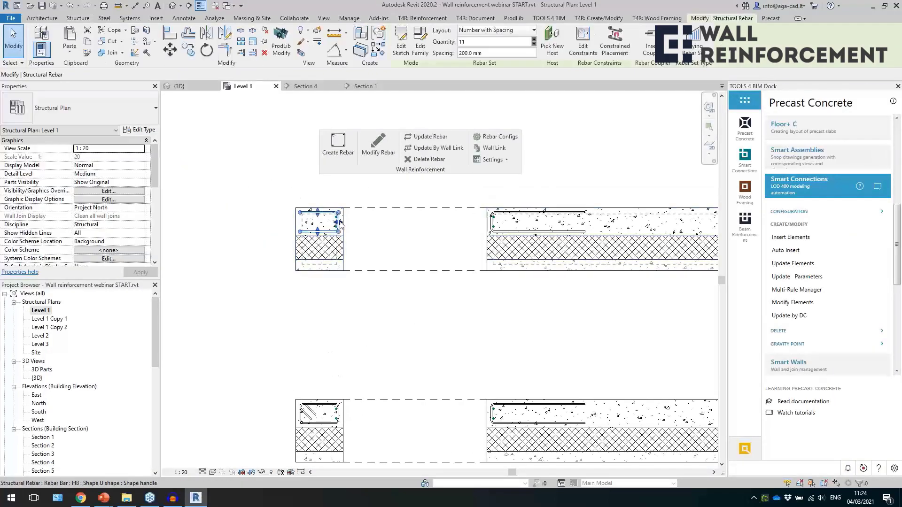
Compare the bar shapes in the door piers of the stacked sandwich walls, including the U-shape bar in the 1000 mm pier.
click(339, 323)
middle_drag(416, 429, 353, 218)
middle_drag(364, 287, 386, 275)
middle_drag(393, 395, 418, 338)
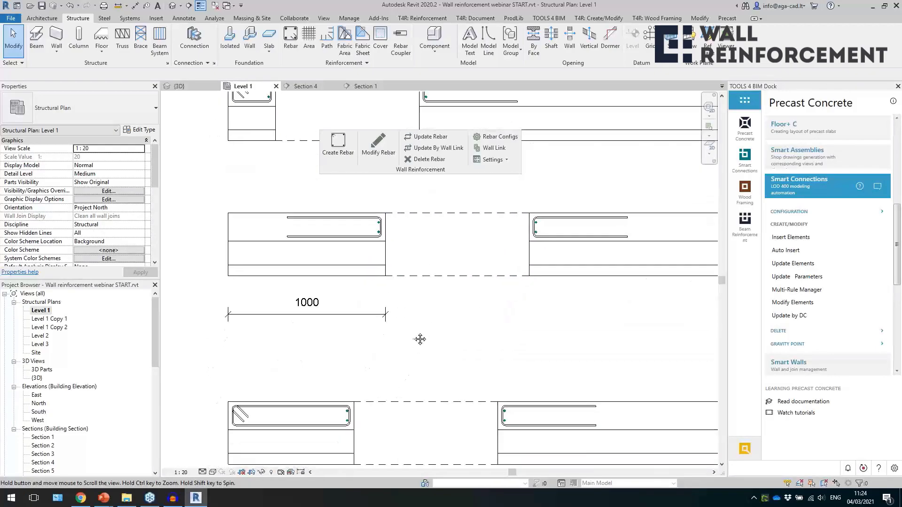
click(332, 241)
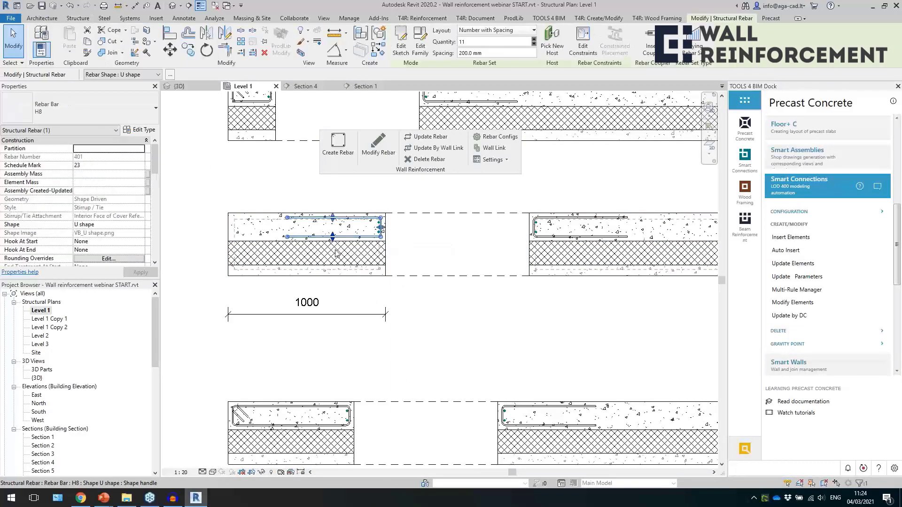
scroll(350, 225, down, 2)
scroll(346, 391, up, 1)
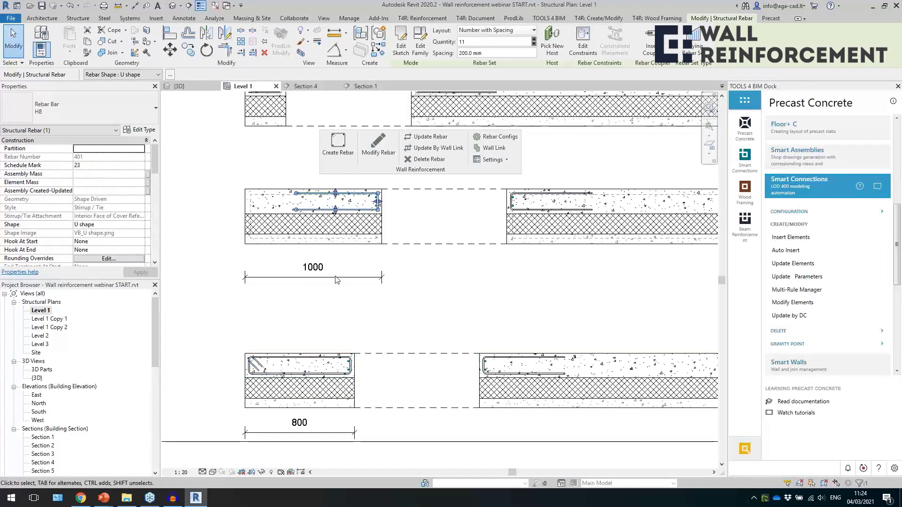
Set the O-stirrup width of the Left & Right door U/O-Stirrups item to 600 mm for the wall with the 800 mm pier.
click(324, 375)
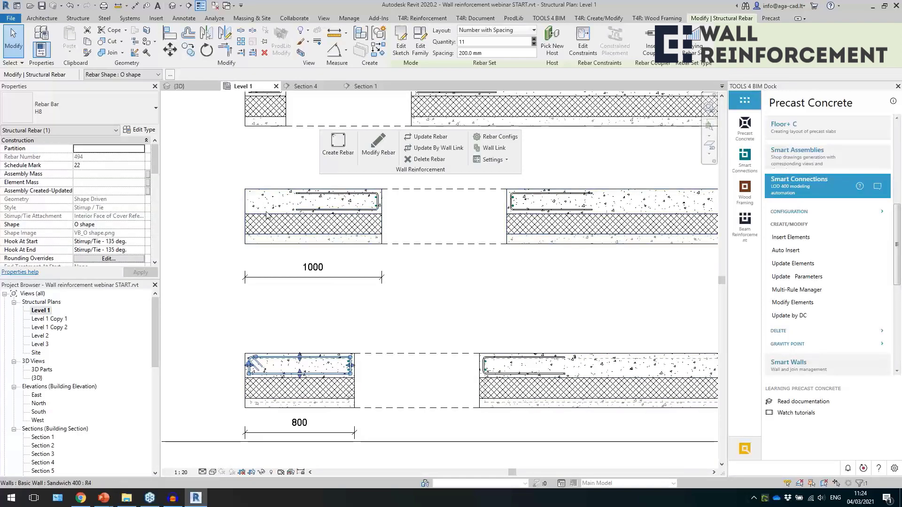
click(306, 210)
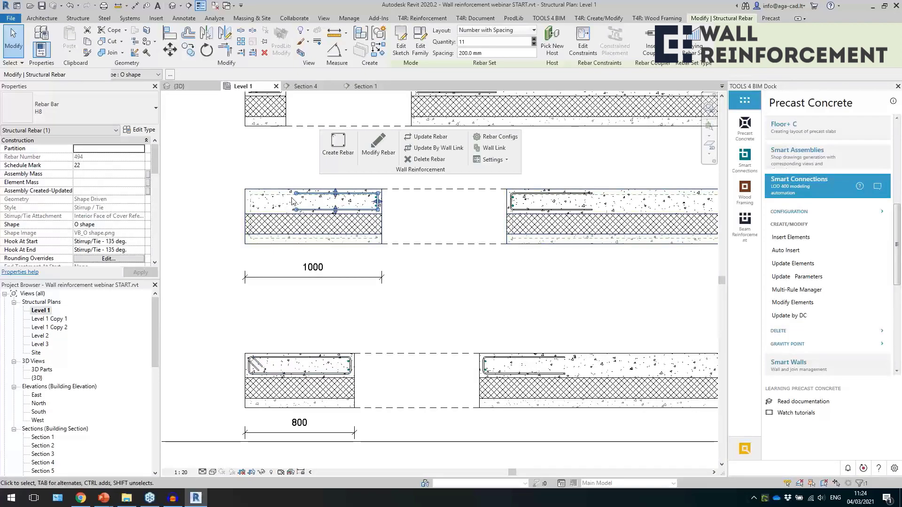
middle_drag(305, 333, 282, 281)
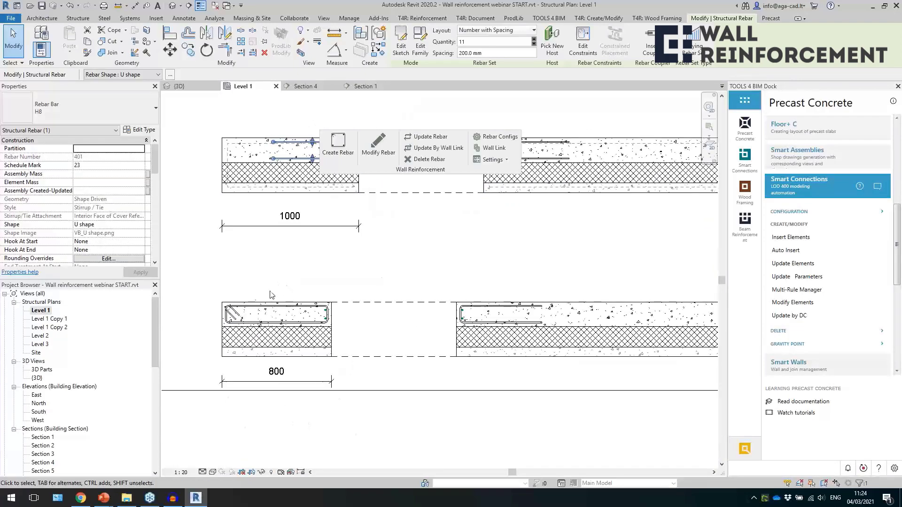
click(252, 311)
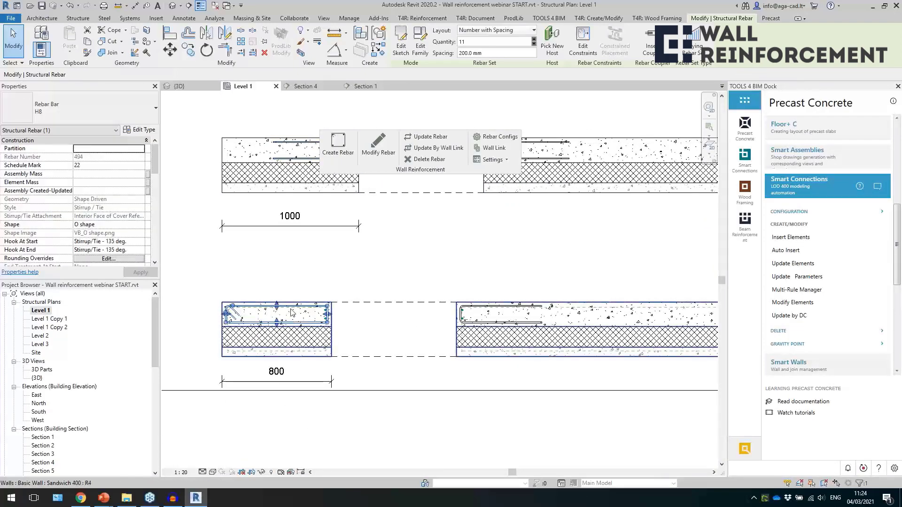
click(378, 145)
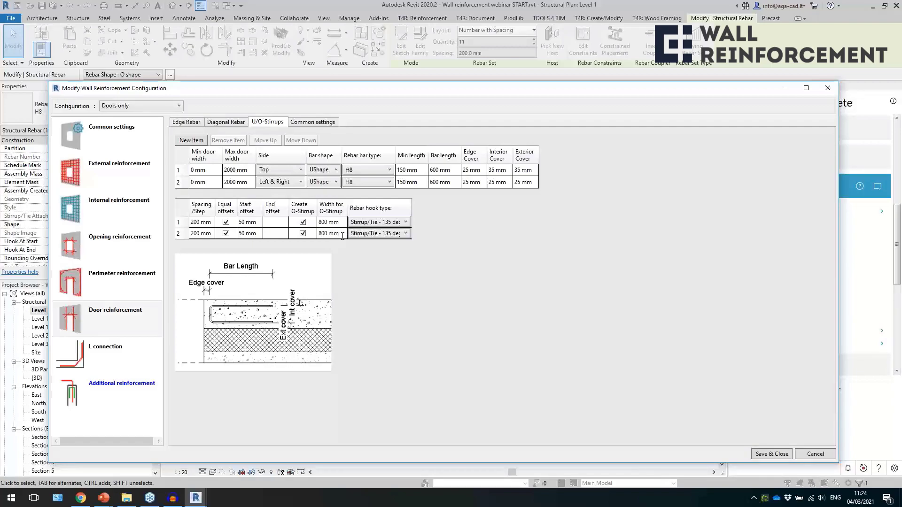
click(343, 235)
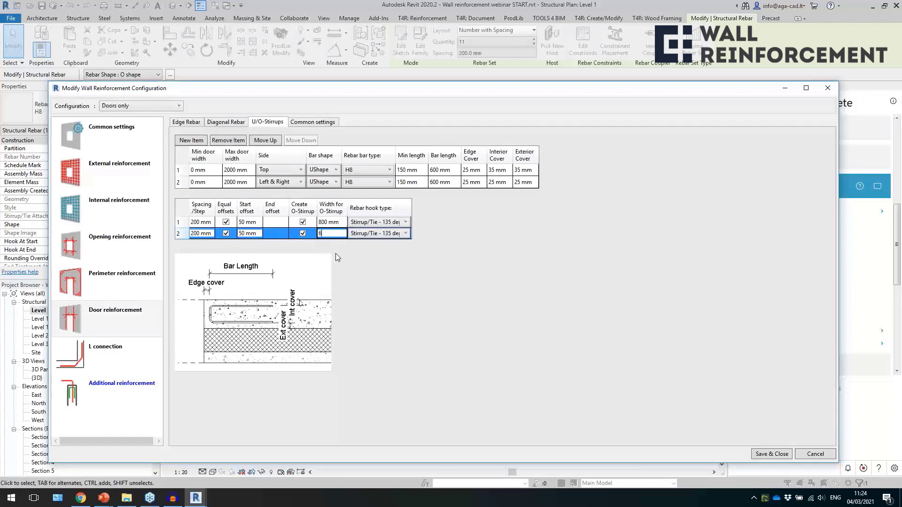
click(763, 454)
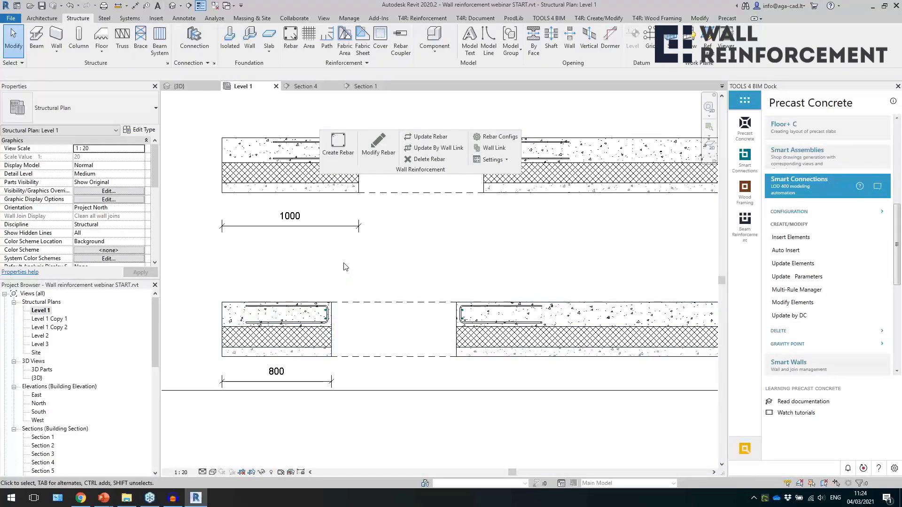
Restore the Left & Right door stirrups' O-stirrup width to 800 mm and check the bar shape in the 800 mm pier.
click(378, 143)
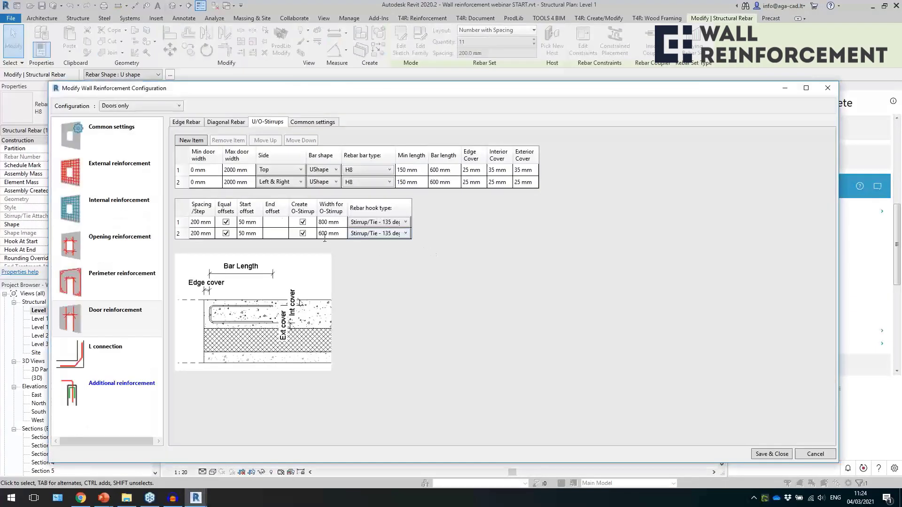
click(344, 233)
text(800)
click(763, 454)
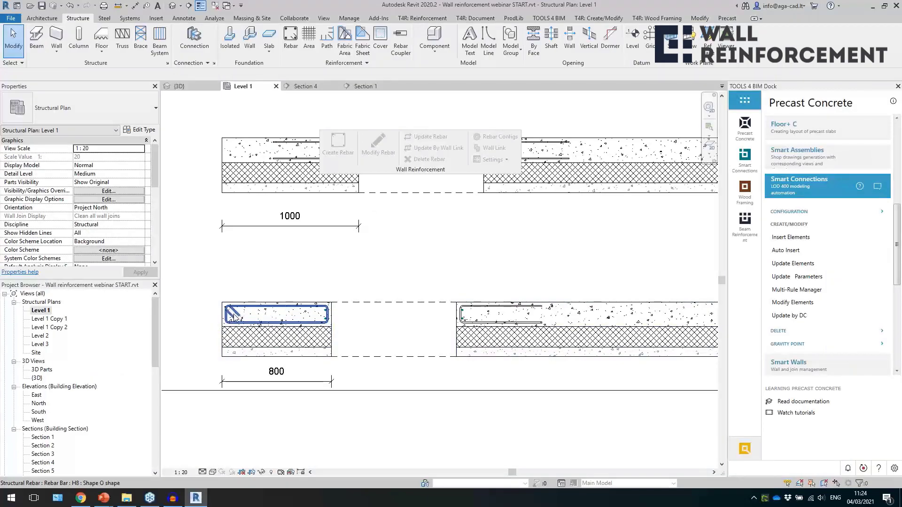
click(235, 312)
scroll(231, 312, up, 2)
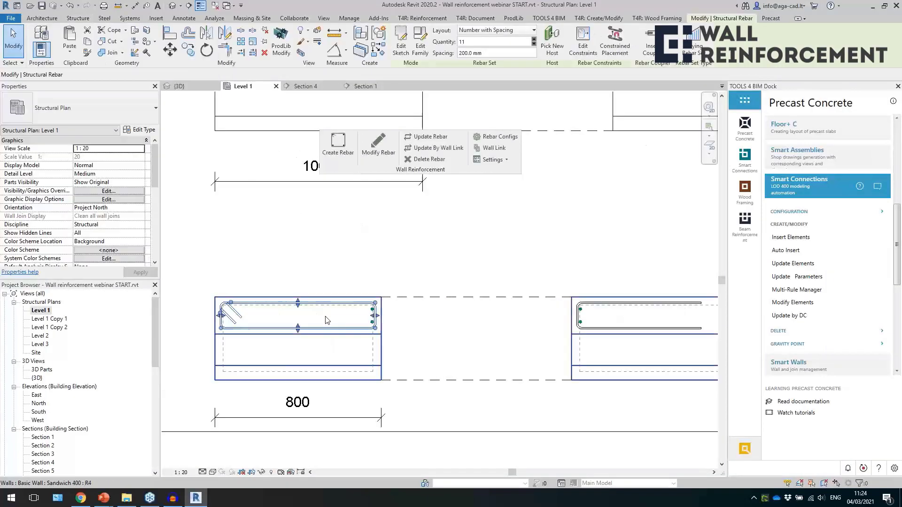
Show the 3D view and locate the U-shape bars of the wall labelled "U bars through full thickness of the wall".
scroll(330, 335, down, 5)
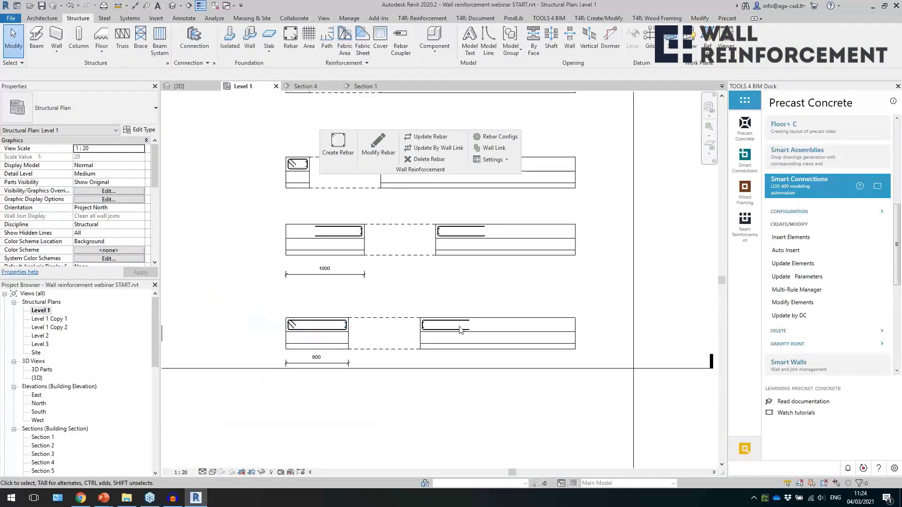
scroll(469, 368, up, 5)
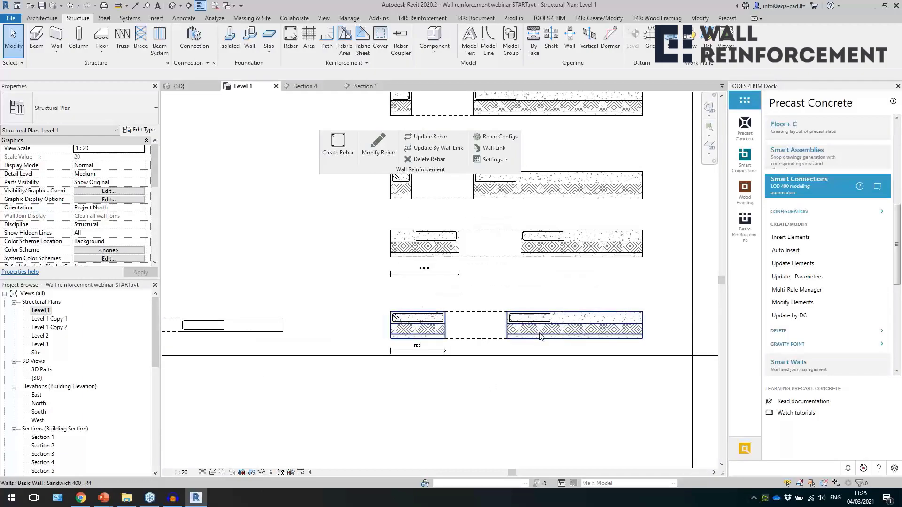
scroll(302, 309, down, 3)
click(173, 6)
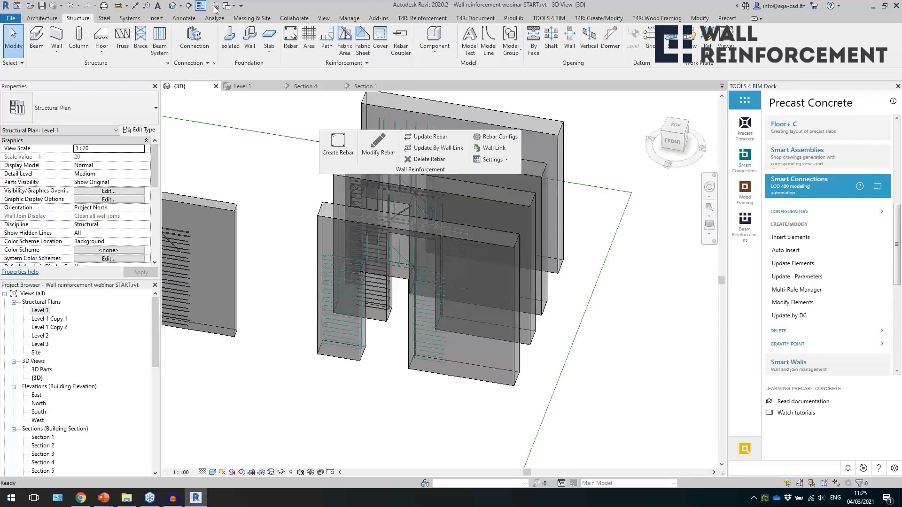
click(345, 337)
scroll(616, 304, down, 2)
scroll(469, 348, down, 5)
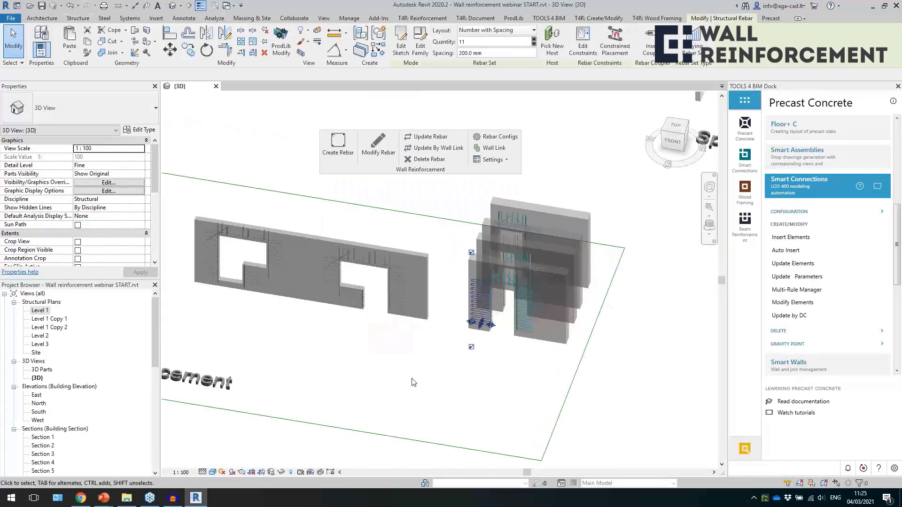
key(Escape)
middle_drag(515, 347, 665, 365)
middle_drag(444, 311, 467, 291)
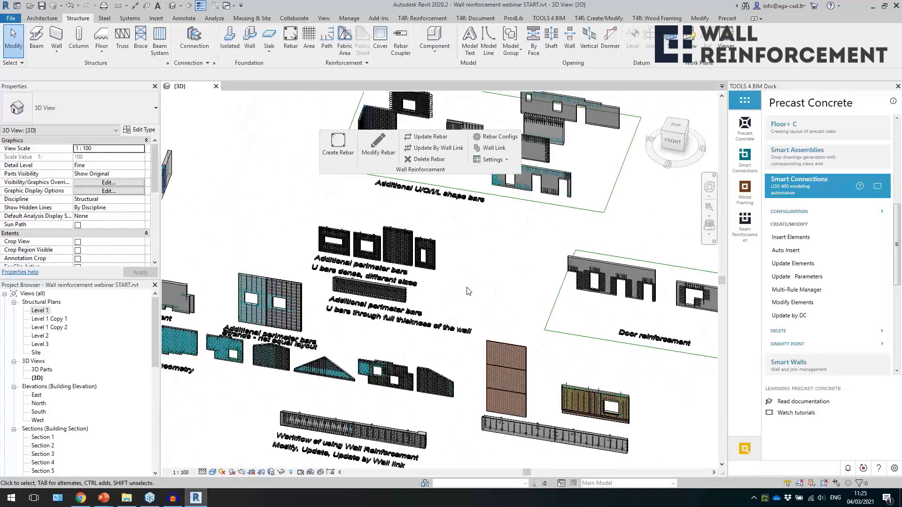
scroll(370, 289, up, 6)
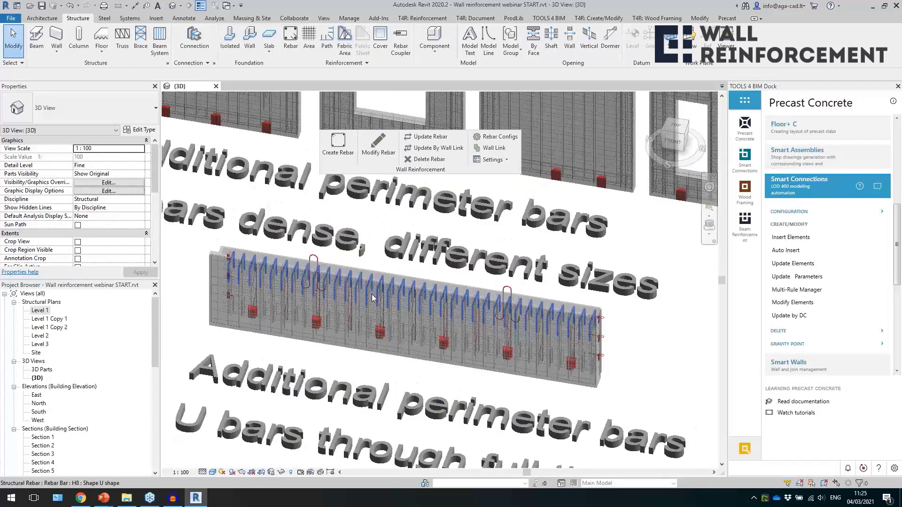
click(333, 296)
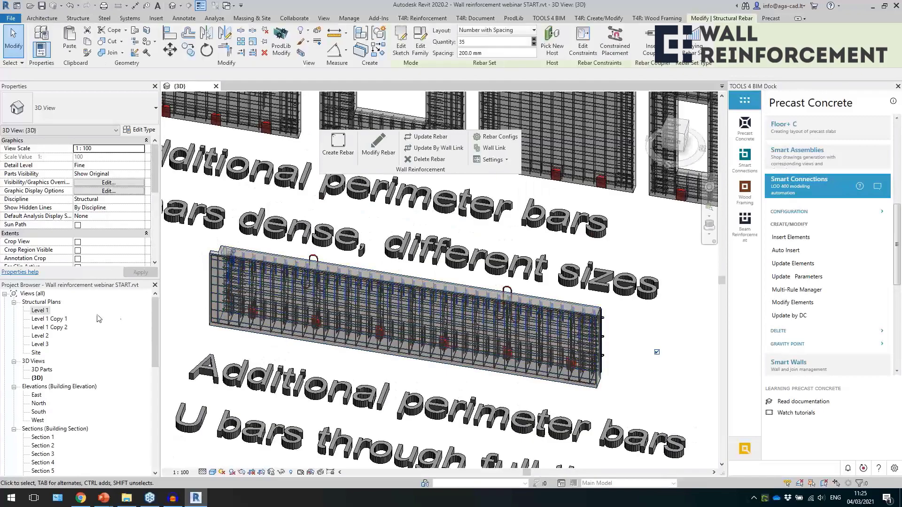
Open the Section 50 cross-section through the full-thickness U bar wall from the Level 1 plan, showing the wall's upper edge.
double_click(41, 311)
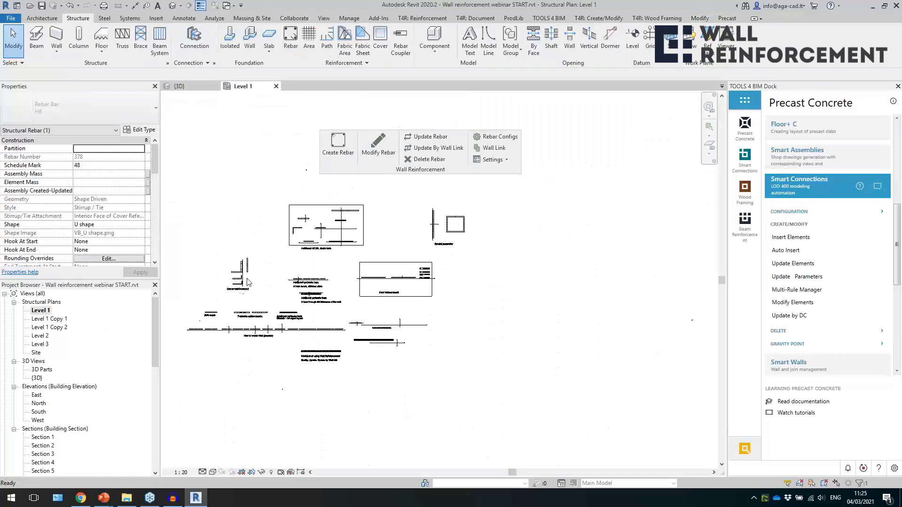
scroll(282, 277, up, 8)
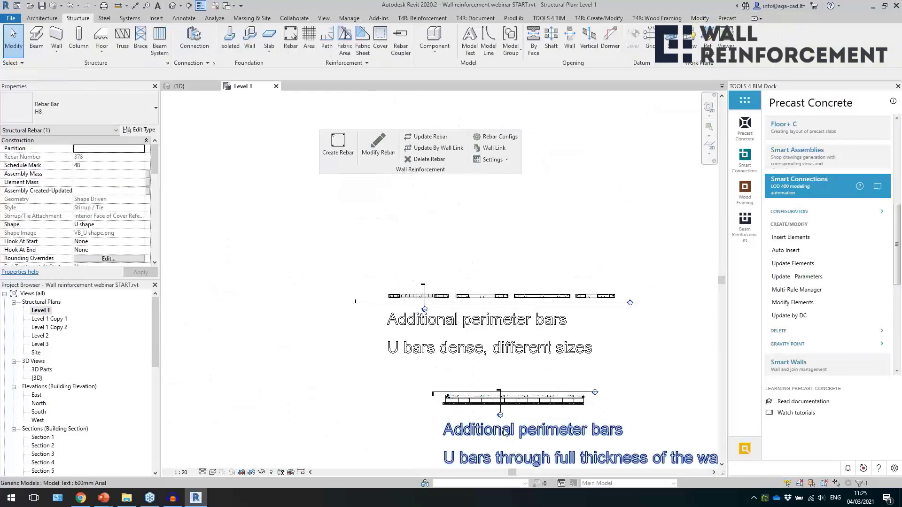
scroll(507, 421, up, 3)
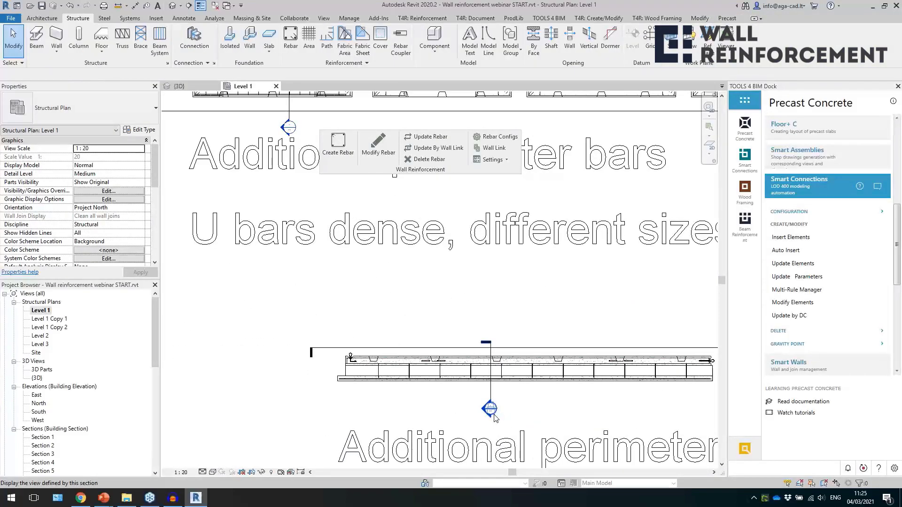
double_click(493, 415)
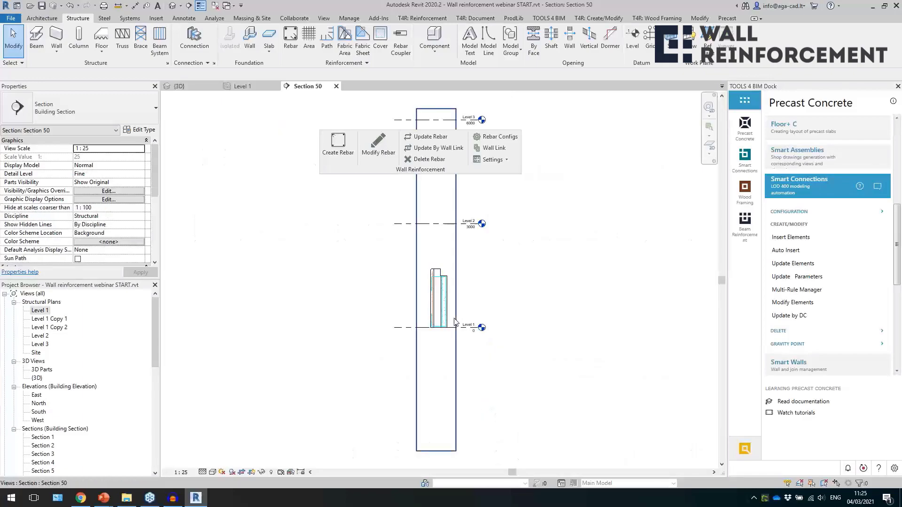
scroll(446, 226, up, 5)
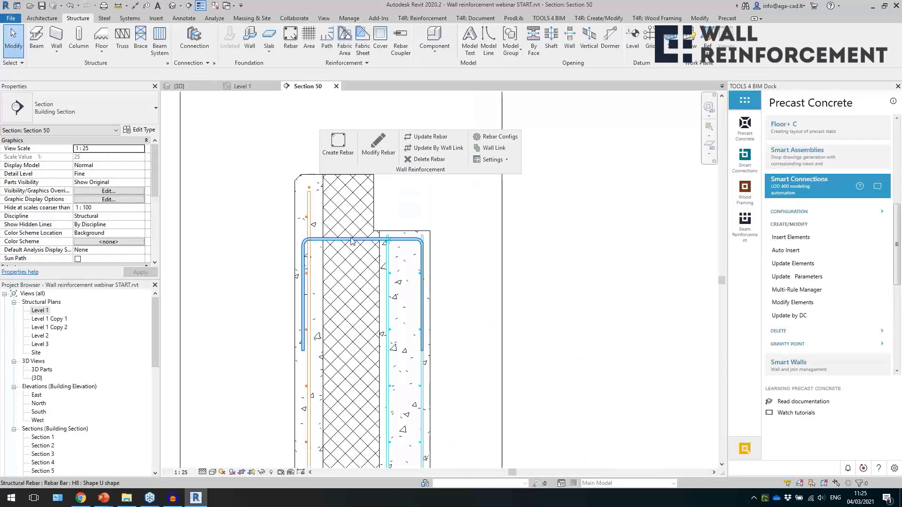
Compare the U-shape bars at the wall's upper edge and review the full-thickness bar's Wall cover setting, closing the configuration without saving.
click(352, 241)
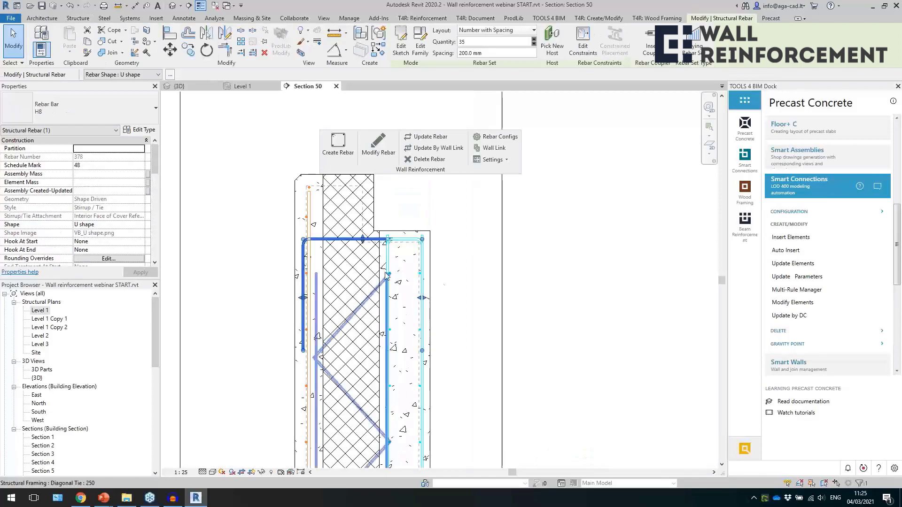
scroll(310, 195, down, 1)
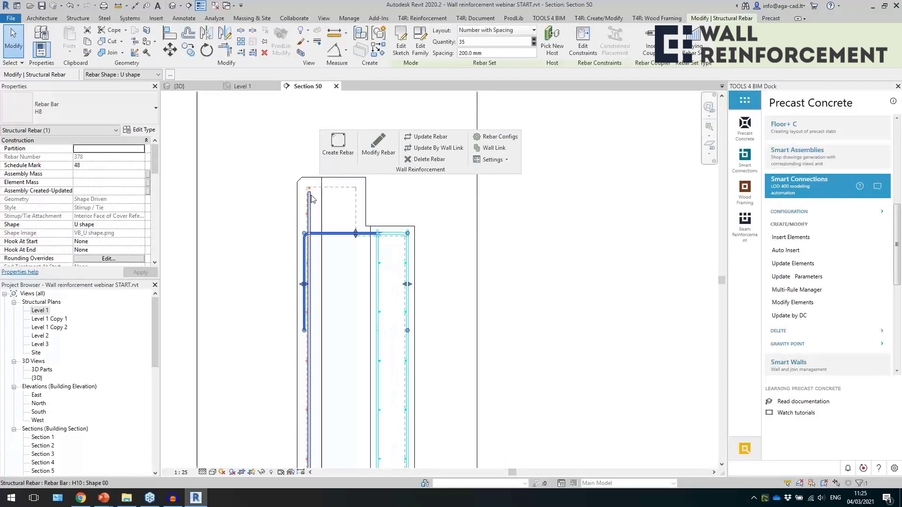
click(379, 259)
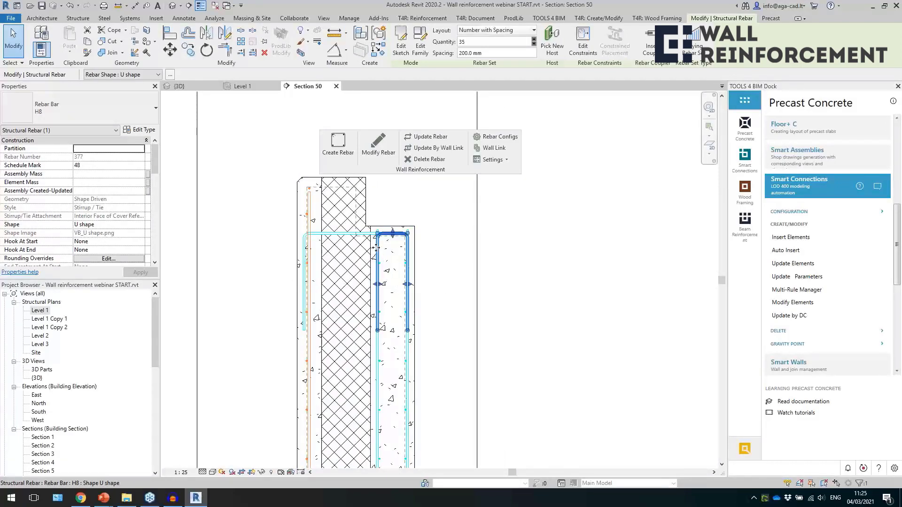
click(345, 237)
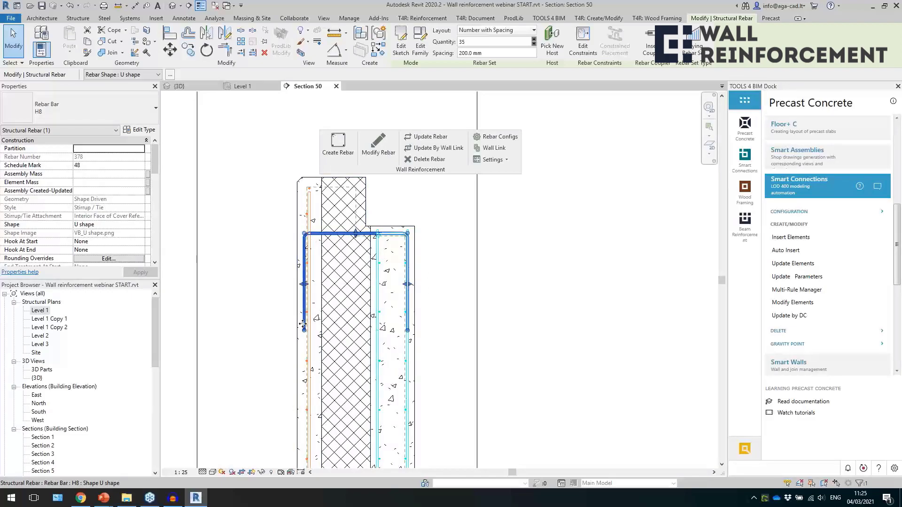
click(377, 154)
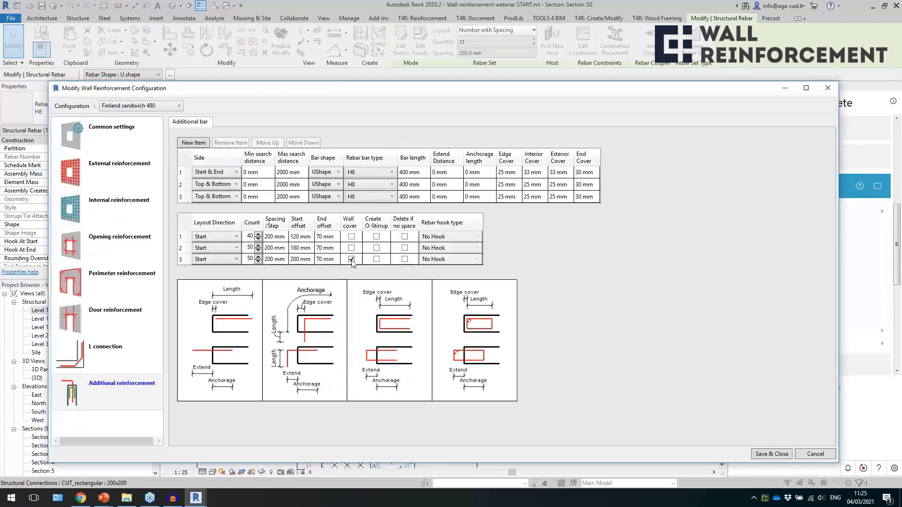
click(351, 260)
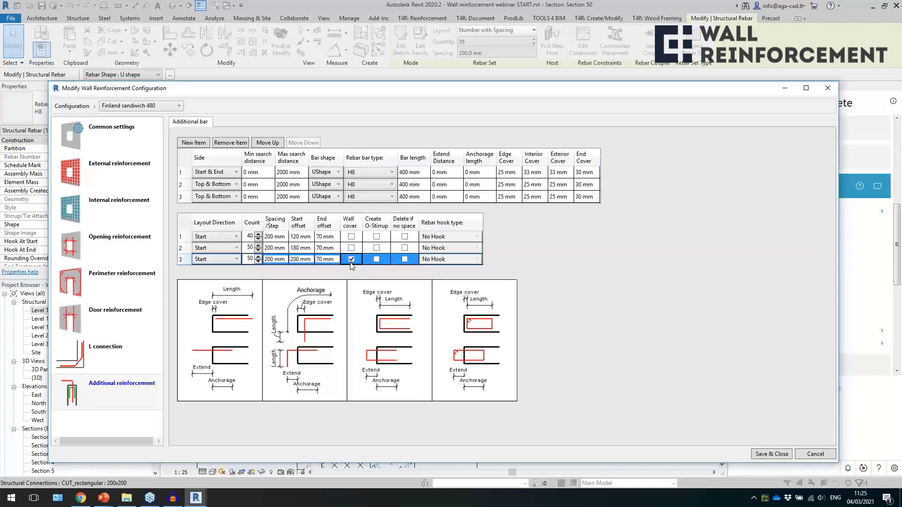
click(828, 87)
click(430, 266)
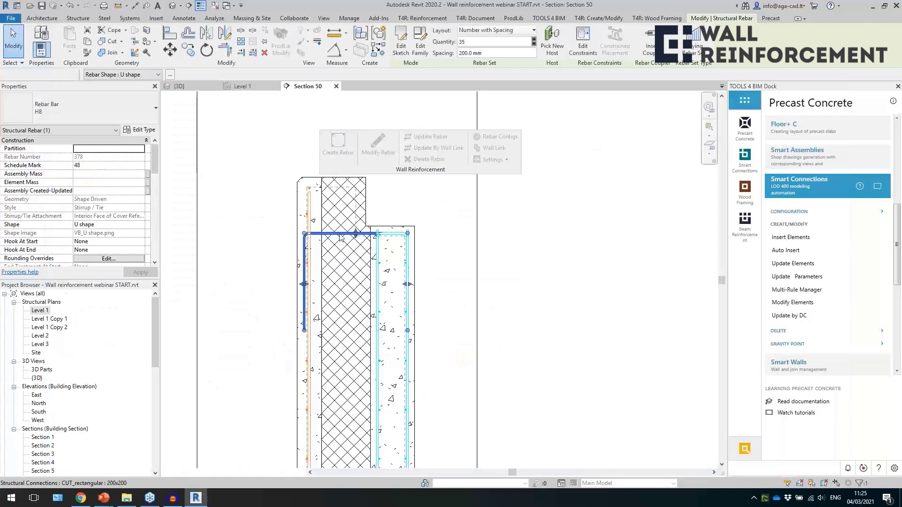
Change the full-thickness Top & Bottom additional bars from UShape to OShape, save the configuration, and check the bars at both wall edges.
click(342, 237)
click(378, 146)
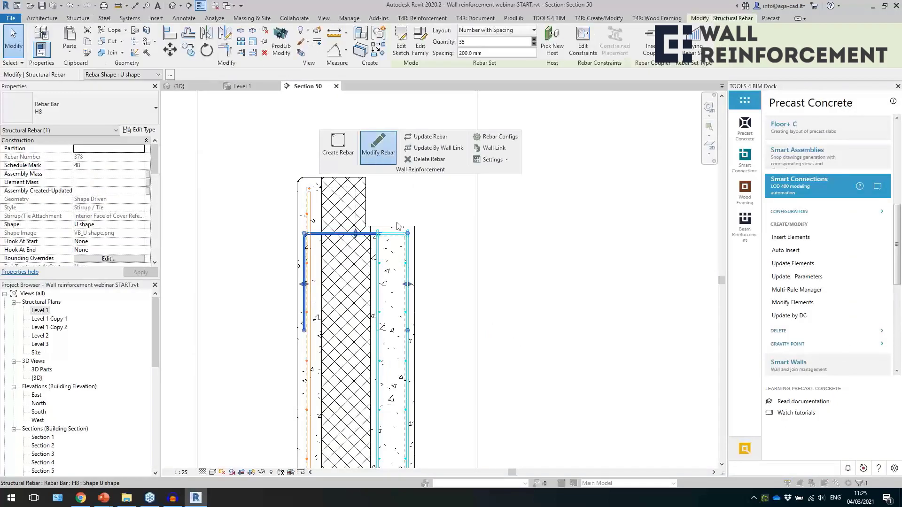
click(407, 275)
click(338, 196)
click(329, 234)
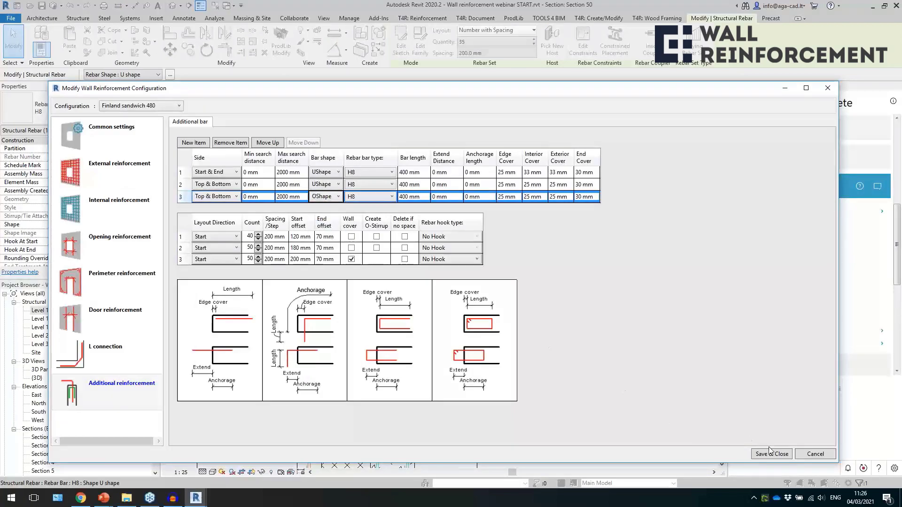
click(770, 453)
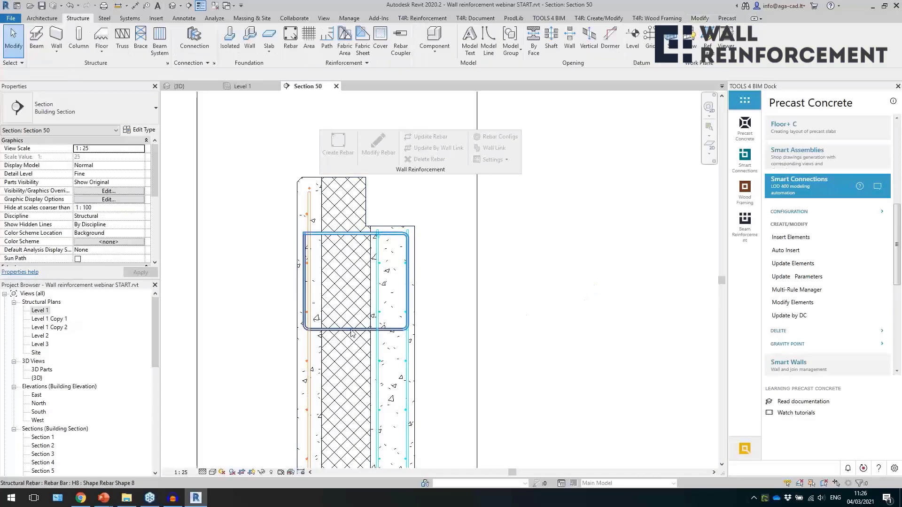
click(318, 248)
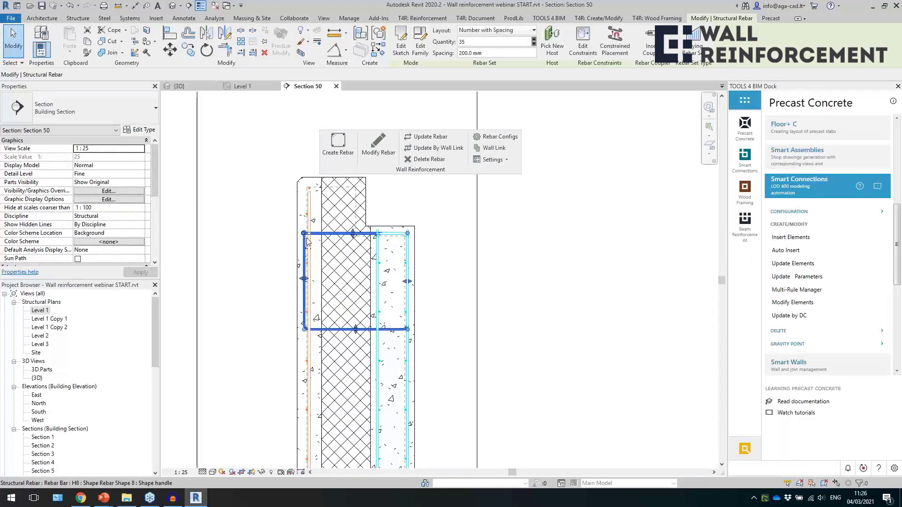
scroll(407, 329, down, 3)
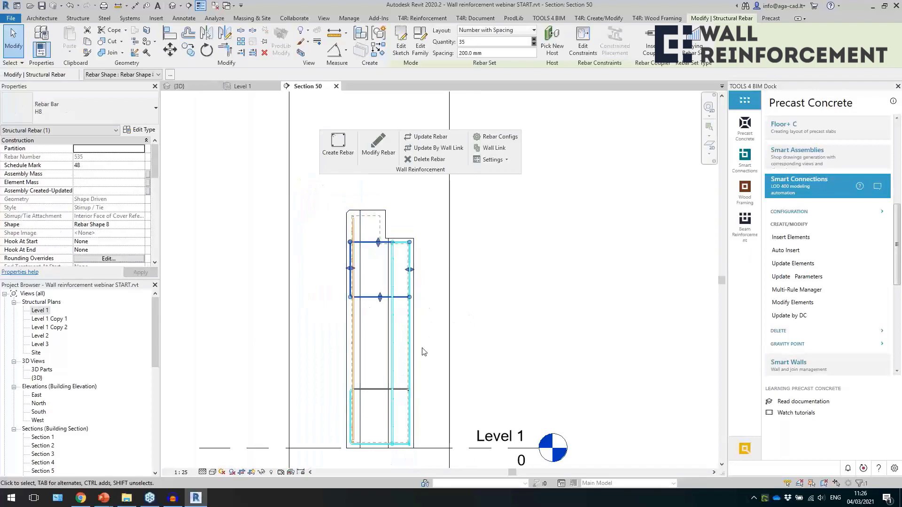
scroll(415, 385, up, 2)
click(442, 367)
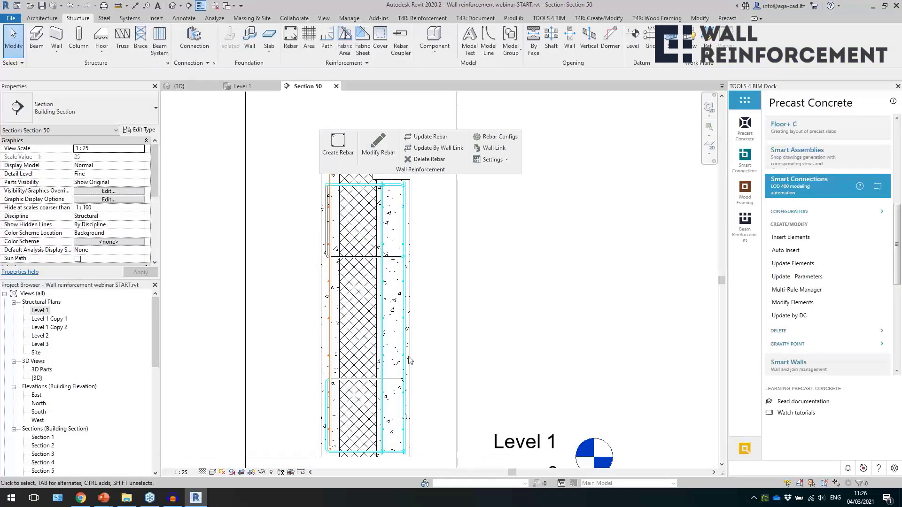
Show the 3D view and close the inactive views.
click(172, 5)
click(215, 7)
scroll(530, 280, down, 5)
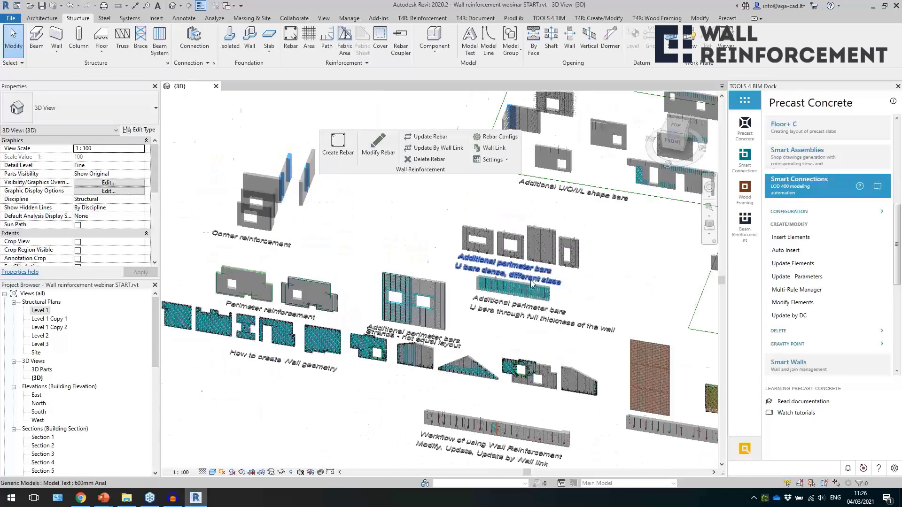
Create wall reinforcement on the two walls of the front corner labelled "Corner reinforcement".
middle_drag(411, 239, 443, 294)
scroll(243, 285, up, 4)
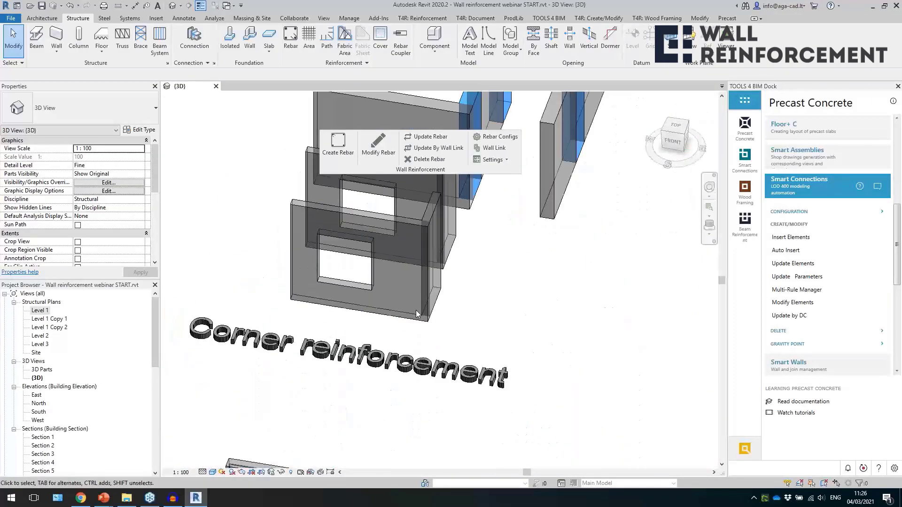
scroll(452, 277, up, 1)
click(390, 342)
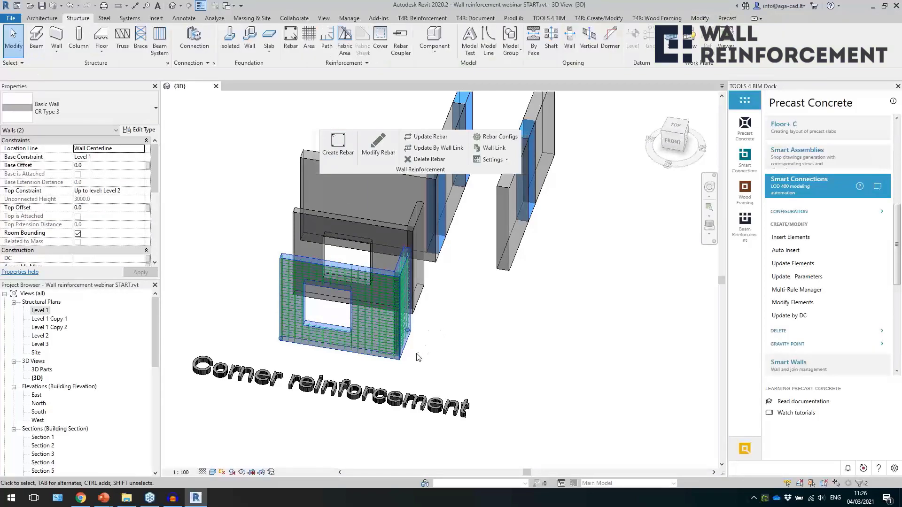
Select the outer H12 corner bars of the front corner and examine how they wrap around it, from the side and from above.
scroll(414, 350, up, 4)
shift+middle_drag(433, 329, 391, 420)
scroll(302, 401, up, 3)
click(301, 401)
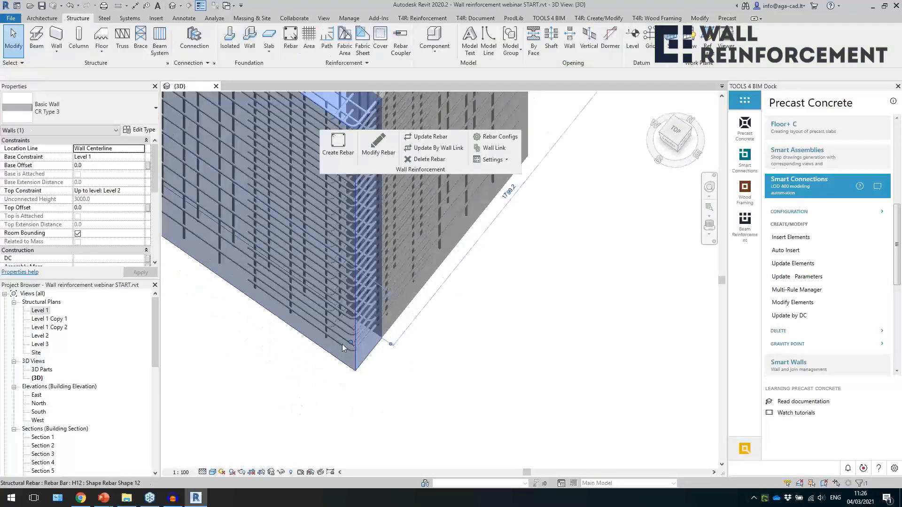
click(343, 345)
shift+middle_drag(423, 338, 480, 311)
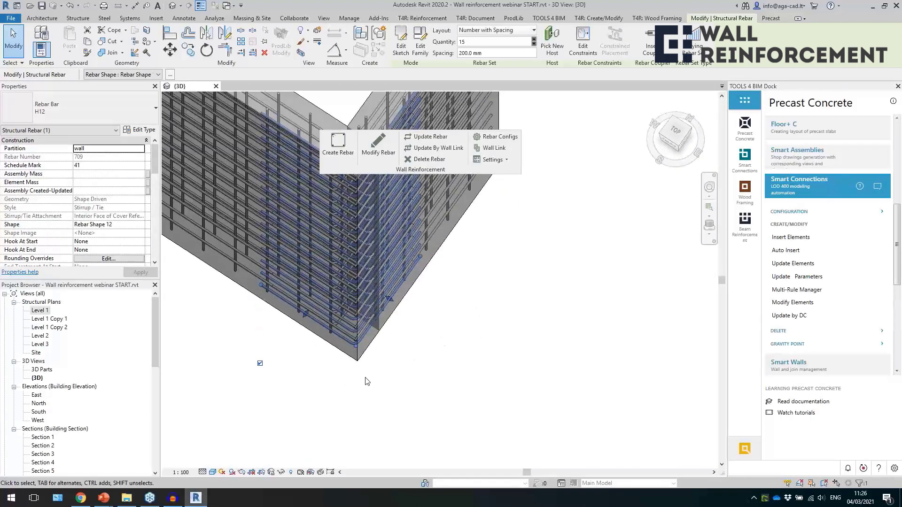
scroll(365, 377, down, 3)
scroll(355, 344, up, 3)
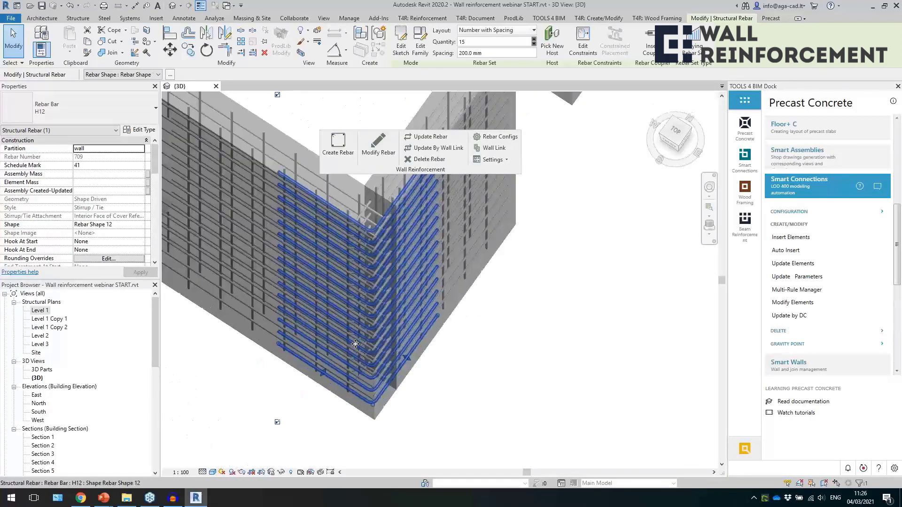
shift+middle_drag(458, 360, 504, 372)
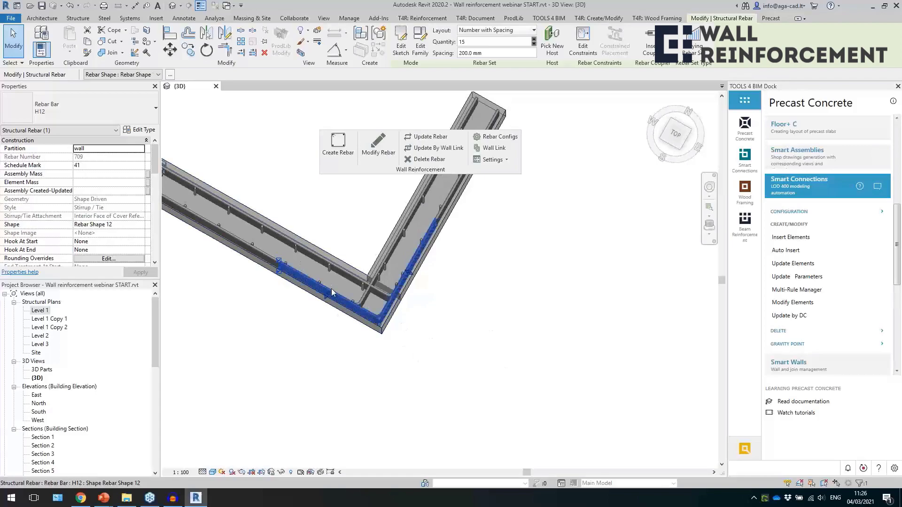
scroll(378, 308, up, 2)
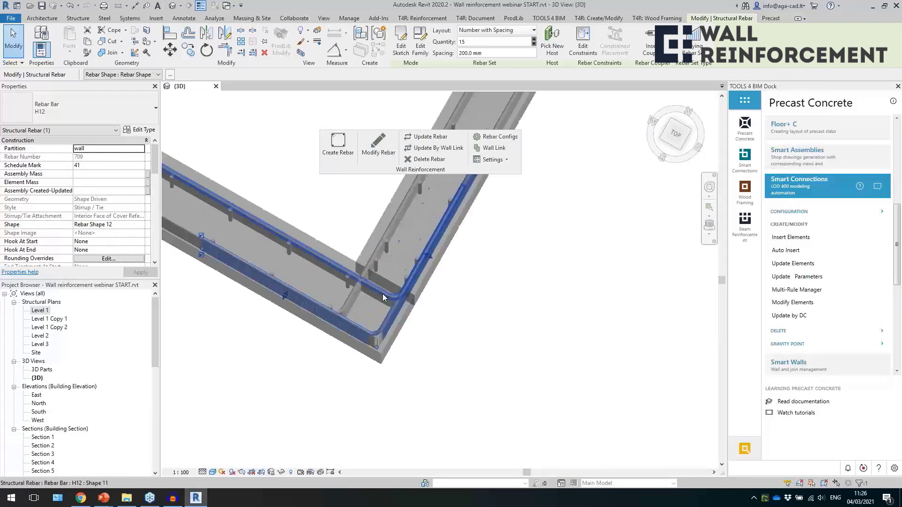
shift+middle_drag(381, 310, 389, 319)
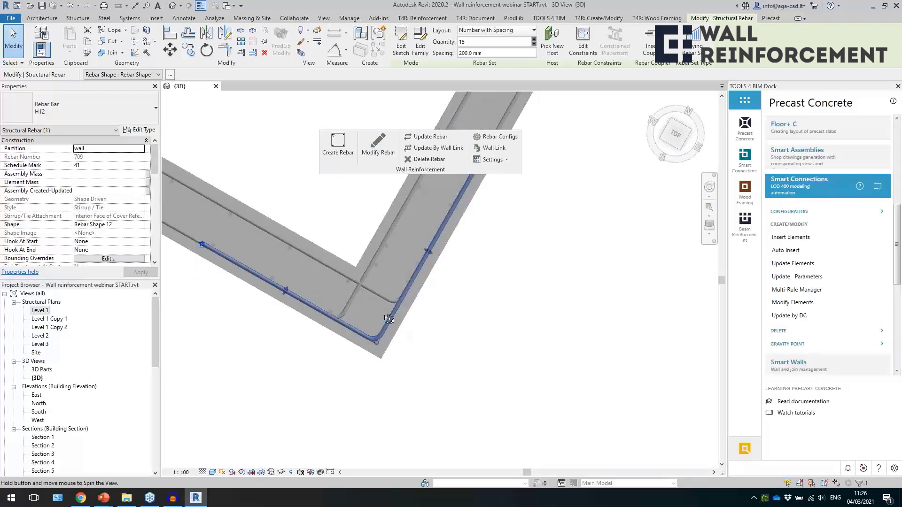
Select the inner Shape 11 bars of the front corner and examine how the mesh bars bend into the adjoining wall.
click(352, 300)
shift+middle_drag(369, 390, 375, 300)
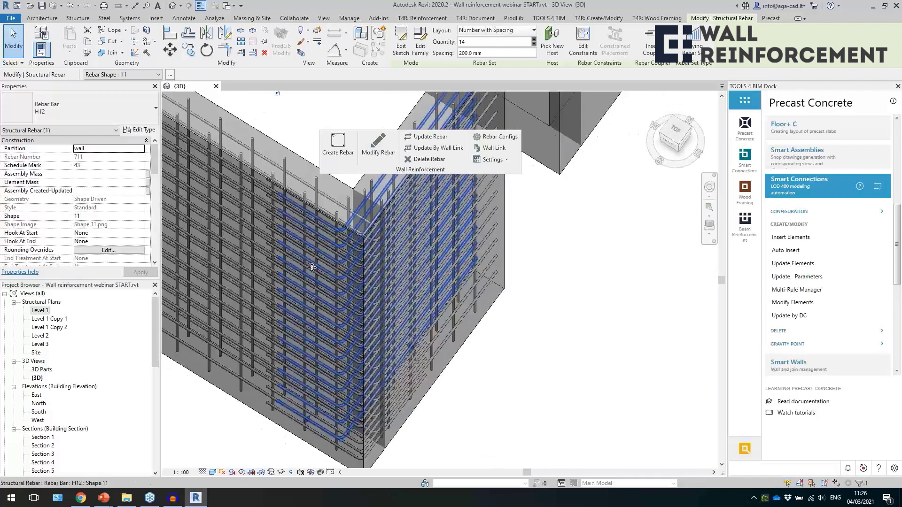
click(336, 199)
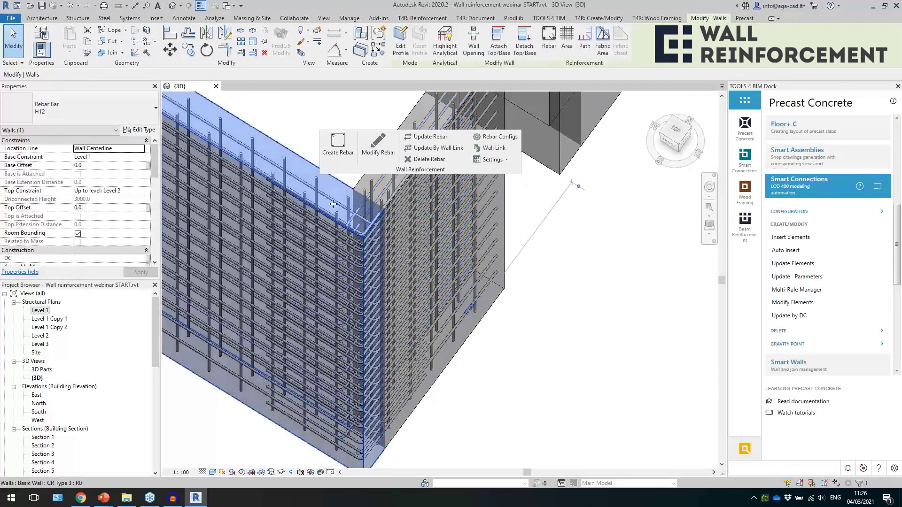
key(Escape)
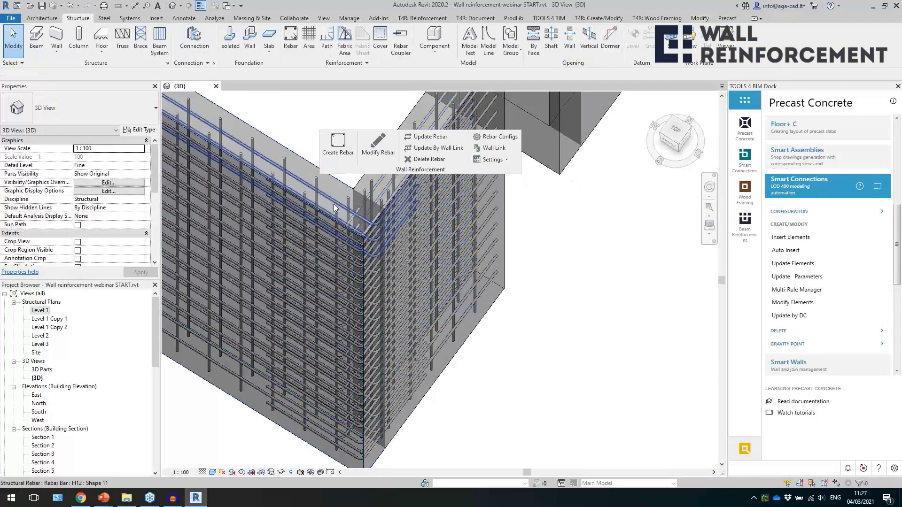
click(375, 244)
shift+middle_drag(375, 244, 449, 323)
scroll(331, 331, down, 3)
key(Escape)
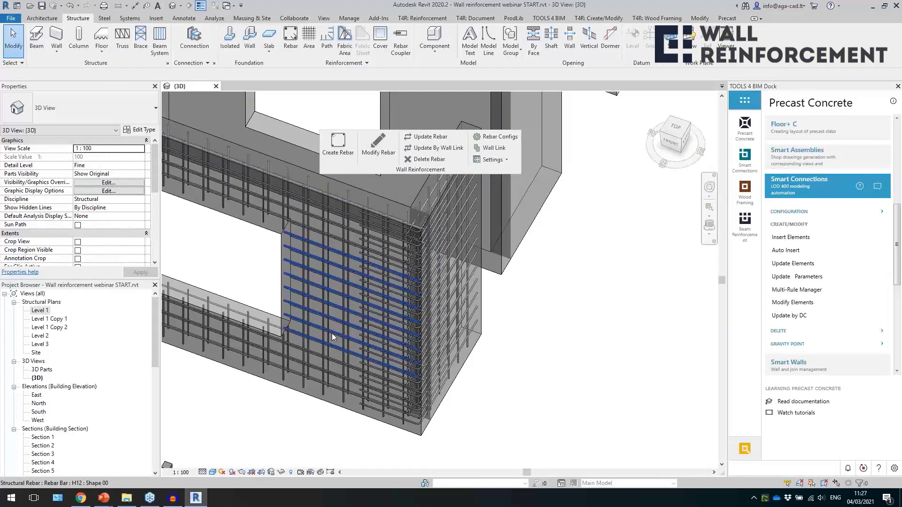
Select the Shape 11 mesh bars between the window opening and the front corner and examine them.
click(332, 336)
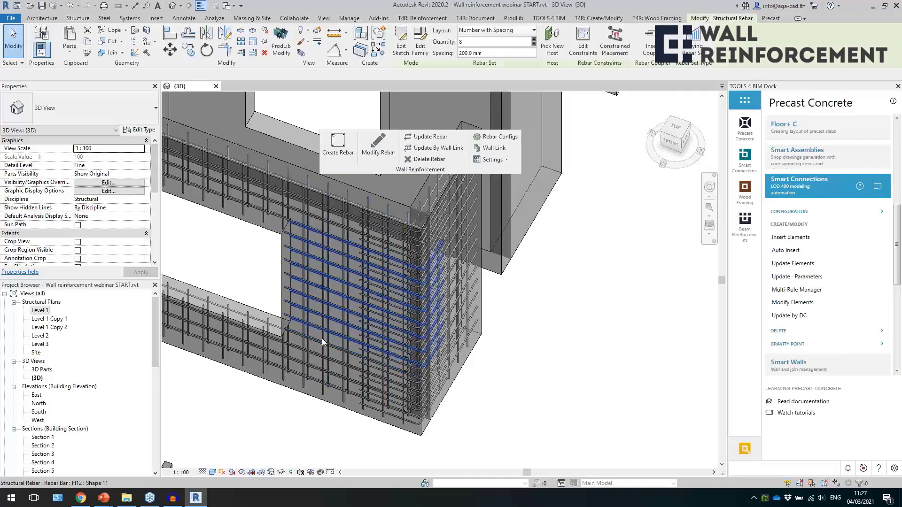
shift+middle_drag(317, 325, 399, 375)
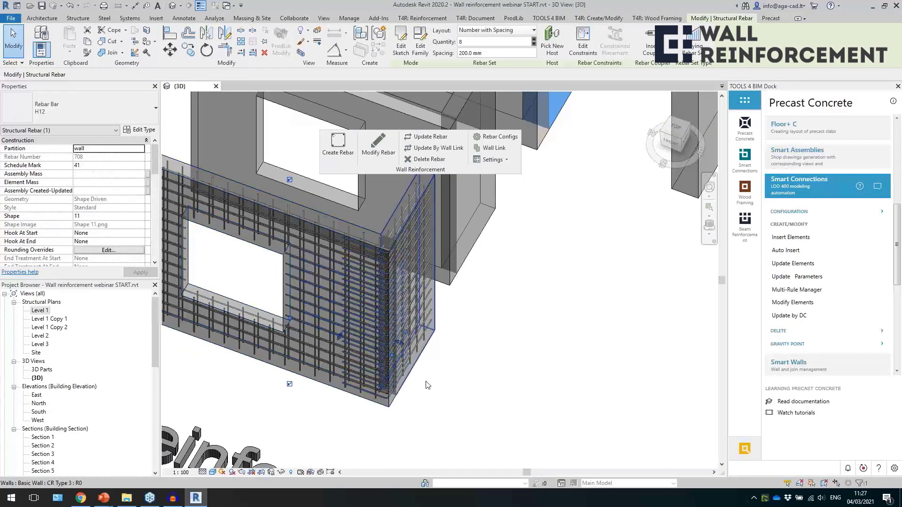
shift+middle_drag(473, 366, 455, 408)
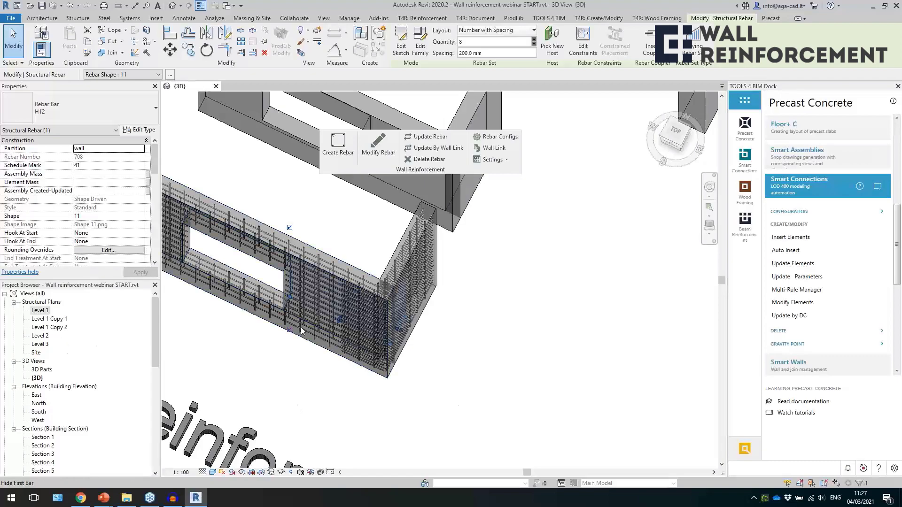
Review the L connection settings for outer and inner corners in the front corner's reinforcement configuration, closing it without saving.
click(378, 145)
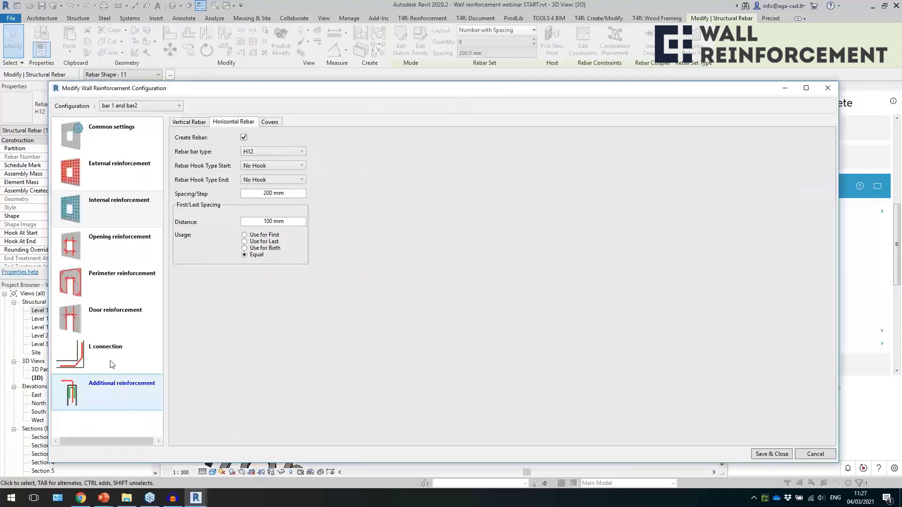
click(109, 353)
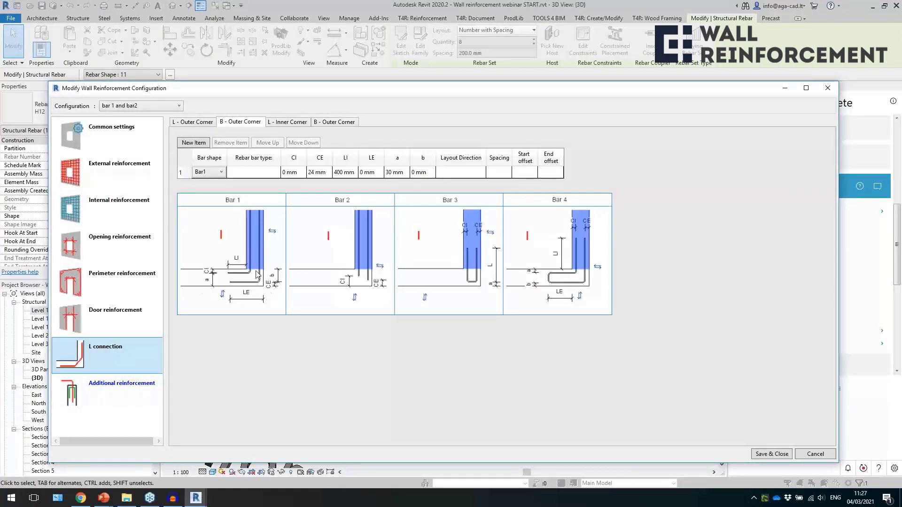
click(208, 124)
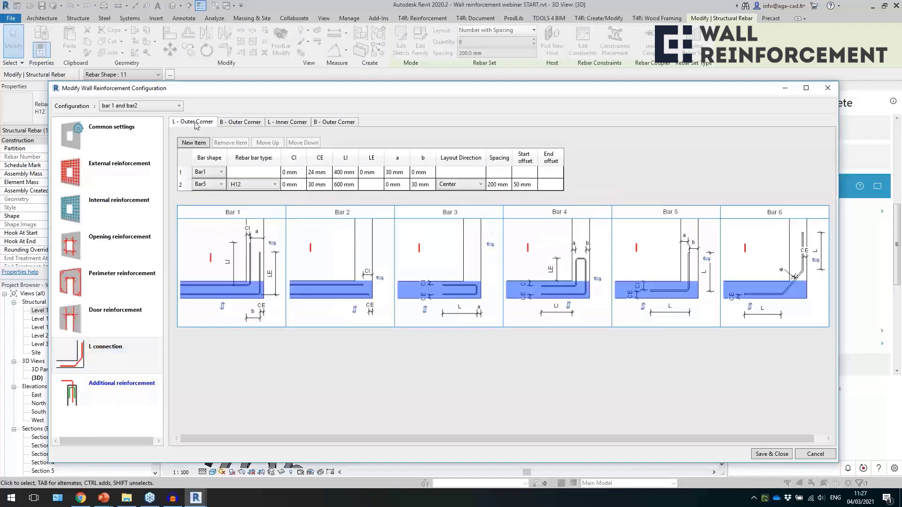
click(290, 123)
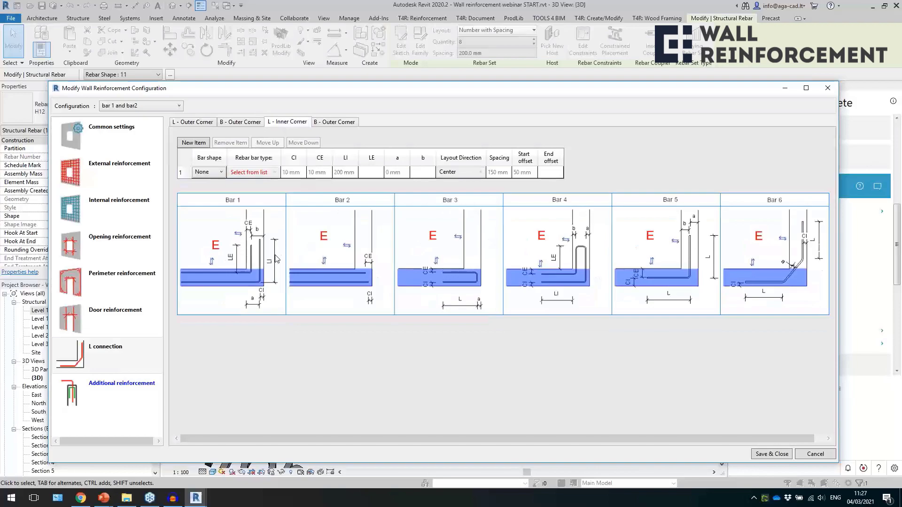
click(206, 124)
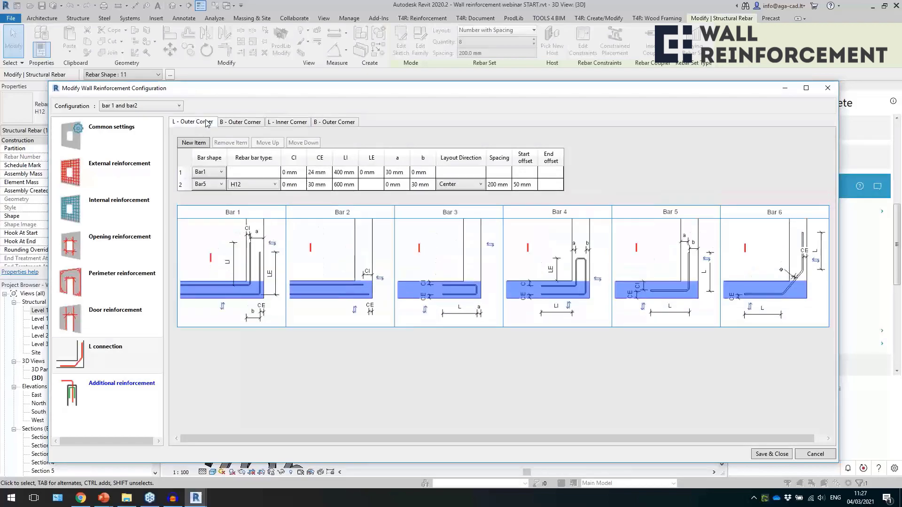
click(254, 123)
click(826, 90)
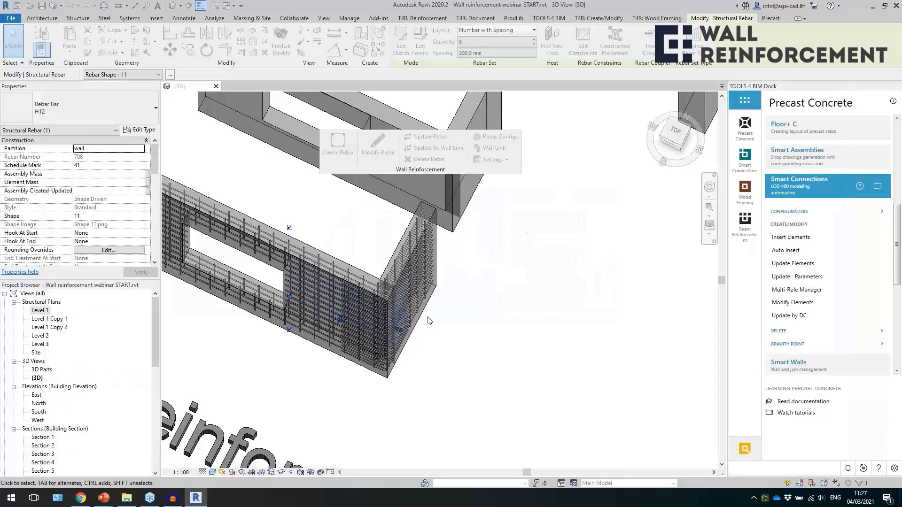
Create wall reinforcement on the middle and rear corners of the "Corner reinforcement" group and clear the selection.
click(452, 358)
middle_drag(512, 256, 459, 378)
scroll(461, 382, down, 3)
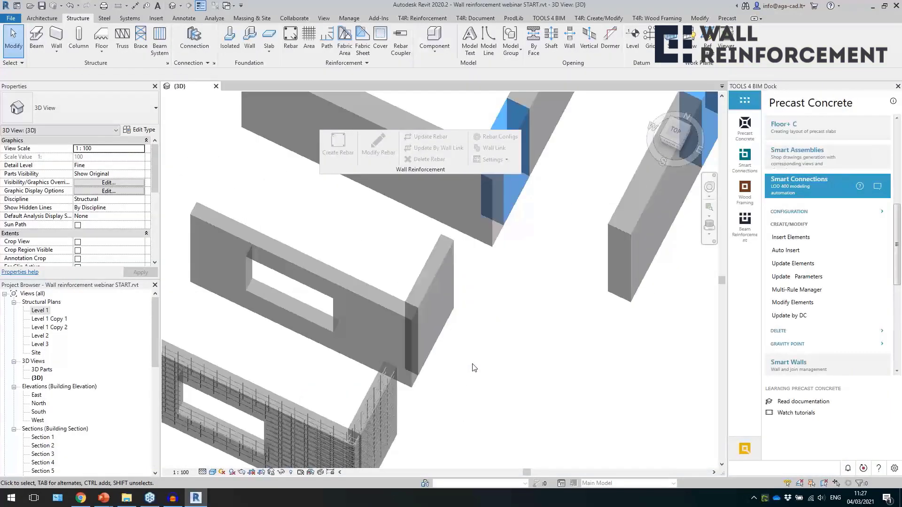
shift+middle_drag(501, 342, 467, 347)
drag(400, 296, 253, 150)
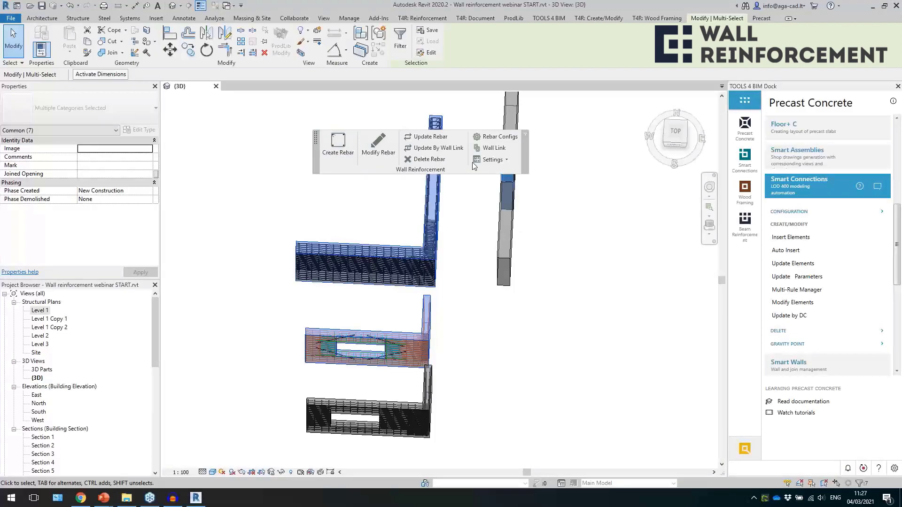
click(514, 402)
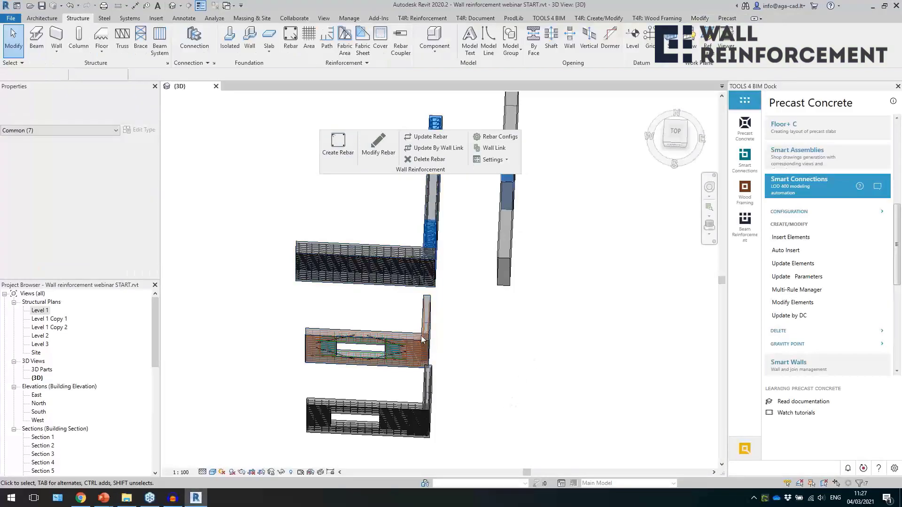
Examine the middle corner from above, selecting its diagonal Corner Bar 6 set and its H10 U shape bars.
scroll(434, 343, up, 10)
shift+middle_drag(591, 328, 497, 294)
scroll(497, 294, down, 3)
shift+middle_drag(553, 277, 586, 314)
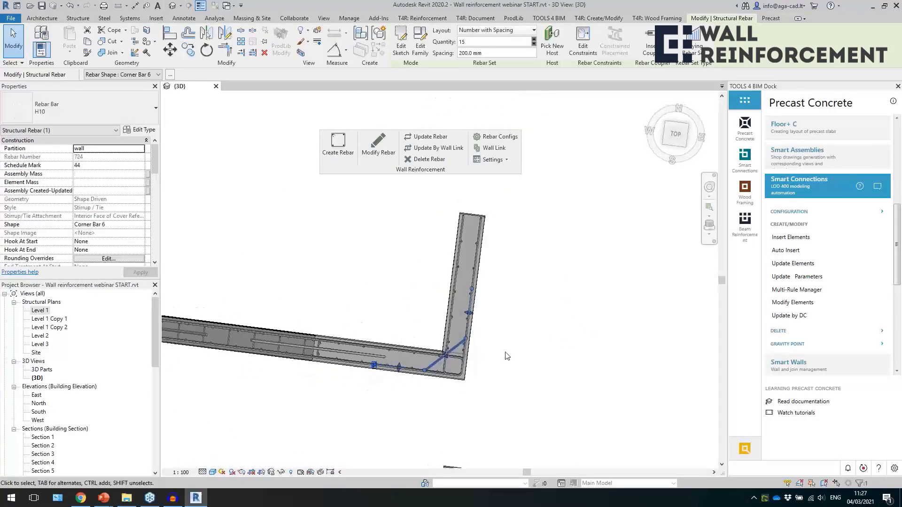
scroll(440, 383, up, 5)
scroll(440, 392, down, 1)
scroll(451, 293, down, 2)
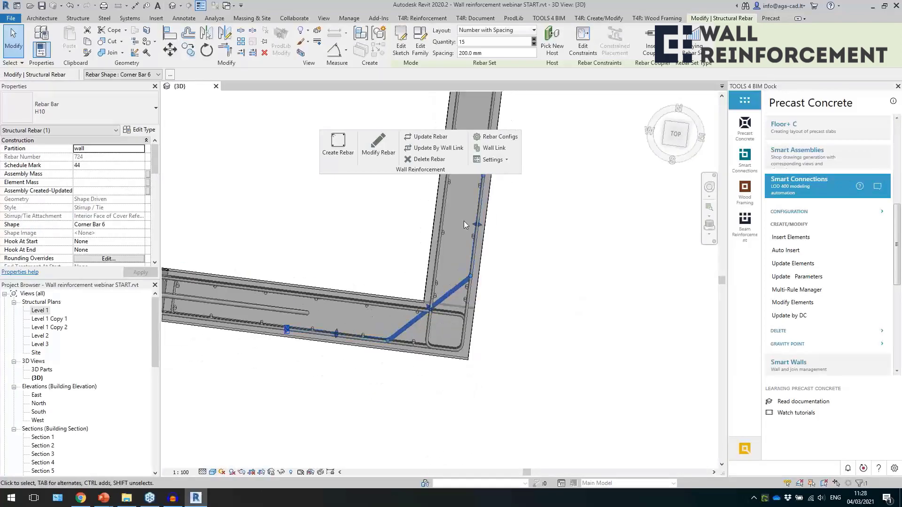
click(430, 334)
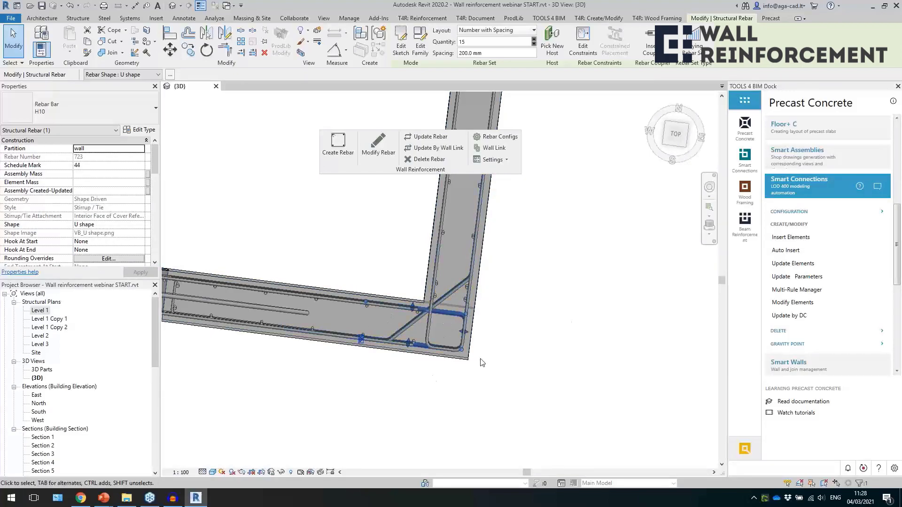
Inspect the middle corner's U shape bars at an angle and select the window wall to examine its free end.
scroll(531, 387, down, 5)
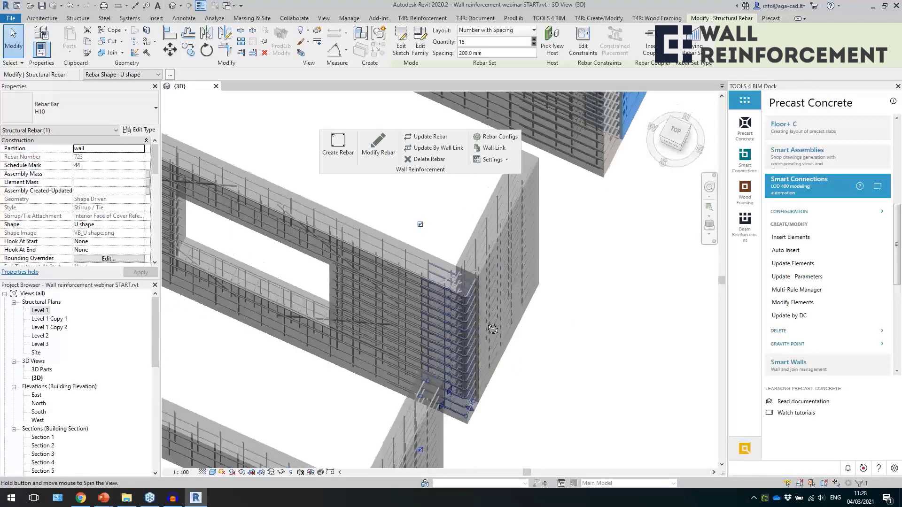
scroll(561, 380, down, 4)
scroll(330, 234, up, 6)
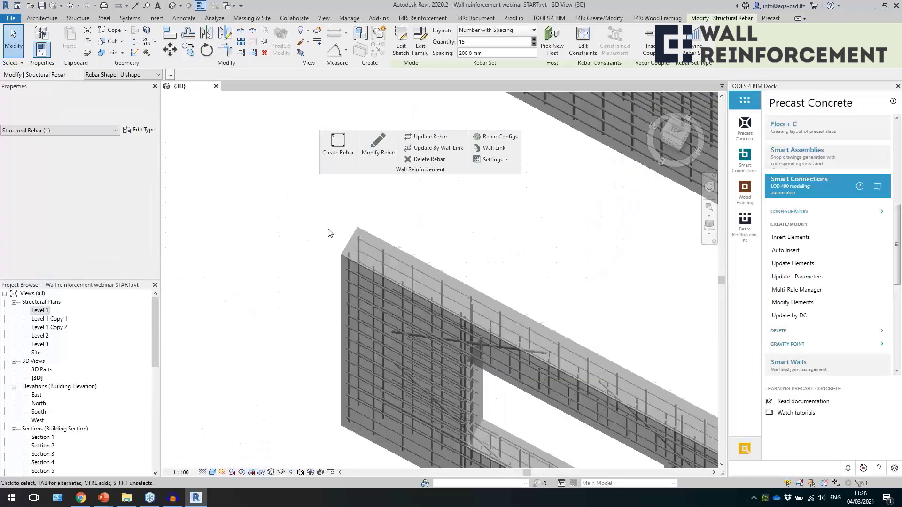
click(348, 253)
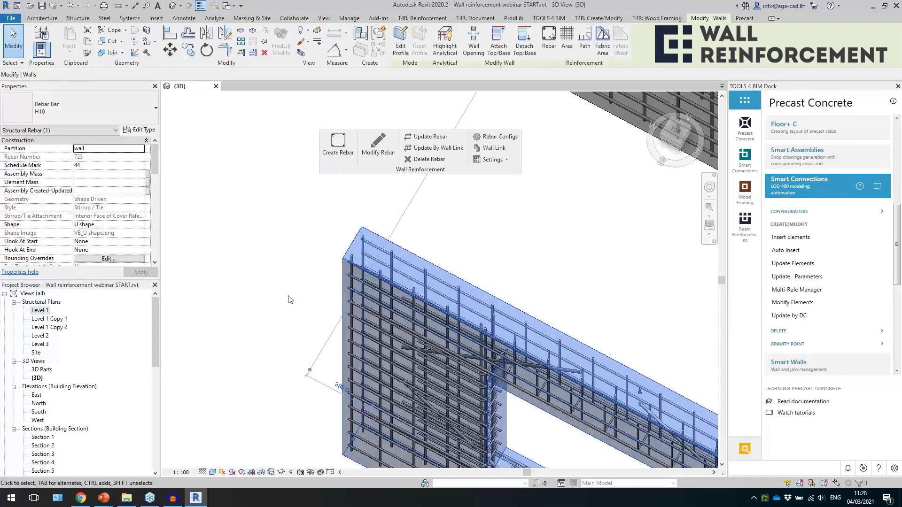
Select the H16 Rebar Shape 18 bars at the rear corner and examine them in the Level 1 plan.
scroll(366, 331, down, 3)
scroll(367, 331, down, 2)
click(519, 235)
scroll(496, 282, up, 5)
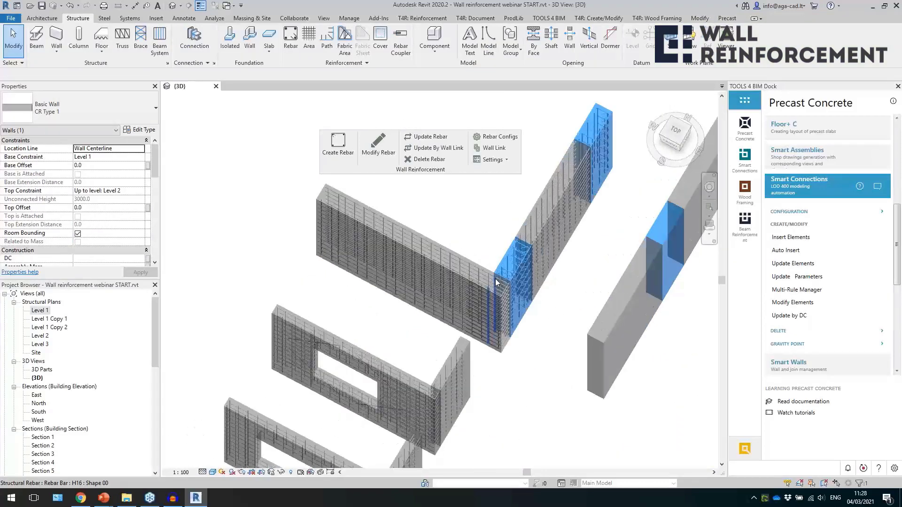
double_click(45, 311)
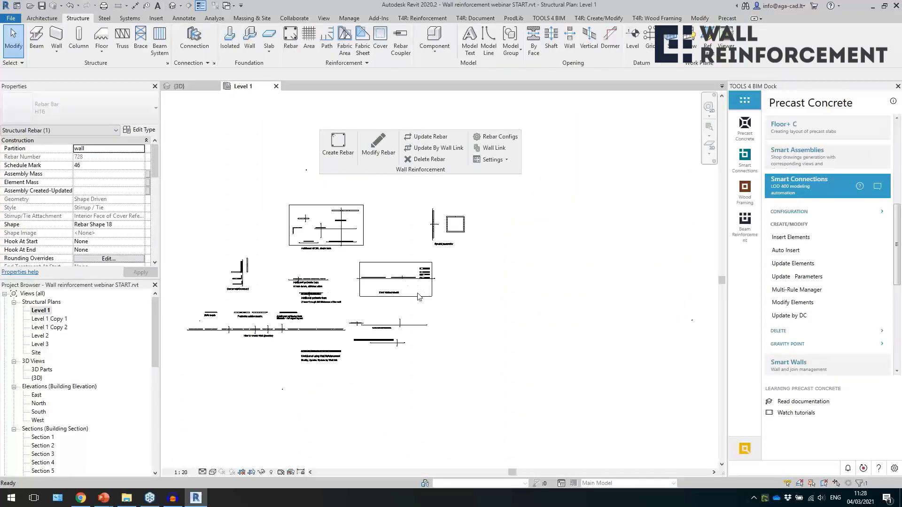
scroll(235, 263, up, 6)
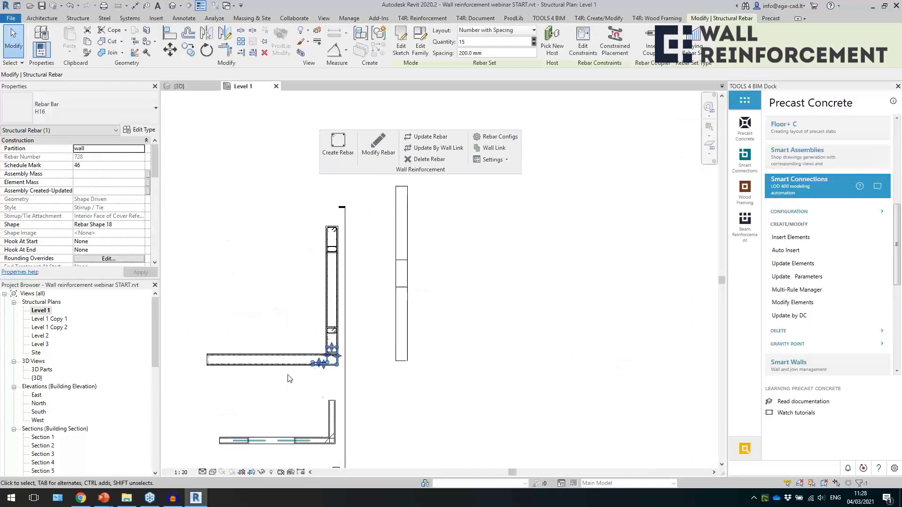
scroll(387, 351, up, 2)
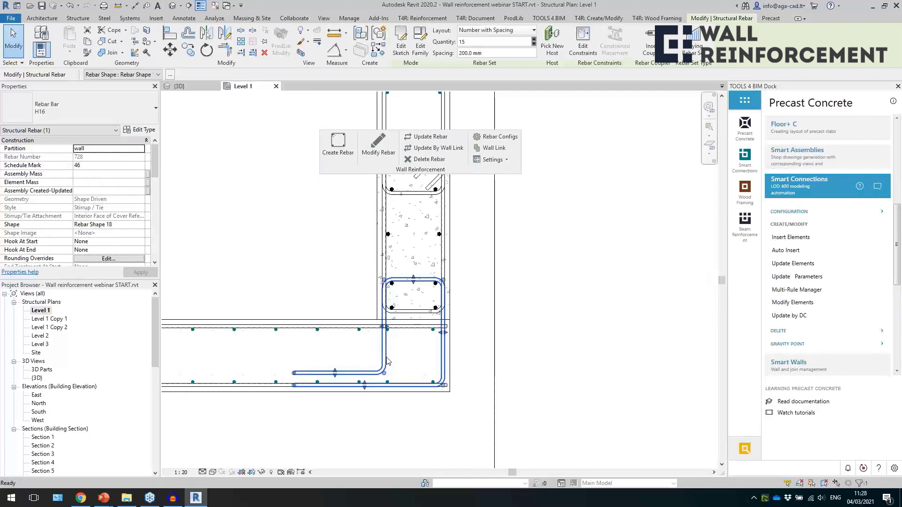
Examine the 350 mm cast-in-place wall beside the rear corner, selecting the wall and its H16 O shape bars.
key(Escape)
click(381, 372)
scroll(374, 407, down, 1)
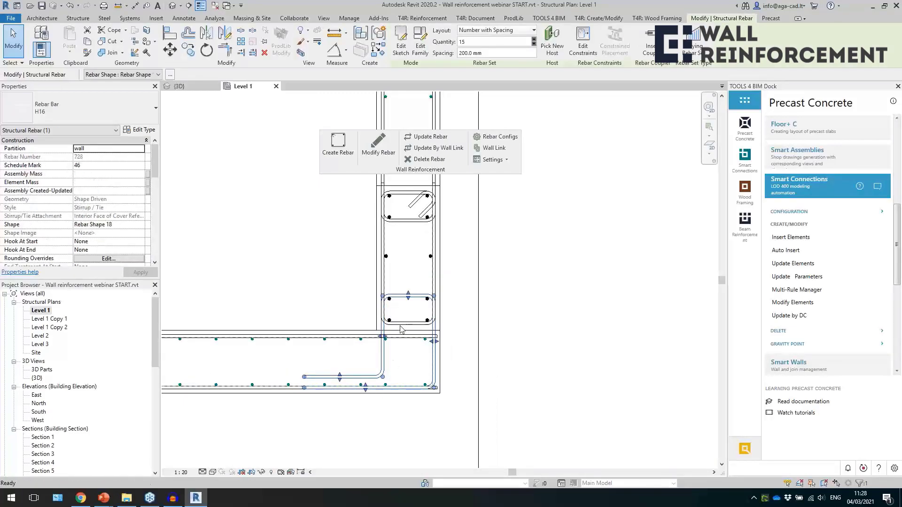
key(Escape)
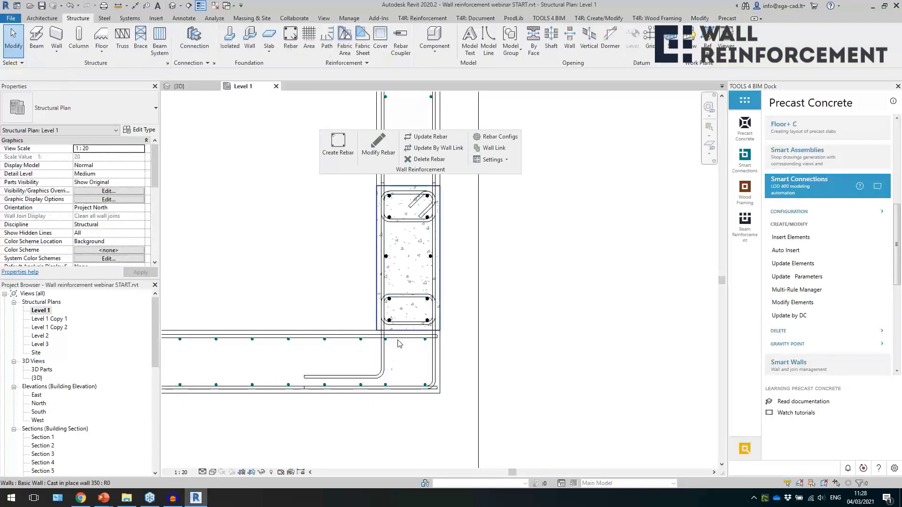
click(445, 288)
middle_drag(446, 288, 441, 320)
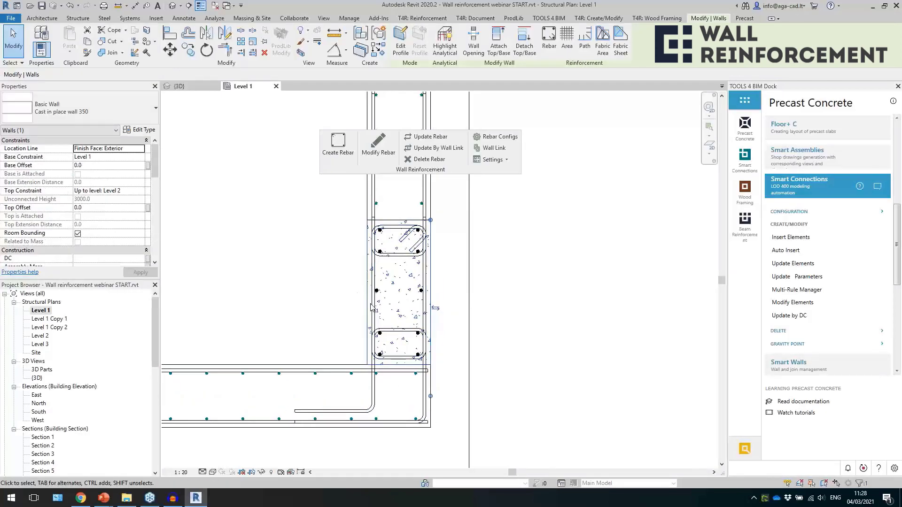
scroll(431, 355, up, 2)
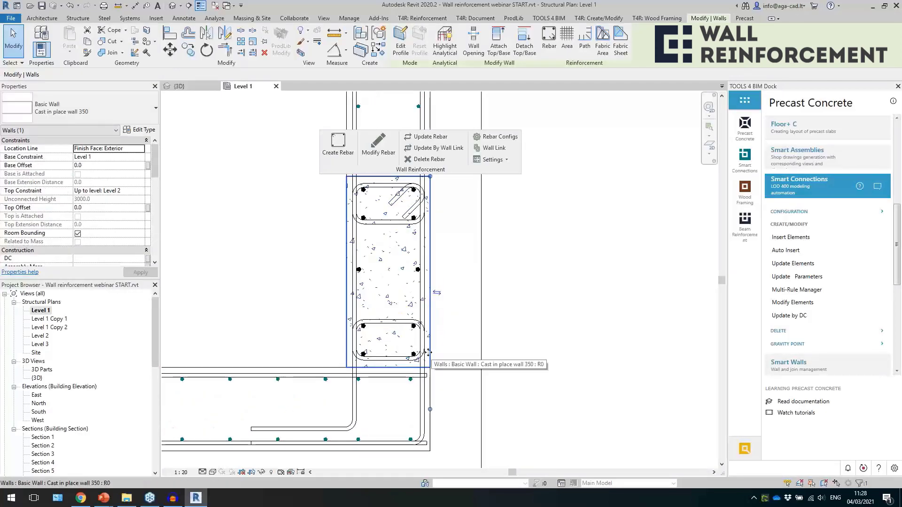
key(Escape)
click(408, 360)
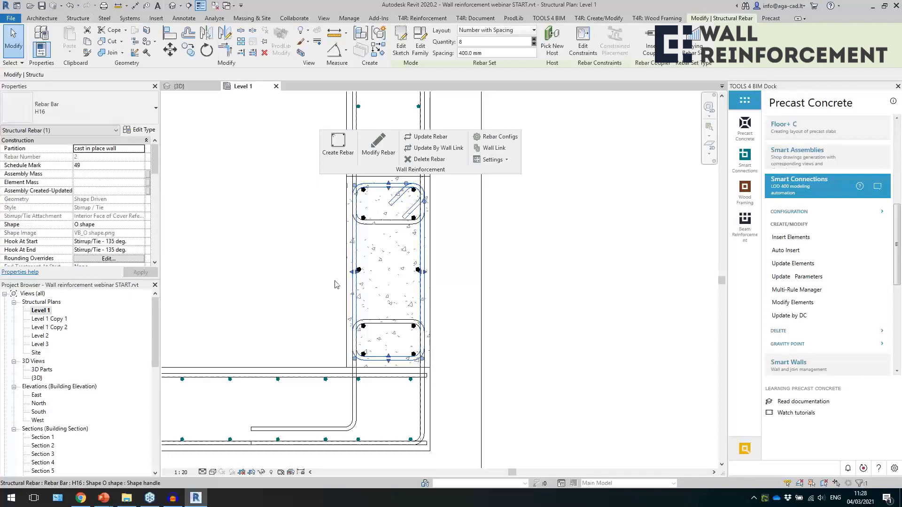
key(Escape)
Open the reinforcement configuration from the cast-in-place wall's H20 bars and check the edge cover of each additional edge rebar row.
click(366, 217)
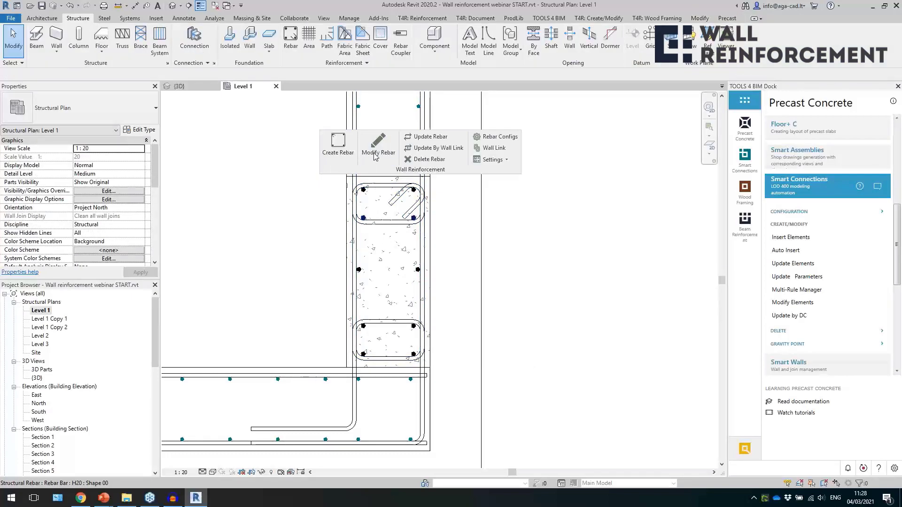
click(376, 154)
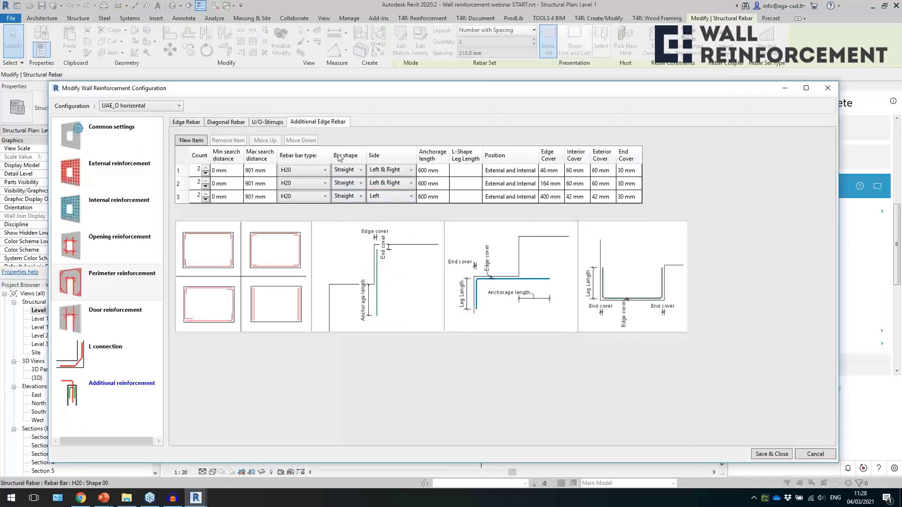
click(546, 172)
click(549, 184)
click(547, 197)
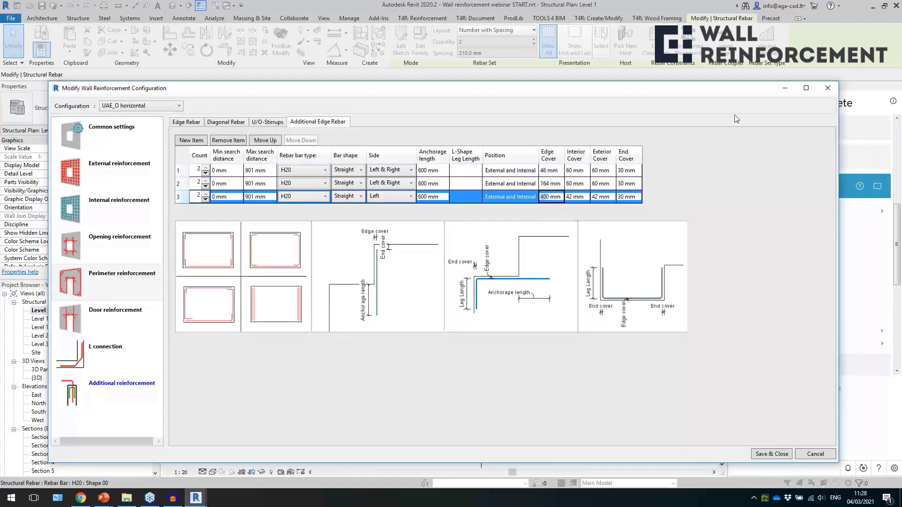
click(826, 90)
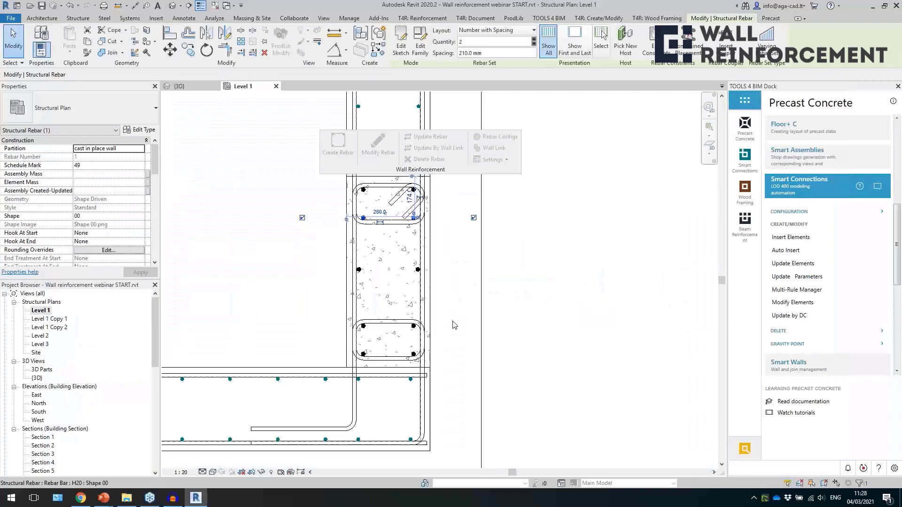
Inspect the cast-in-place wall at the far end of the precast wall, selecting the bar set that ties the two together.
click(432, 306)
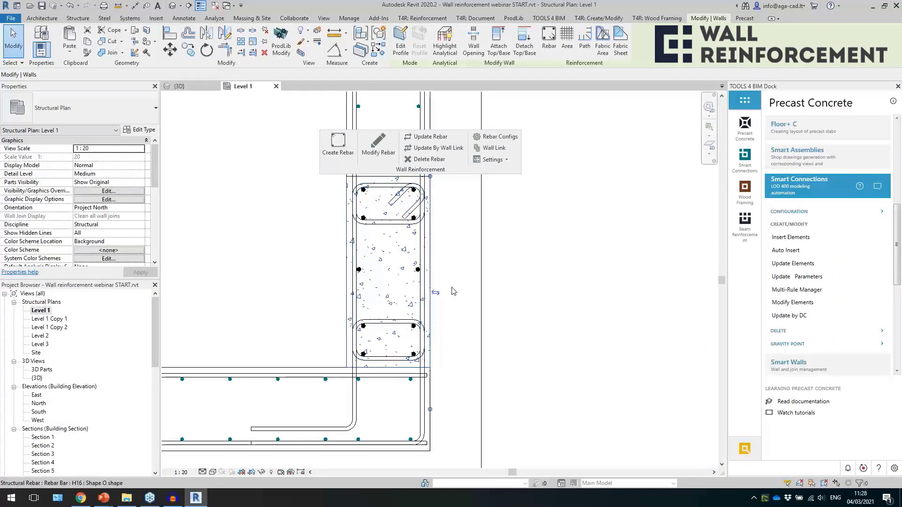
scroll(434, 370, down, 1)
scroll(416, 386, down, 4)
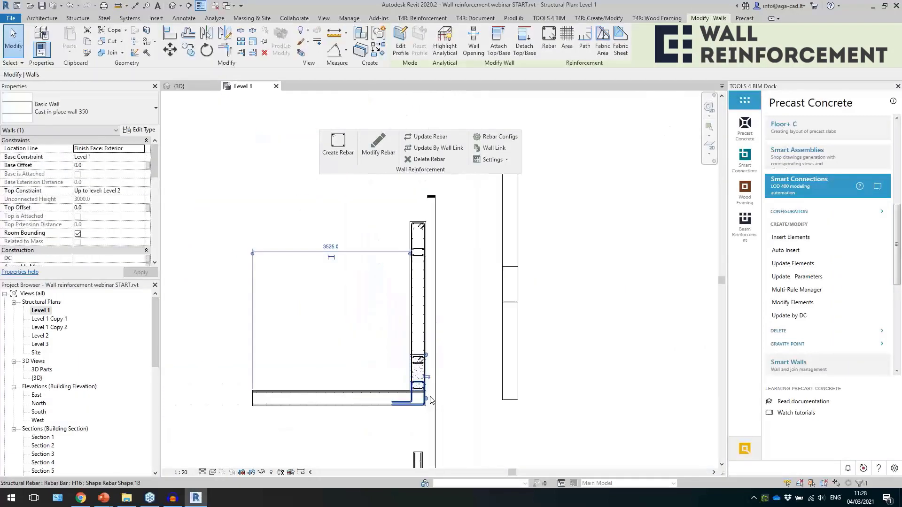
scroll(415, 386, up, 4)
scroll(420, 371, down, 3)
click(471, 350)
scroll(419, 214, up, 5)
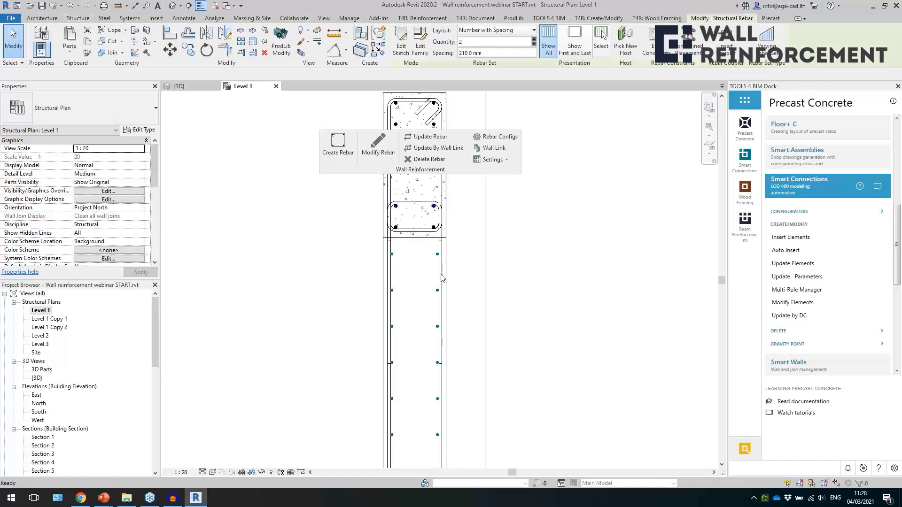
click(427, 212)
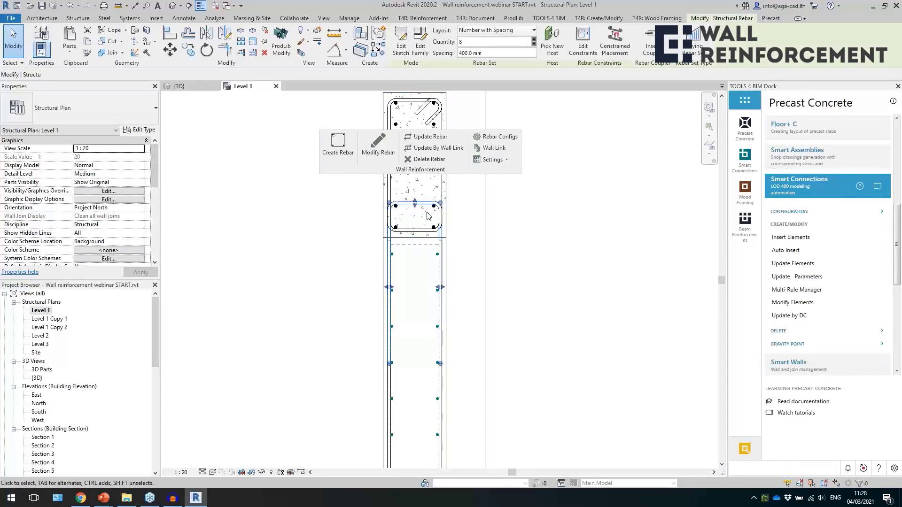
click(413, 244)
click(446, 231)
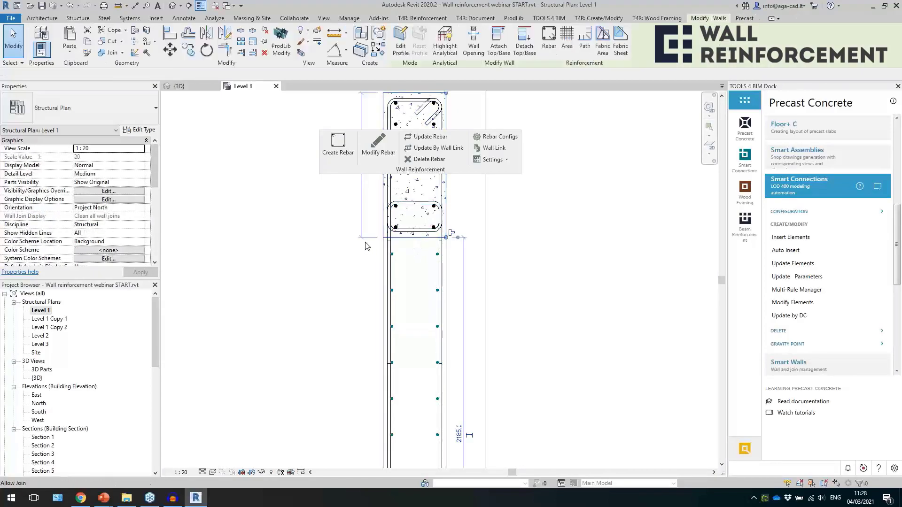
scroll(367, 246, down, 4)
click(440, 296)
Create wall reinforcement on the three walls of the separate straight run, including its middle cast-in-place part.
scroll(402, 269, down, 4)
scroll(480, 237, up, 3)
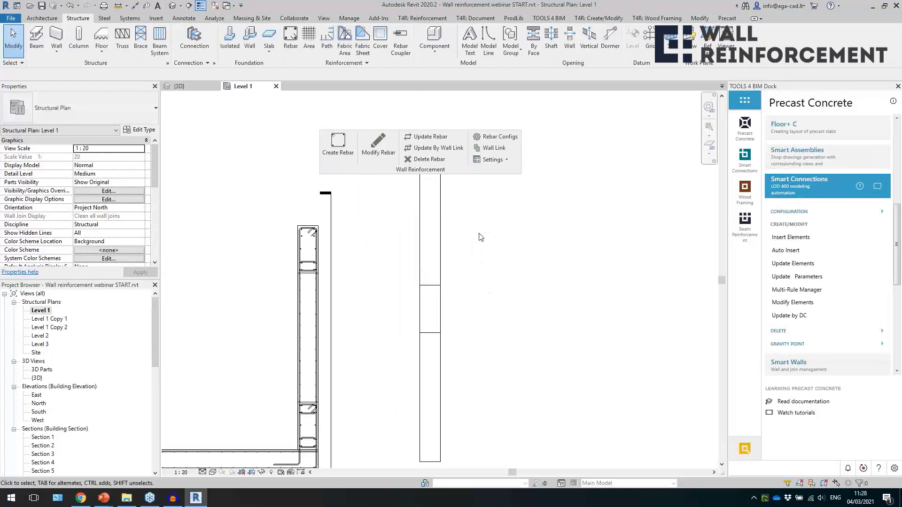
scroll(495, 317, up, 1)
drag(480, 343, 367, 248)
click(342, 159)
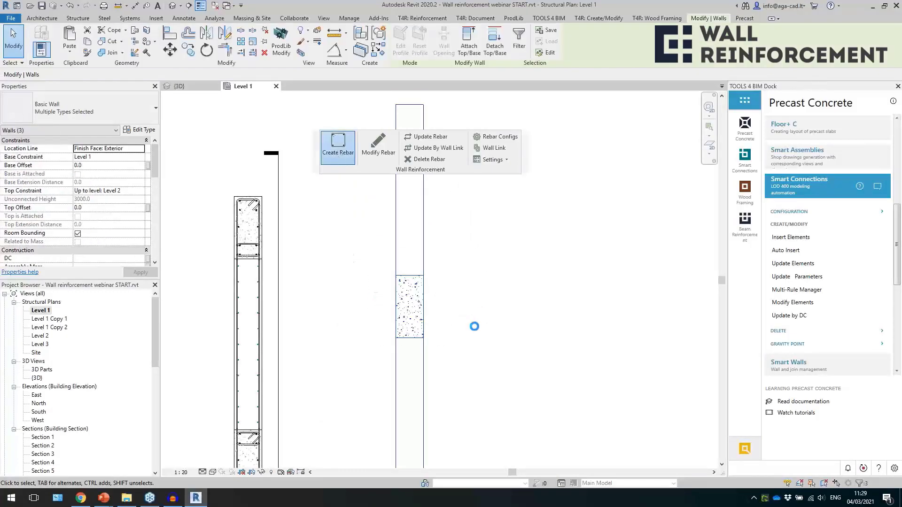
Open the reinforcement configuration from a straight wall's H16 Rebar Shape 27 bars and review the internal horizontal rebar and cover offset settings.
scroll(396, 354, up, 2)
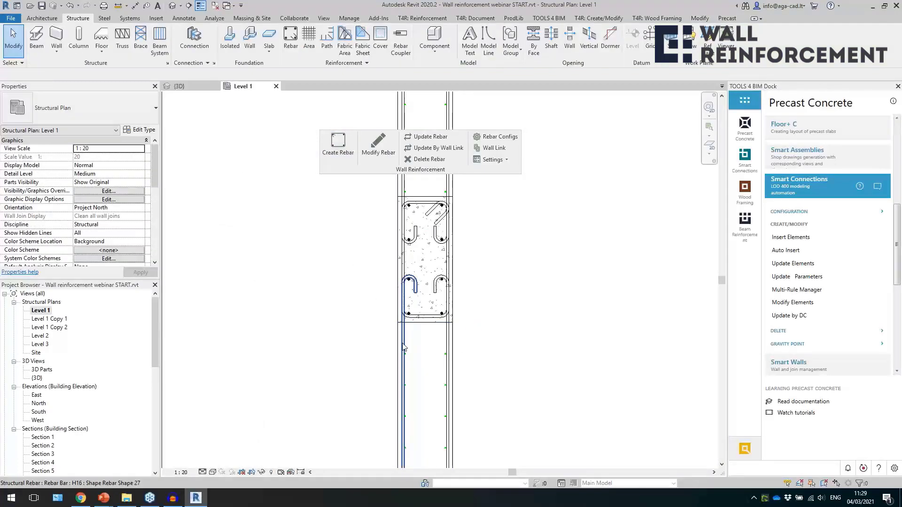
click(403, 349)
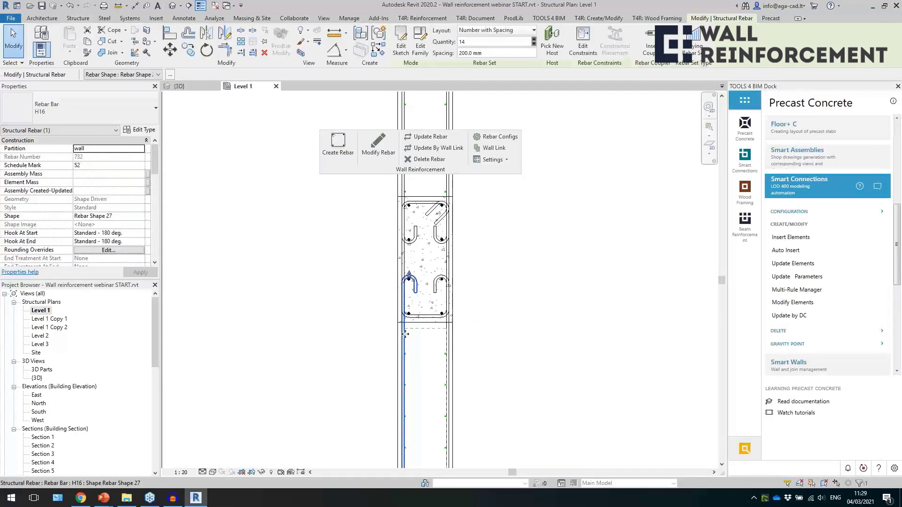
click(378, 143)
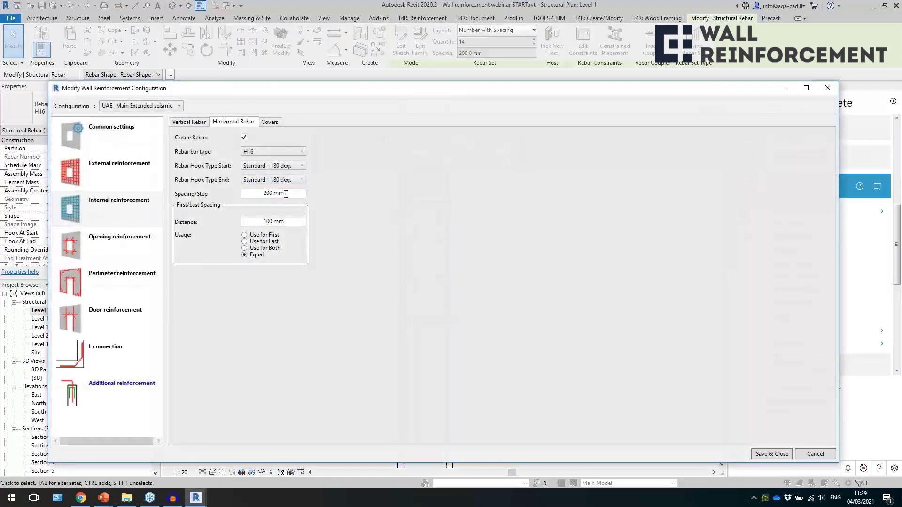
click(271, 123)
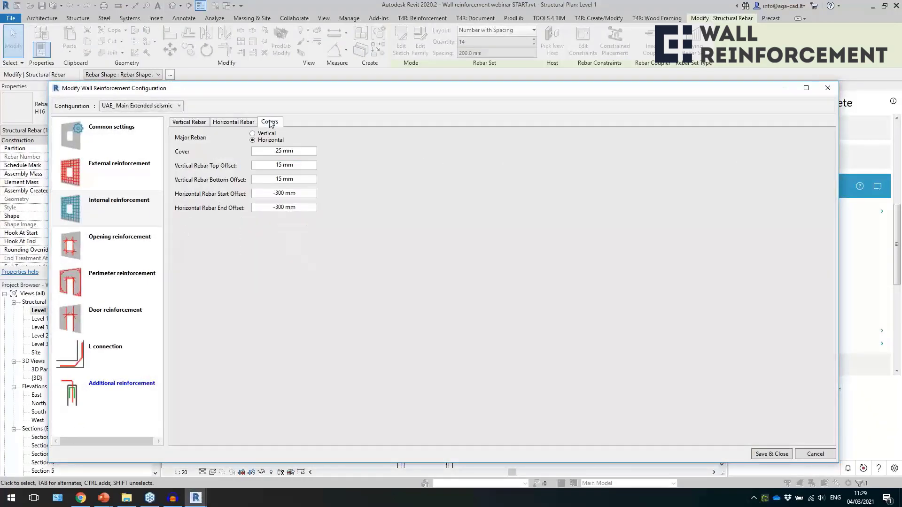
click(267, 194)
click(828, 87)
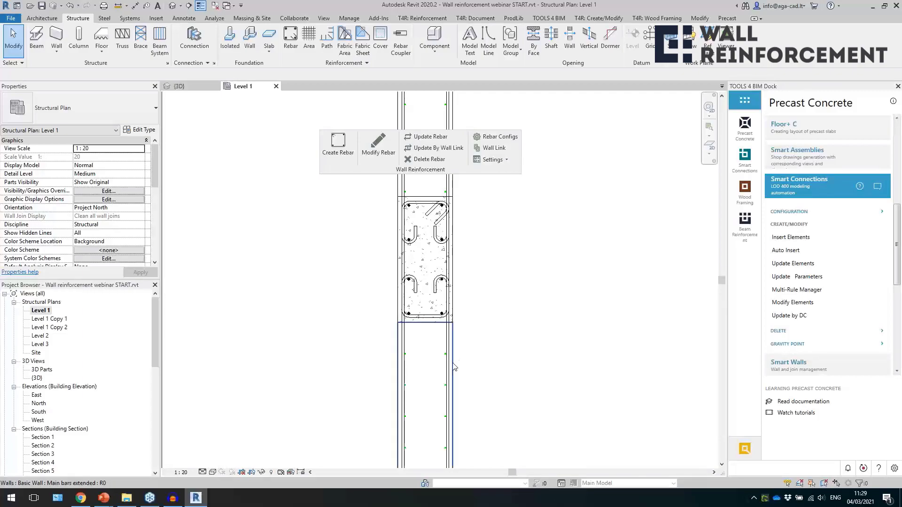
Inspect the layer structure of the Main bars extended wall type, leave it unedited and clear the selection.
scroll(478, 251, down, 4)
scroll(480, 368, up, 3)
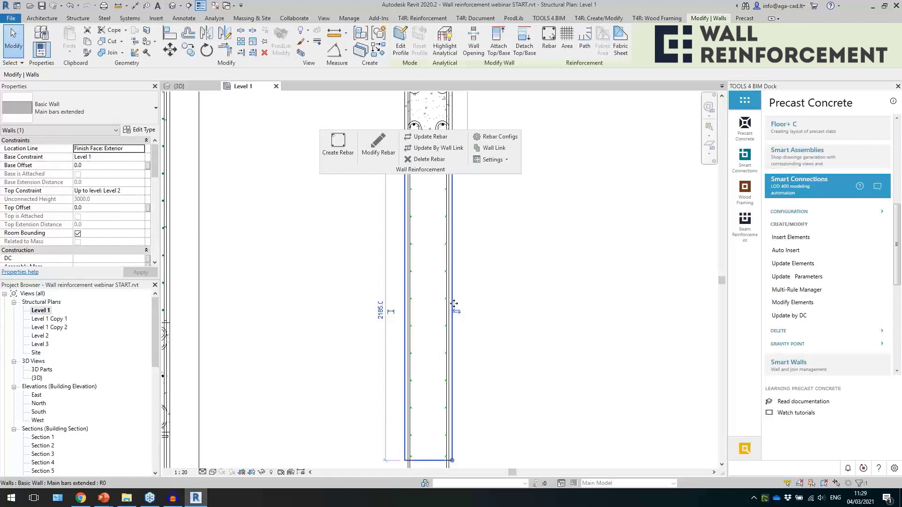
click(140, 130)
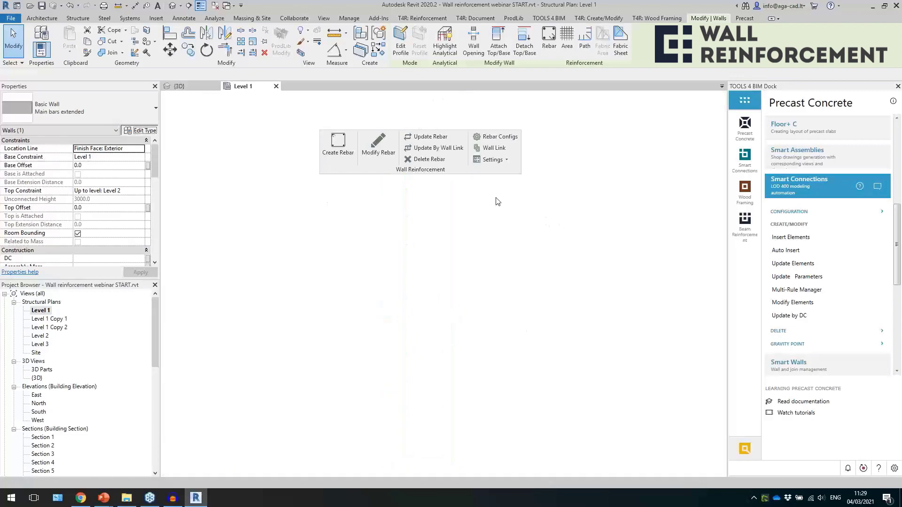
click(660, 212)
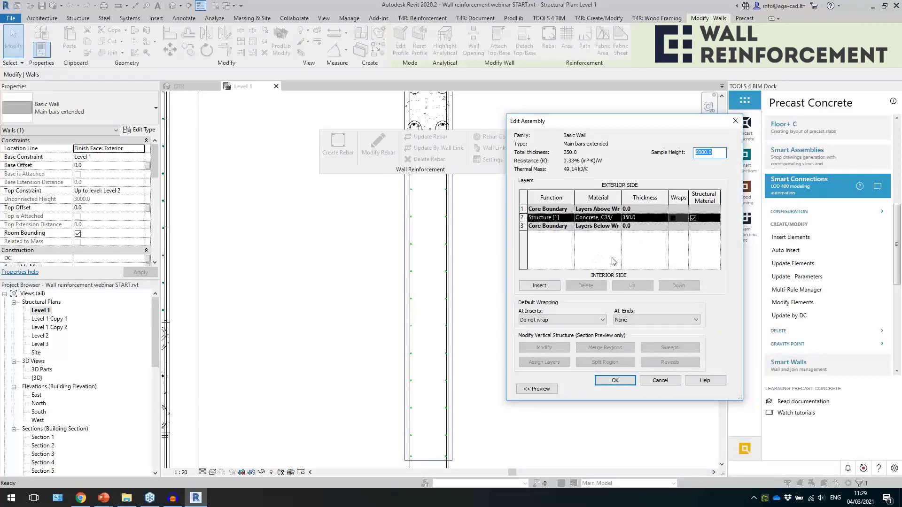
click(735, 122)
click(735, 121)
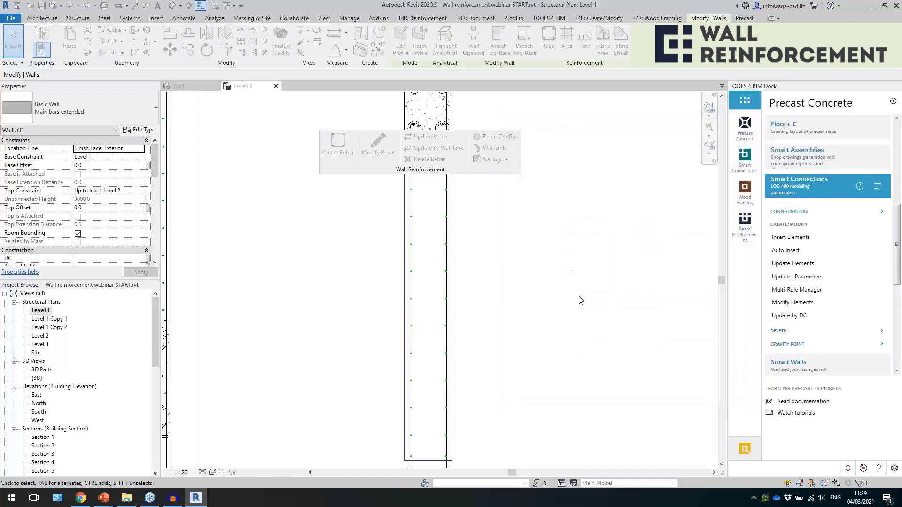
click(570, 307)
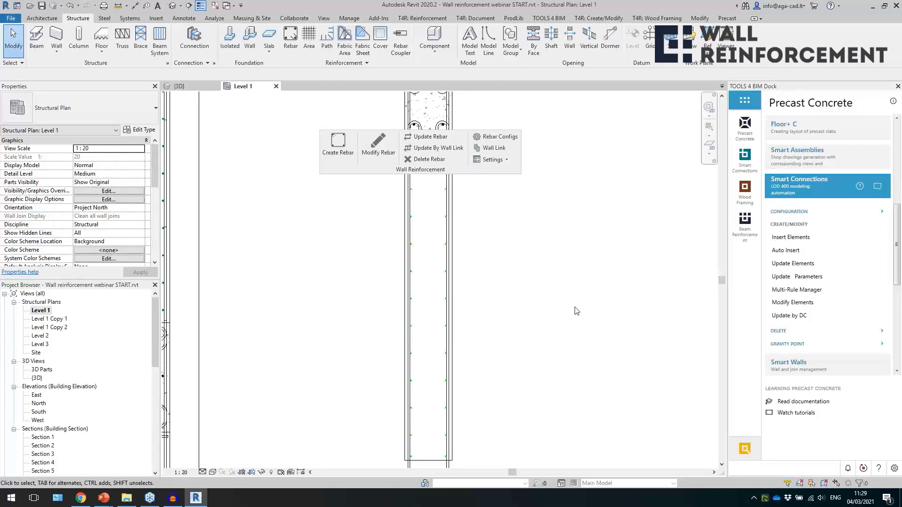
Select the H16 bars bent into the rear corner, check their Shape property and clear the selection.
scroll(538, 261, down, 7)
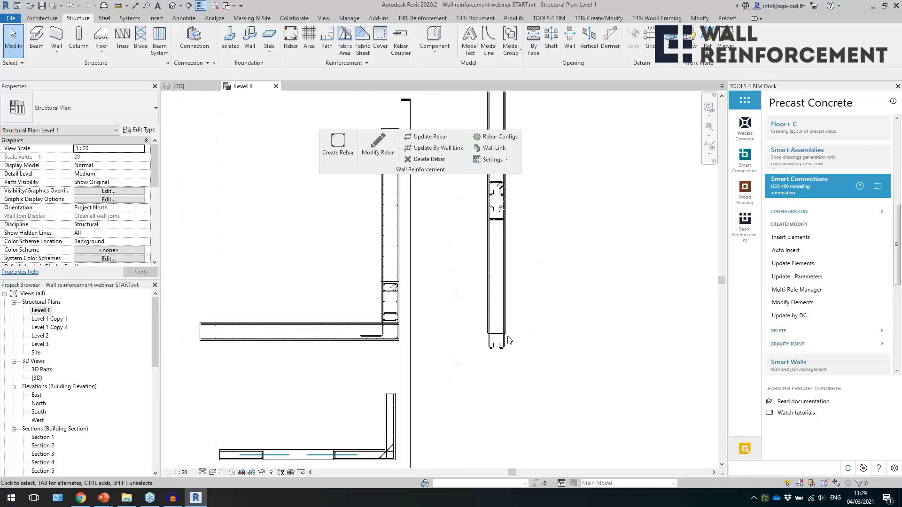
scroll(502, 344, up, 1)
scroll(343, 327, up, 7)
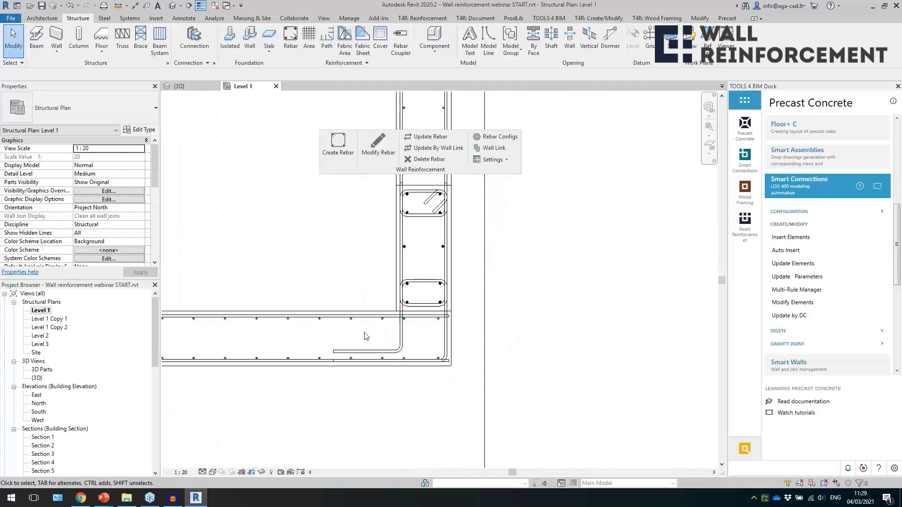
click(372, 355)
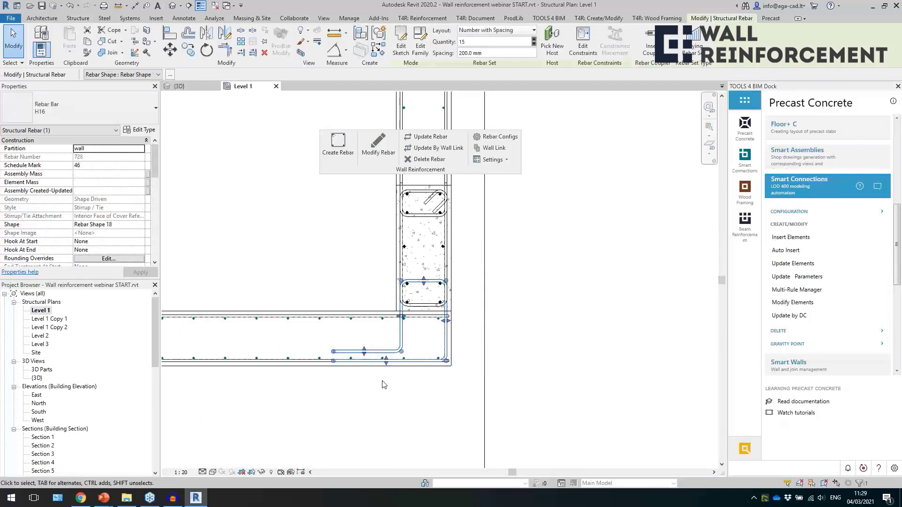
scroll(135, 243, down, 1)
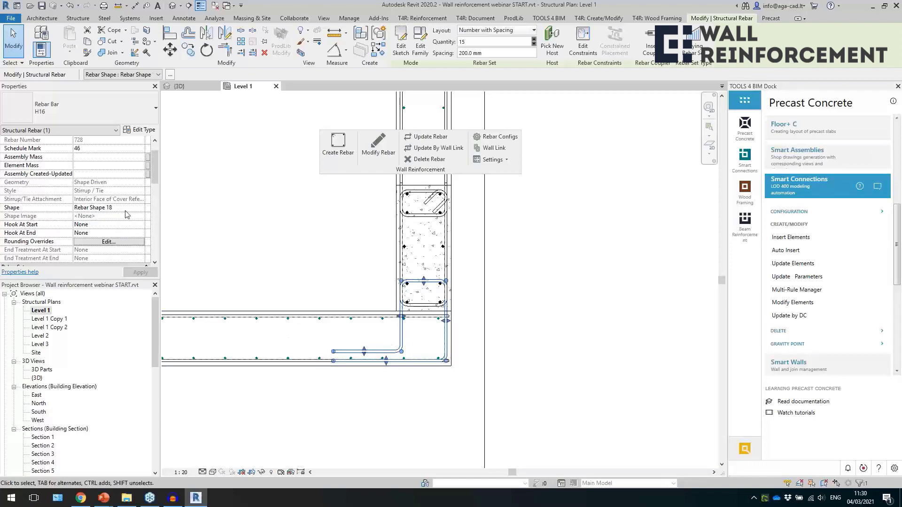
click(87, 212)
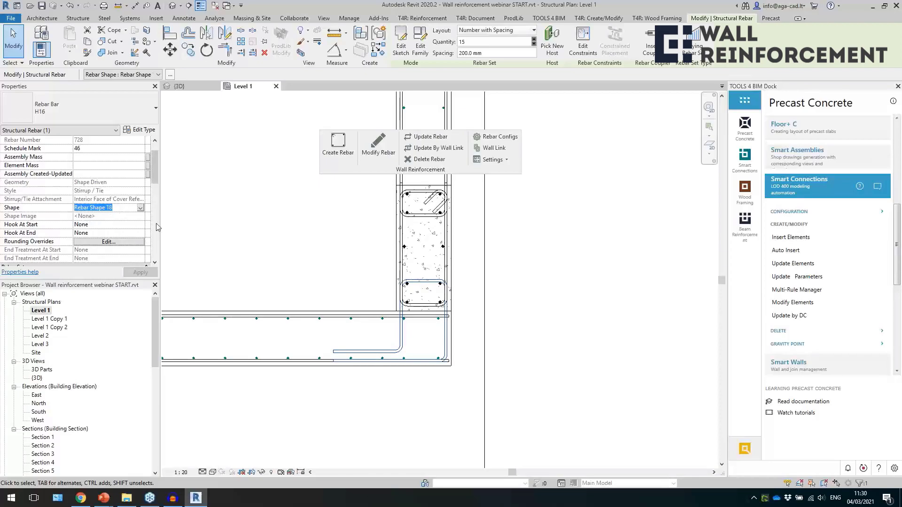
click(281, 276)
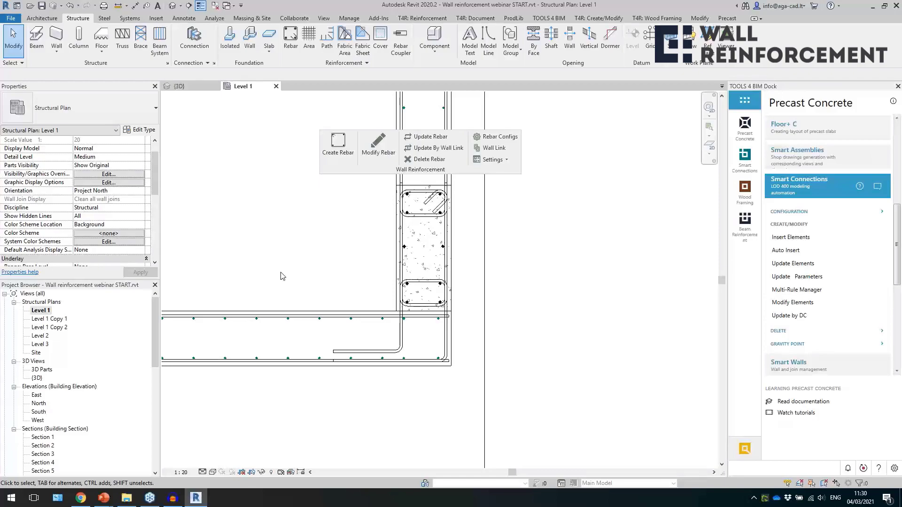
scroll(282, 275, down, 2)
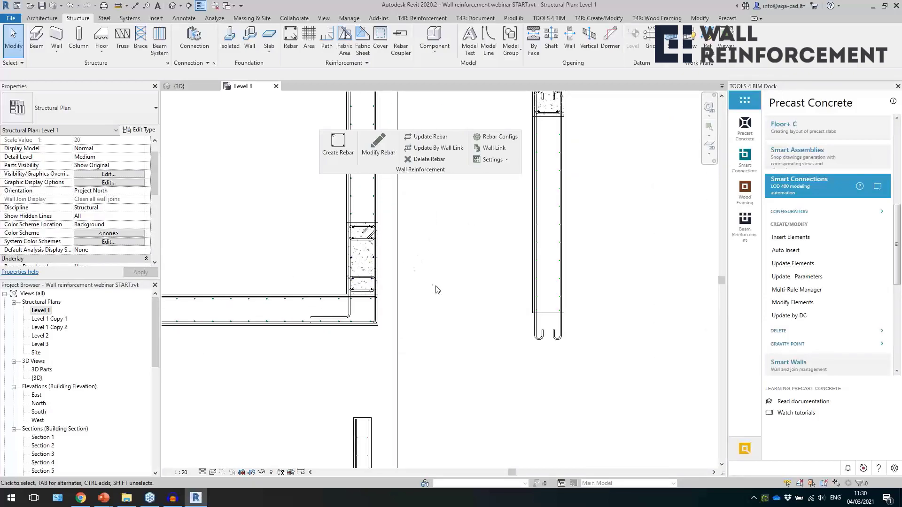
scroll(437, 290, down, 2)
middle_drag(449, 275, 452, 320)
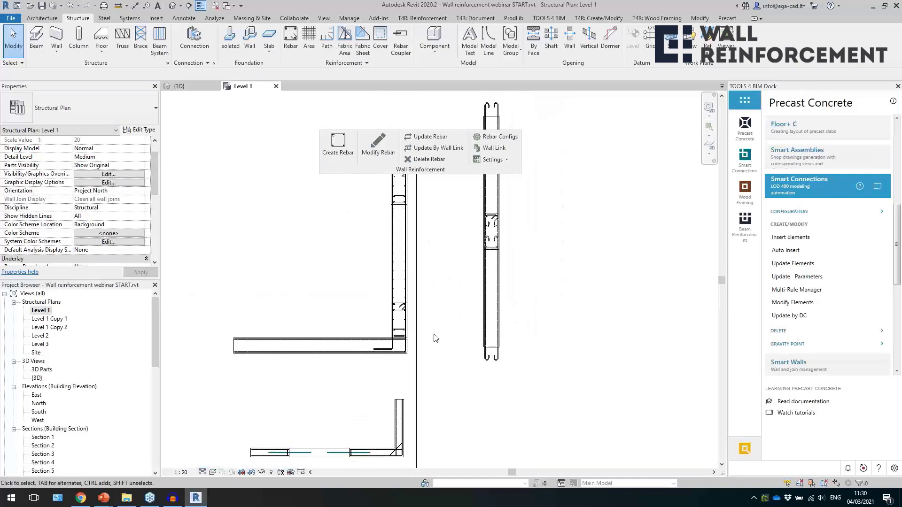
scroll(473, 275, down, 1)
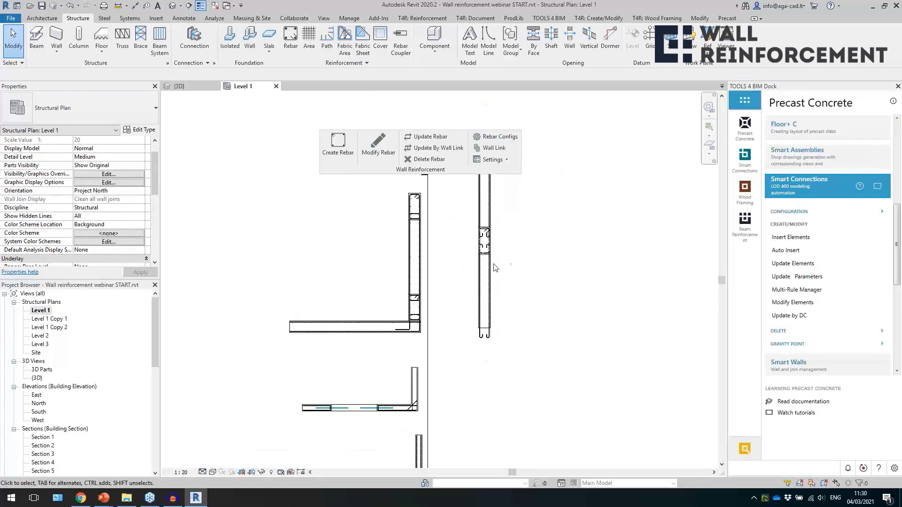
Switch to the default 3D view and close the inactive Level 1 plan view.
click(173, 5)
click(215, 6)
scroll(473, 328, down, 5)
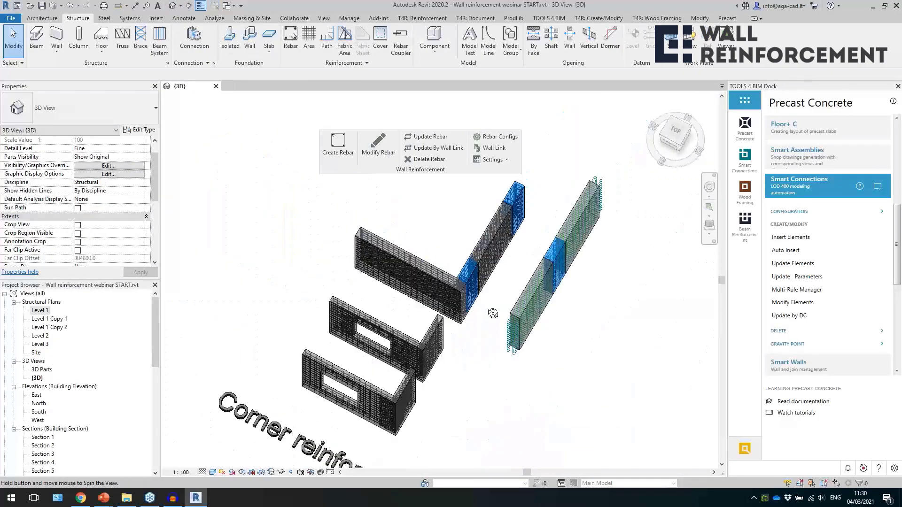
Survey the reinforcement example groups from Corner reinforcement past Door reinforcement to the Special parameter walls.
scroll(489, 261, down, 3)
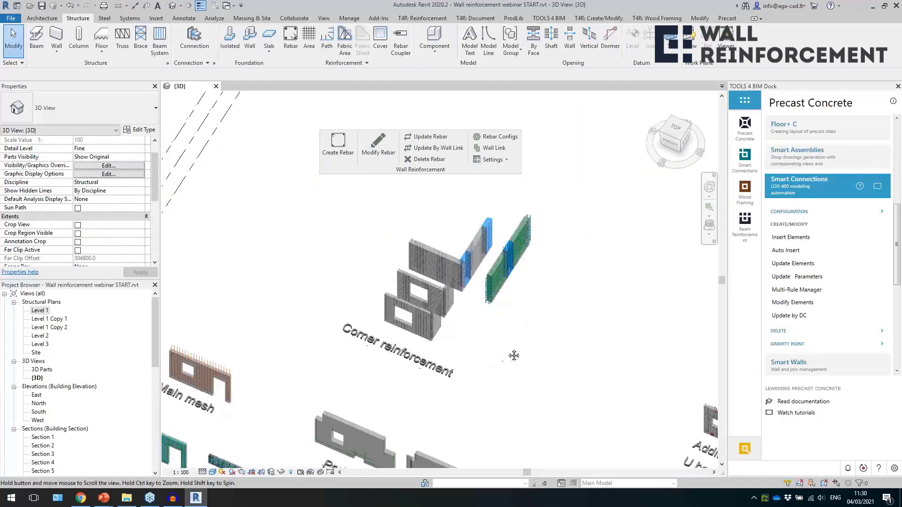
middle_drag(508, 362, 608, 287)
middle_drag(430, 436, 468, 352)
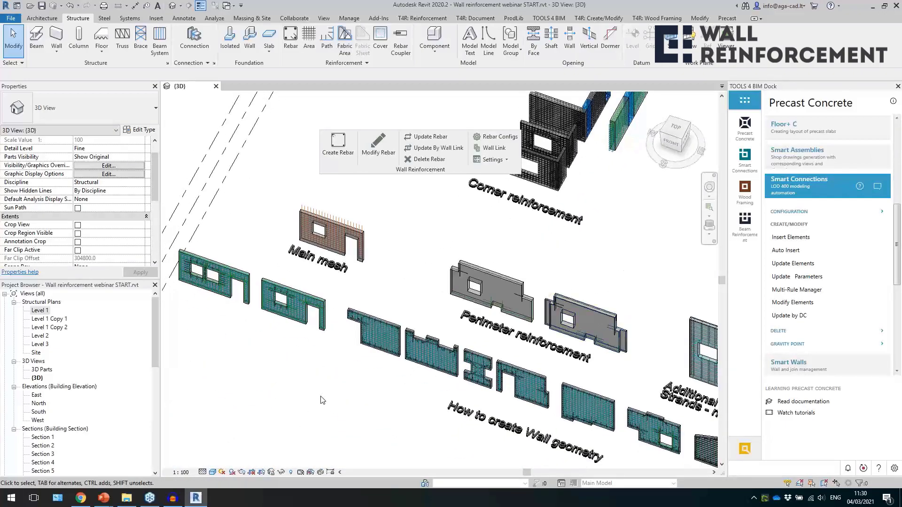
middle_drag(370, 405, 331, 396)
middle_drag(606, 262, 364, 347)
scroll(335, 318, down, 3)
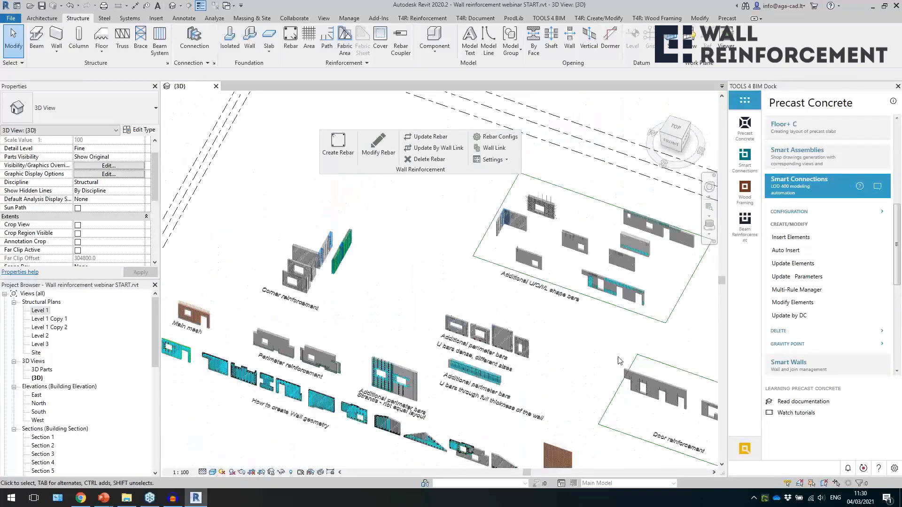
middle_drag(419, 250, 203, 129)
middle_drag(602, 350, 490, 350)
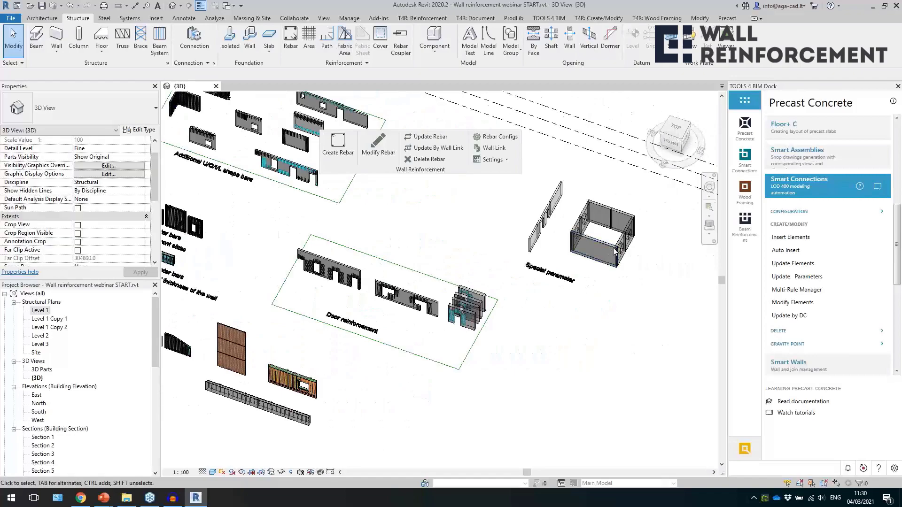
scroll(614, 254, down, 2)
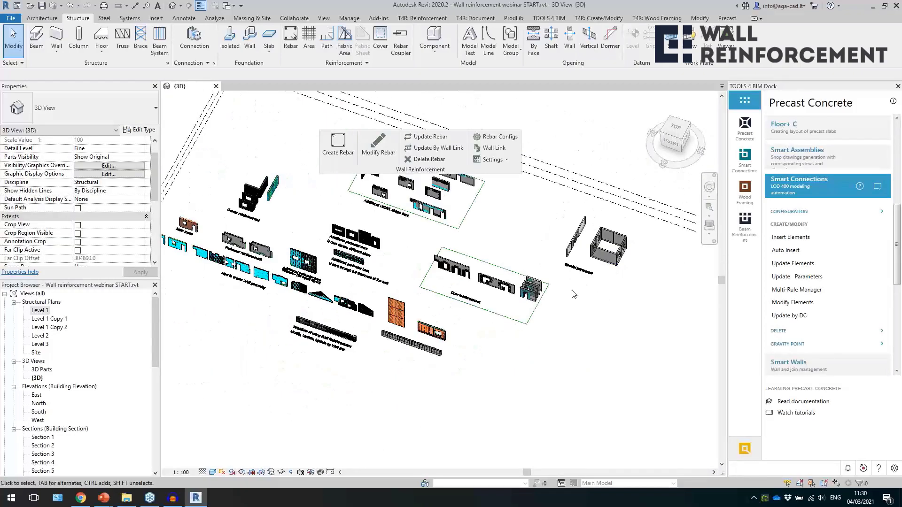
Select all walls of the Special parameter example, both the straight run and the rectangular enclosure.
scroll(573, 294, up, 5)
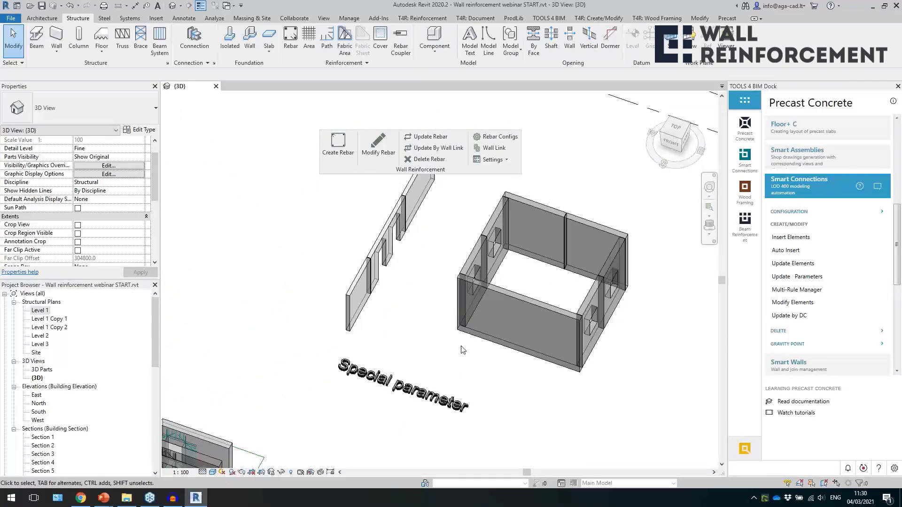
scroll(376, 356, down, 1)
scroll(409, 340, up, 1)
drag(661, 354, 309, 217)
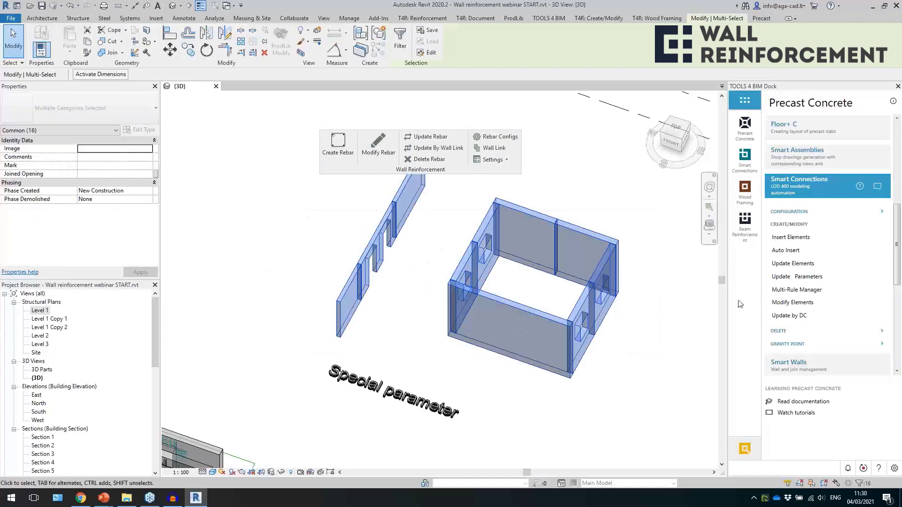
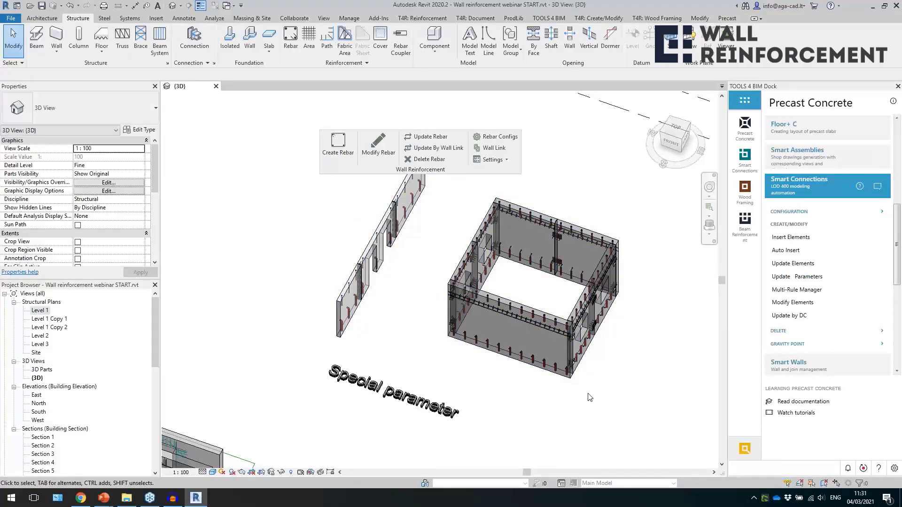
Inspect the rounded grout tubes in the straight wall run and along the enclosure's base.
scroll(356, 321, up, 5)
click(328, 325)
shift+middle_drag(481, 357, 420, 336)
click(419, 336)
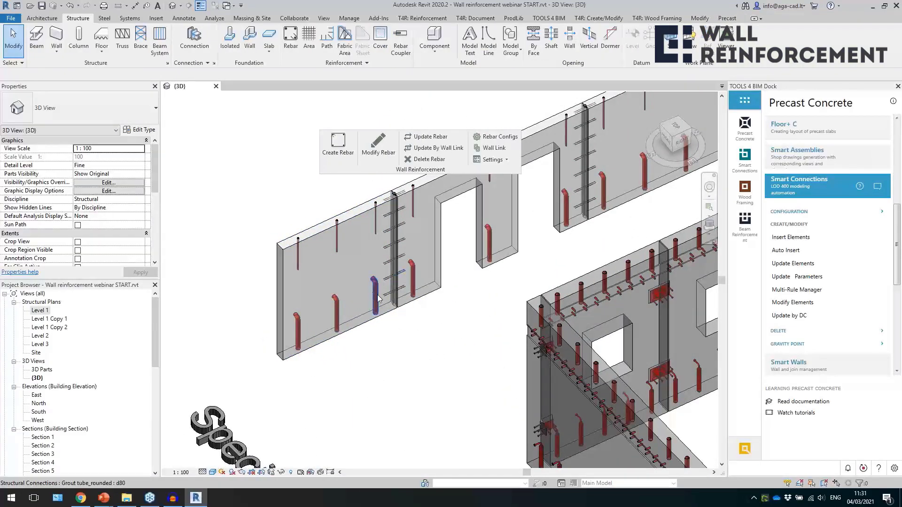
scroll(413, 353, down, 5)
scroll(489, 428, up, 5)
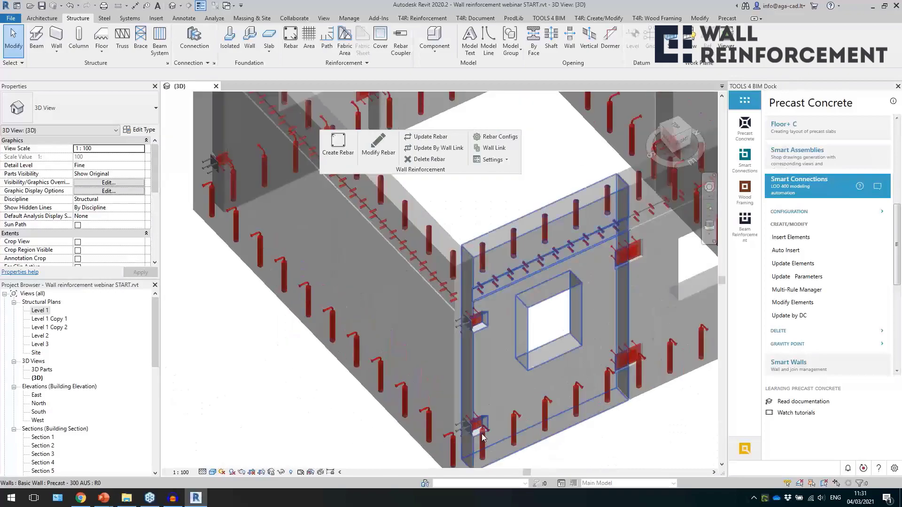
Select the recesses with plate in the window wall at the enclosure corner to inspect them, and clear the selection.
click(489, 428)
middle_drag(553, 436, 493, 383)
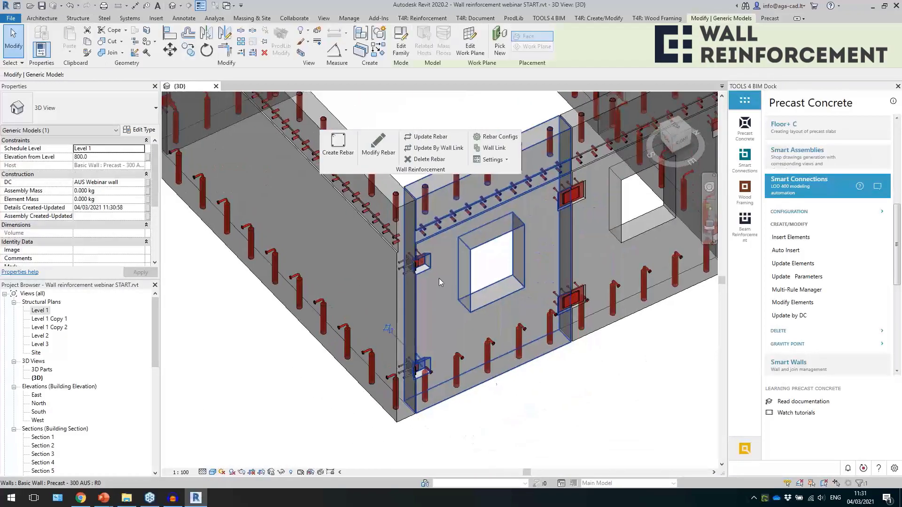
scroll(439, 279, up, 2)
scroll(439, 278, up, 1)
click(438, 278)
click(426, 255)
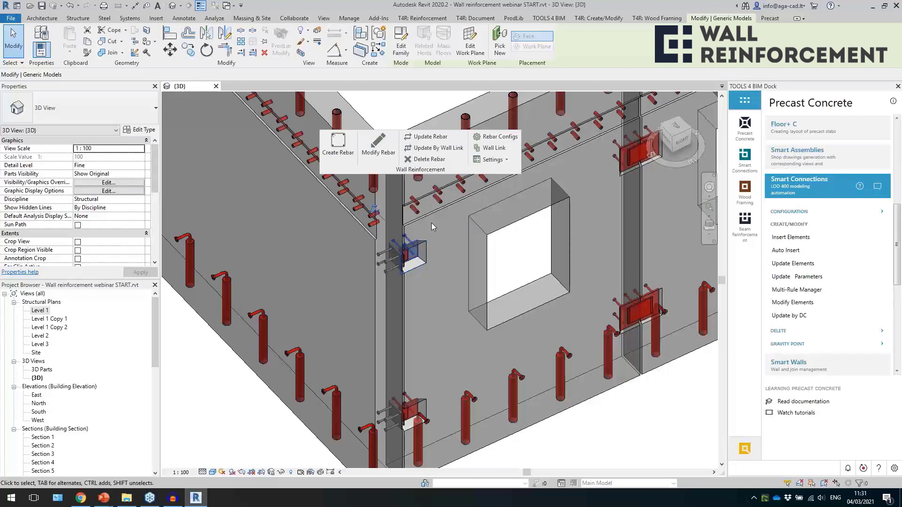
scroll(431, 223, up, 4)
shift+middle_drag(461, 272, 428, 311)
key(Escape)
scroll(404, 247, down, 6)
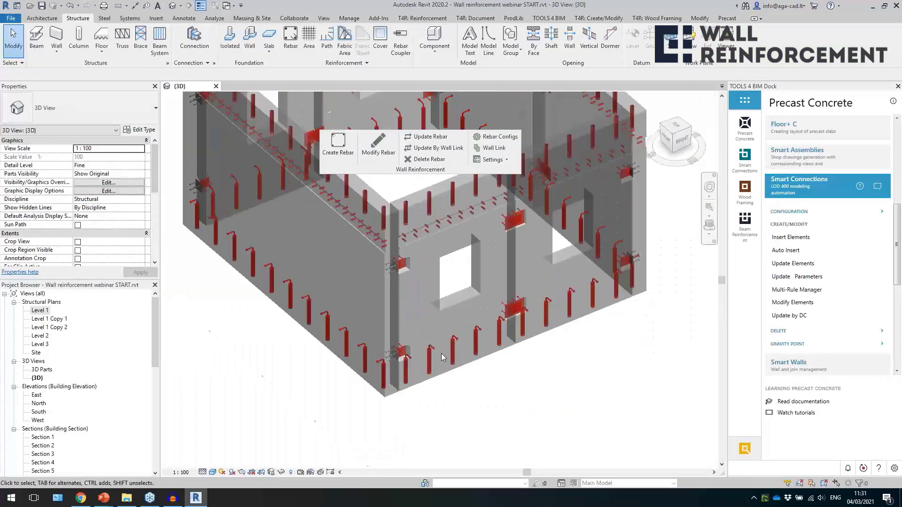
Create reinforcement for the enclosure's corner window wall and the adjoining long wall, and clear the selection.
click(446, 376)
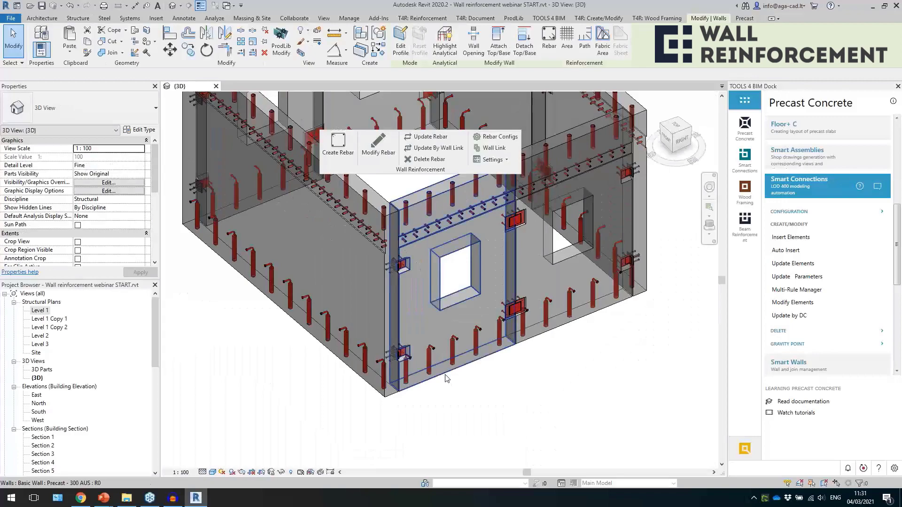
ctrl+click(375, 391)
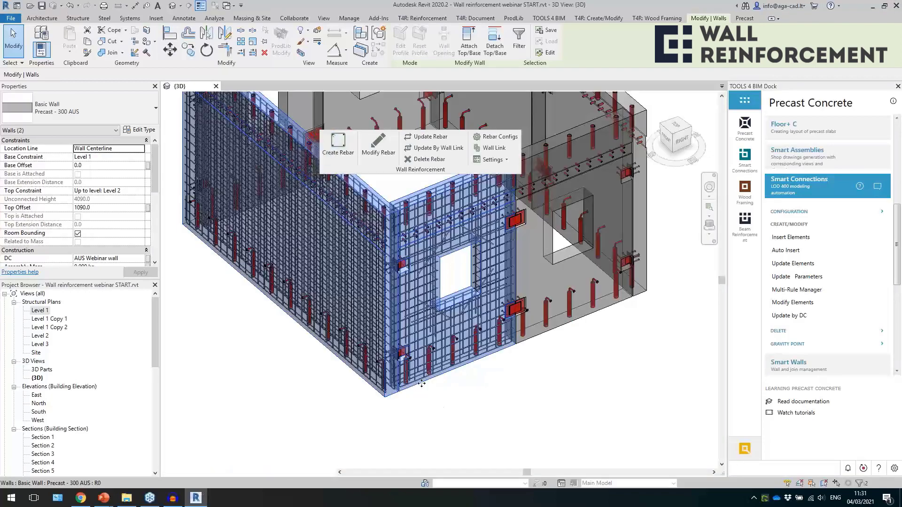
key(Escape)
Select the horizontal H12 and vertical H16 bars beside the lower corner recess to examine how they run around it.
scroll(421, 357, up, 5)
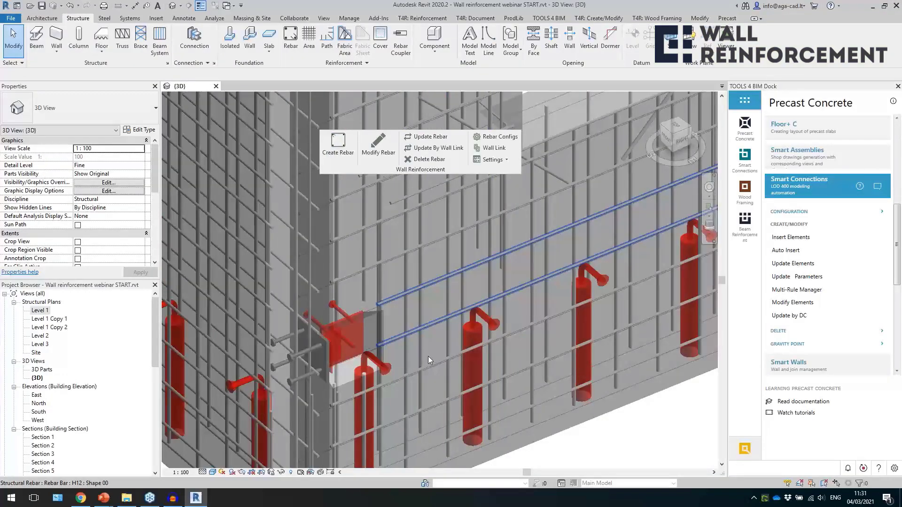
click(428, 357)
shift+middle_drag(428, 357, 384, 351)
shift+middle_drag(390, 358, 351, 174)
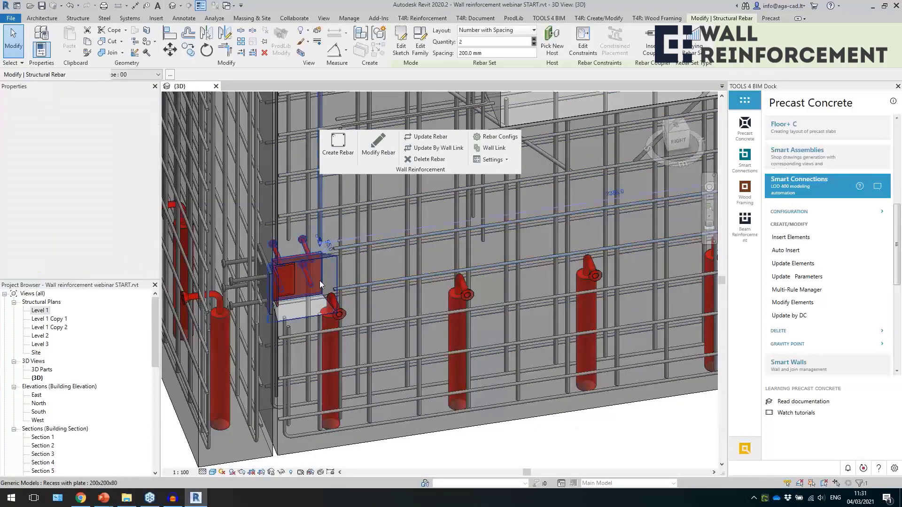
click(321, 343)
mouse_move(418, 356)
shift+middle_down()
mouse_move(374, 348)
mouse_move(412, 353)
shift+middle_up()
click(356, 286)
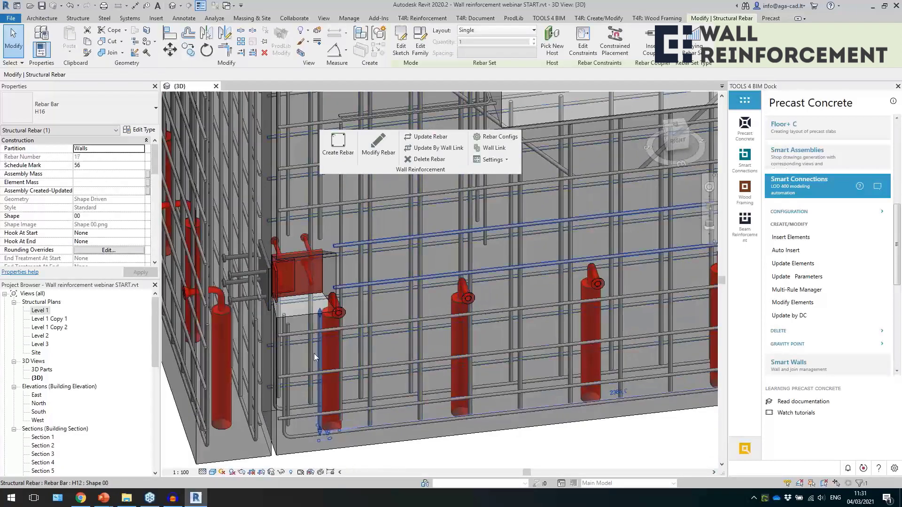
click(331, 365)
shift+middle_drag(334, 363, 405, 375)
key(Escape)
scroll(404, 375, down, 10)
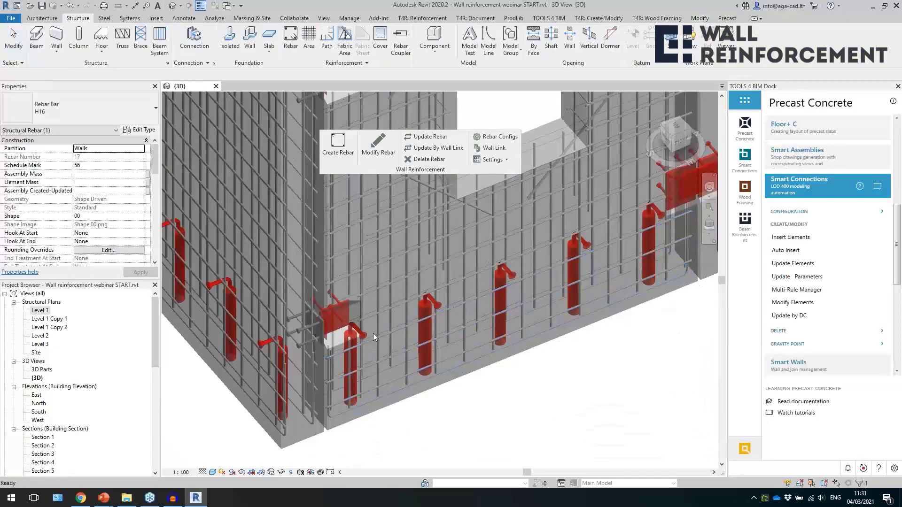
Temporarily isolate the end wall of the straight Massive wall 200 run and create its reinforcement.
middle_drag(278, 308, 355, 381)
scroll(383, 404, down, 3)
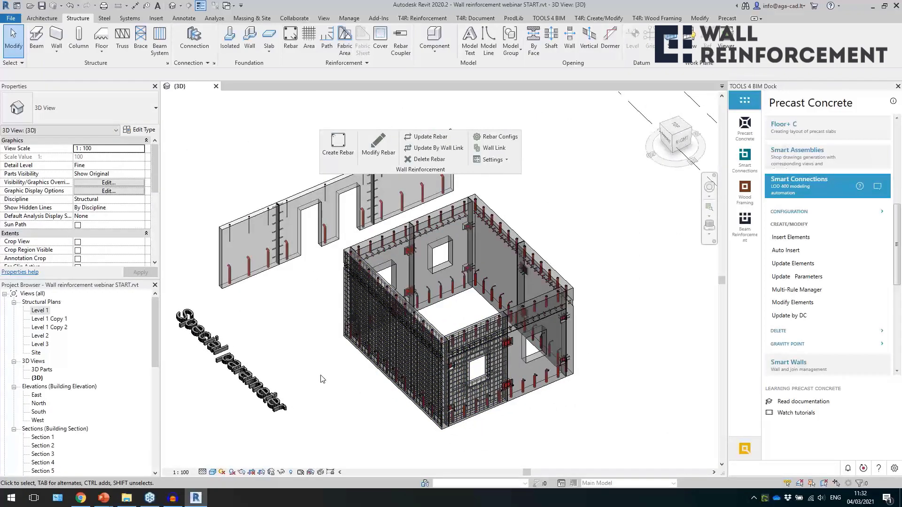
shift+middle_drag(323, 369, 328, 369)
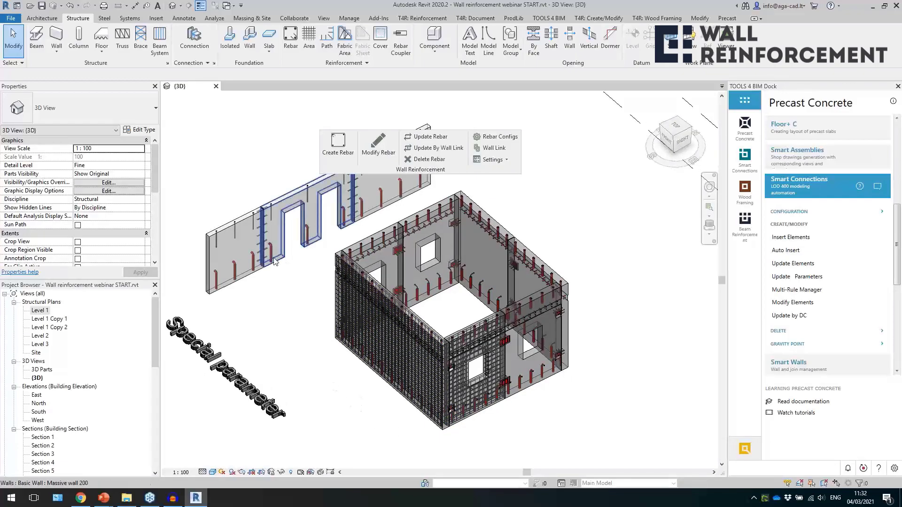
scroll(277, 205, up, 5)
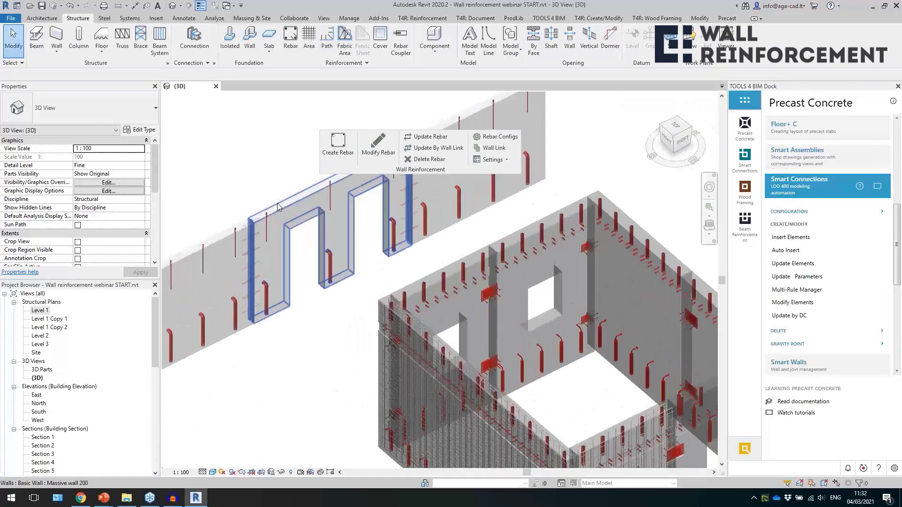
click(220, 243)
key(h)
key(i)
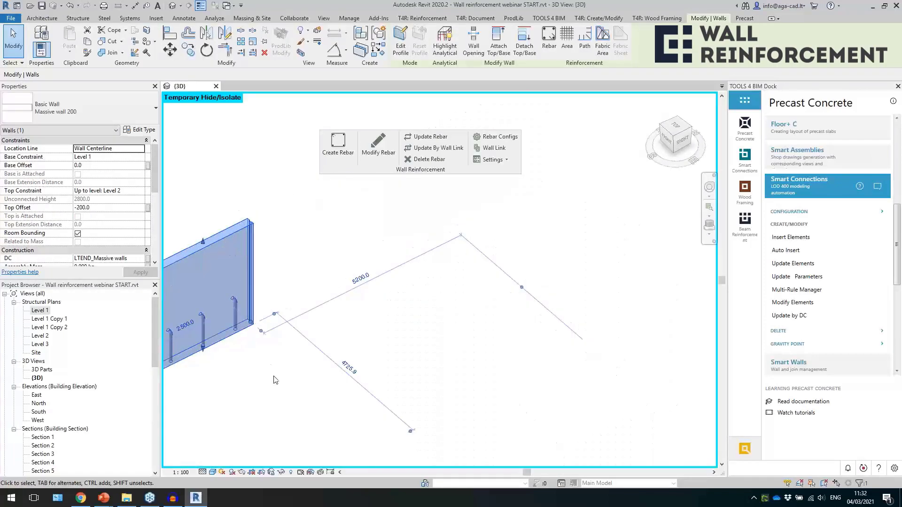
middle_drag(251, 375, 363, 364)
click(338, 152)
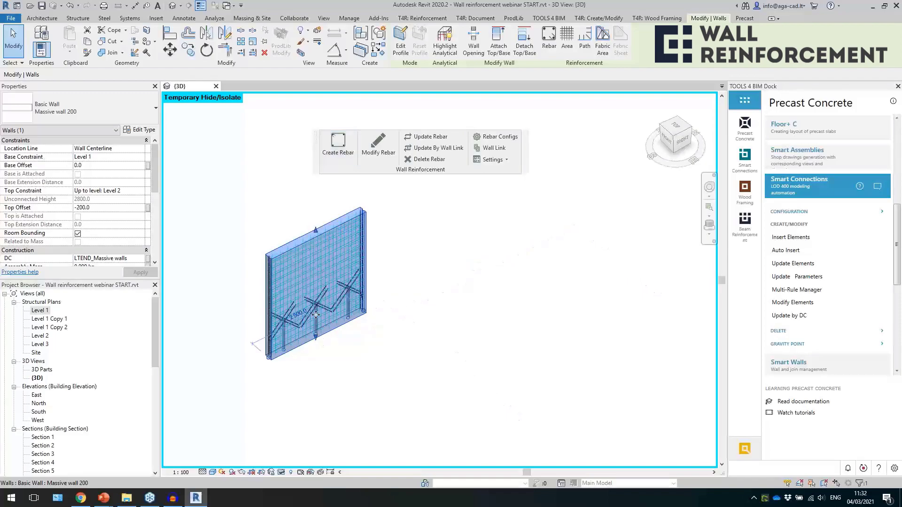
Select a diagonal bar at one of the isolated wall's grout tube openings to examine the additional reinforcement.
scroll(311, 318, up, 5)
key(Escape)
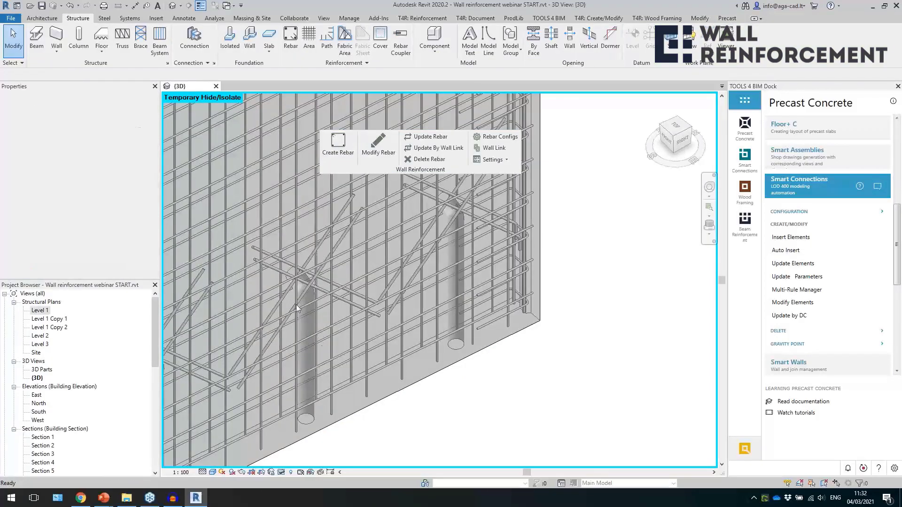
click(282, 300)
shift+middle_drag(285, 323, 366, 294)
scroll(366, 294, up, 2)
key(Escape)
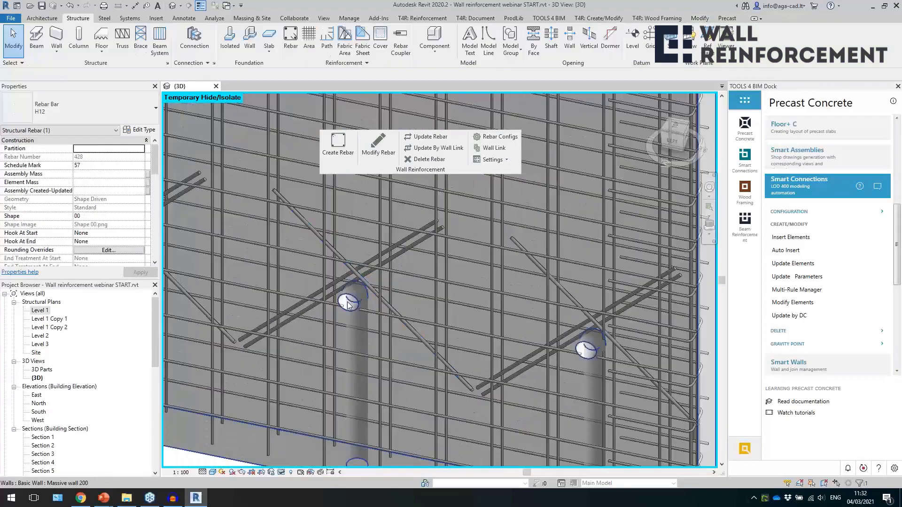
Select the horizontal H8 bar between two grout tube openings to examine where it is cut, and clear the selection.
scroll(408, 303, down, 2)
key(Escape)
click(393, 319)
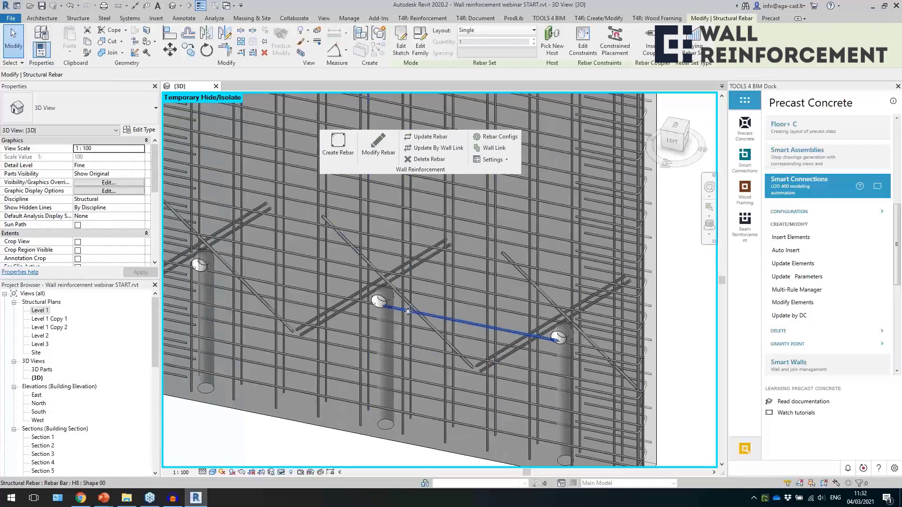
scroll(451, 352, down, 1)
scroll(436, 328, up, 4)
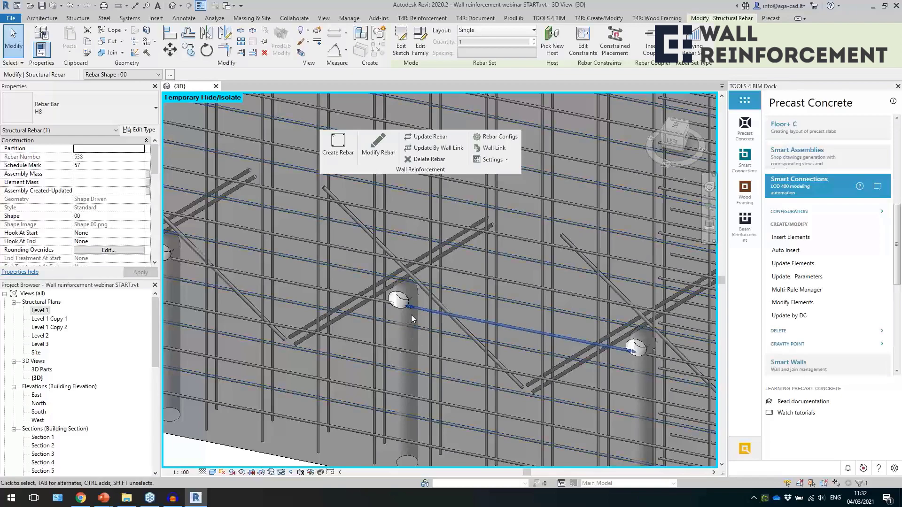
scroll(404, 326, down, 5)
shift+middle_drag(398, 312, 384, 368)
click(378, 412)
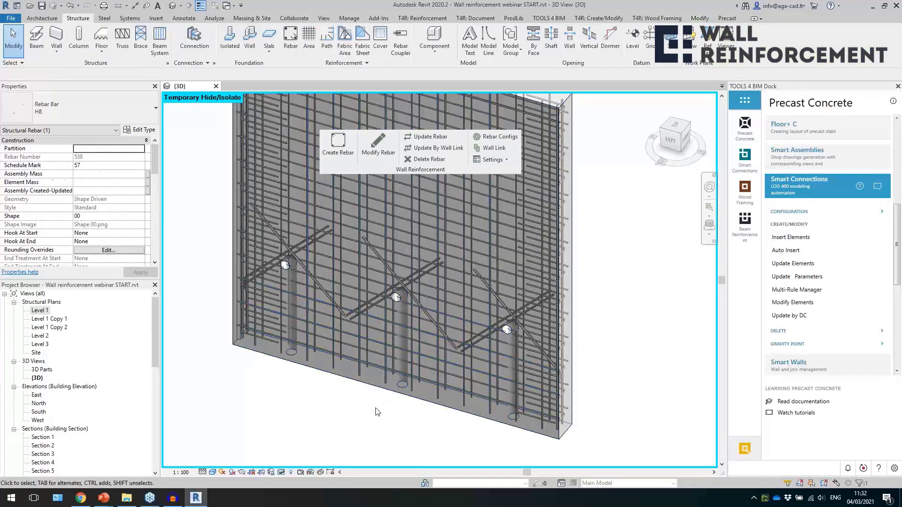
Reset the temporary isolation and enable Remove Family in the type properties of the Grout tube_rounded d80.
click(280, 472)
click(310, 462)
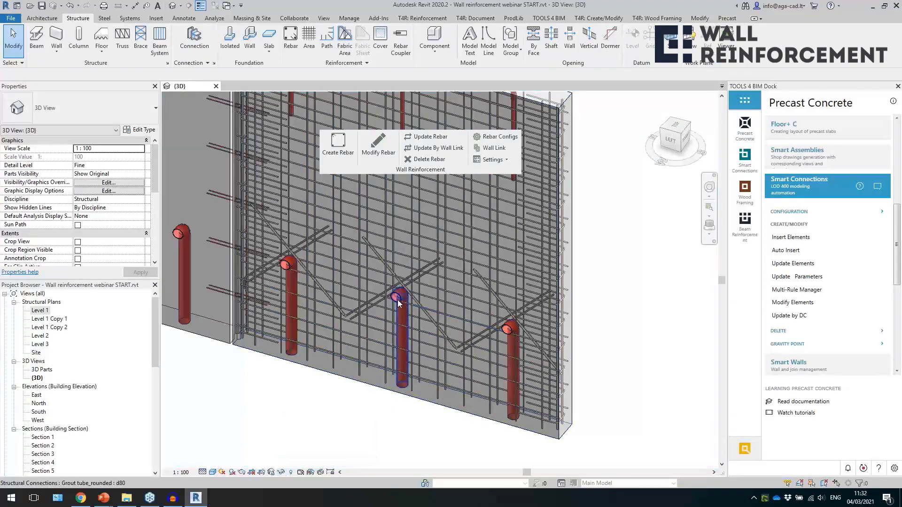
click(398, 303)
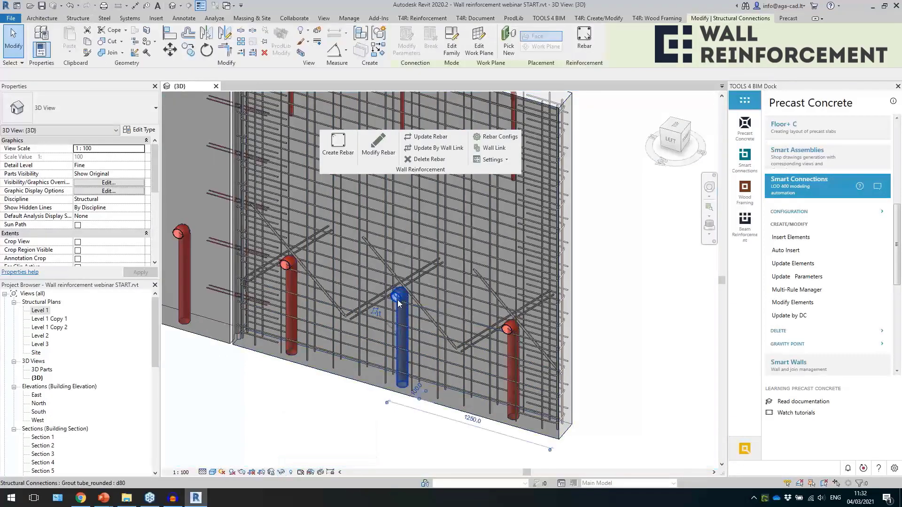
click(139, 131)
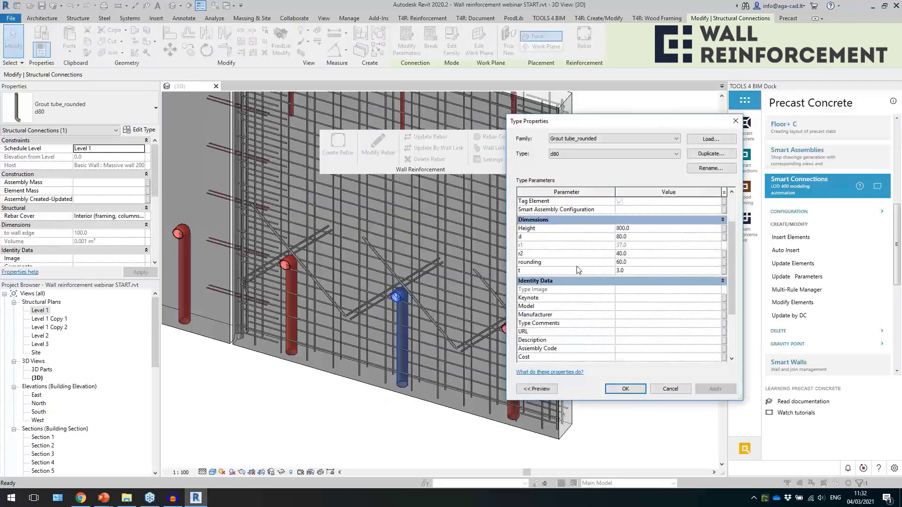
scroll(605, 309, down, 5)
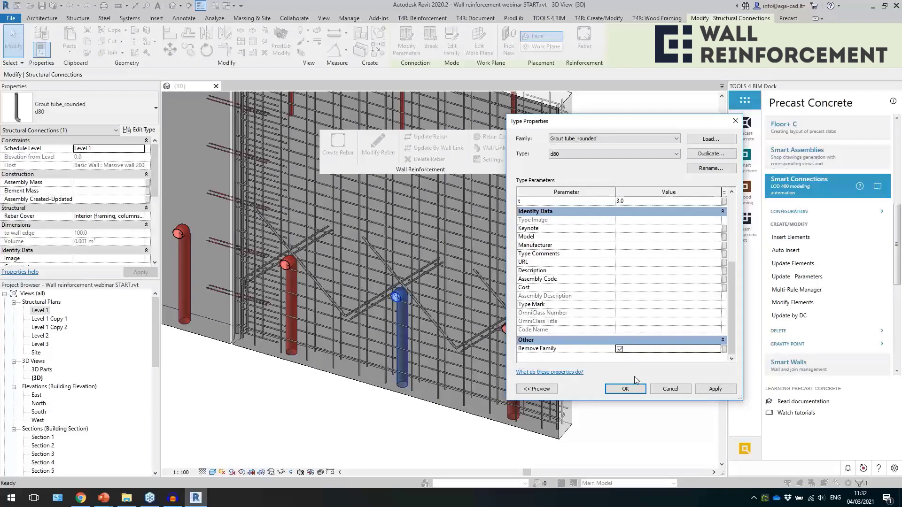
click(625, 389)
click(433, 434)
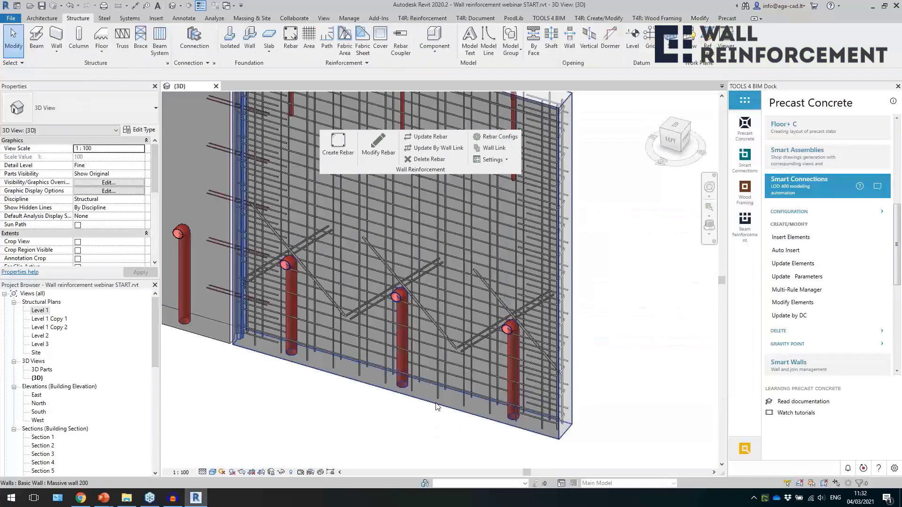
Update the end wall's reinforcement and check the horizontal H8 bars crossing the grout tubes.
click(436, 405)
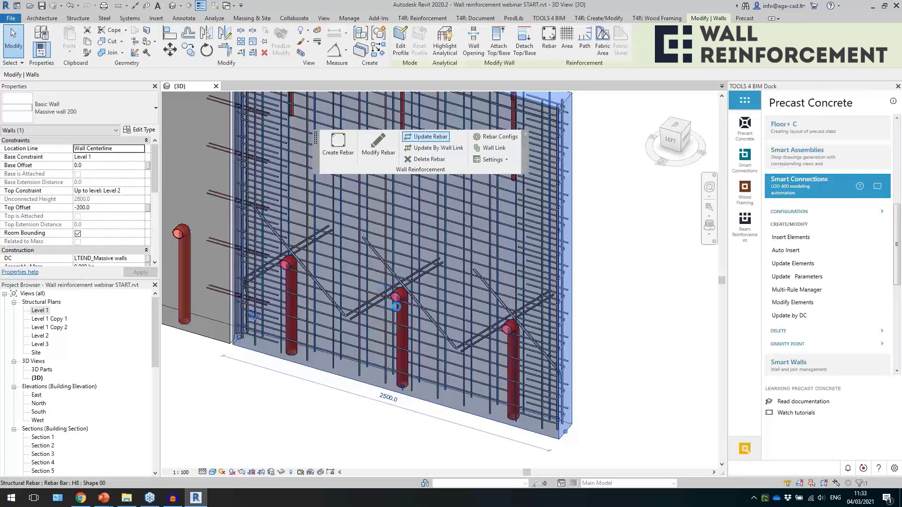
click(339, 412)
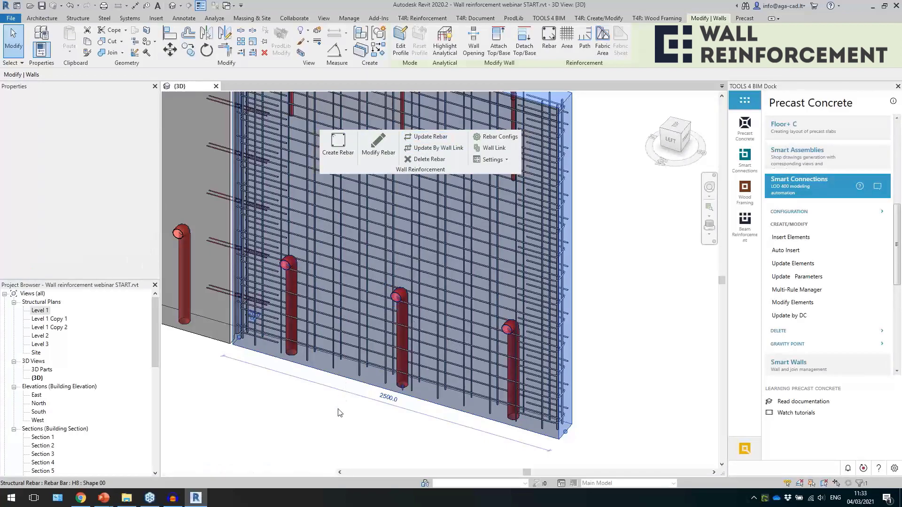
click(418, 307)
key(Escape)
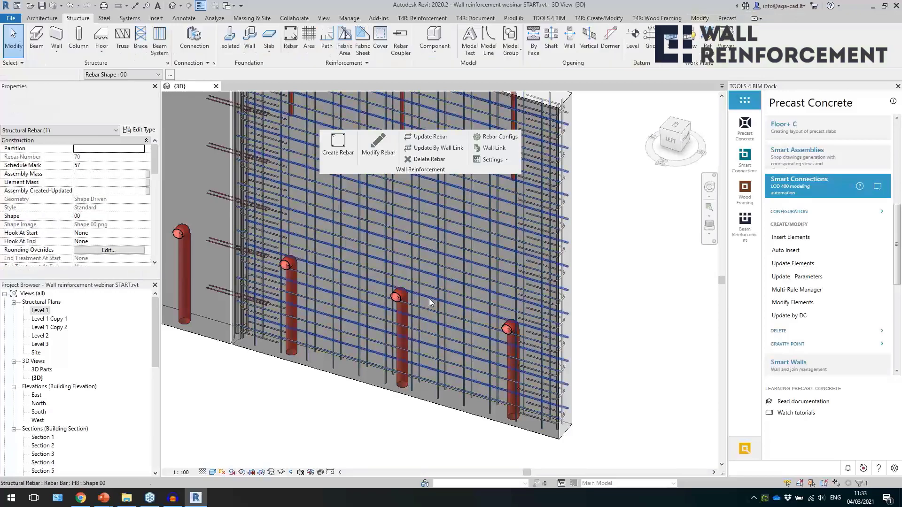
Enable Remove Family in the type properties of the Recess with plate 200x200x80 at the enclosure's lower corner.
shift+middle_drag(407, 356, 324, 371)
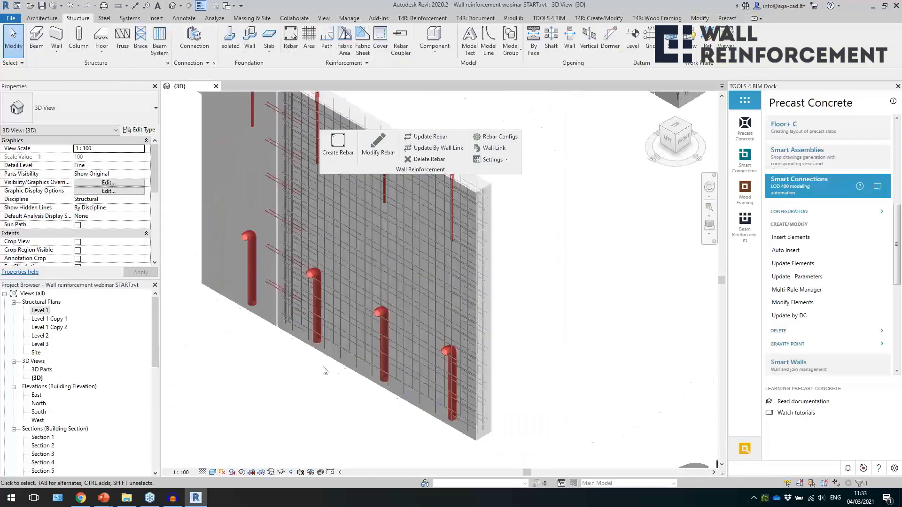
scroll(322, 367, down, 6)
scroll(504, 223, up, 4)
shift+middle_drag(530, 244, 300, 183)
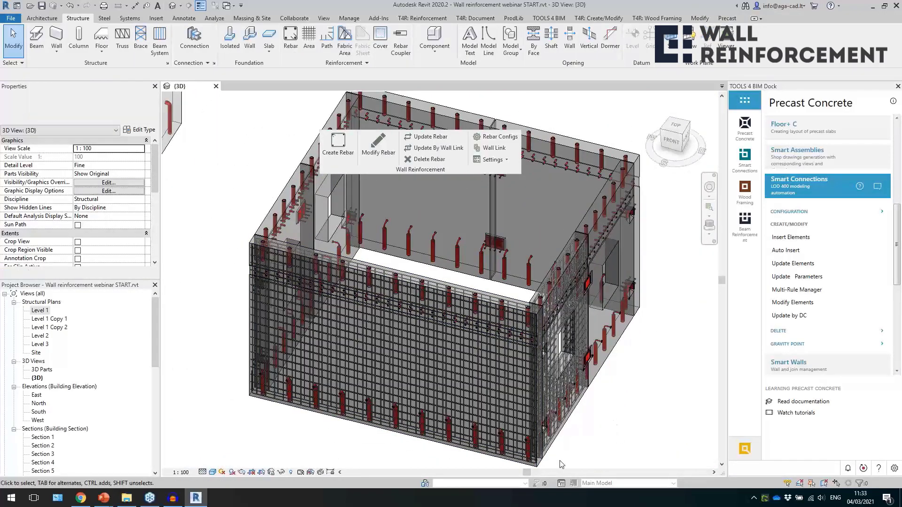
scroll(560, 464, up, 6)
shift+middle_drag(616, 410, 392, 326)
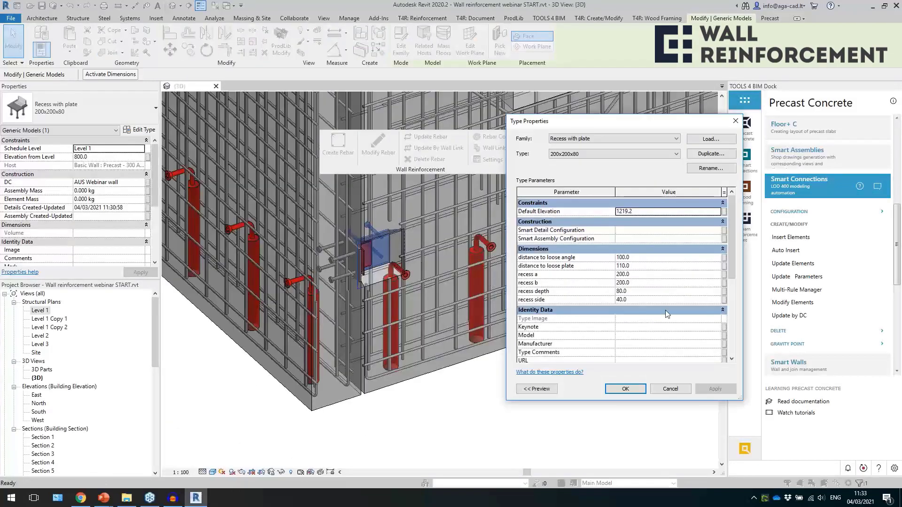
scroll(665, 310, down, 5)
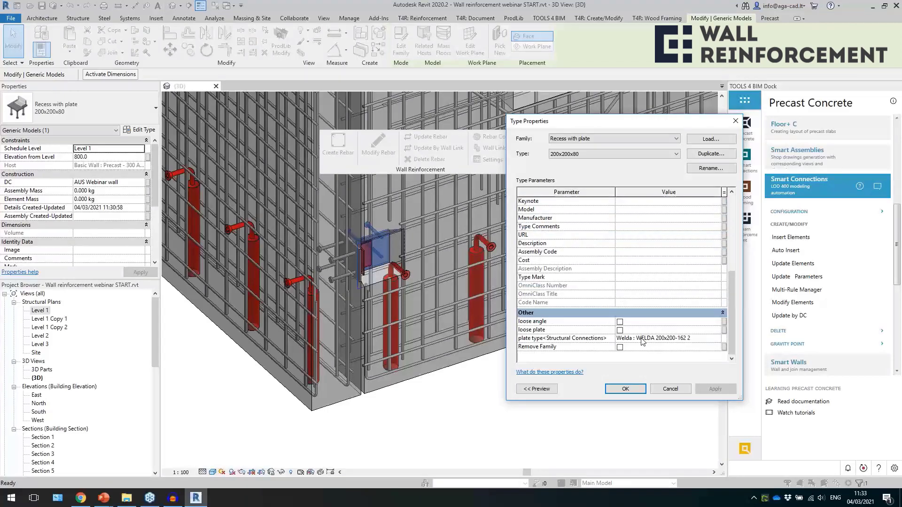
click(623, 389)
click(474, 360)
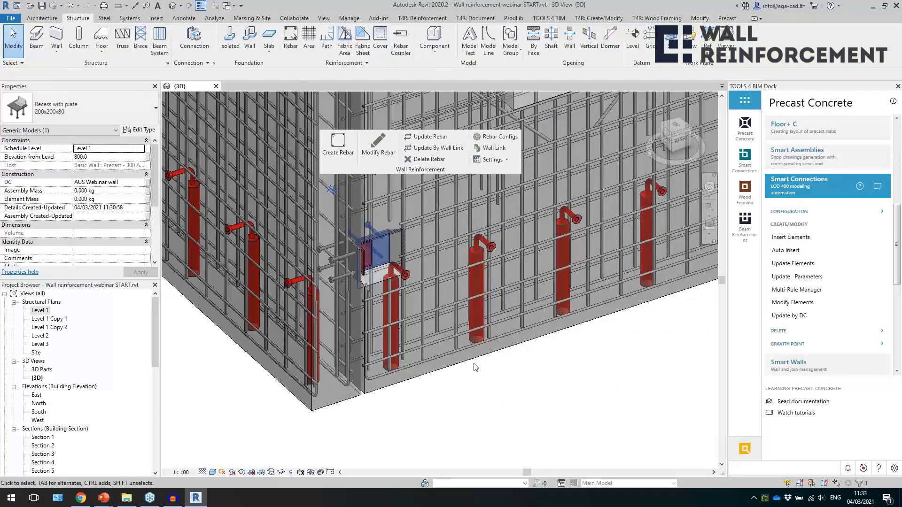
Update the reinforcement of the Precast - 300 AUS enclosure wall and check the bars passing the recess with plate.
scroll(352, 396, down, 1)
shift+middle_drag(352, 396, 321, 392)
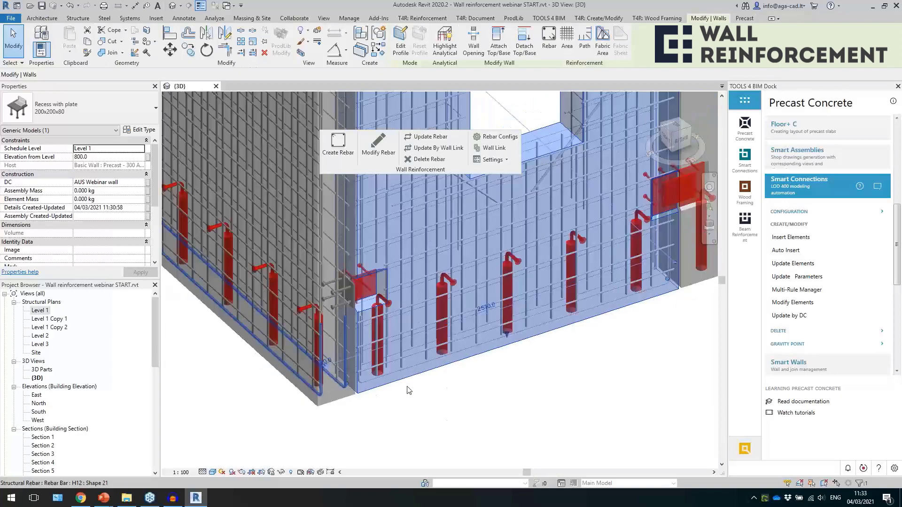
scroll(409, 390, down, 2)
scroll(541, 386, up, 2)
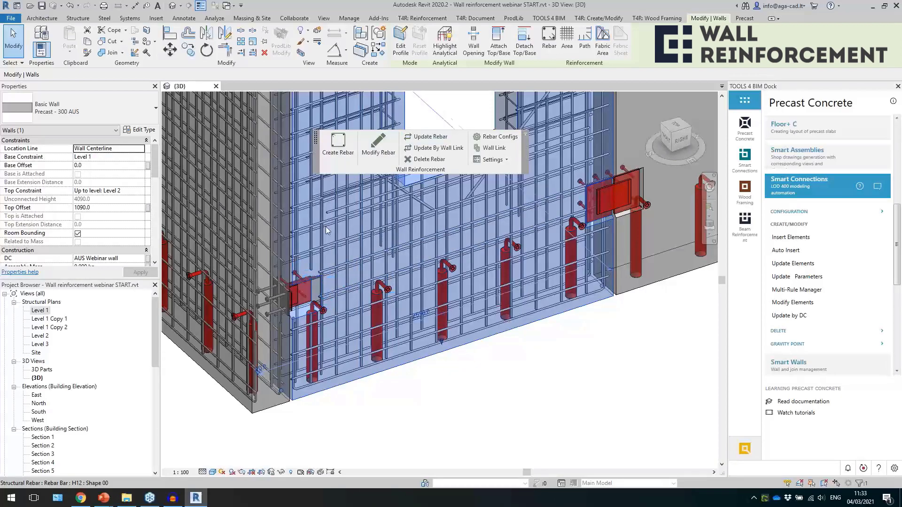
key(Escape)
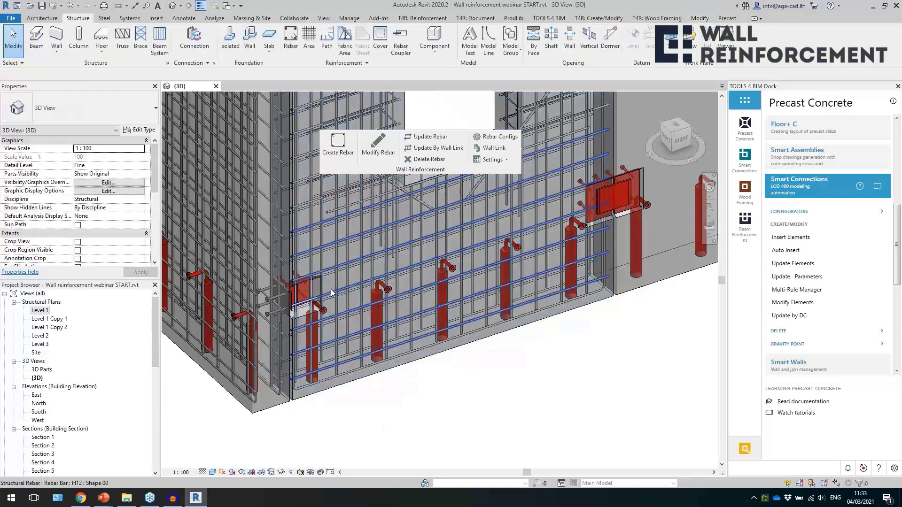
click(331, 293)
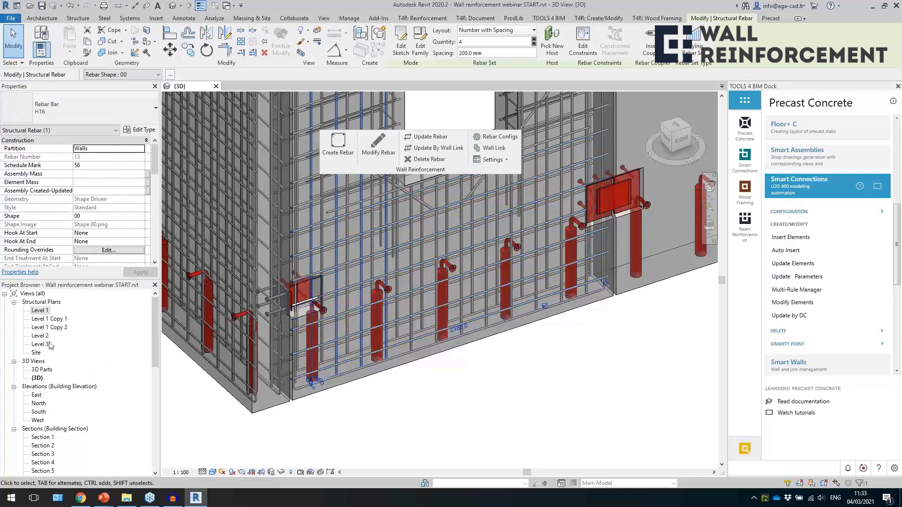
Open the Level 1 plan and, from its section mark, the section view along the long wall beside the enclosure.
click(40, 311)
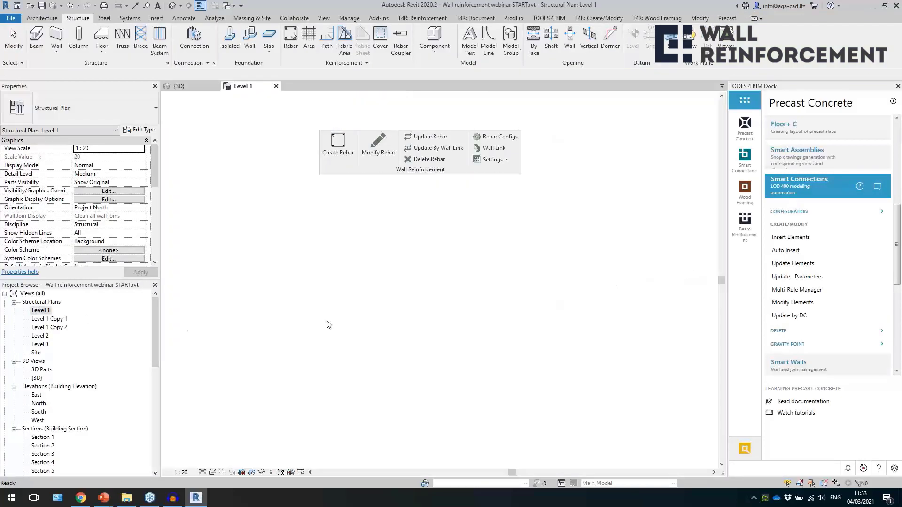
scroll(450, 224, up, 3)
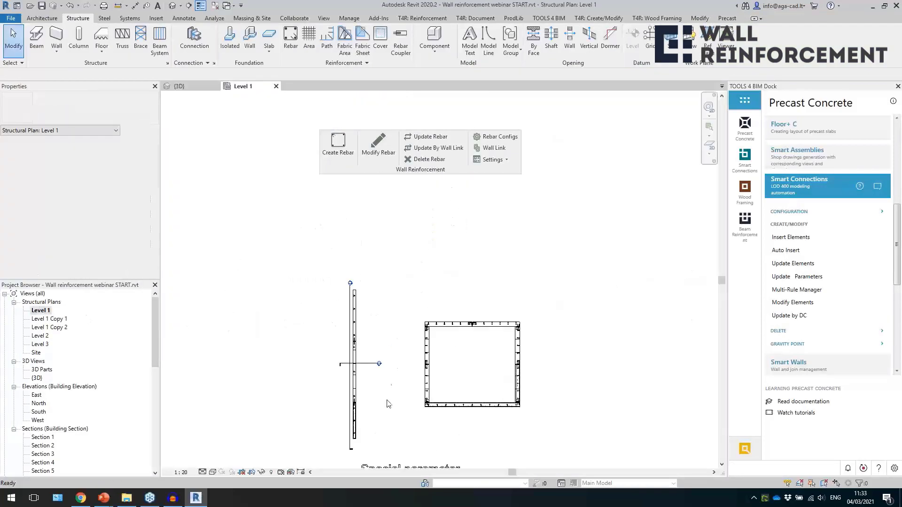
double_click(351, 284)
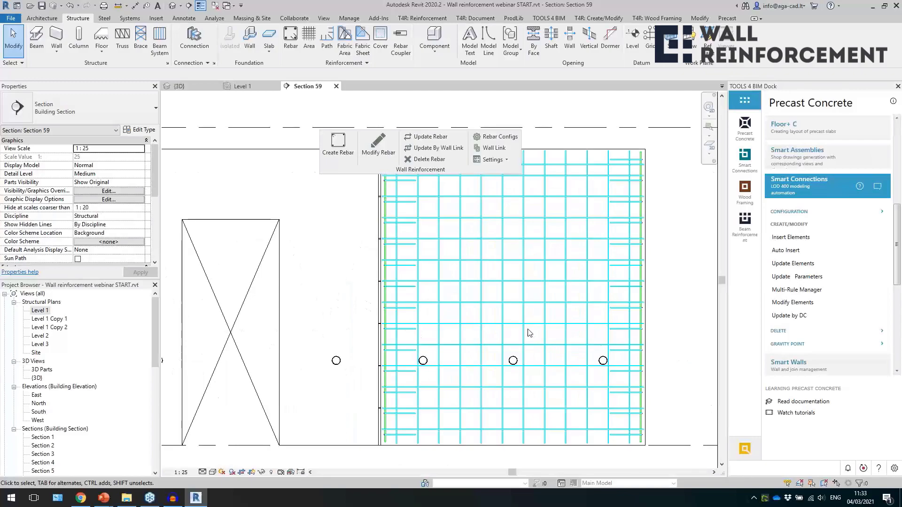
Set the wall's H8 mesh rebar sets to Show Middle in the section view, check the single bars and clear the selection.
drag(531, 331, 515, 320)
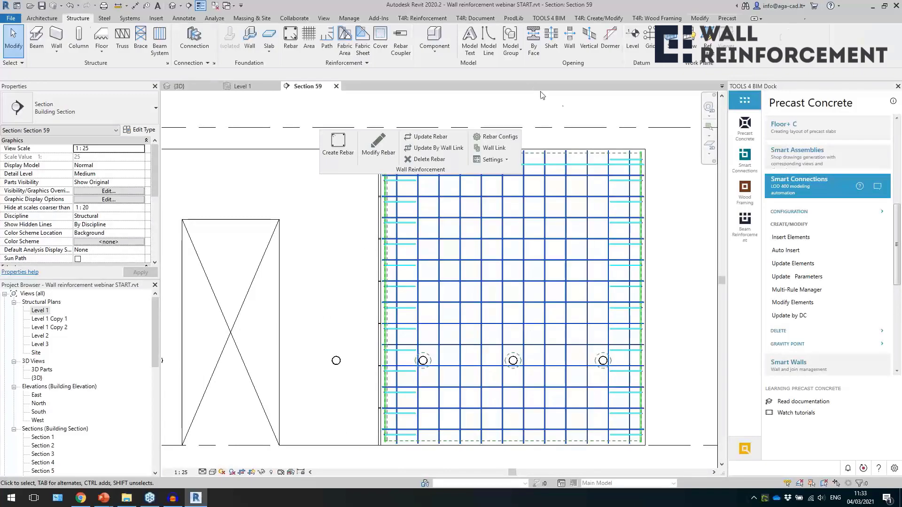
click(606, 54)
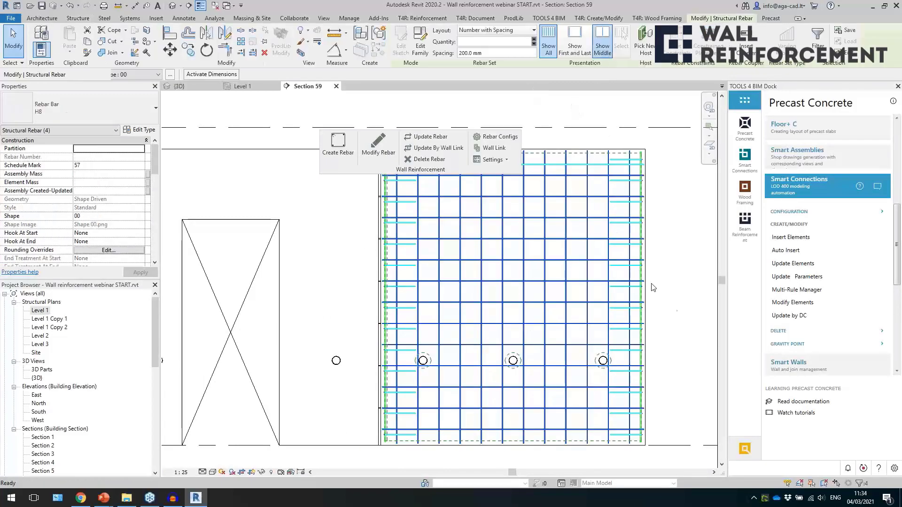
click(677, 316)
click(507, 278)
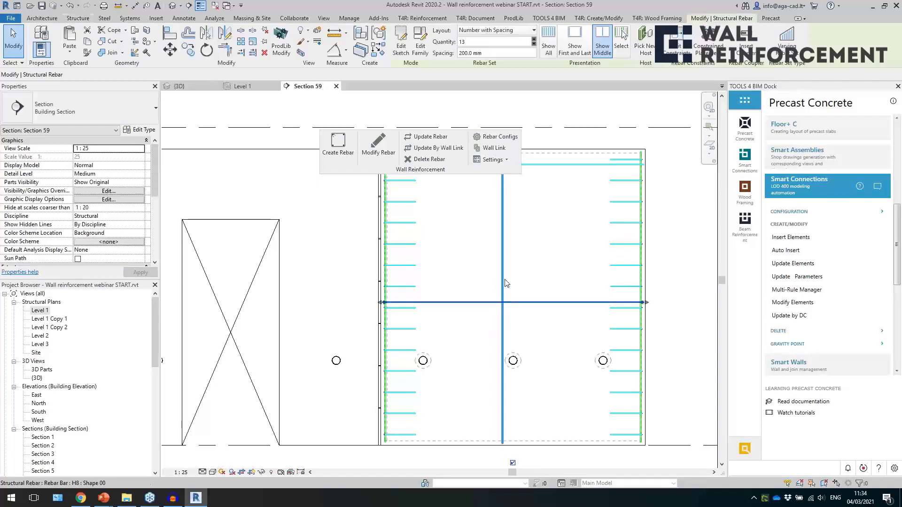
scroll(473, 298, down, 2)
click(597, 305)
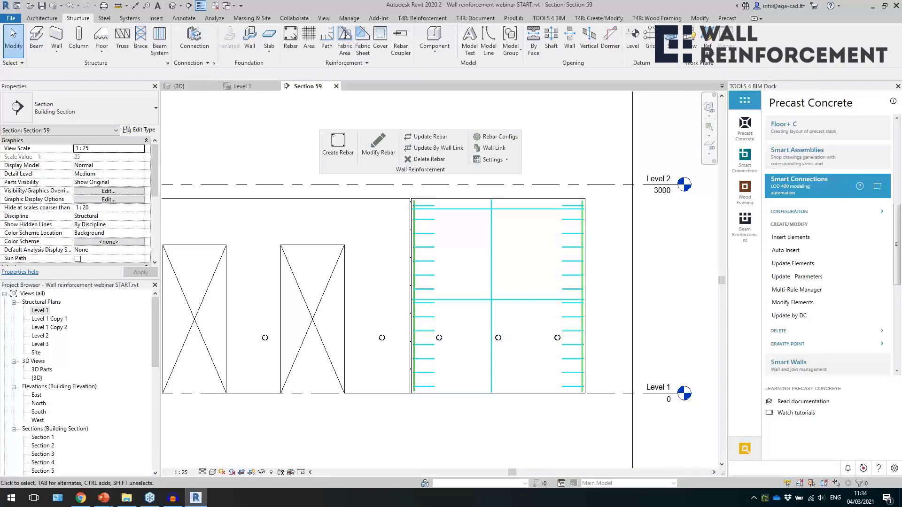
Return to the 3D view and bring the Door reinforcement wall examples beside the Special parameter group into view.
click(171, 6)
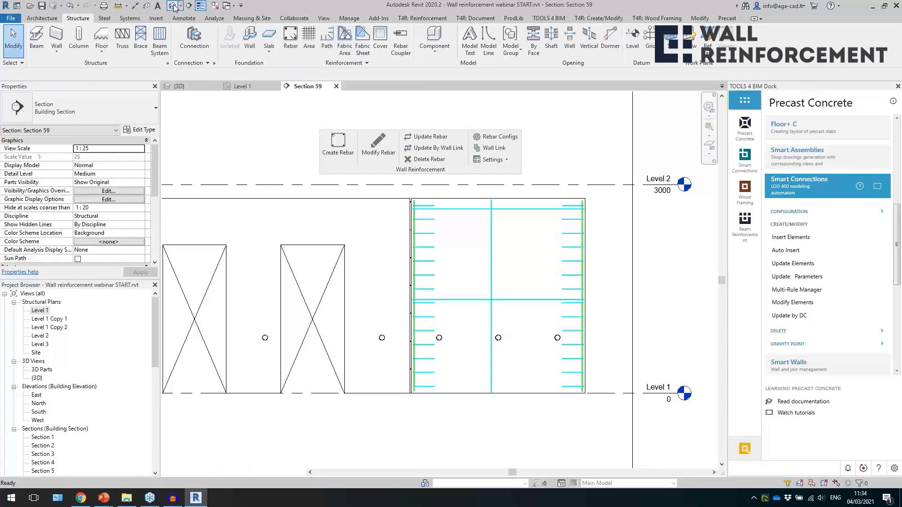
scroll(537, 312, down, 5)
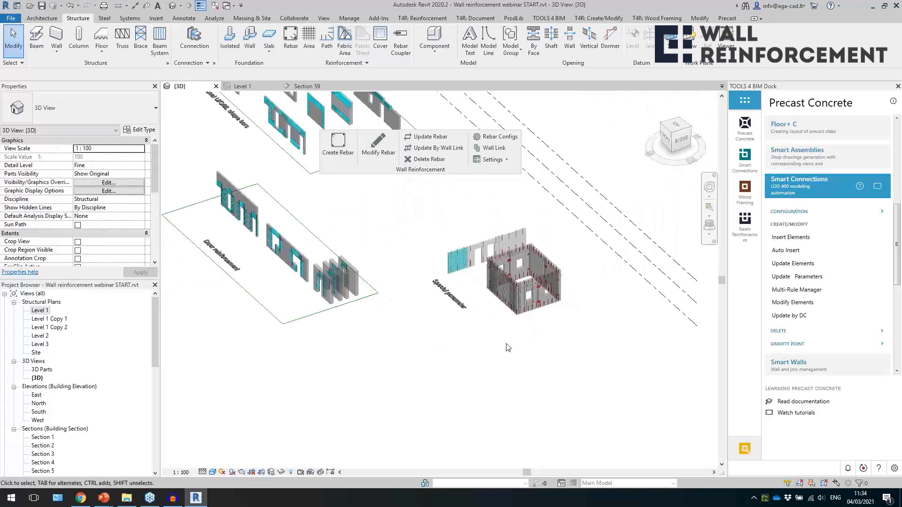
middle_drag(408, 374, 607, 335)
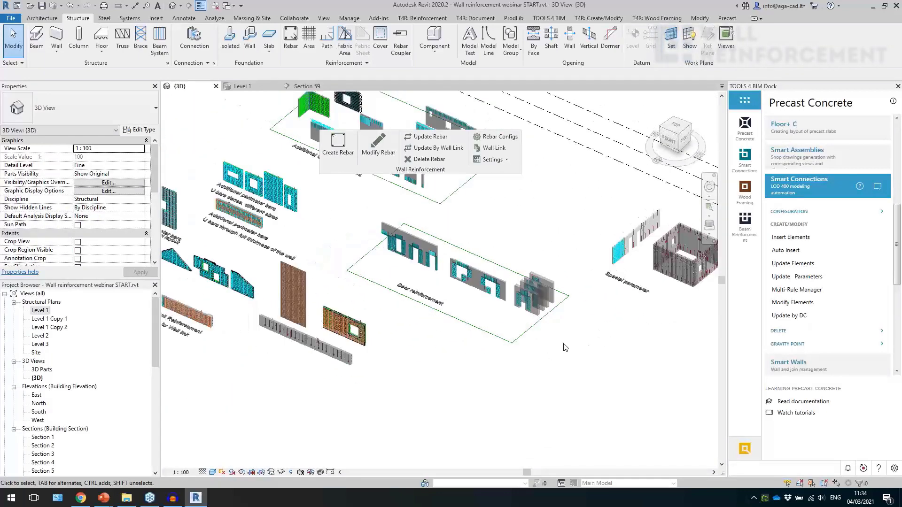